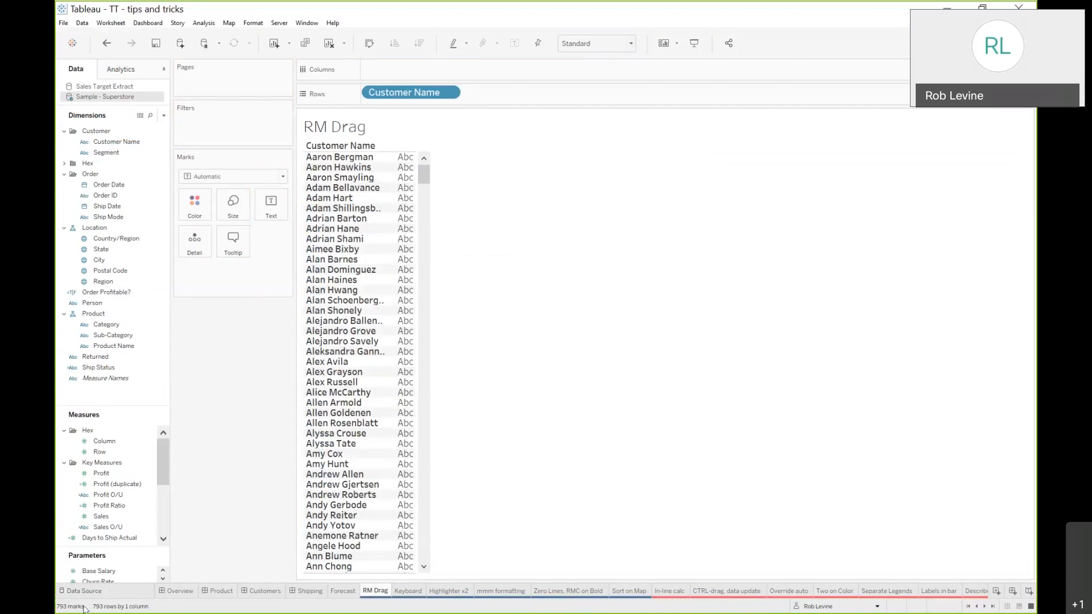
# Replace Customer Name on Rows with a distinct count of Customer Name chosen from the drop-field options
pyautogui.moveTo(404, 92); pyautogui.dragTo(245, 341)
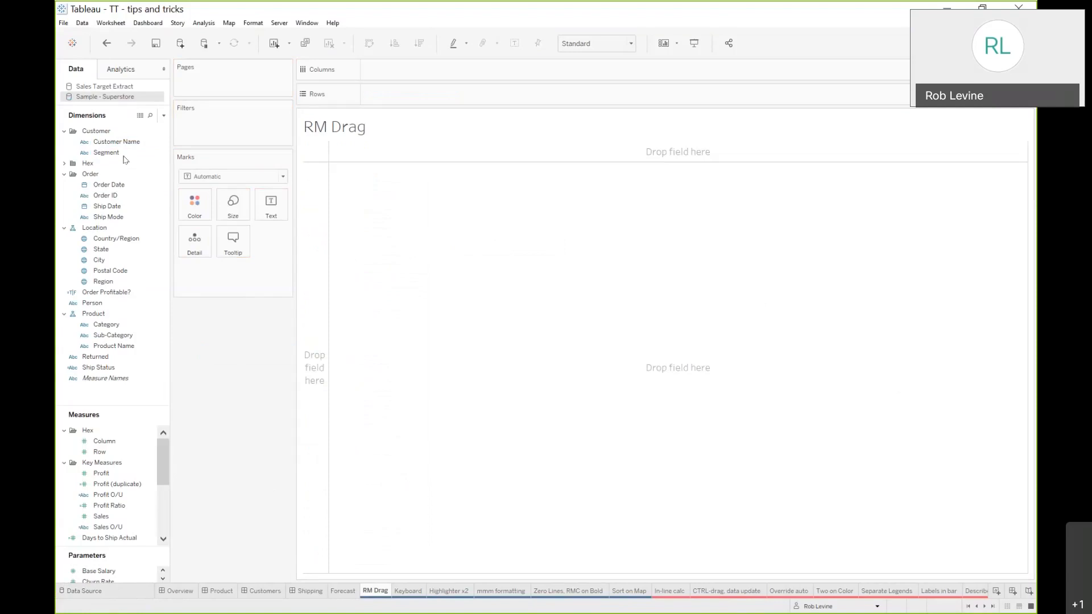
pyautogui.moveTo(121, 149); pyautogui.dragTo(324, 207)
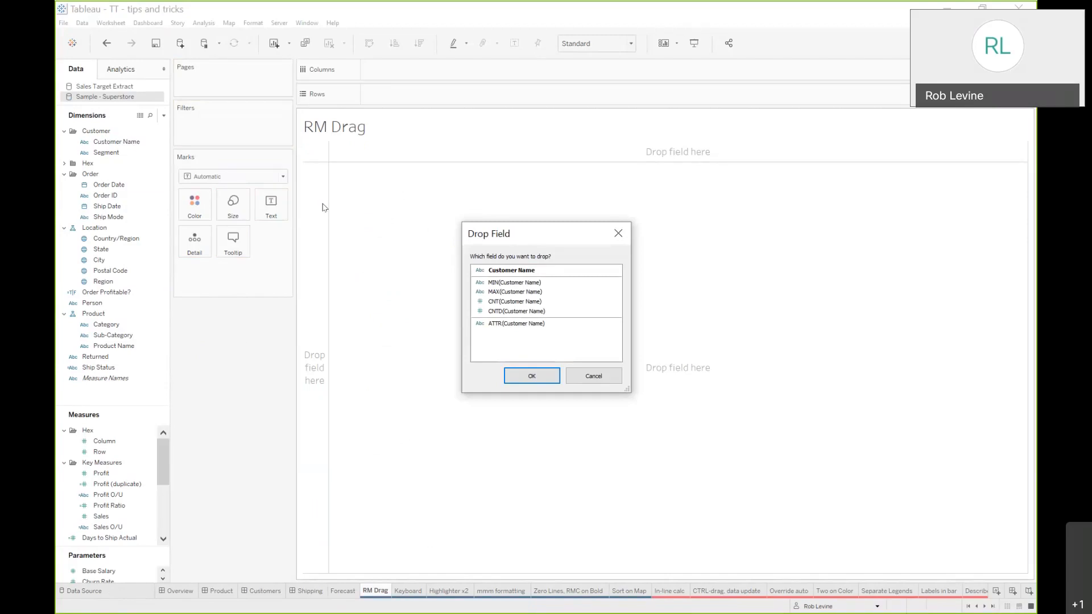
pyautogui.click(537, 312)
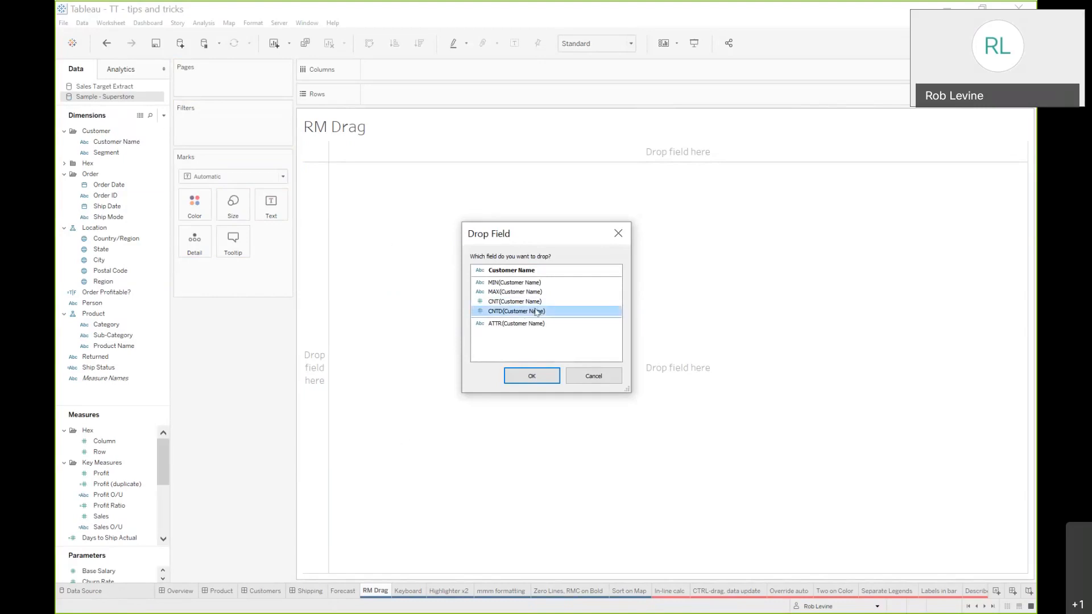
pyautogui.click(530, 377)
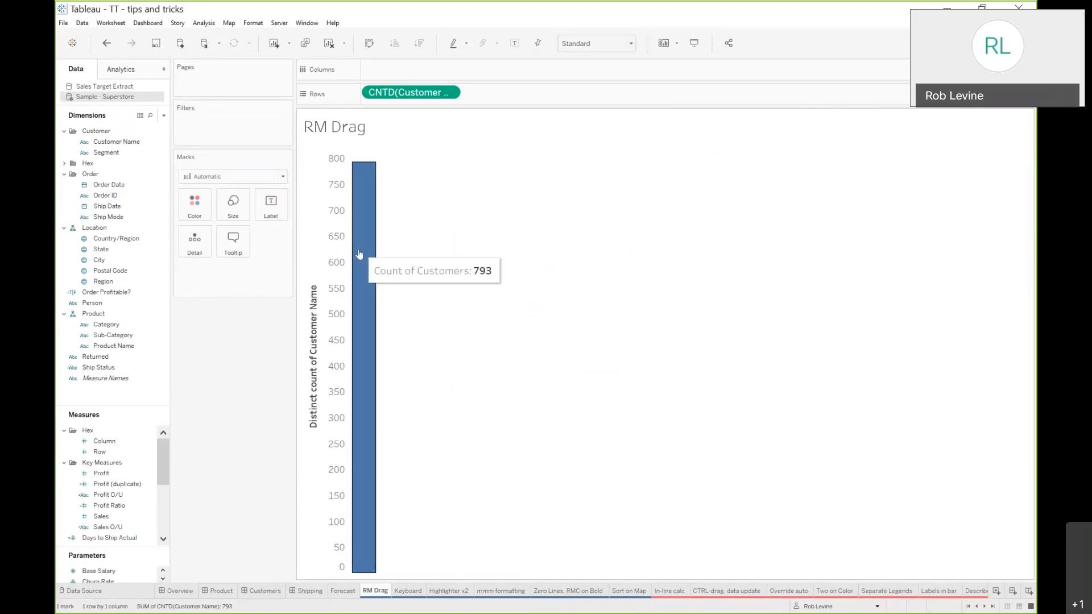
# Show the distinct customer count by year of Order Date and clear both Columns and Rows
pyautogui.moveTo(129, 185); pyautogui.dragTo(413, 77)
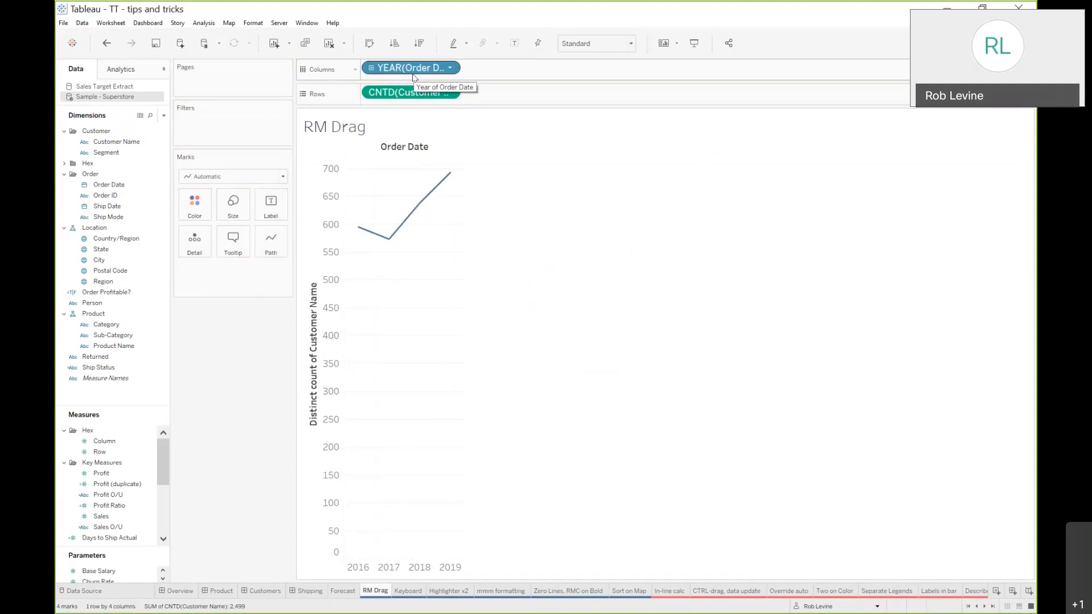
pyautogui.moveTo(394, 74); pyautogui.dragTo(316, 149)
pyautogui.moveTo(410, 92); pyautogui.dragTo(273, 364)
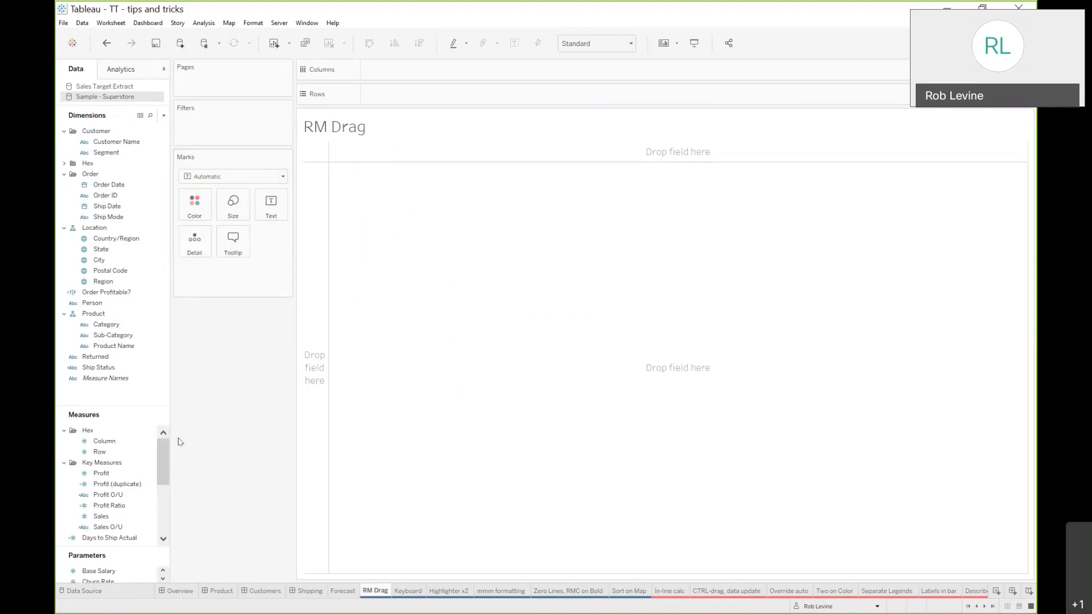
# Add Sales to the empty view as a summed bar
pyautogui.click(120, 517)
pyautogui.rightClick(120, 517)
pyautogui.click(217, 483)
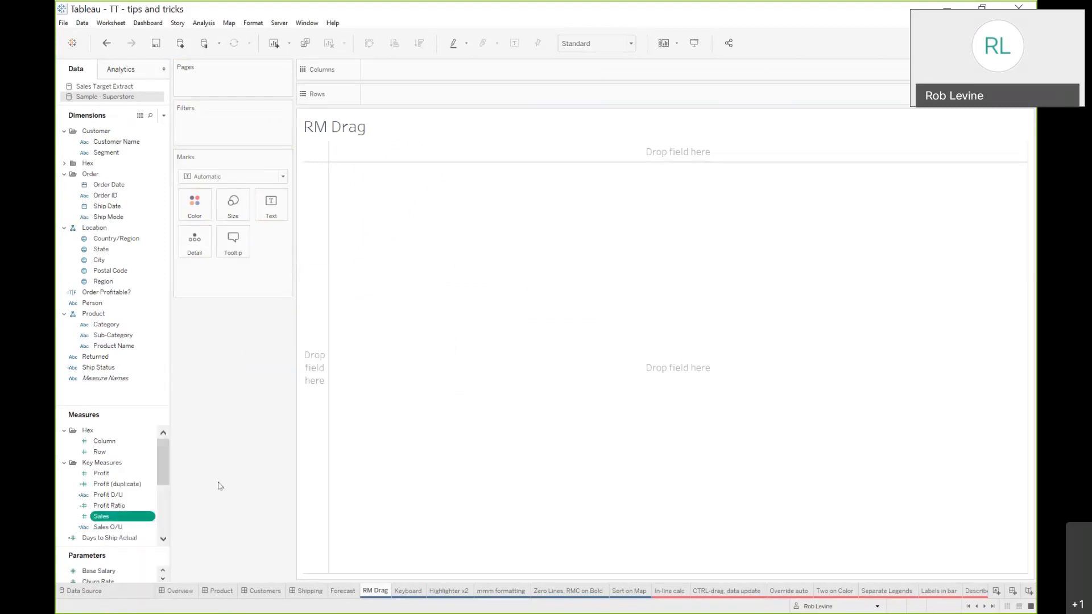
pyautogui.moveTo(129, 518)
pyautogui.mouseDown()
pyautogui.moveTo(353, 363)
pyautogui.moveTo(321, 372)
pyautogui.mouseUp()
pyautogui.moveTo(394, 323)
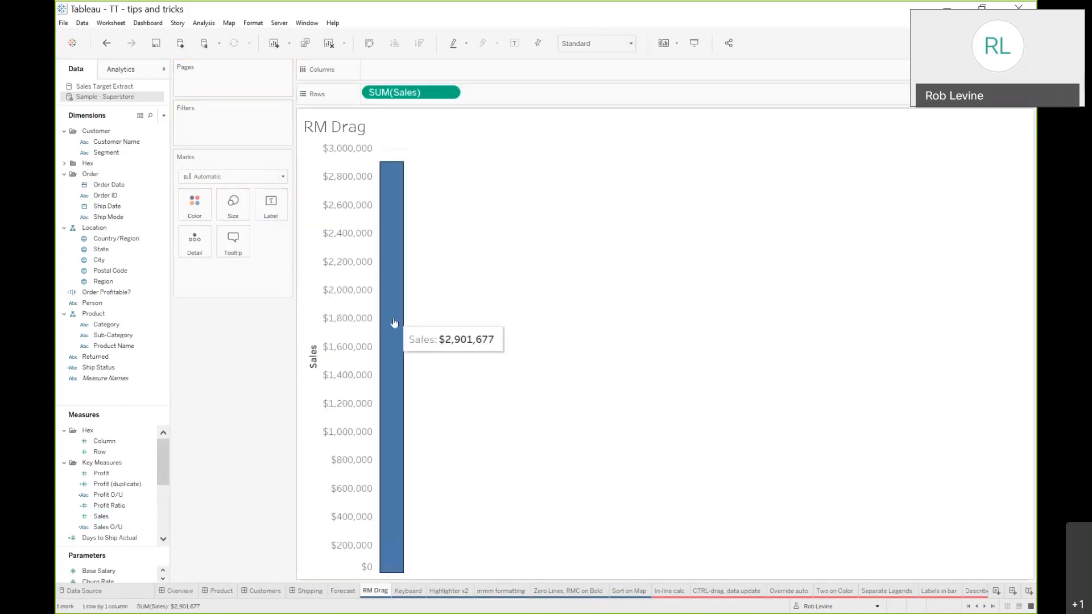
# Replace the summed Sales with AVG(Sales) picked from the drop-field aggregation options
pyautogui.moveTo(410, 93); pyautogui.dragTo(235, 375)
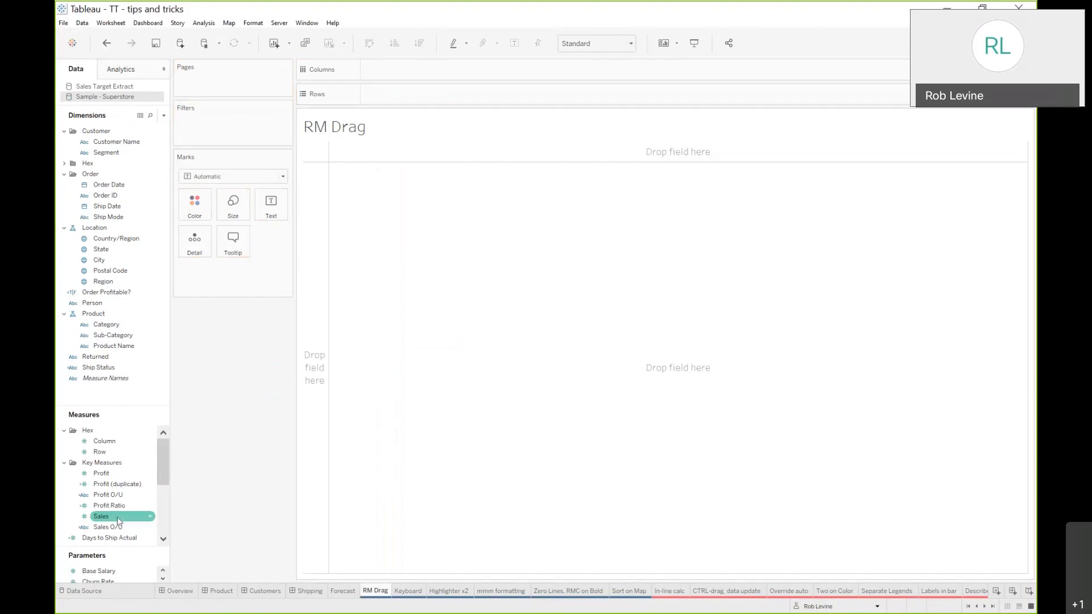
pyautogui.moveTo(239, 458); pyautogui.dragTo(312, 395)
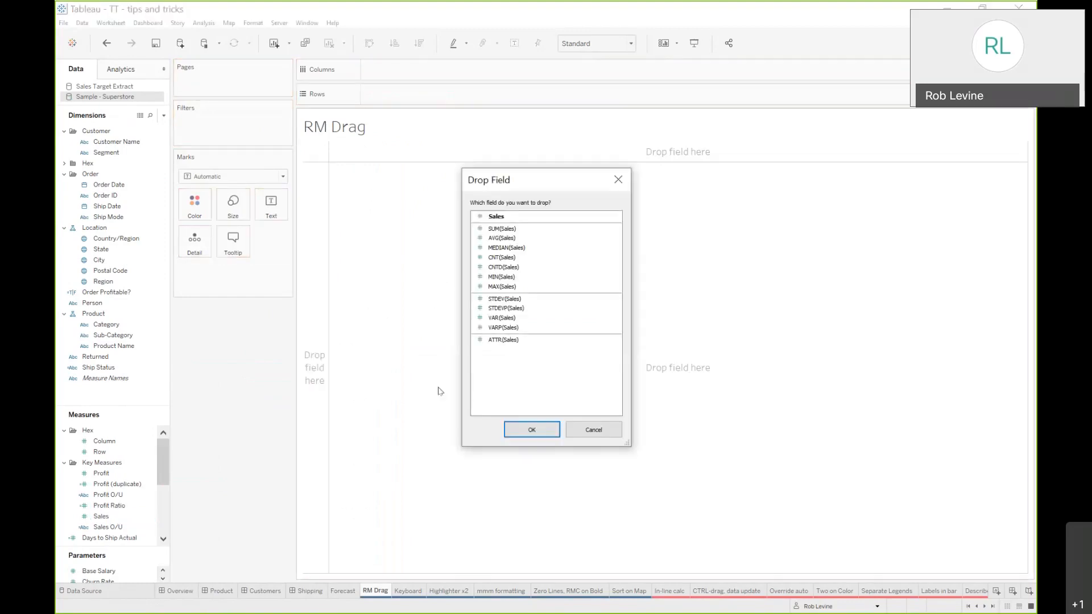
pyautogui.click(496, 240)
pyautogui.click(541, 434)
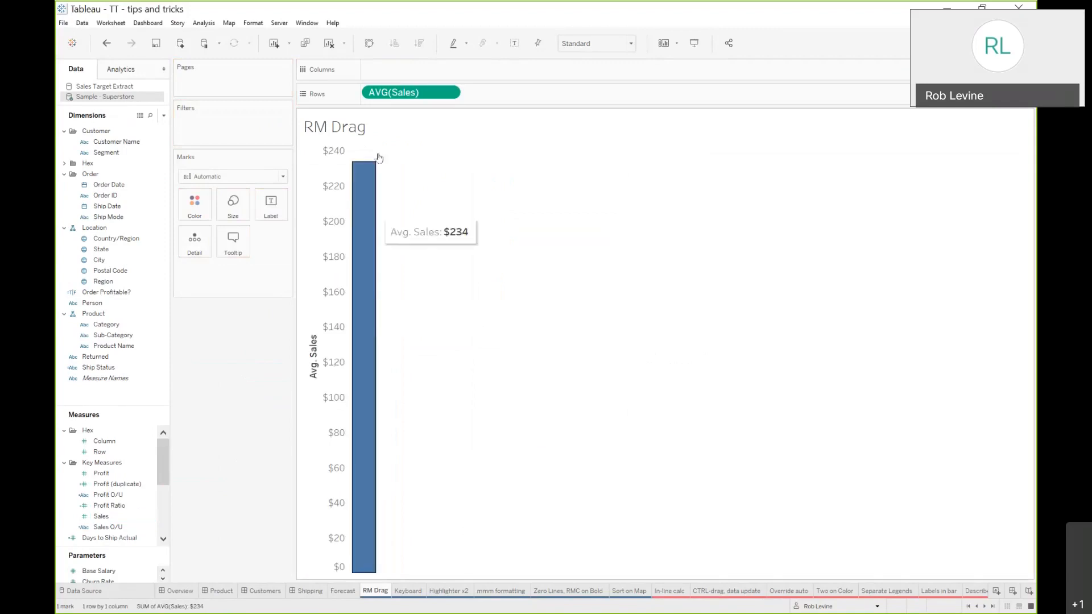
# Remove AVG(Sales) from Rows and open the Keyboard worksheet
pyautogui.moveTo(396, 99); pyautogui.dragTo(247, 376)
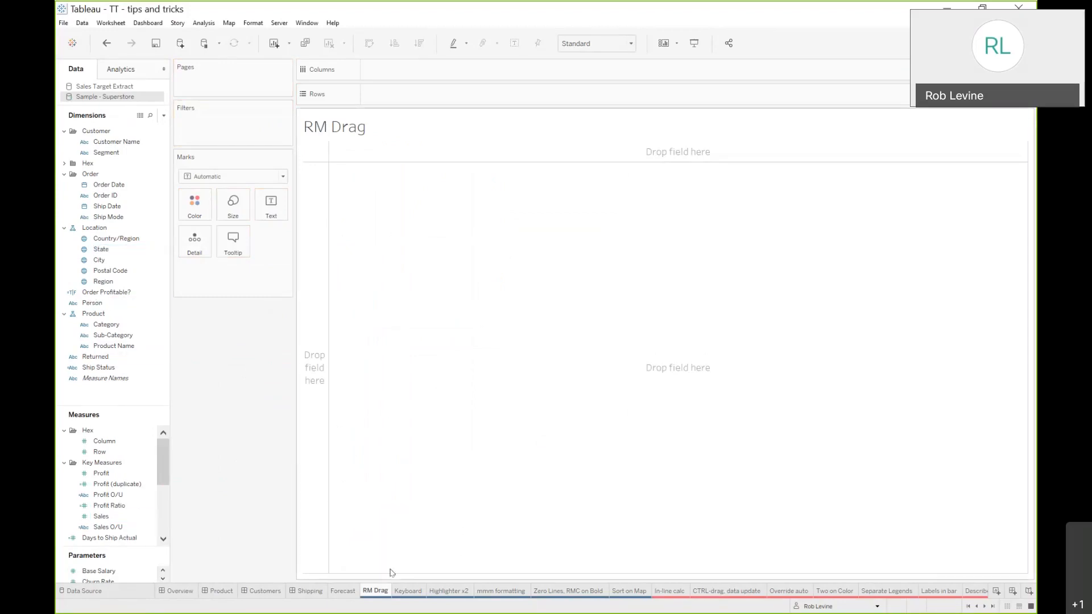
pyautogui.click(408, 591)
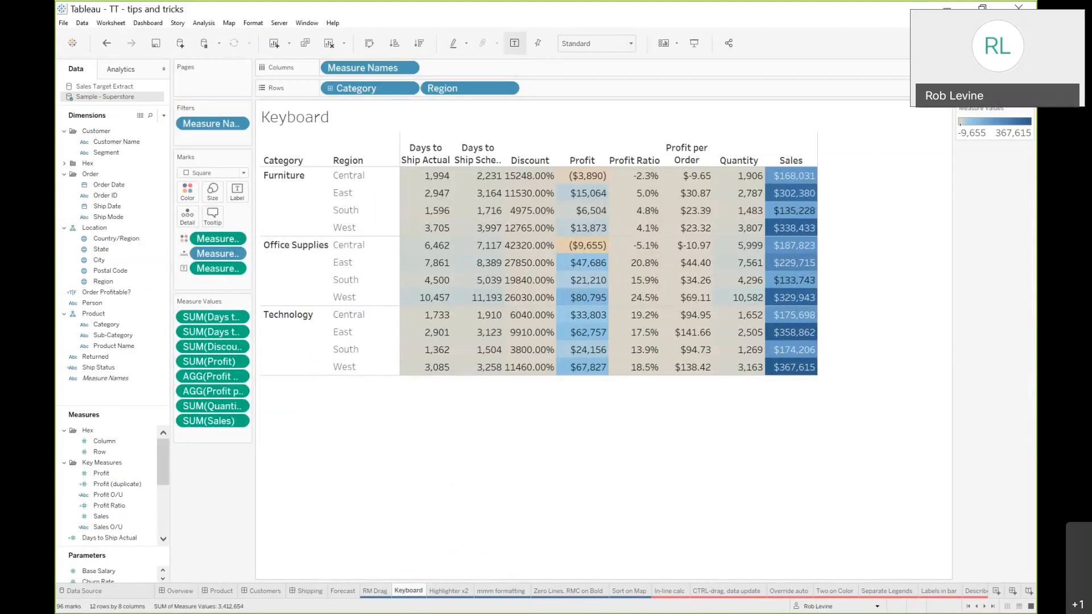
pyautogui.hotkey('alt', 'Tab')
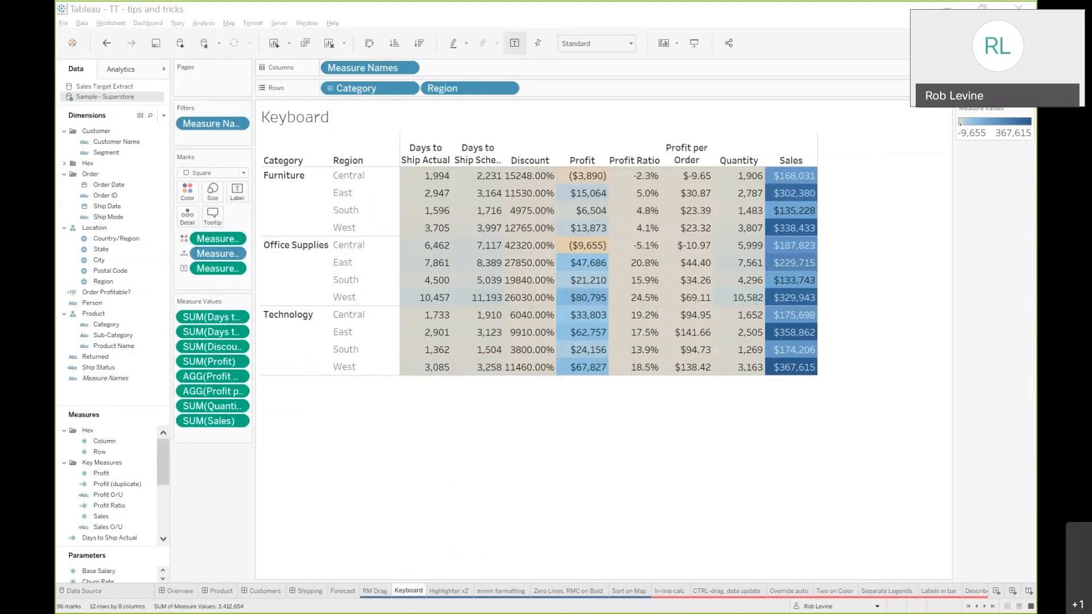
pyautogui.hotkey('alt', 'Tab')
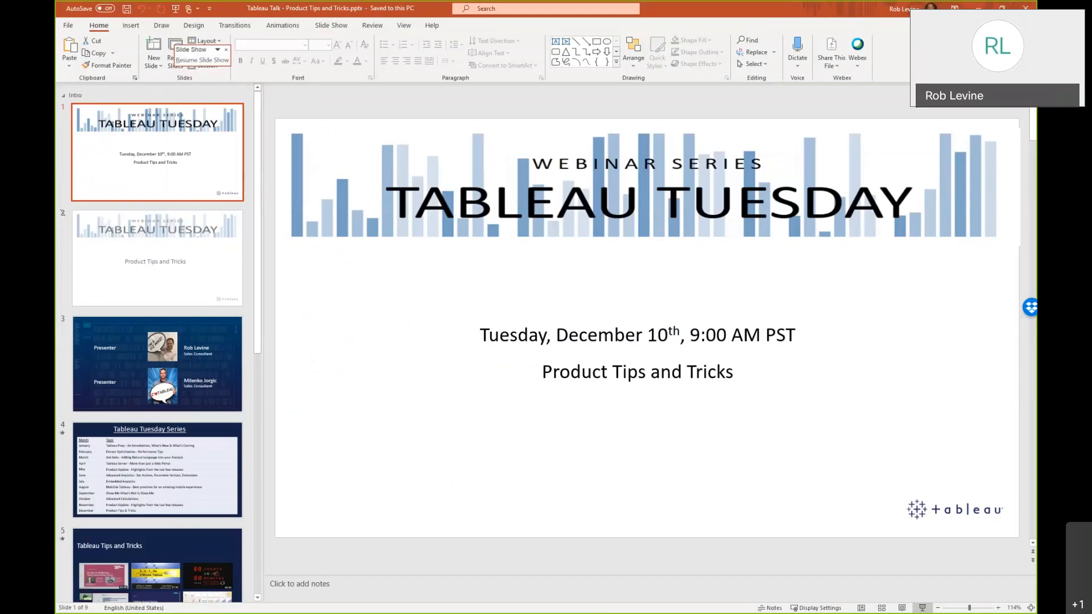
pyautogui.hotkey('alt', 'Tab')
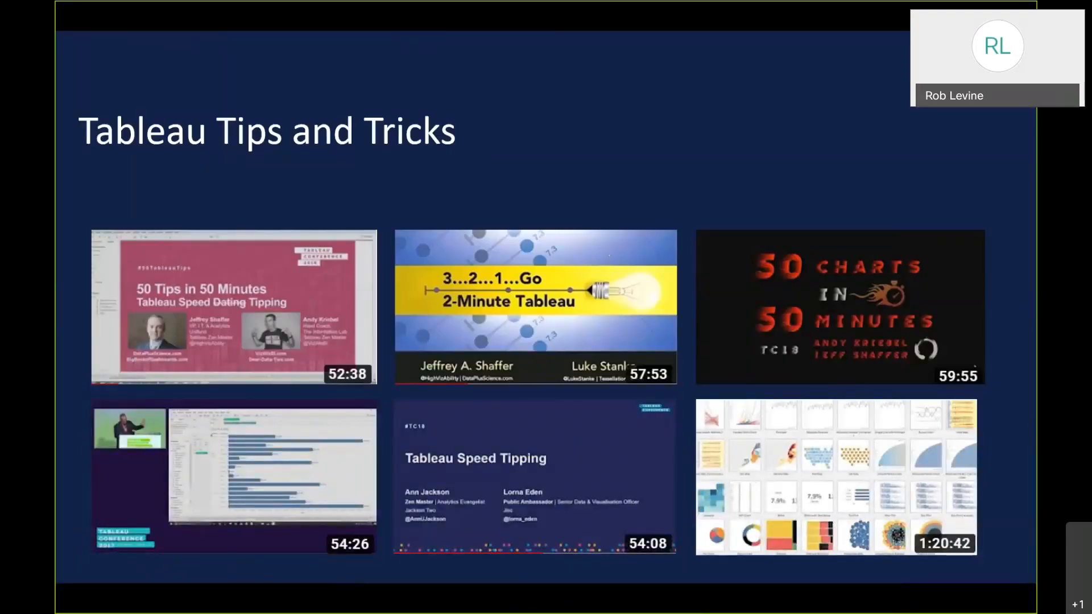
pyautogui.press('Escape')
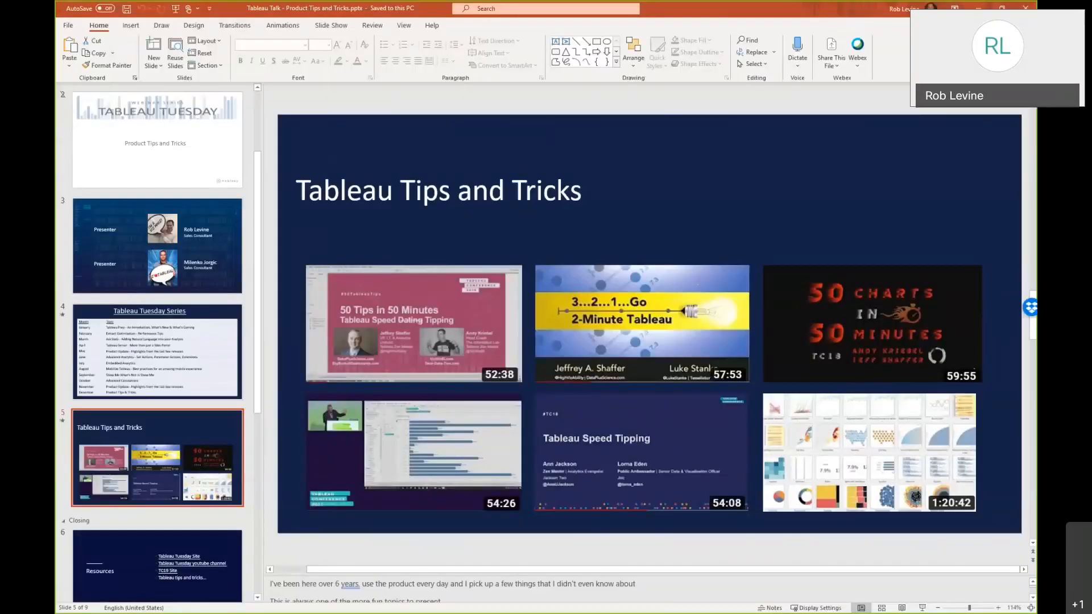
pyautogui.hotkey('alt', 'Tab')
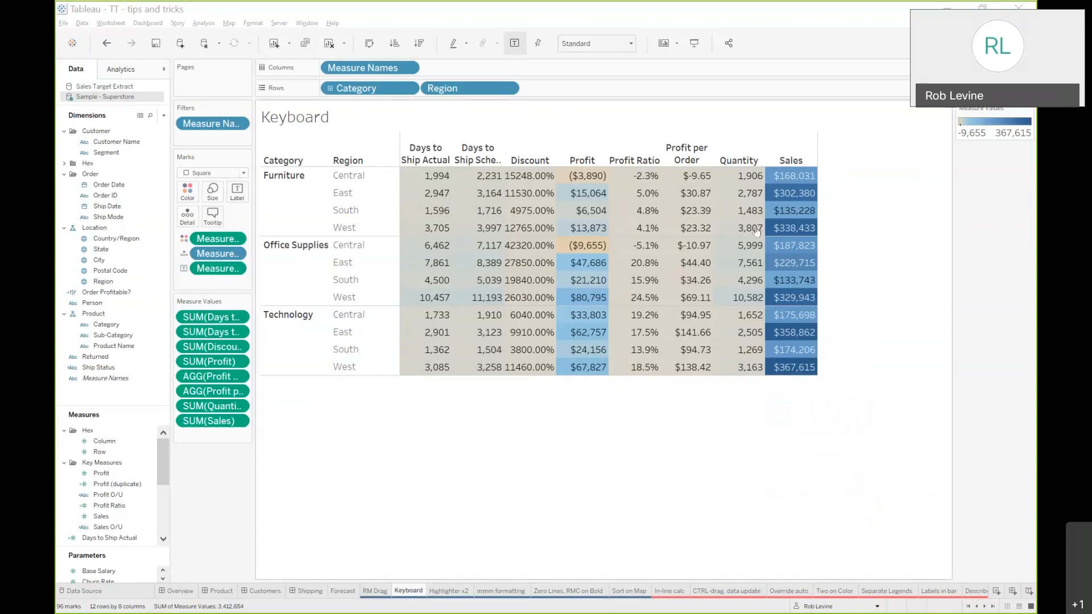
pyautogui.click(787, 40)
pyautogui.hotkey('ctrl', '1')
pyautogui.hotkey('ctrl', '1')
pyautogui.hotkey('ctrl', '1')
pyautogui.hotkey('ctrl', '1')
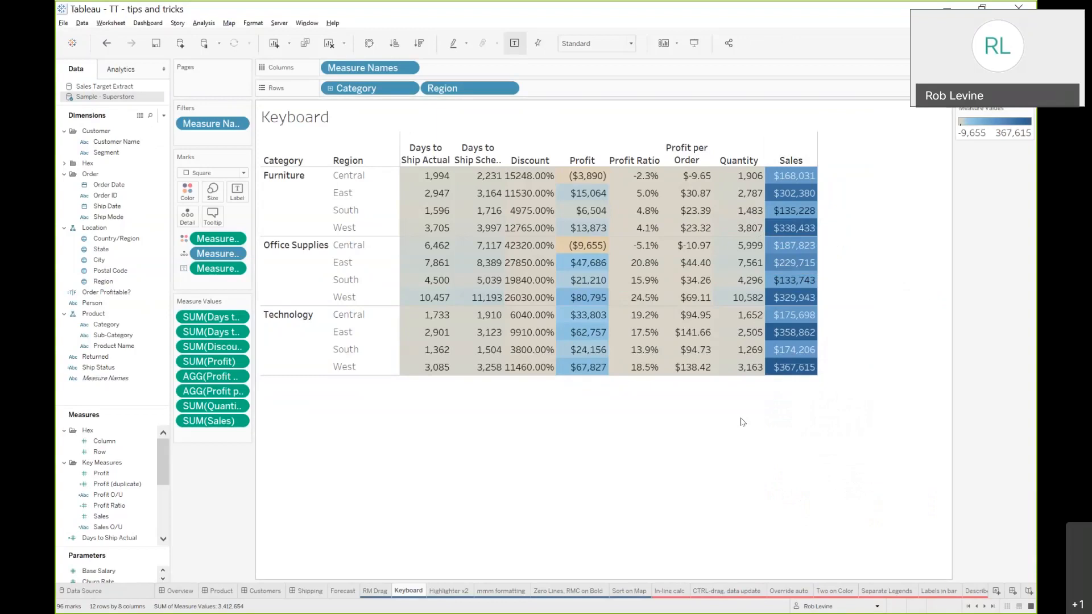
# Widen the table's columns using the keyboard sizing shortcut
pyautogui.hotkey('ctrl', 'Right')
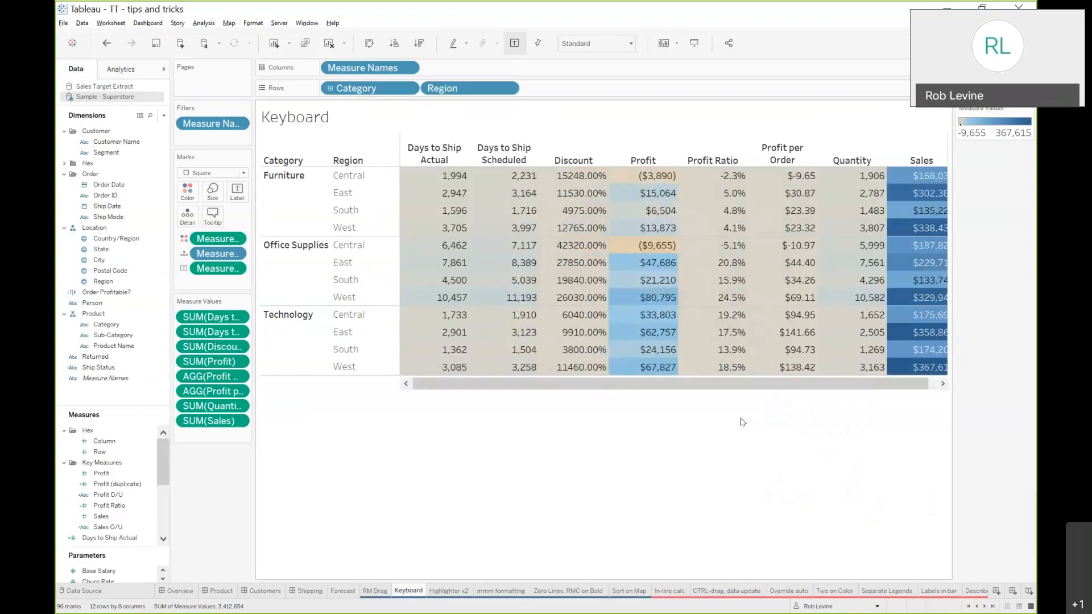
pyautogui.hotkey('ctrl', 'Right')
pyautogui.hotkey('ctrl', 'Right')
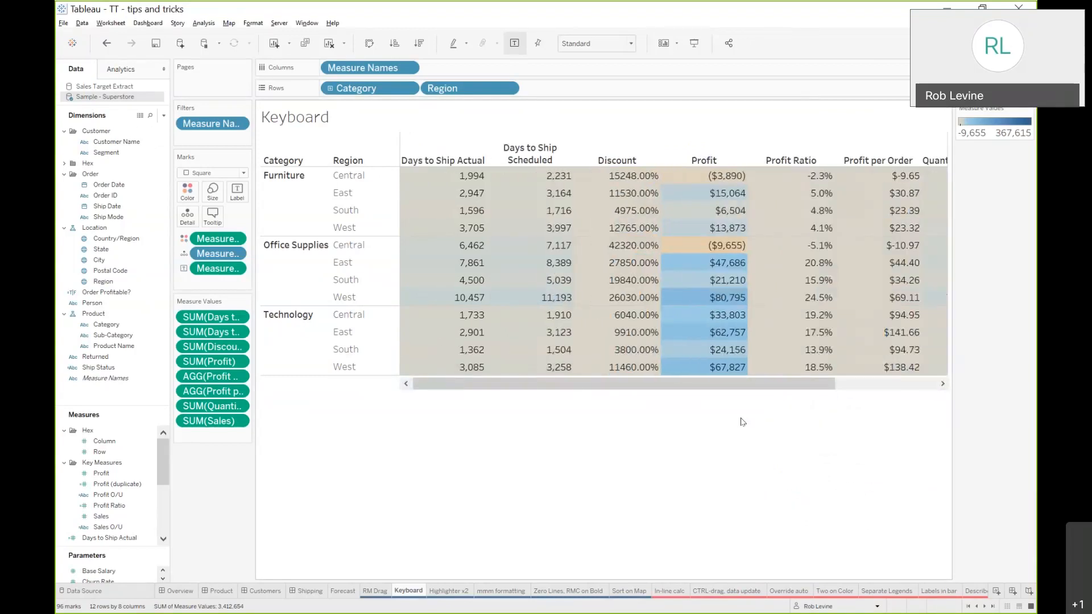
# Shrink the columns to their narrowest width and widen them back to the original size
pyautogui.hotkey('ctrl', 'Left')
pyautogui.hotkey('ctrl', 'Left')
pyautogui.hotkey('ctrl', 'Left')
pyautogui.hotkey('ctrl', 'Left')
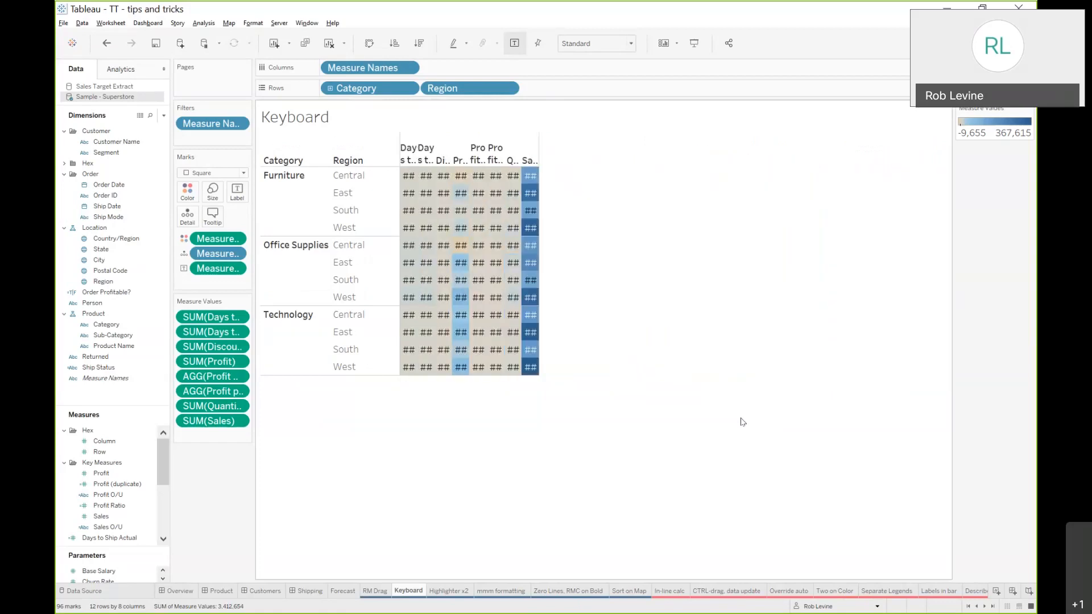
pyautogui.hotkey('ctrl', 'Right')
pyautogui.hotkey('ctrl', 'Right')
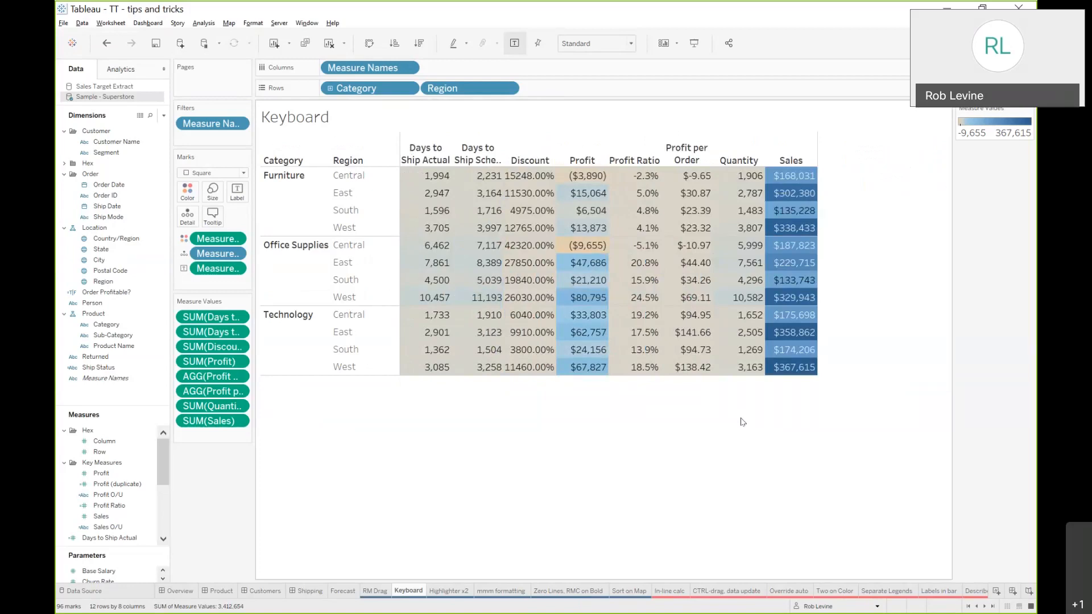
# Make the table rows taller and return them to their original height
pyautogui.hotkey('ctrl', 'Down')
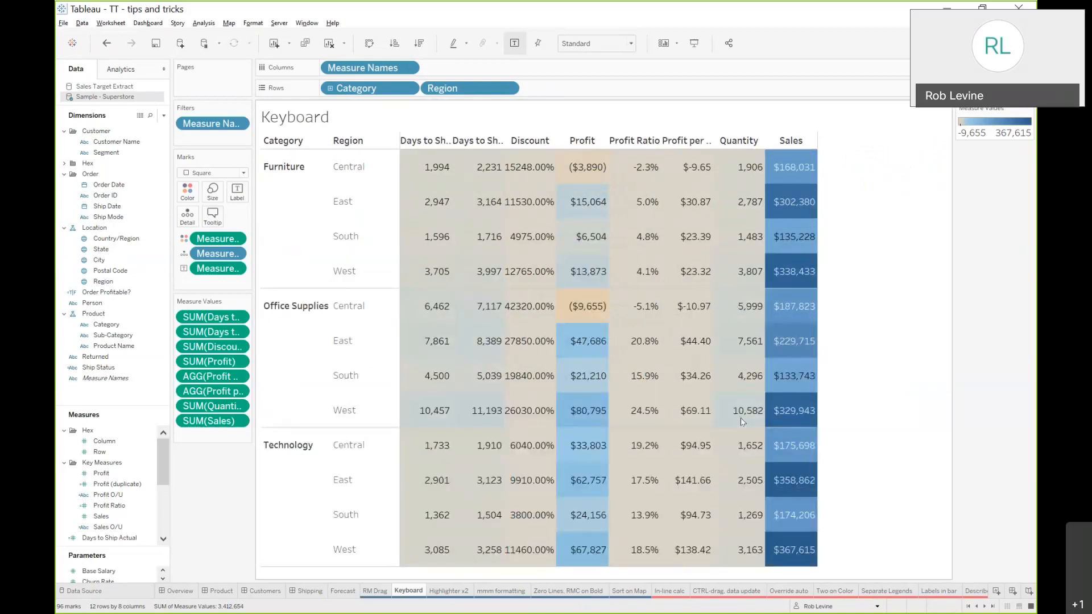
pyautogui.hotkey('ctrl', 'Down')
pyautogui.hotkey('ctrl', 'Up')
pyautogui.hotkey('ctrl', 'Up')
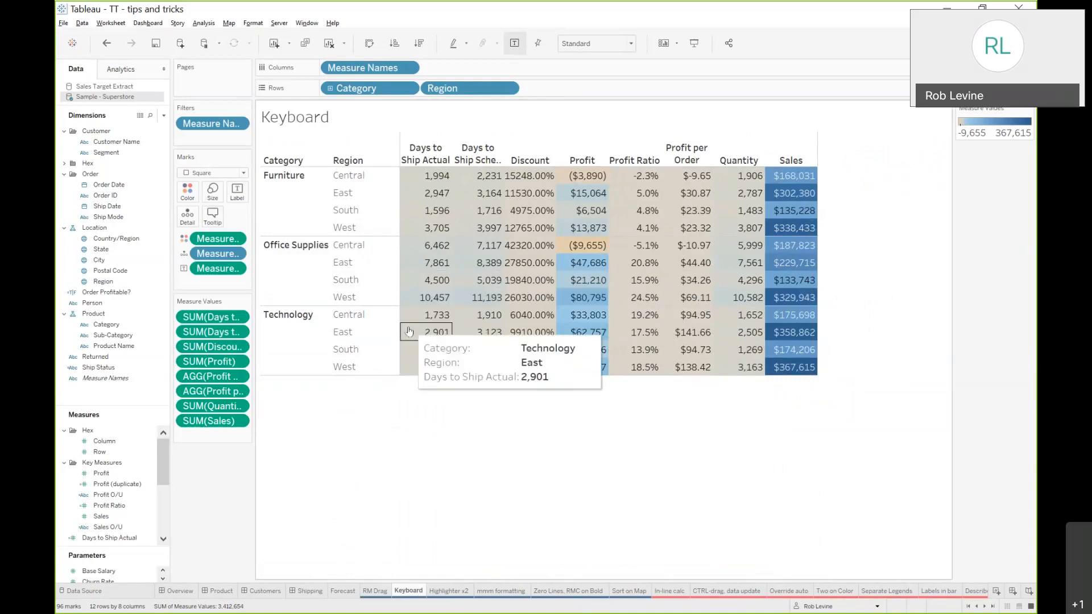
# Reduce the view's text size with shortcuts and enlarge it back to the original size
pyautogui.hotkey('ctrl', 'shift', 'b')
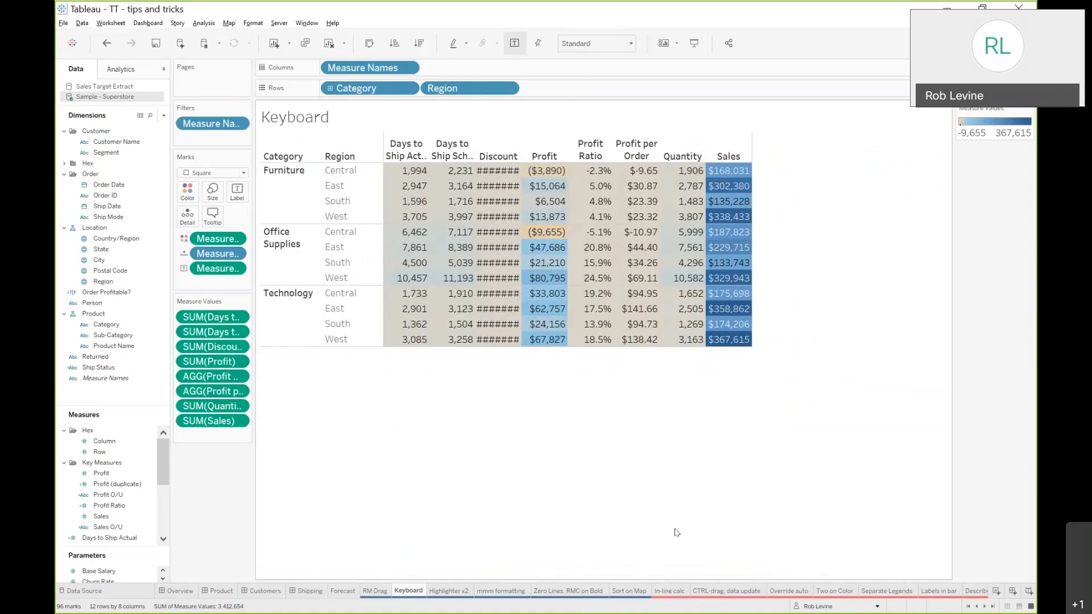
pyautogui.hotkey('ctrl', 'b')
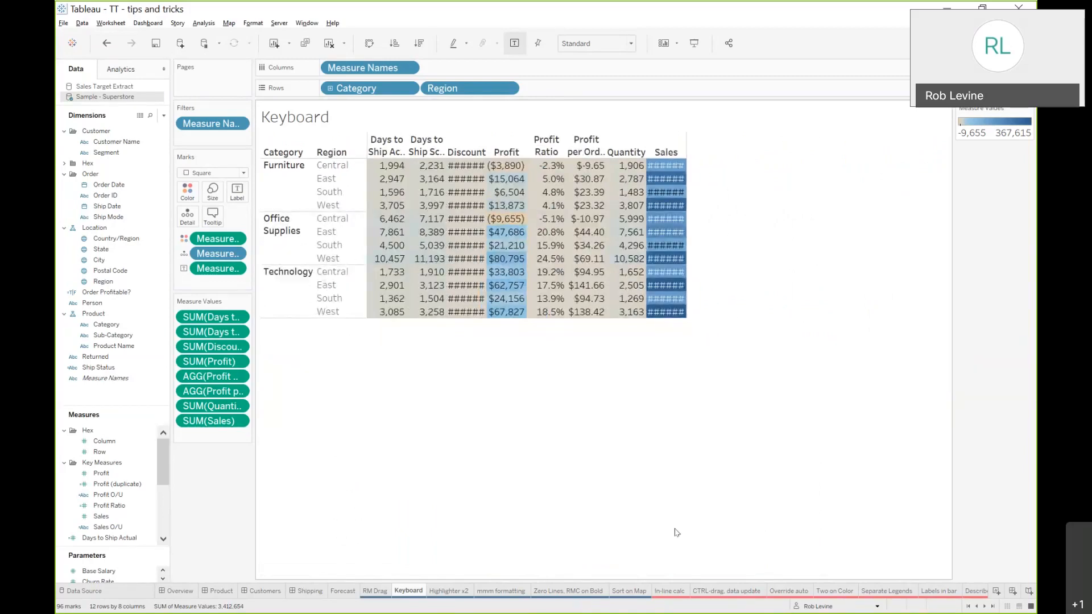
pyautogui.hotkey('ctrl', 'shift', 'b')
pyautogui.hotkey('ctrl', 'shift', 'b')
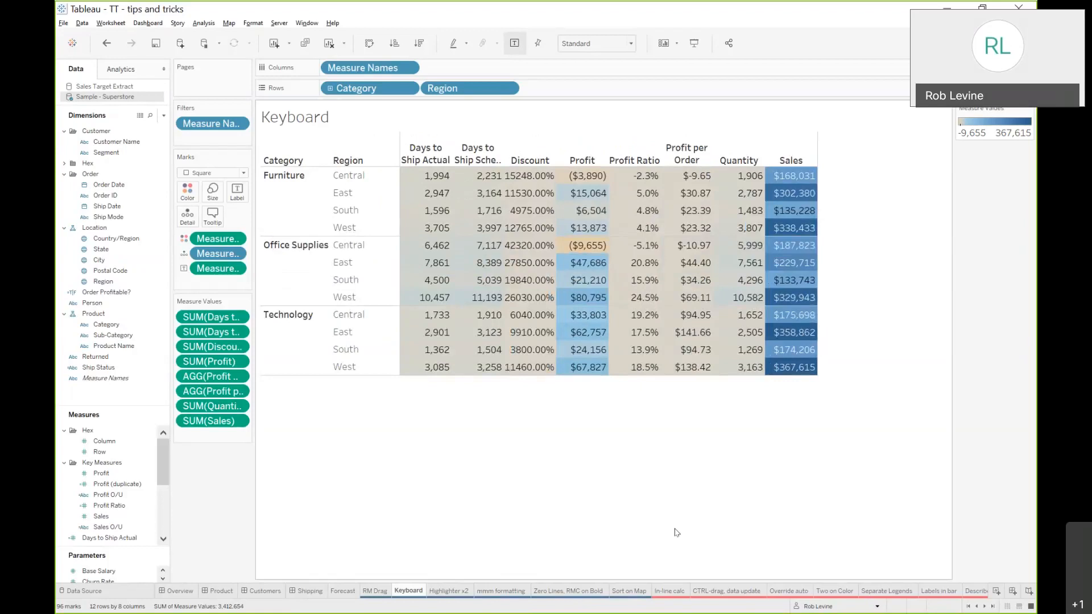
# Browse the Tableau keyboard shortcut reference pages in the browser tabs and return to the workbook
pyautogui.hotkey('alt', 'Tab')
pyautogui.hotkey('alt', 'Tab')
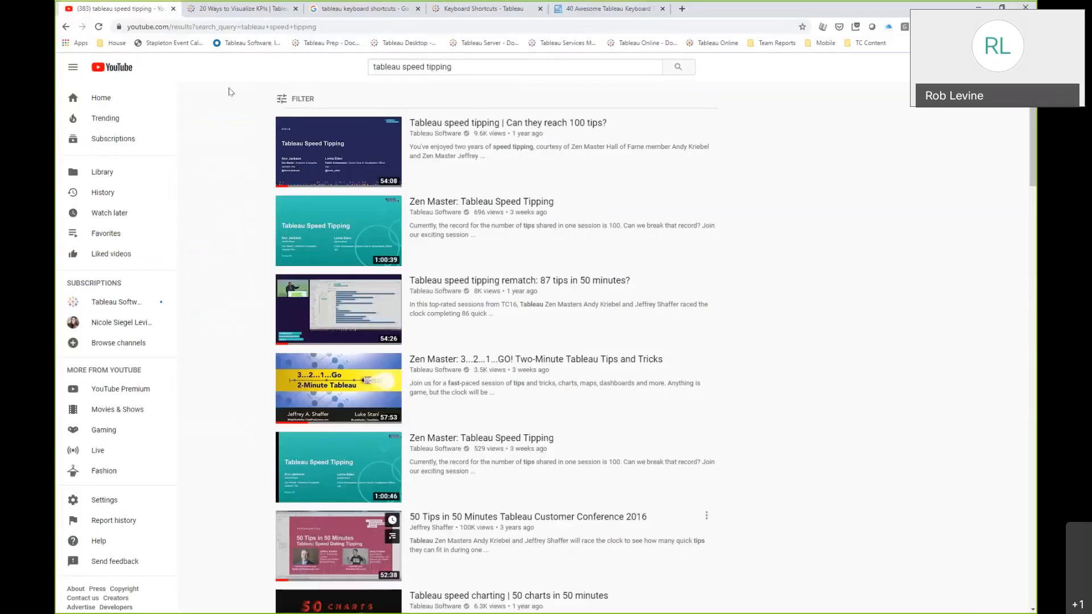
pyautogui.click(392, 12)
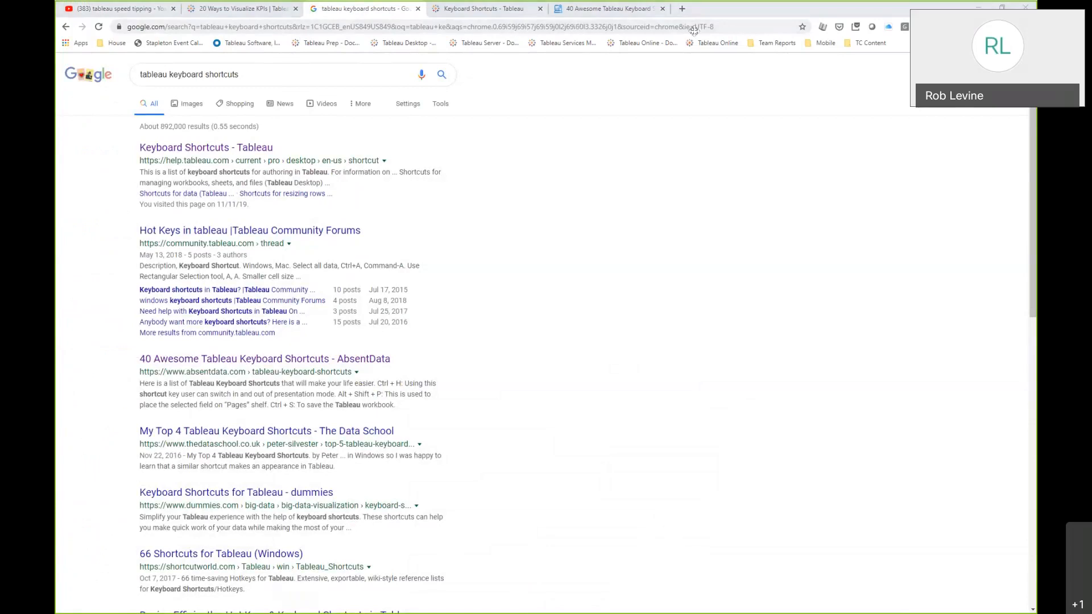
pyautogui.click(471, 13)
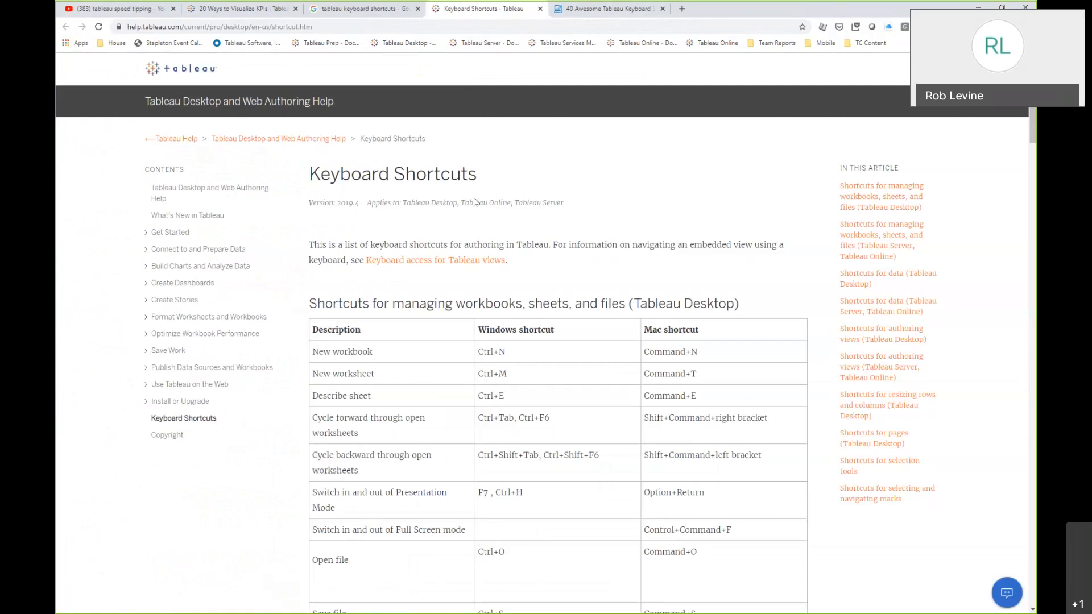
pyautogui.scroll(-7, 545, 305)
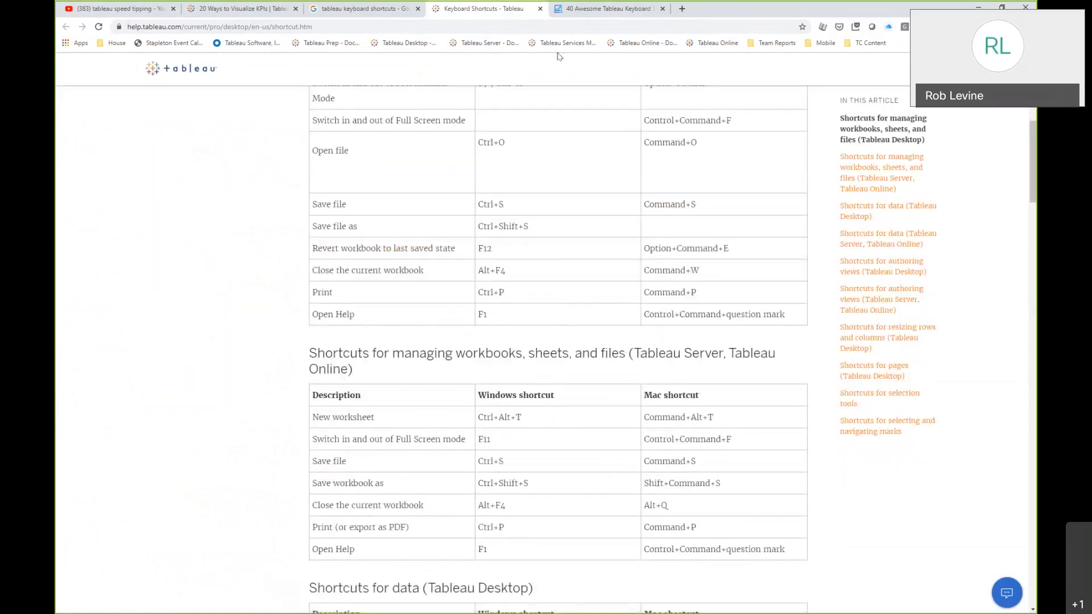
pyautogui.click(577, 10)
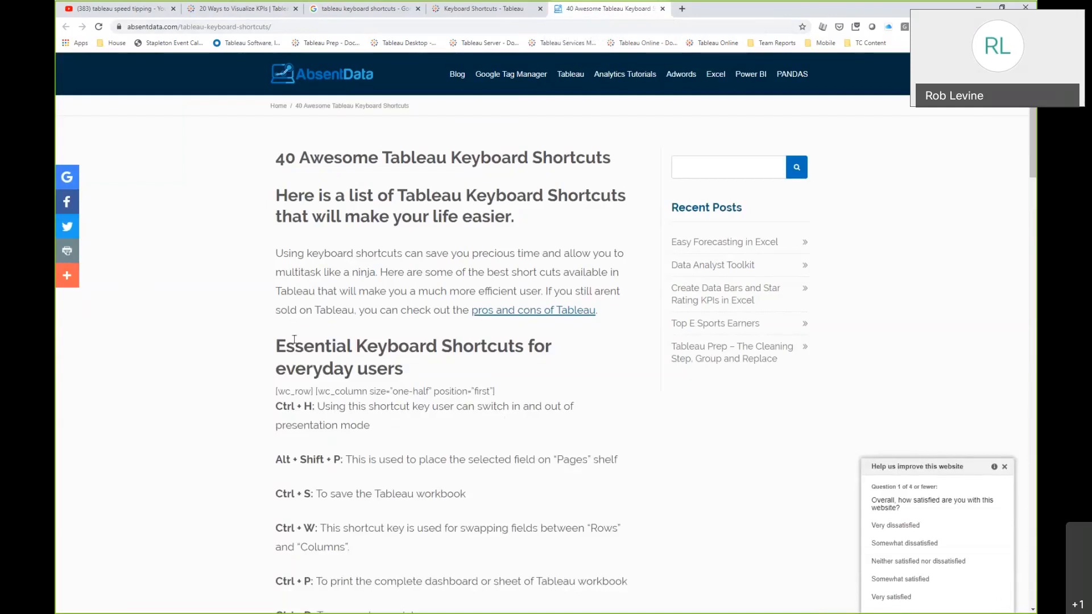
pyautogui.scroll(-5, 295, 340)
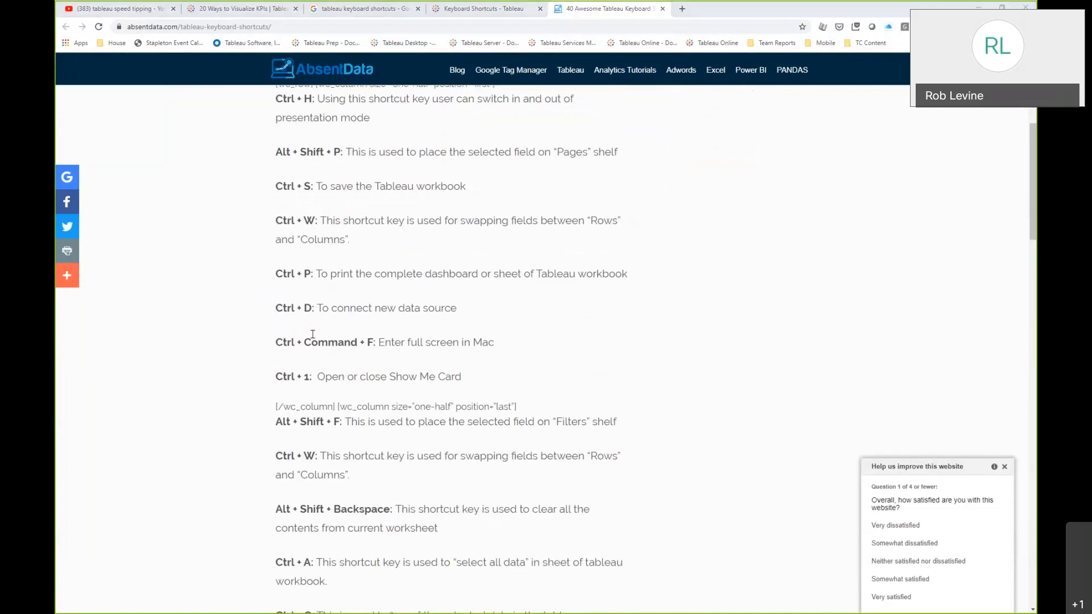
pyautogui.hotkey('alt', 'Tab')
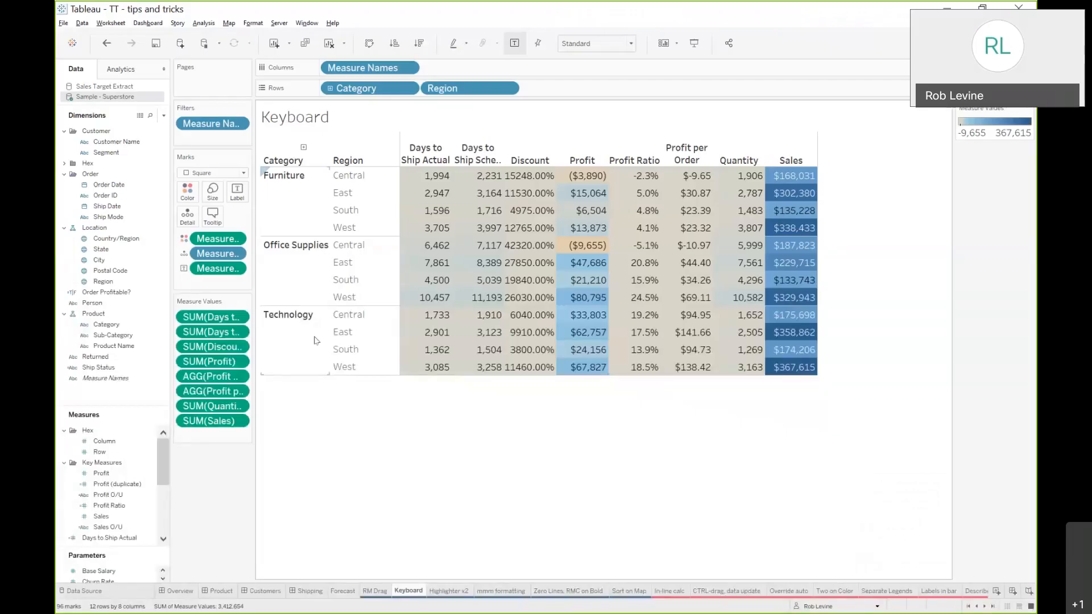
# Open the Highlighter x2 sheet and show a highlighter for the Customer Name field
pyautogui.moveTo(438, 595)
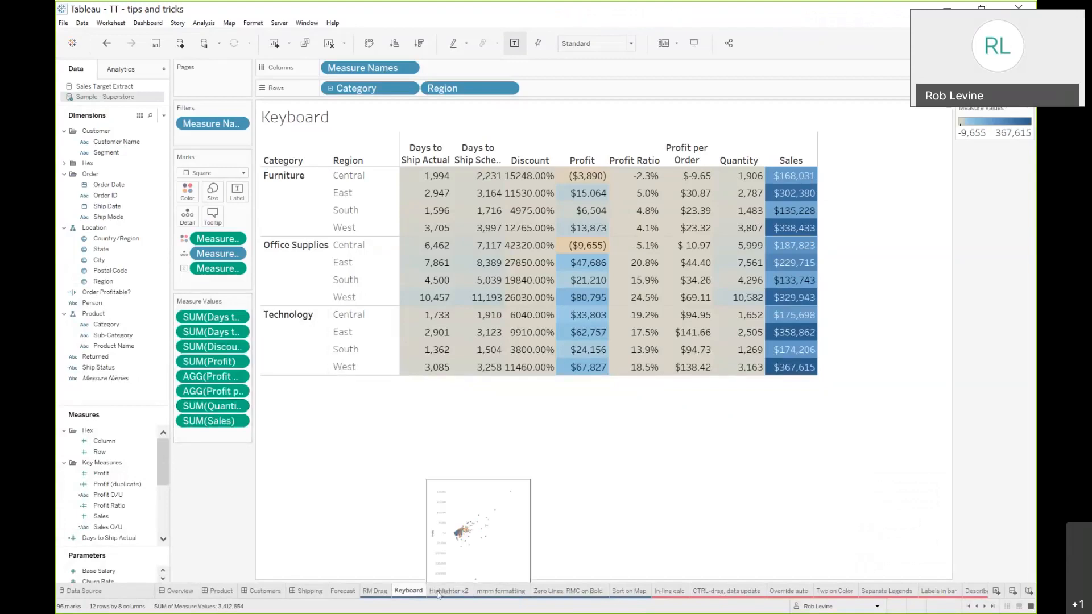
pyautogui.click(438, 592)
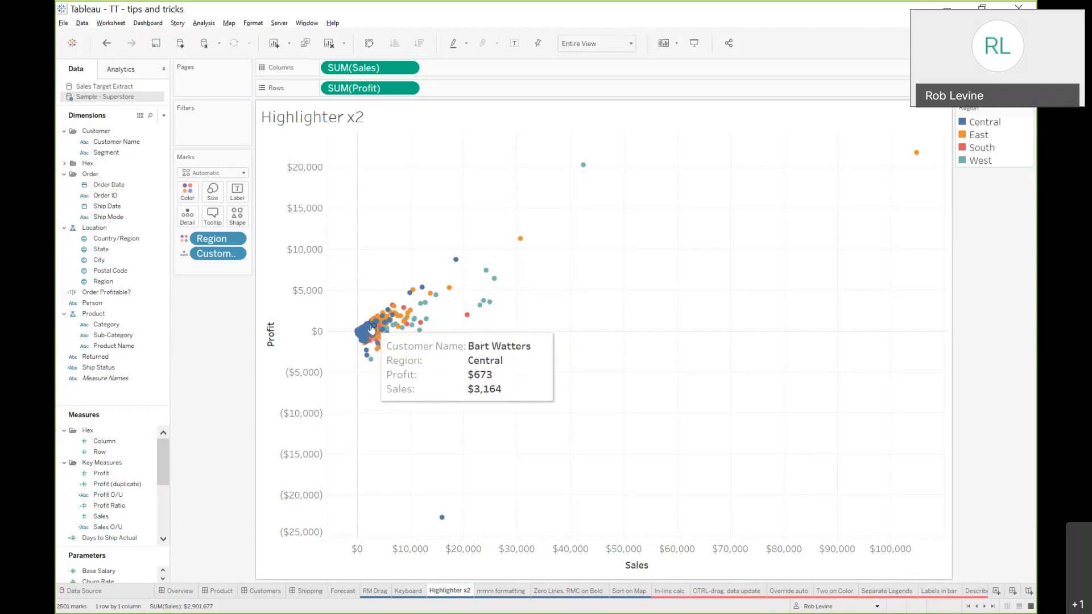
pyautogui.click(238, 258)
pyautogui.click(232, 308)
pyautogui.click(968, 192)
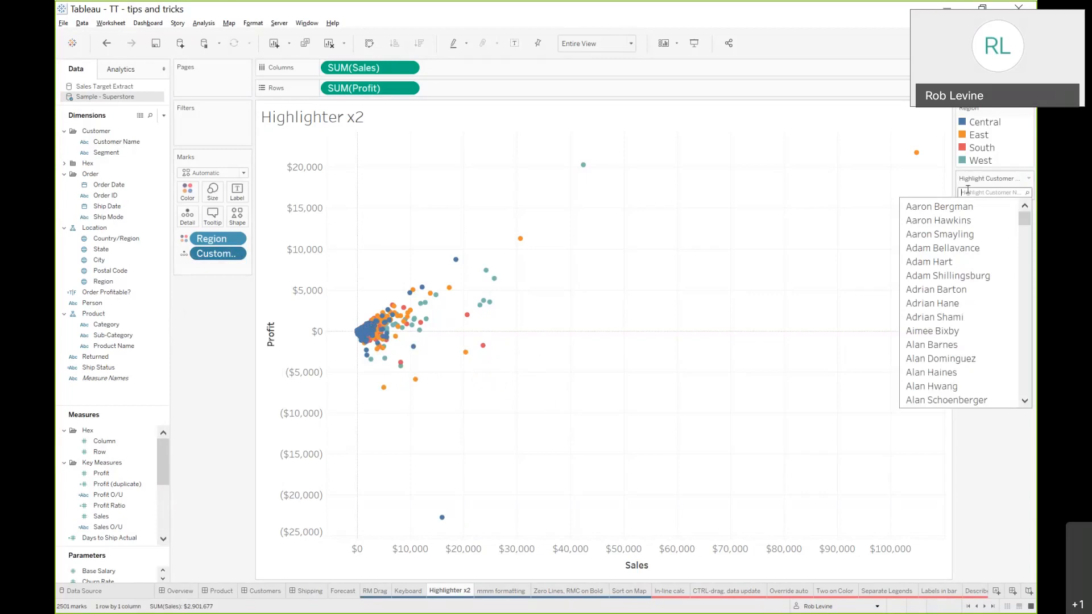
# Search the customer highlighter for a partial customer name and preview the matching marks
pyautogui.write('rob')
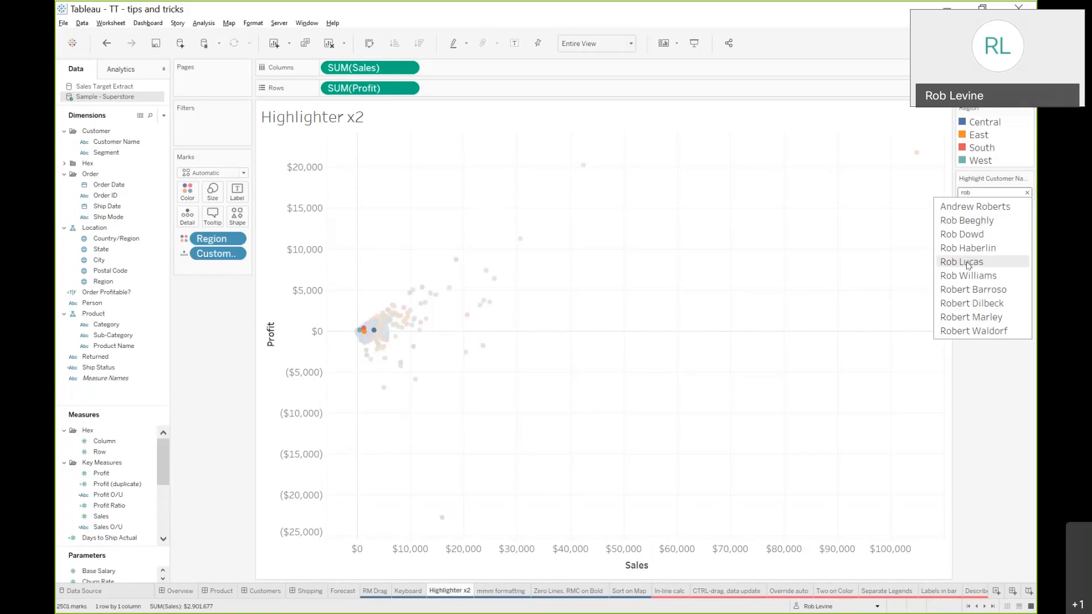
pyautogui.click(713, 254)
pyautogui.moveTo(520, 241)
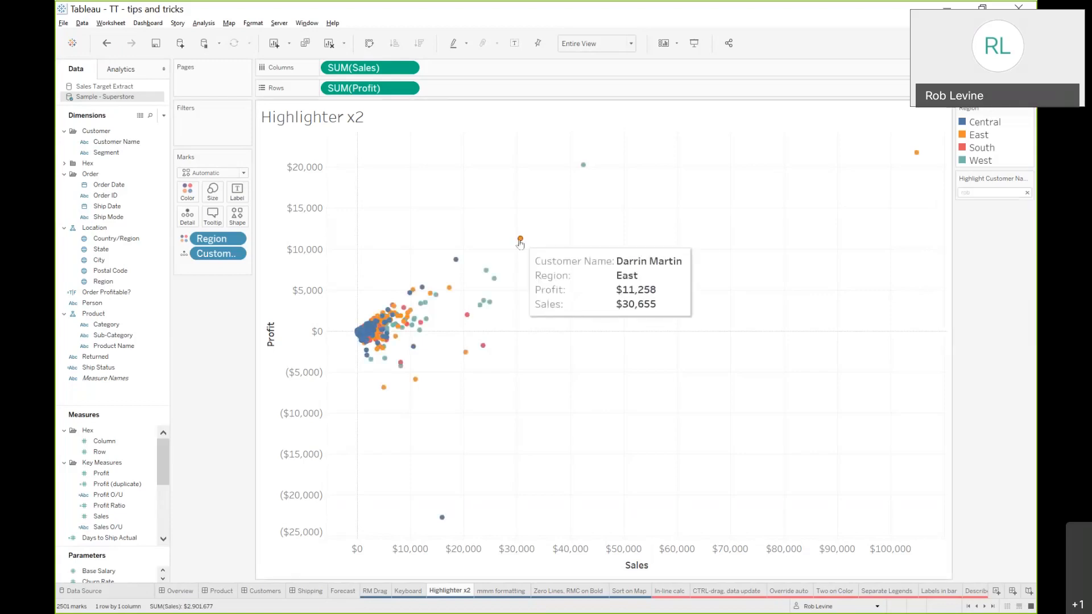
# Select a scatter mark and, from its tooltip, select all marks of the same customer
pyautogui.click(455, 260)
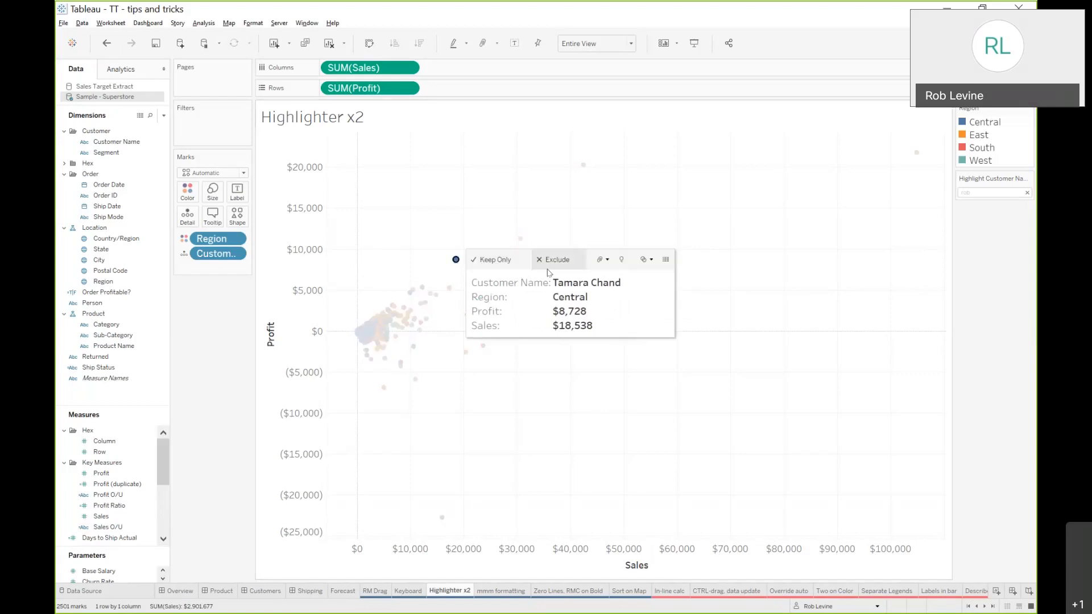
pyautogui.click(574, 283)
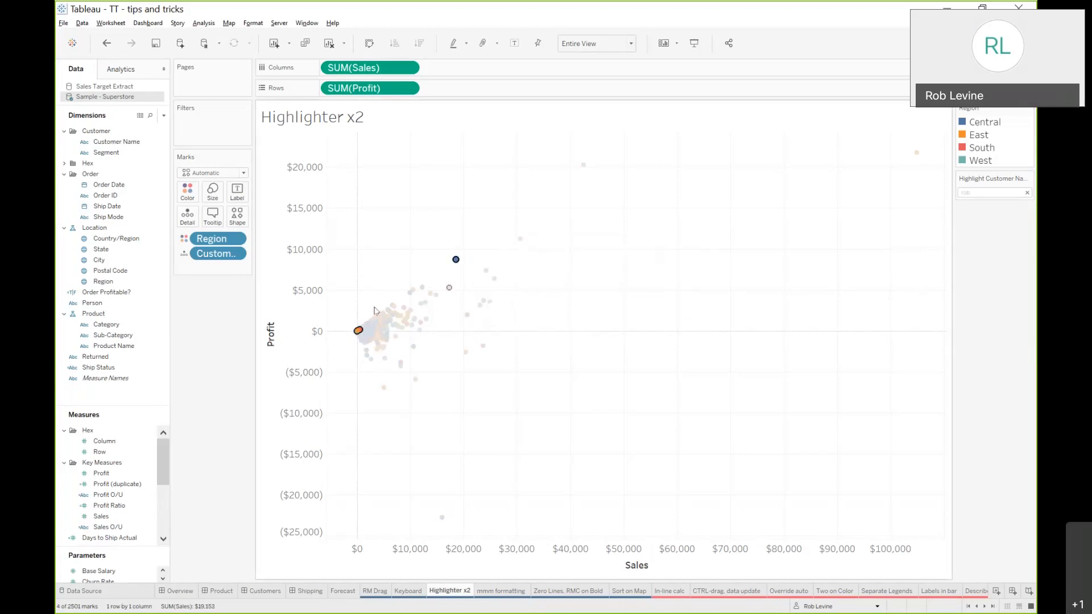
pyautogui.moveTo(358, 334)
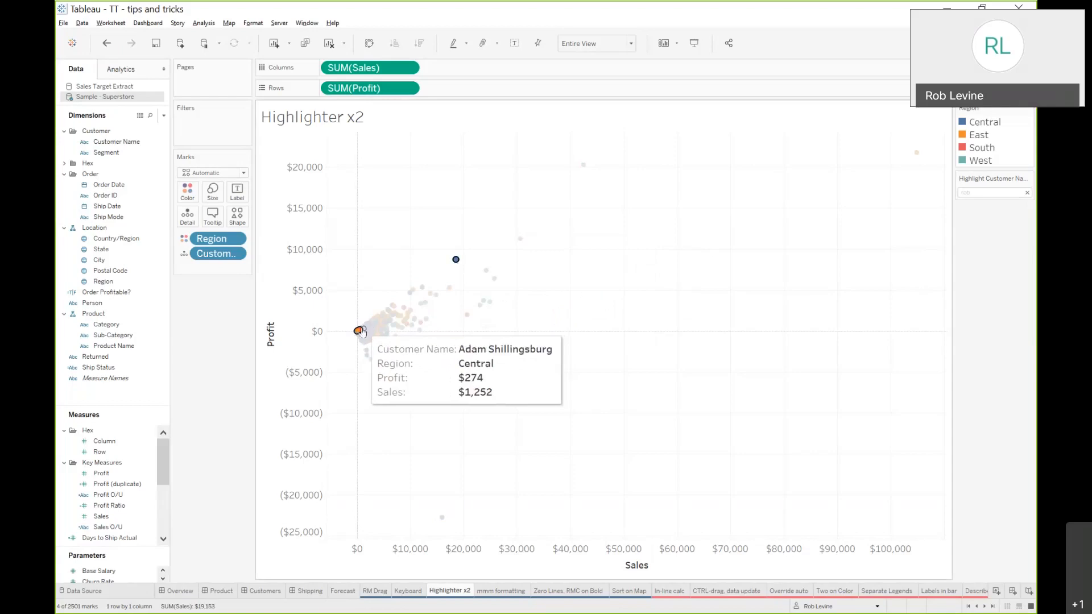
# Select all marks of the same region from the tooltip and clear the selection
pyautogui.moveTo(456, 262)
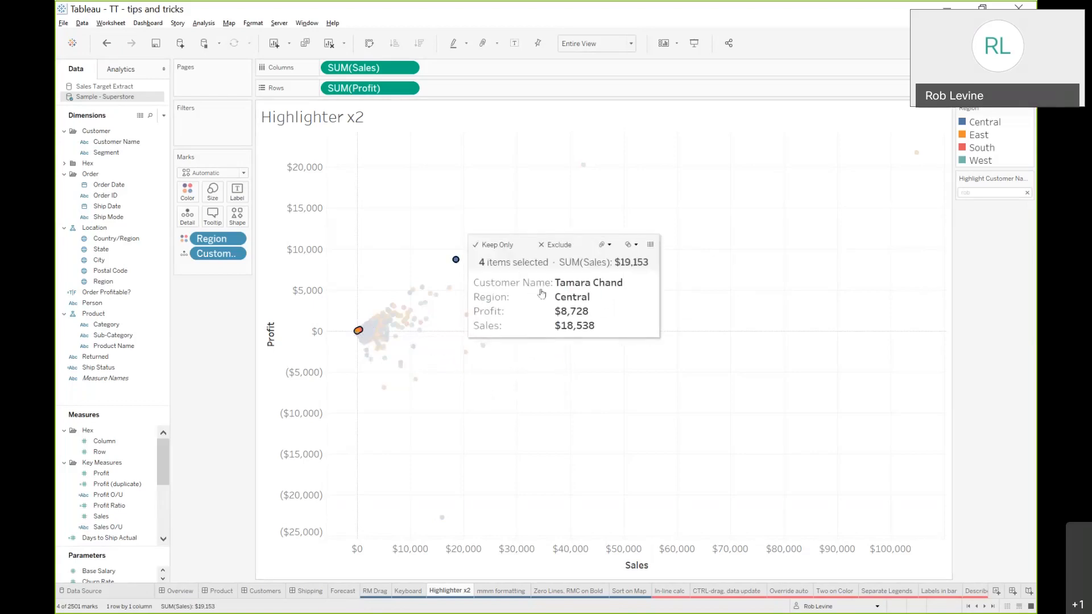
pyautogui.click(579, 298)
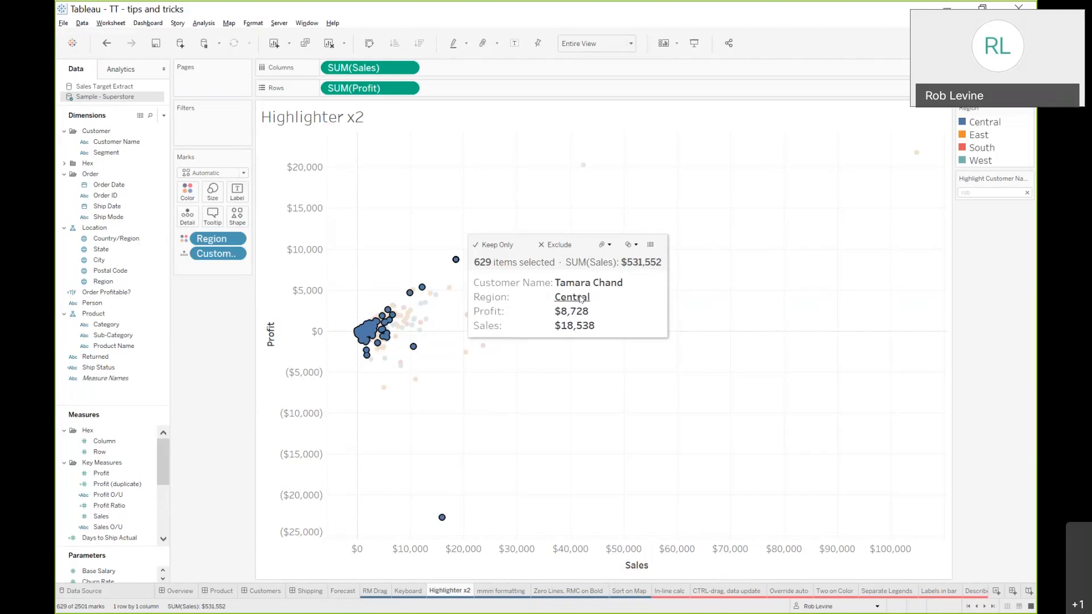
pyautogui.click(589, 364)
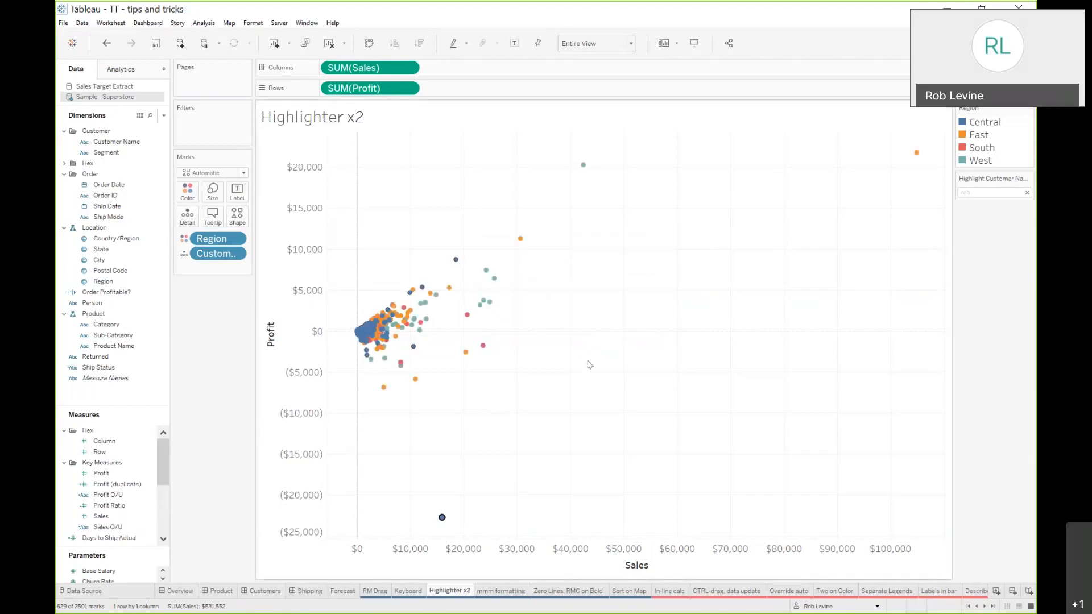
# Open the mmm formatting sheet and open the pane formatting for the month date axis
pyautogui.click(485, 591)
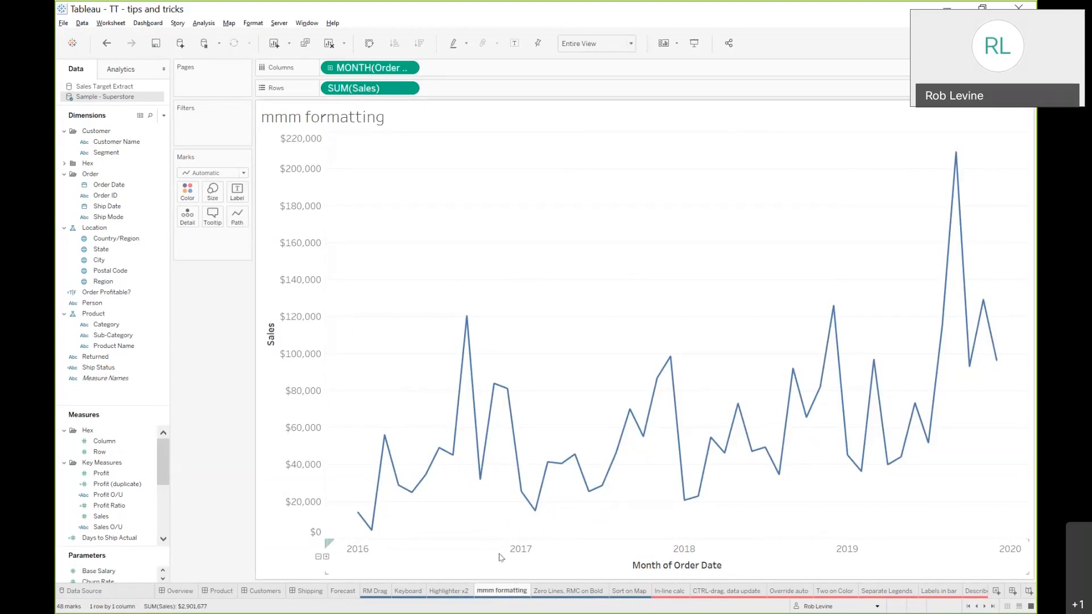
pyautogui.rightClick(500, 555)
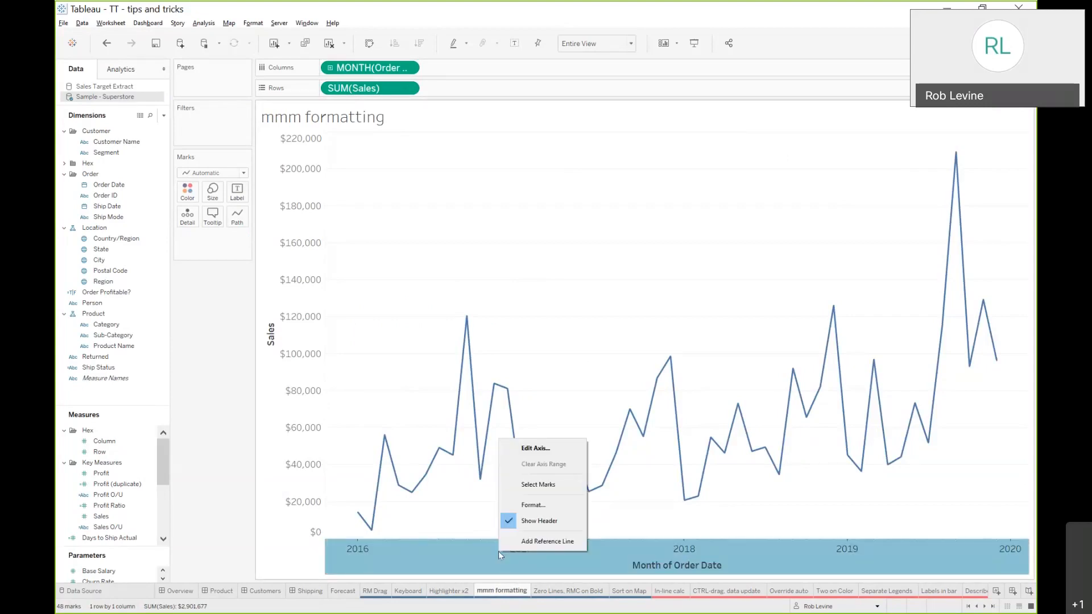
pyautogui.click(522, 506)
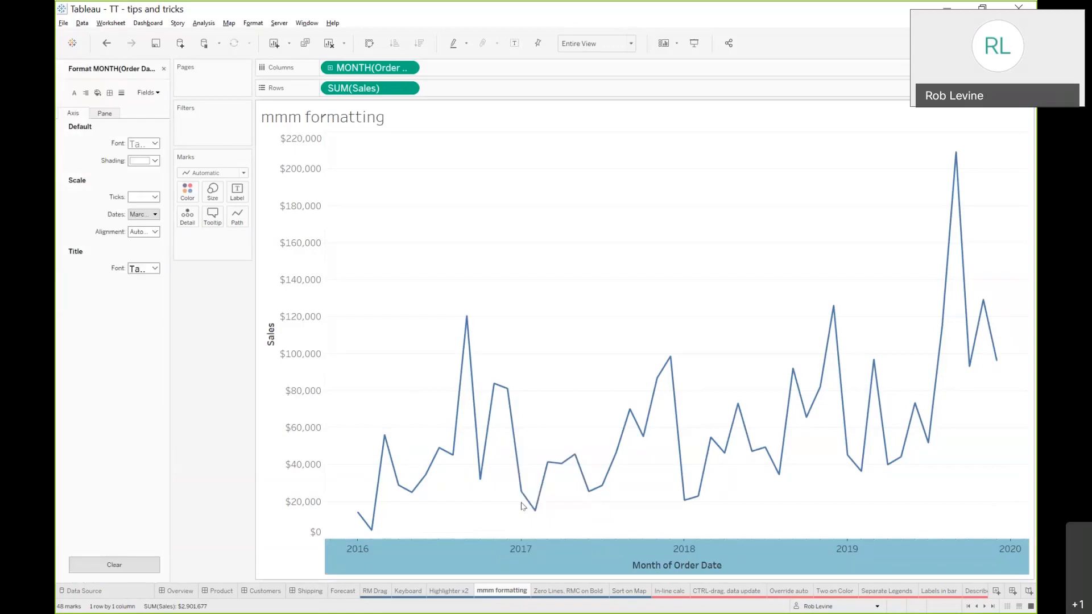
pyautogui.click(104, 114)
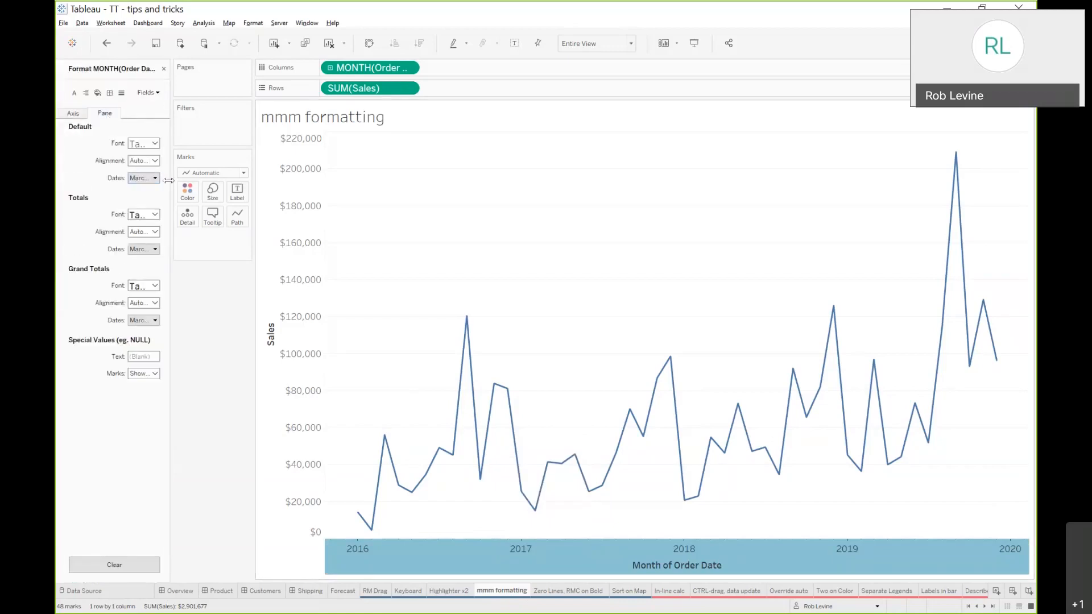
pyautogui.moveTo(169, 180); pyautogui.dragTo(208, 180)
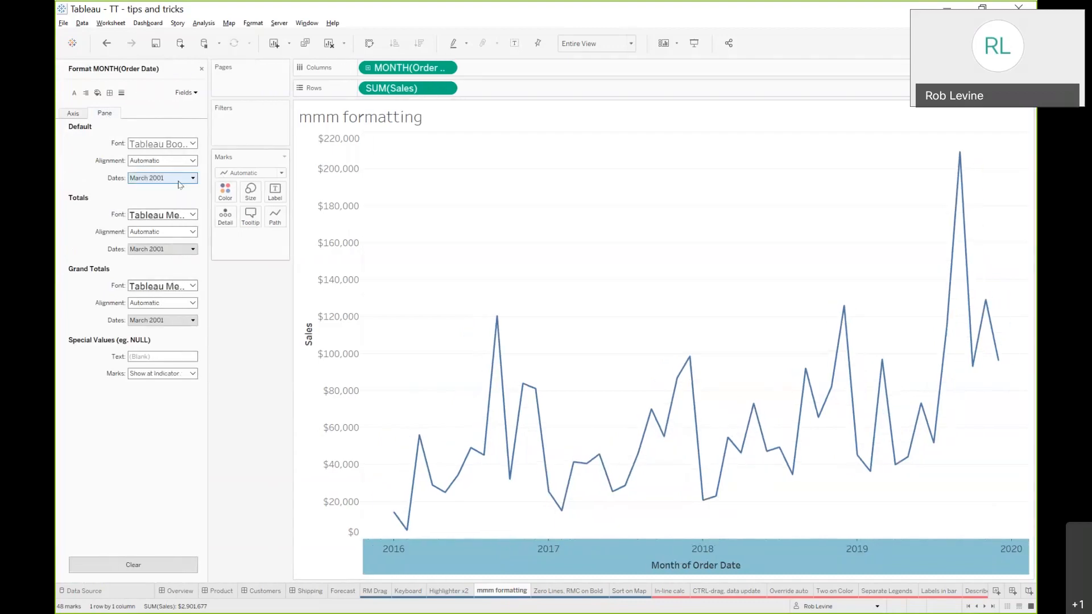
# Try several date formats for the month field, ending with the 2001 W11 format, and close the format pane
pyautogui.click(180, 178)
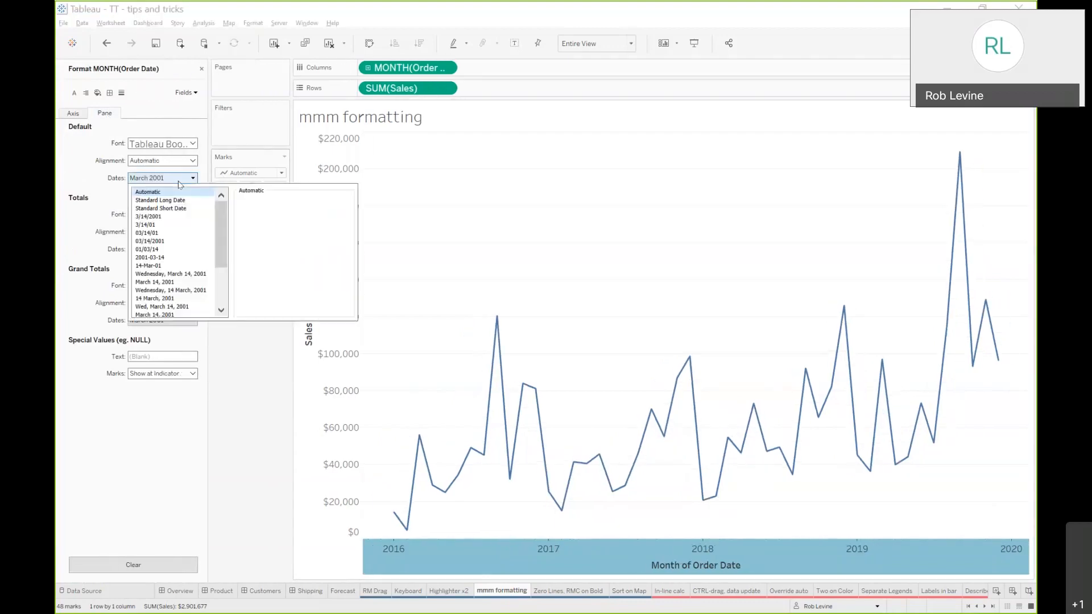
pyautogui.click(171, 243)
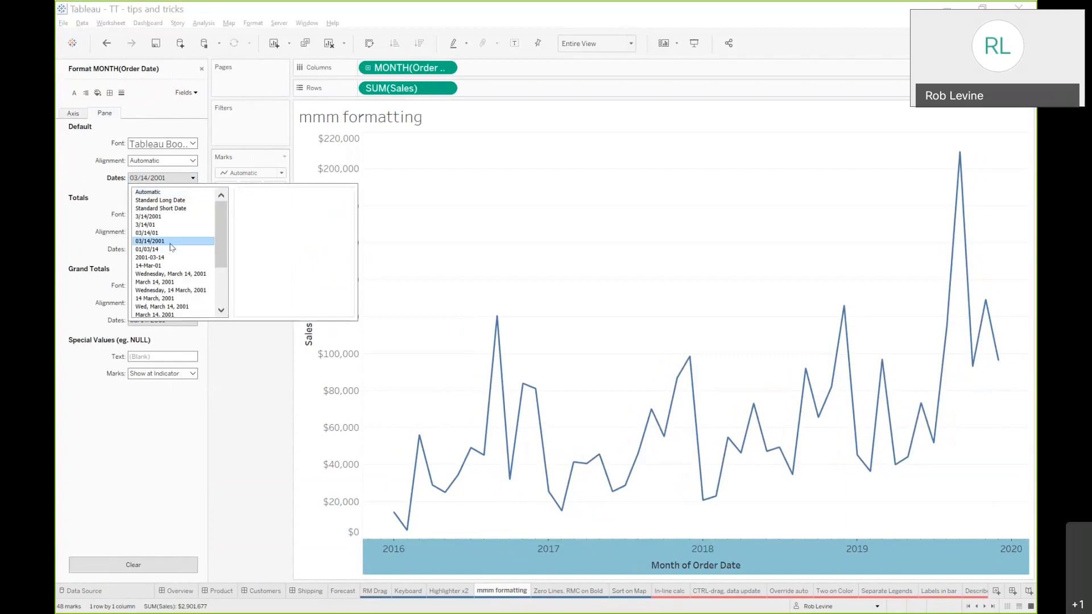
pyautogui.click(171, 273)
pyautogui.scroll(-3, 190, 259)
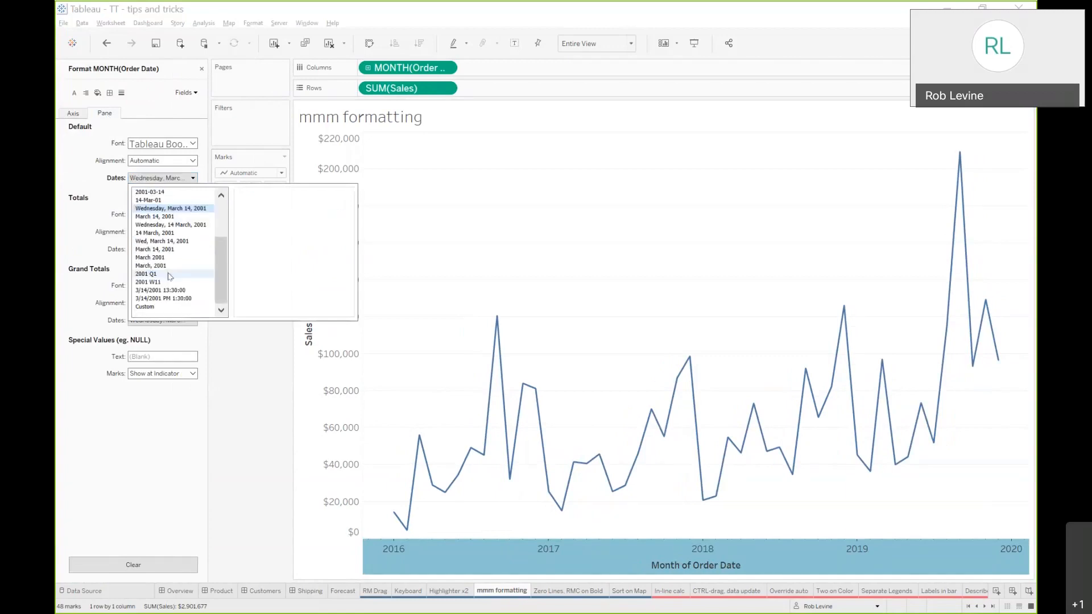
pyautogui.click(190, 281)
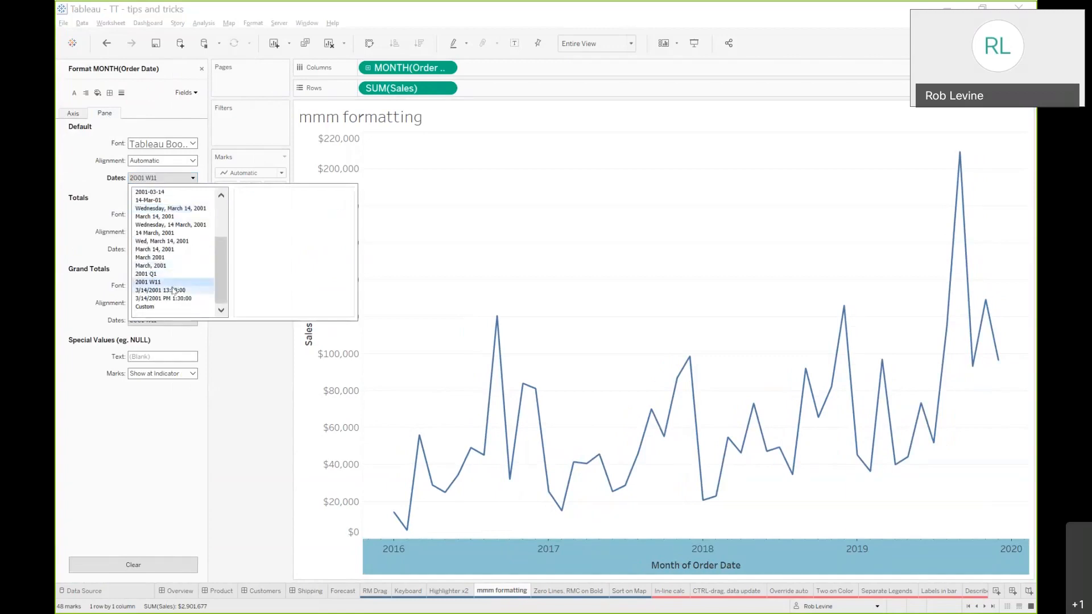
pyautogui.click(171, 307)
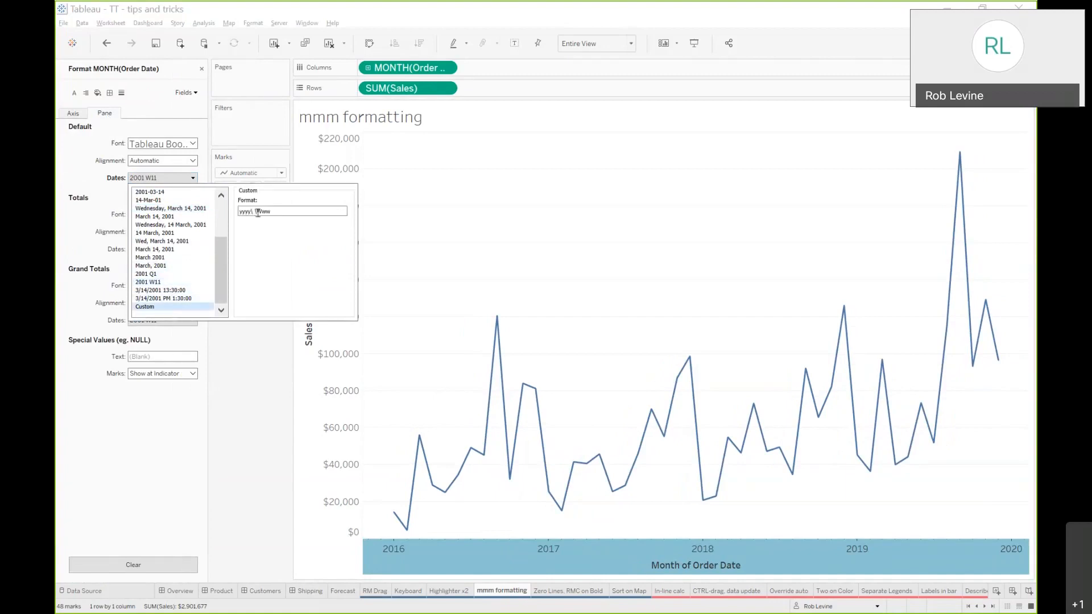
pyautogui.click(381, 193)
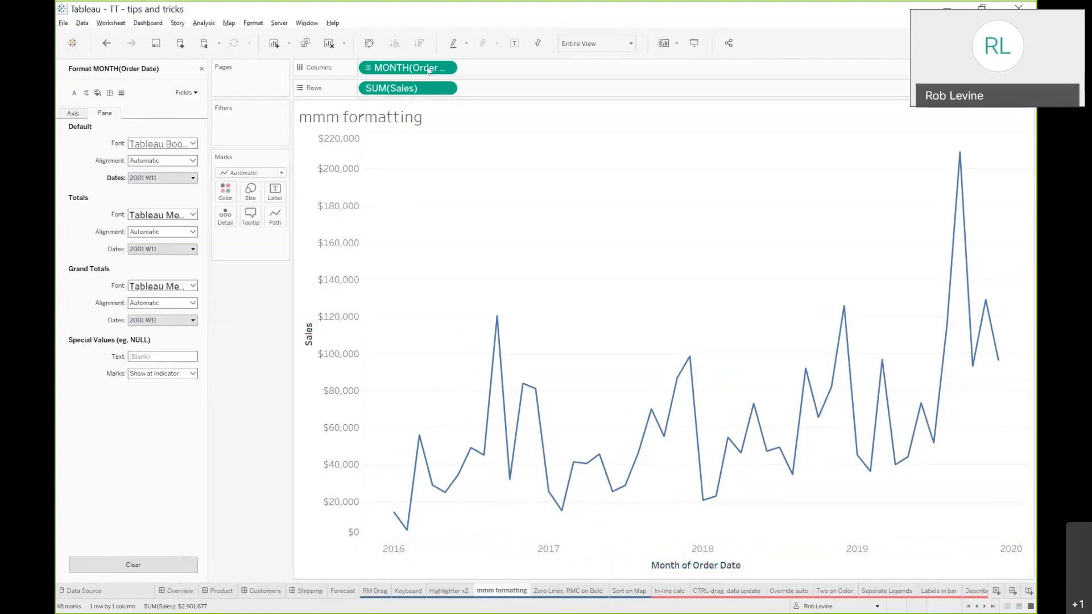
pyautogui.click(201, 69)
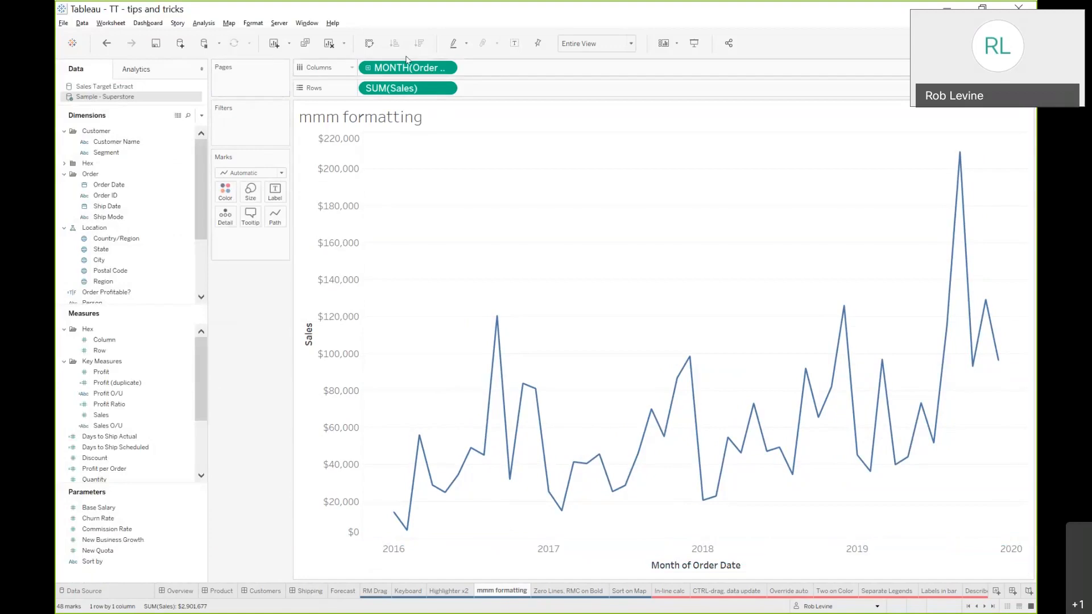
# Switch the date pill to continuous Quarter and back to continuous Month
pyautogui.click(449, 68)
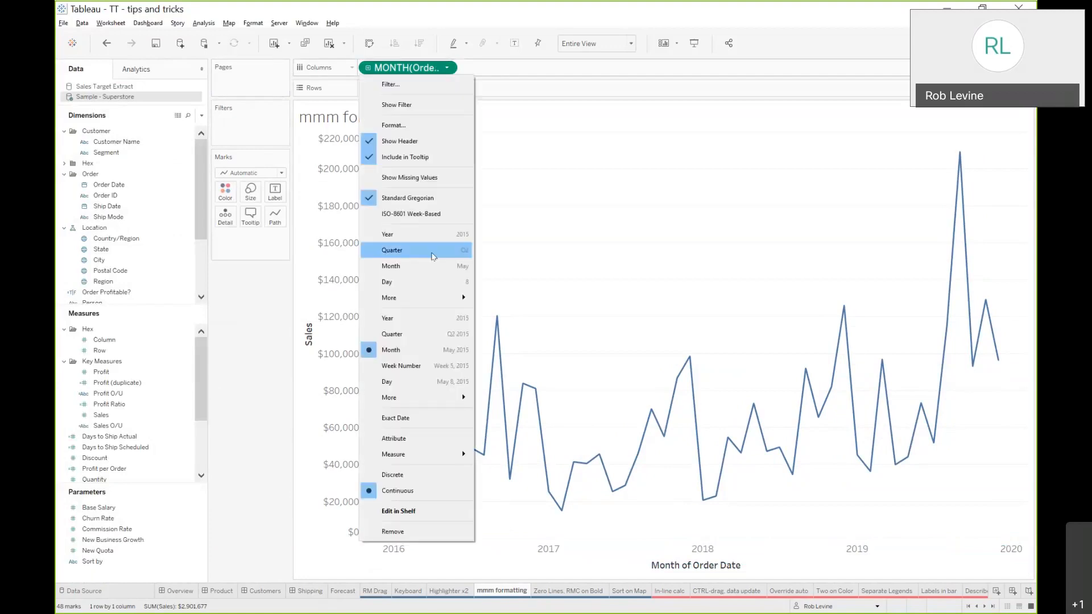
pyautogui.click(410, 334)
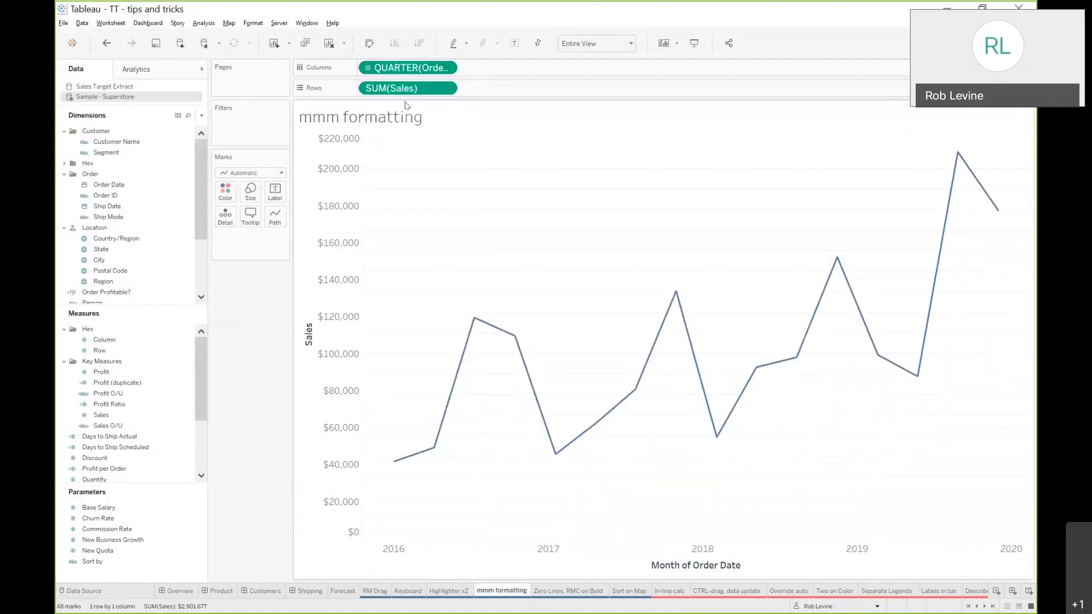
pyautogui.click(448, 68)
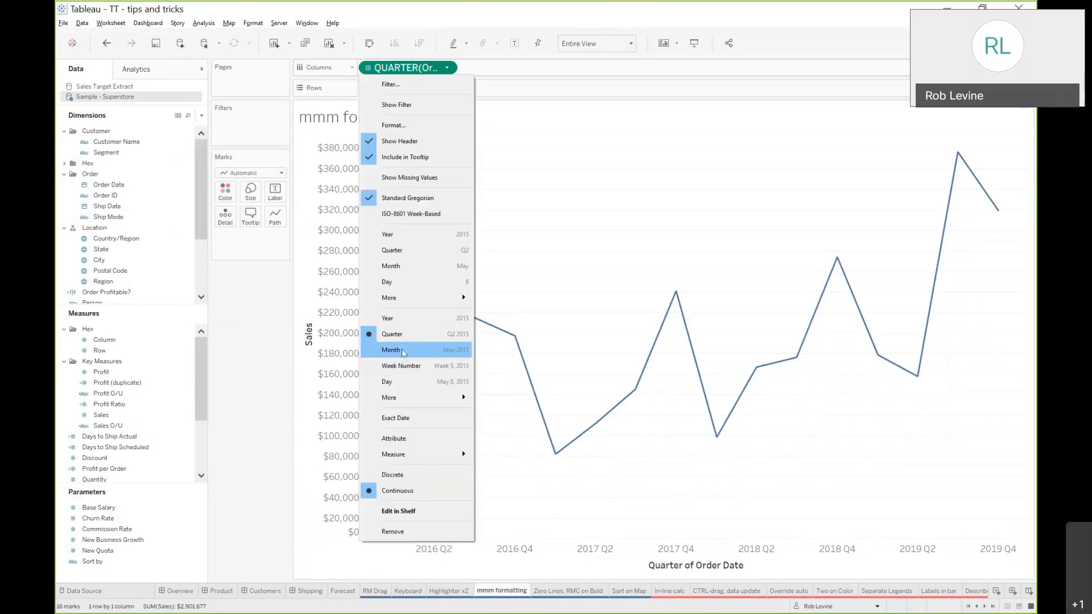
pyautogui.click(402, 353)
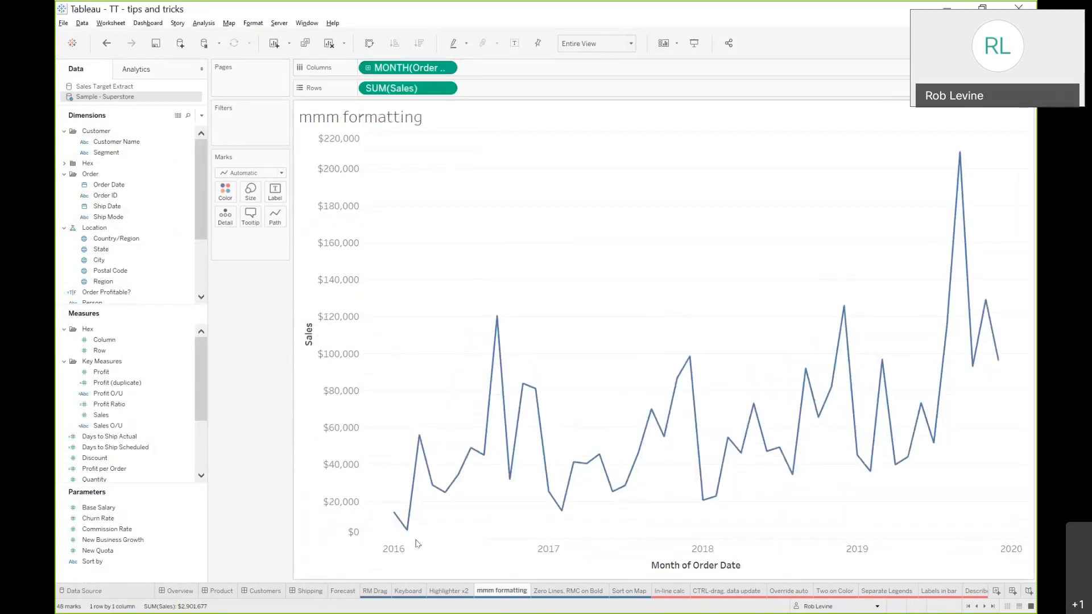
# Set the month axis's date format to the custom format mmm and close the format pane
pyautogui.click(401, 551)
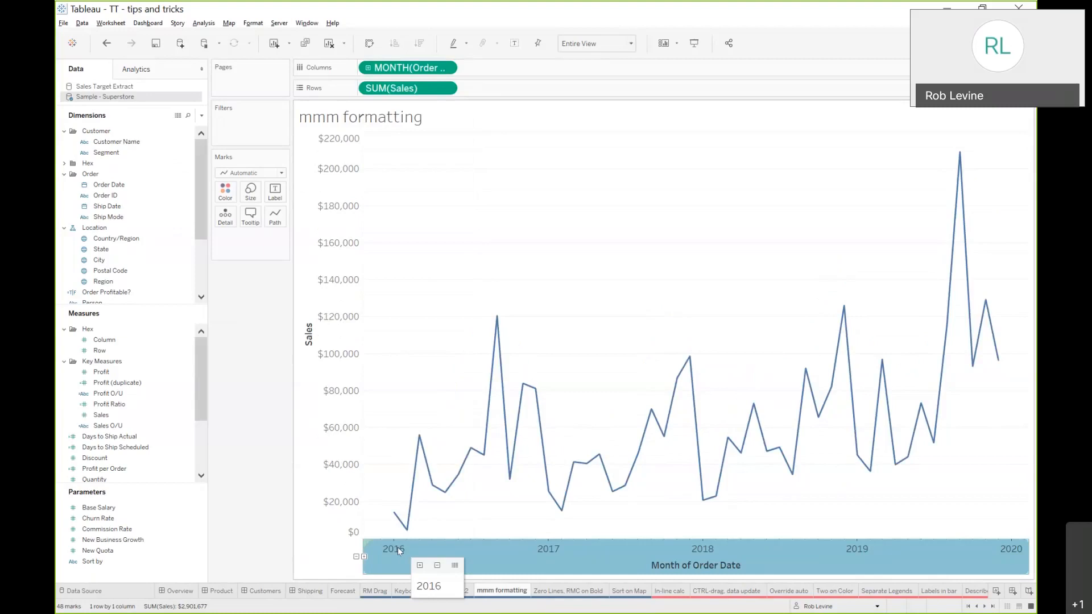
pyautogui.rightClick(398, 549)
pyautogui.click(423, 501)
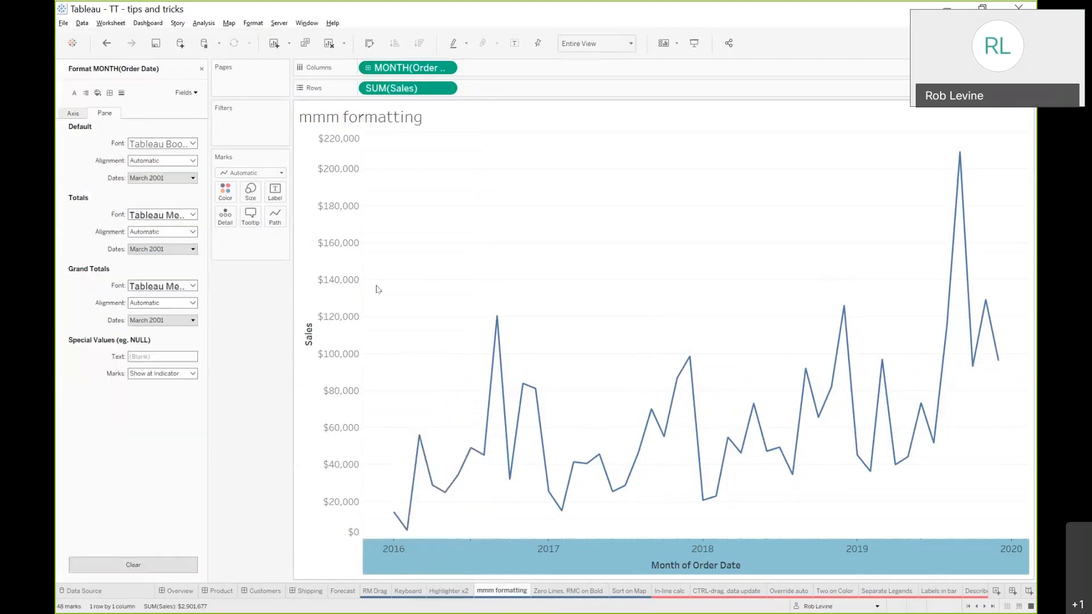
pyautogui.click(181, 179)
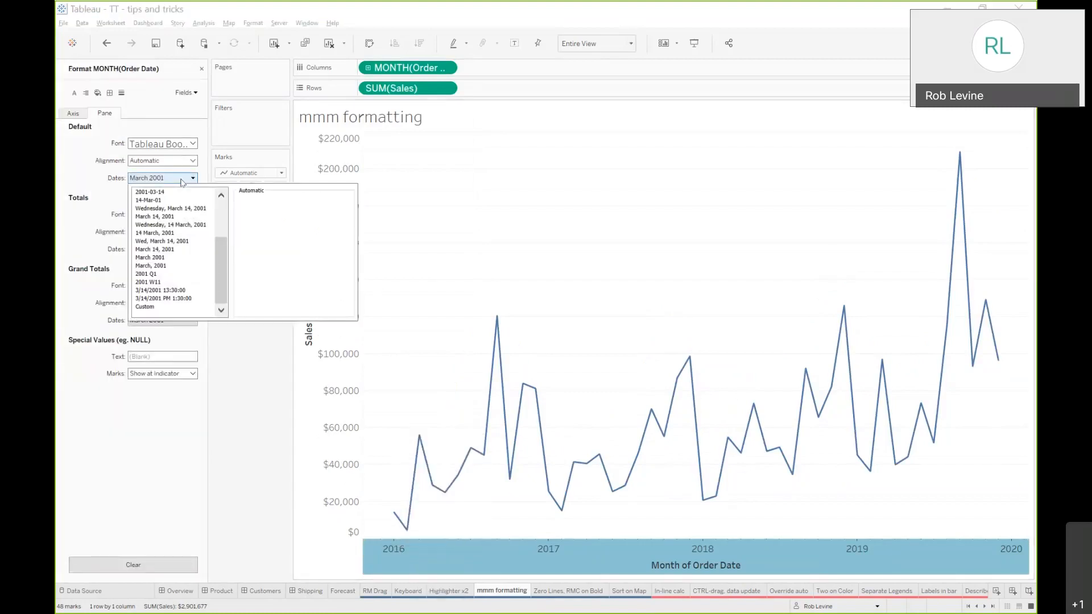
pyautogui.click(176, 283)
pyautogui.click(153, 307)
pyautogui.moveTo(291, 210); pyautogui.dragTo(196, 211)
pyautogui.write('mmm')
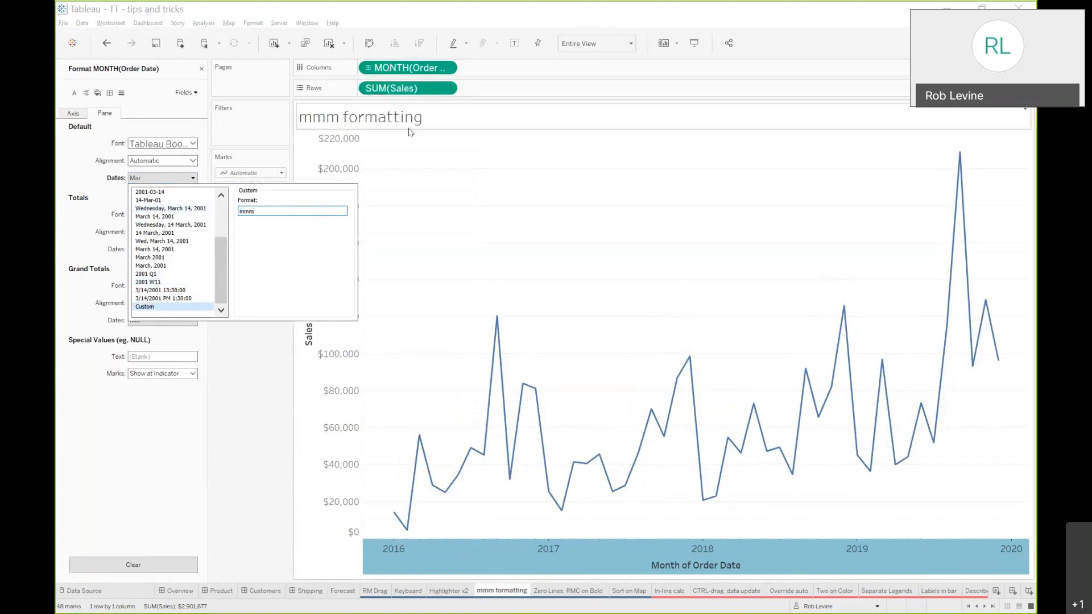
pyautogui.click(479, 214)
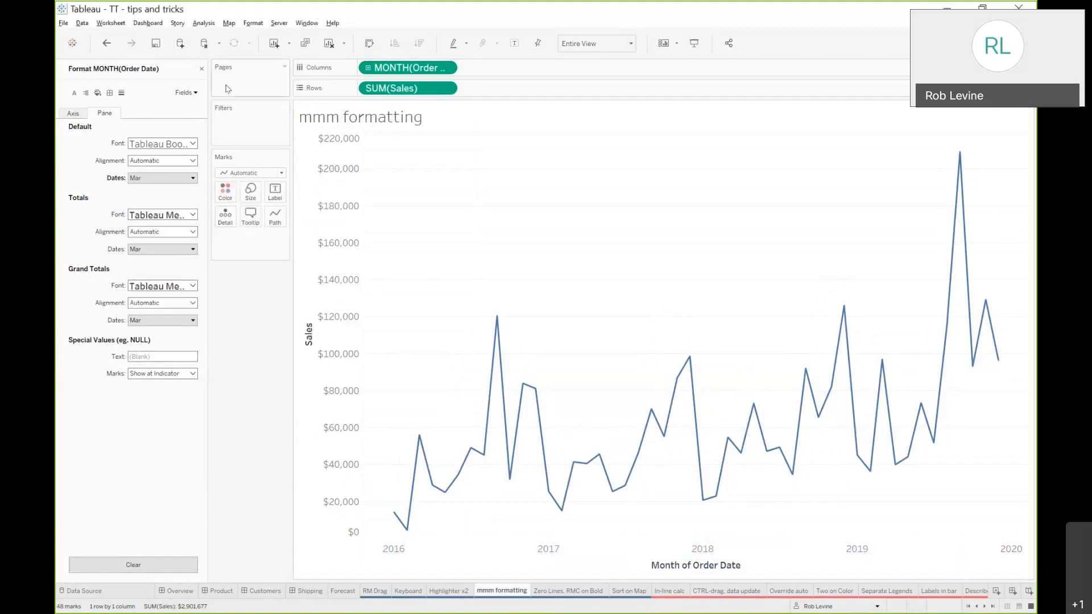
pyautogui.click(202, 68)
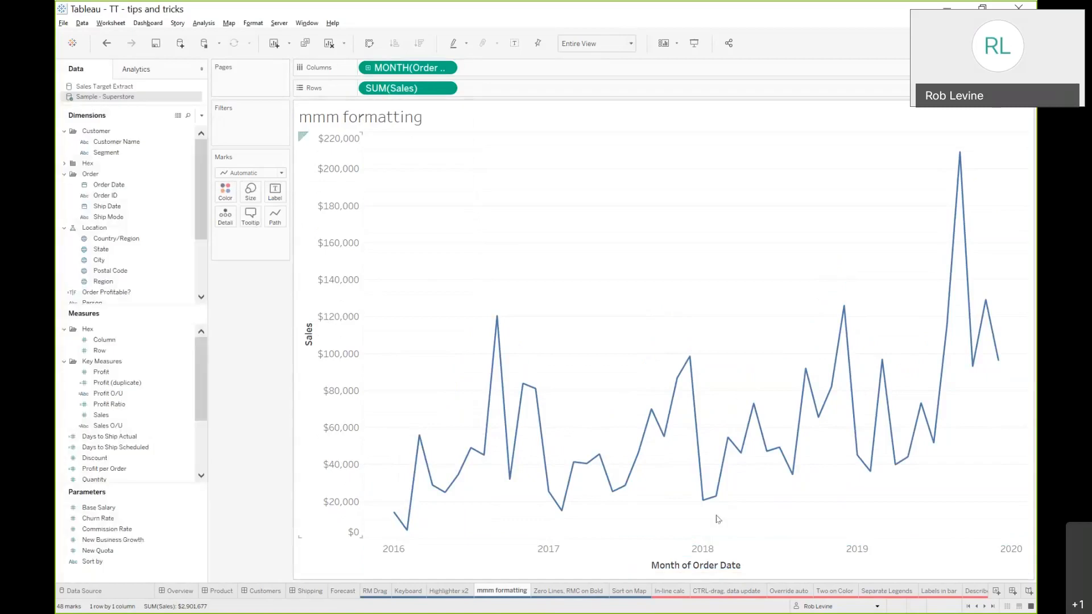
# Add a new worksheet and add Sales and Order Date to the view
pyautogui.click(995, 591)
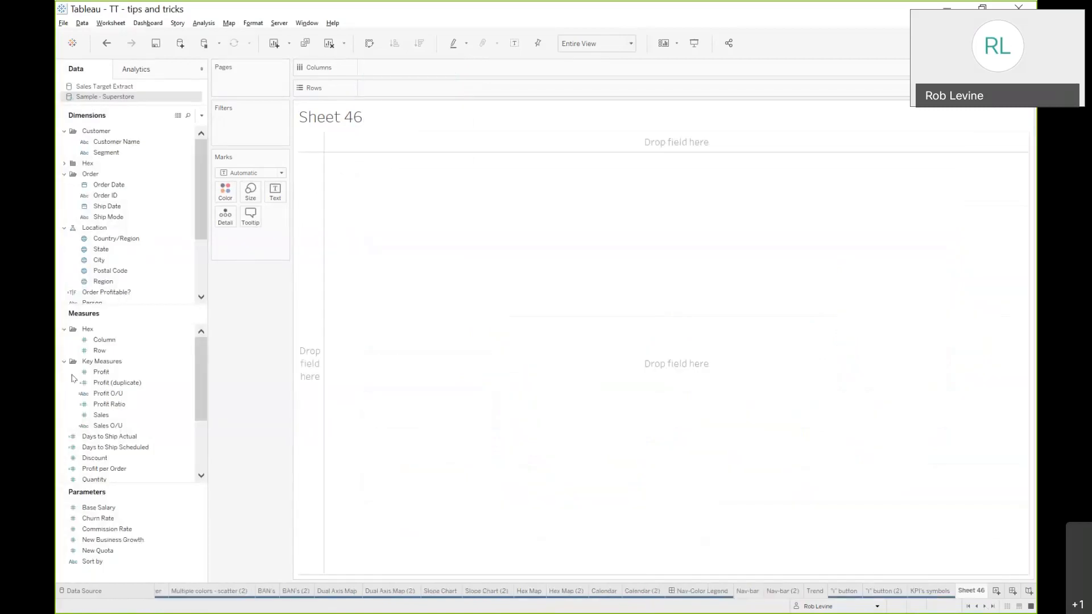
pyautogui.doubleClick(100, 414)
pyautogui.doubleClick(106, 184)
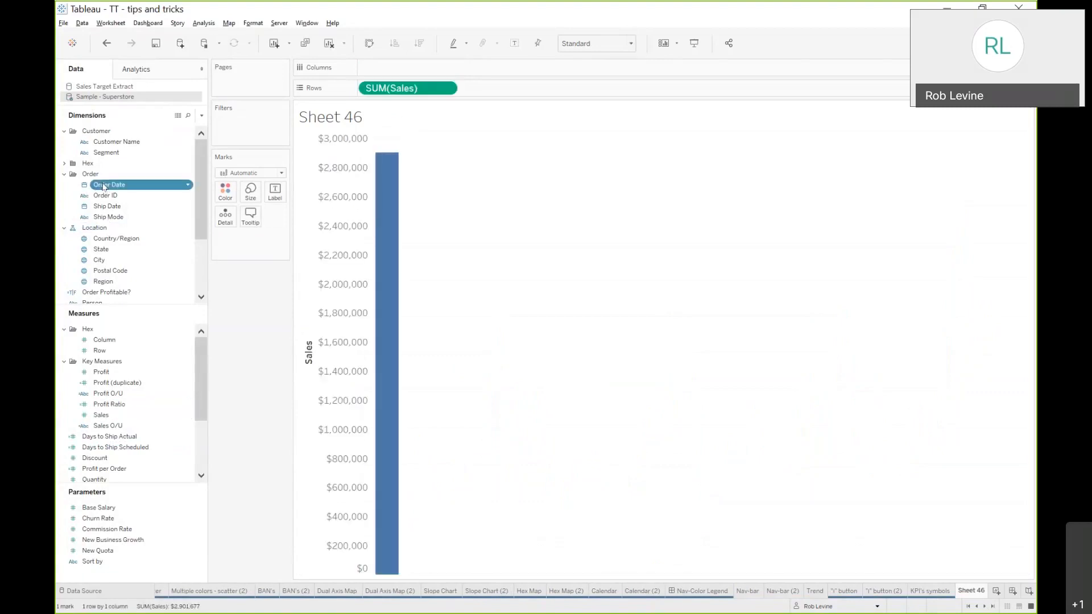
# Change the Order Date pill to continuous Month and open its format settings
pyautogui.click(448, 68)
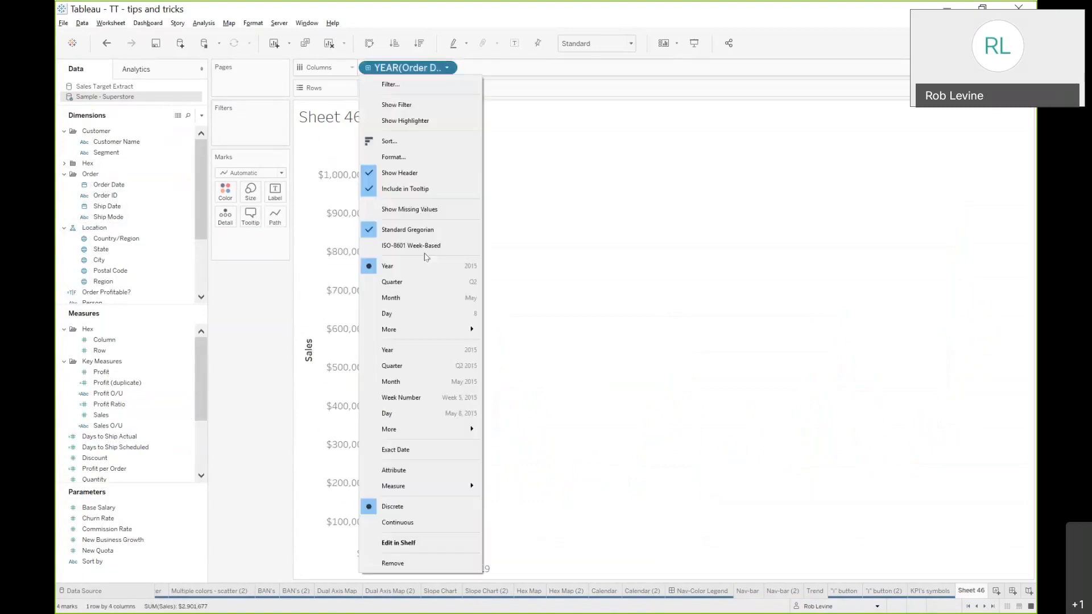
pyautogui.click(408, 385)
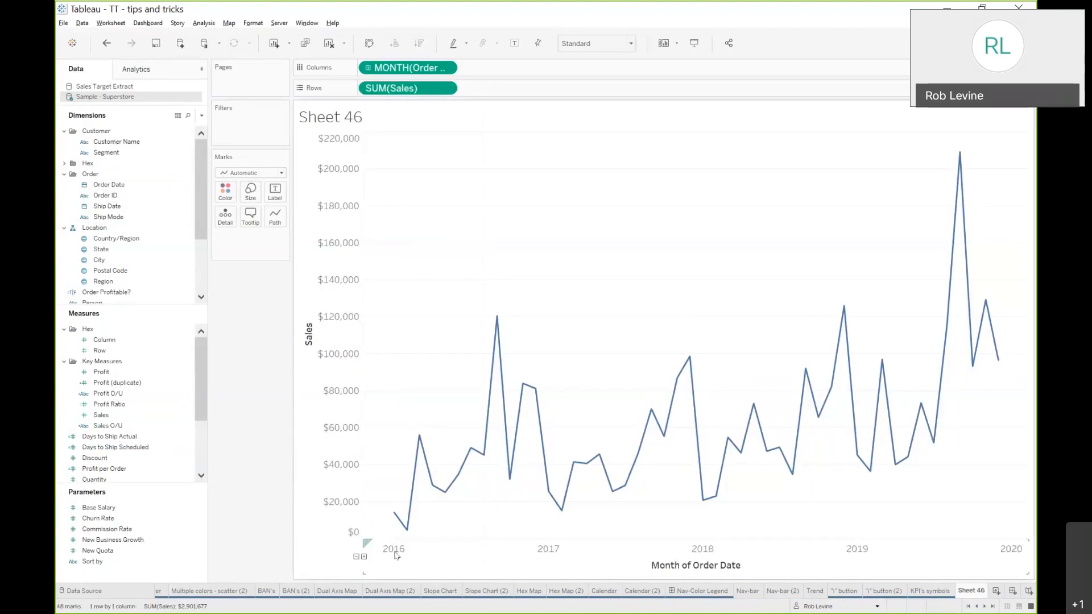
pyautogui.click(448, 68)
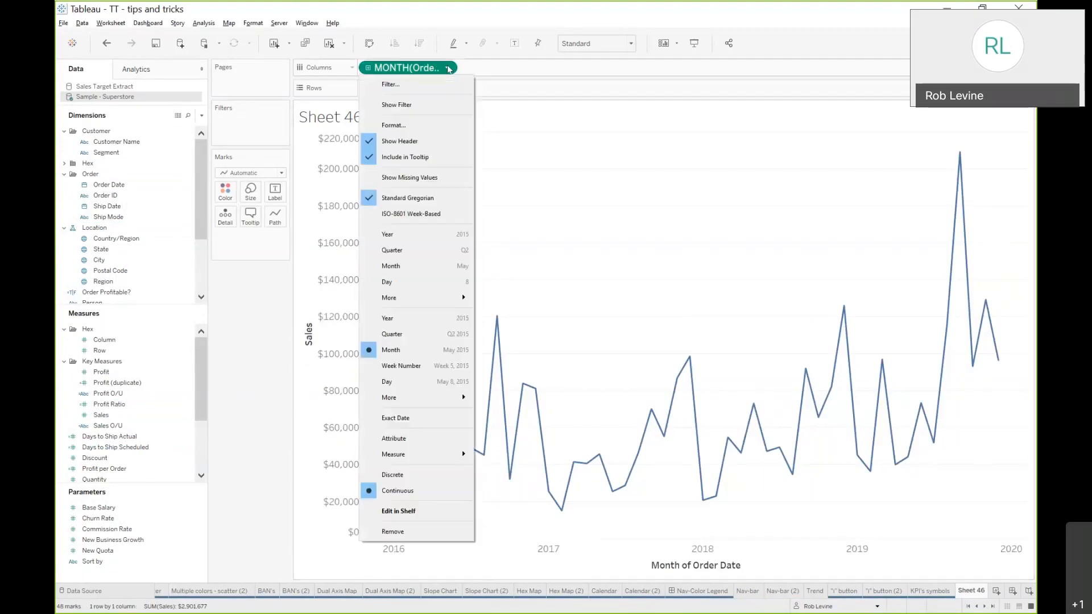
pyautogui.click(435, 126)
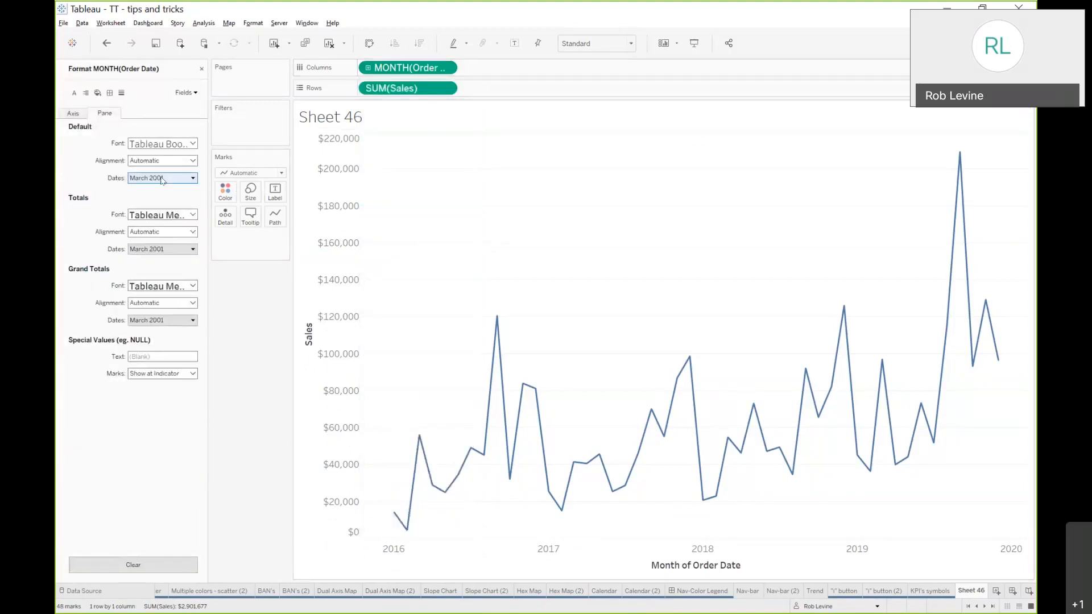
# Try the 3/14/01 and 01/03/14 date formats on the month axis
pyautogui.click(74, 114)
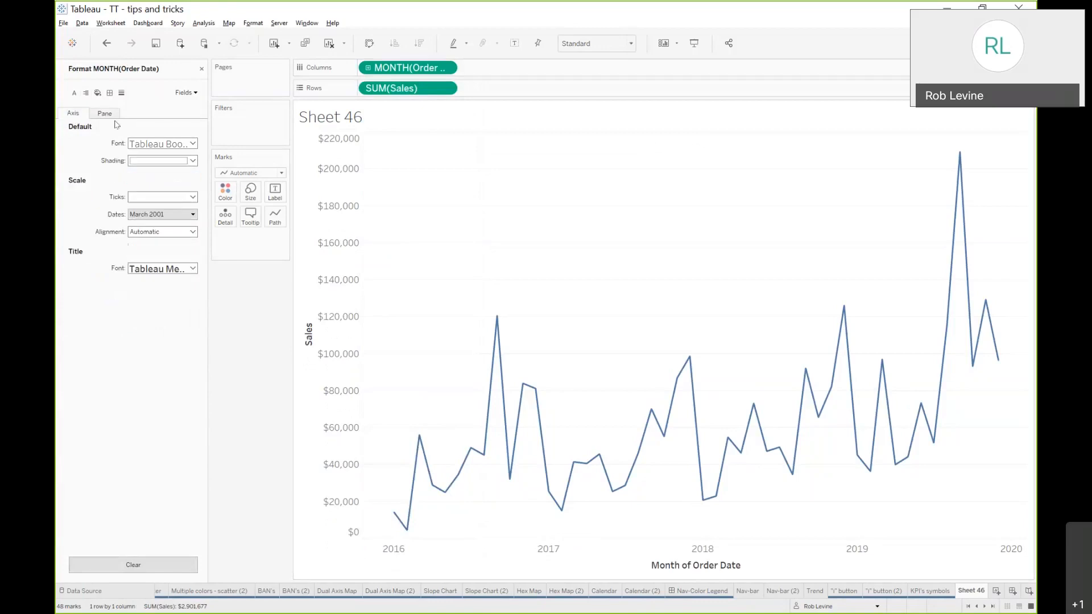
pyautogui.click(186, 214)
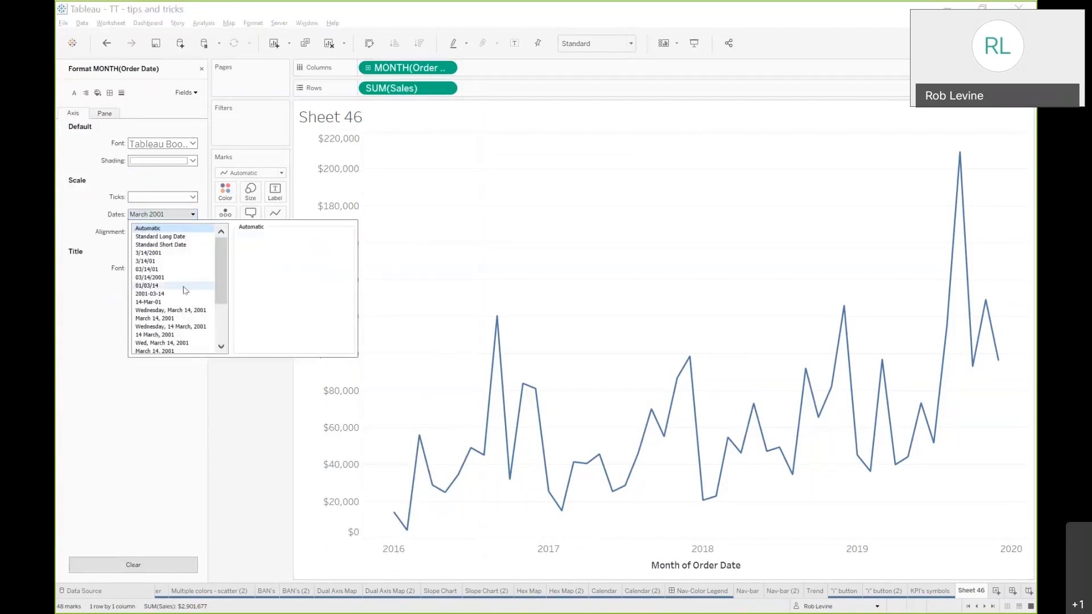
pyautogui.click(185, 269)
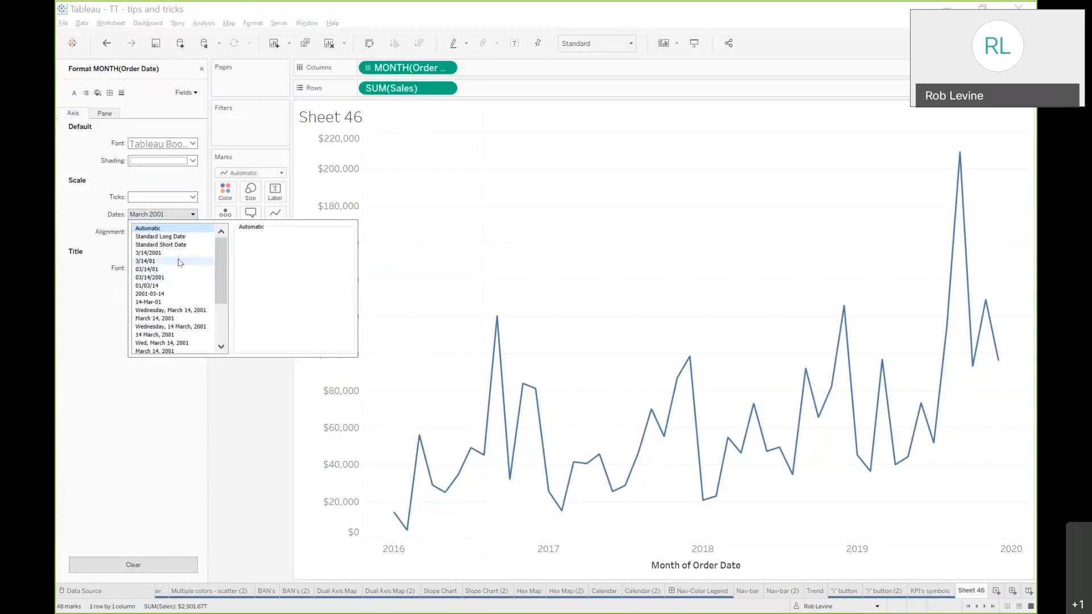
pyautogui.click(180, 262)
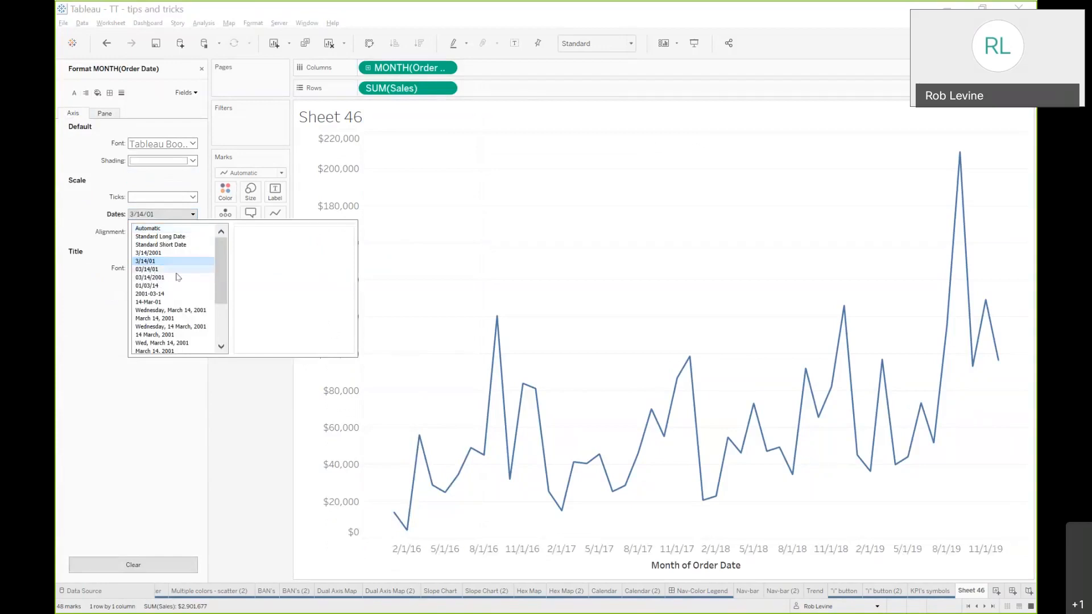
pyautogui.click(178, 287)
# Set the month axis's date format to the custom format mmmmm 'yy
pyautogui.scroll(-3, 177, 290)
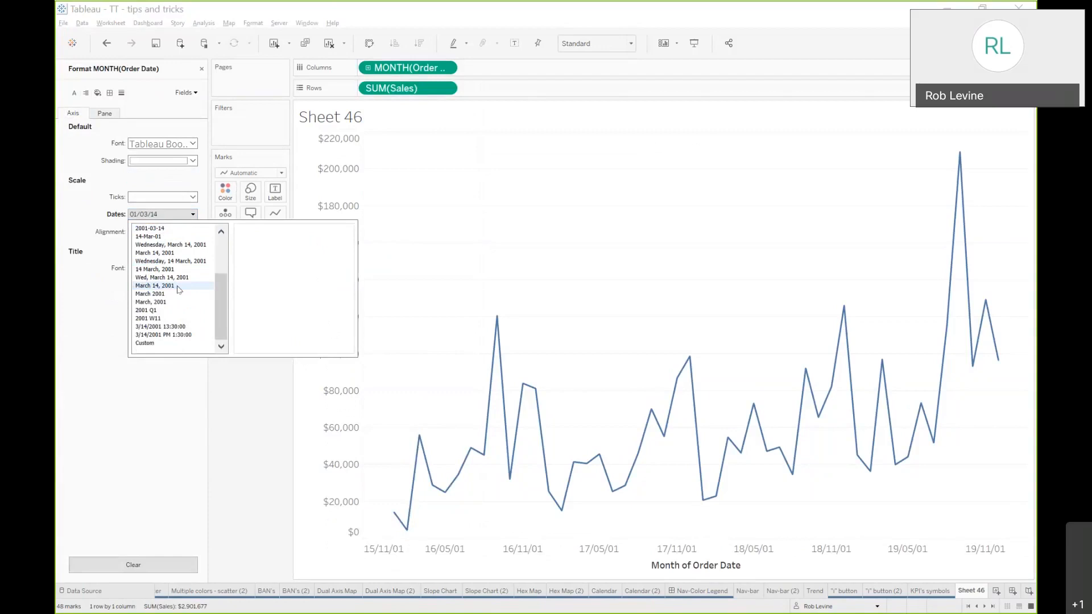
pyautogui.click(168, 345)
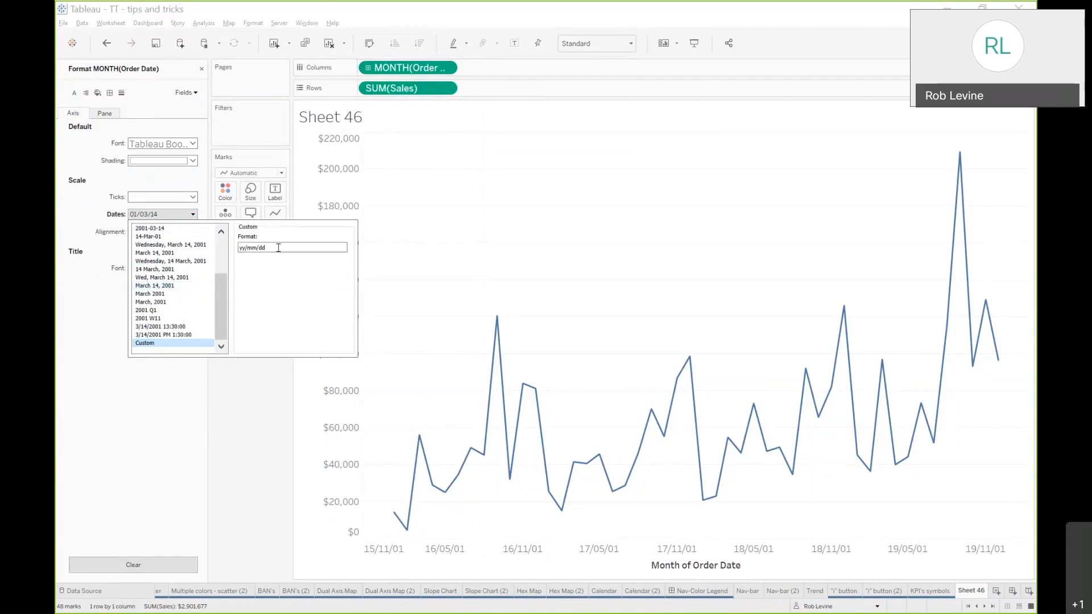
pyautogui.moveTo(279, 248); pyautogui.dragTo(219, 254)
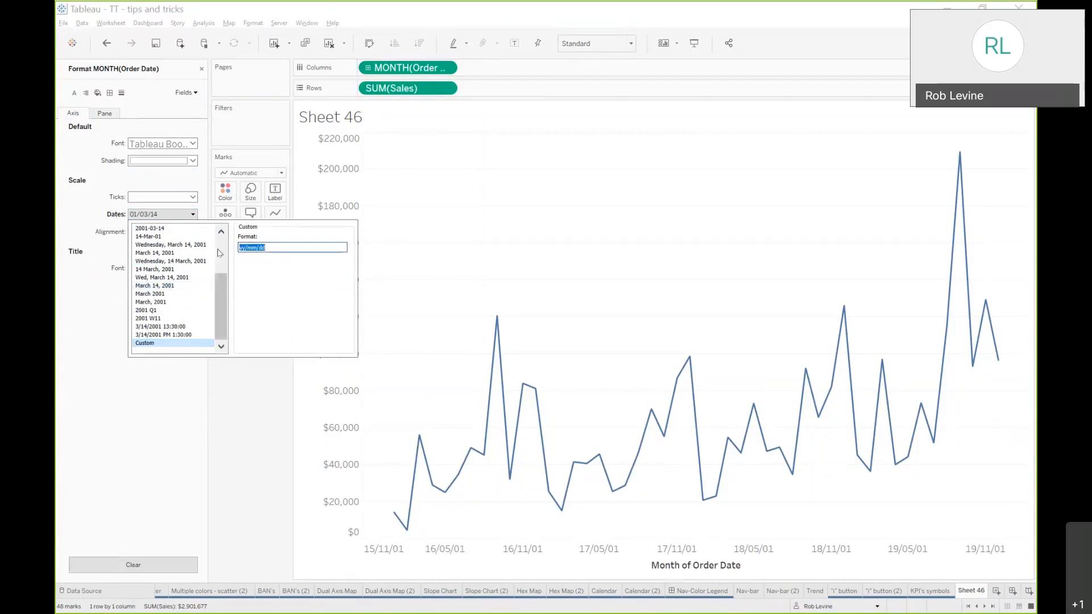
pyautogui.write('mm')
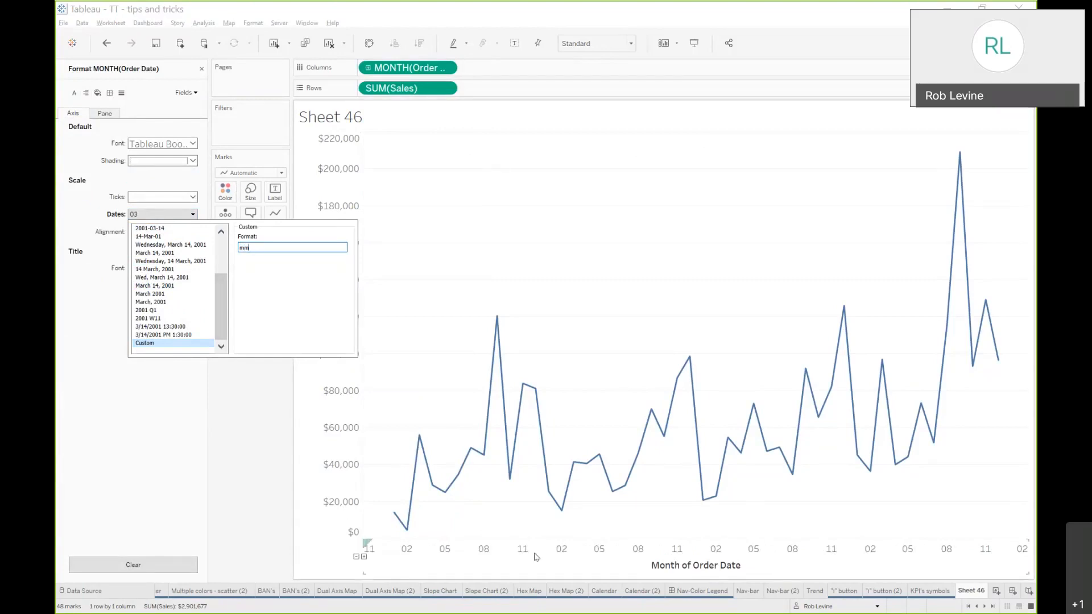
pyautogui.write('m')
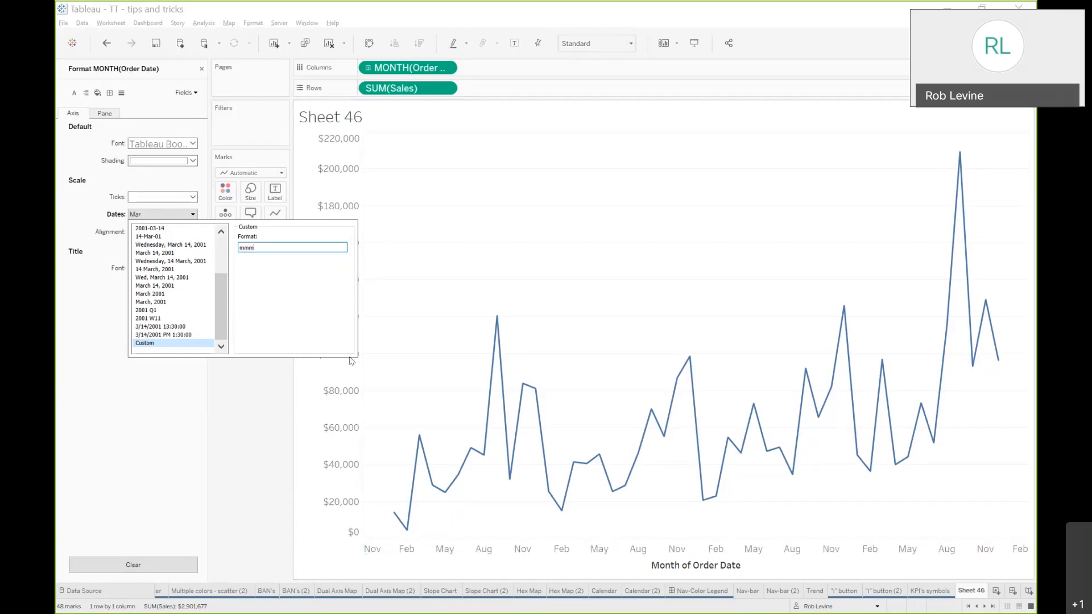
pyautogui.write('m')
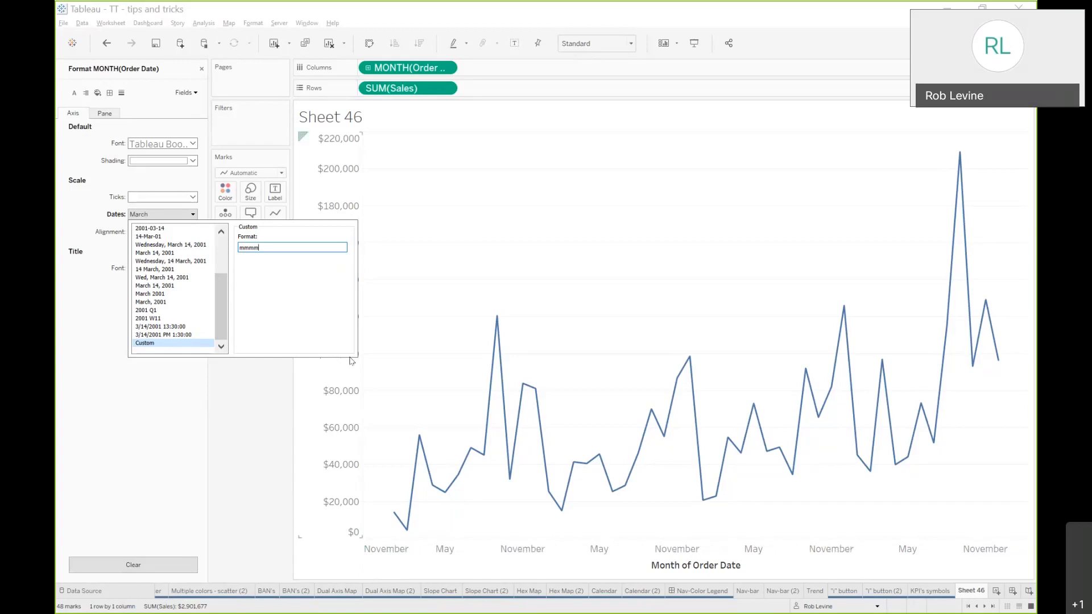
pyautogui.write('m')
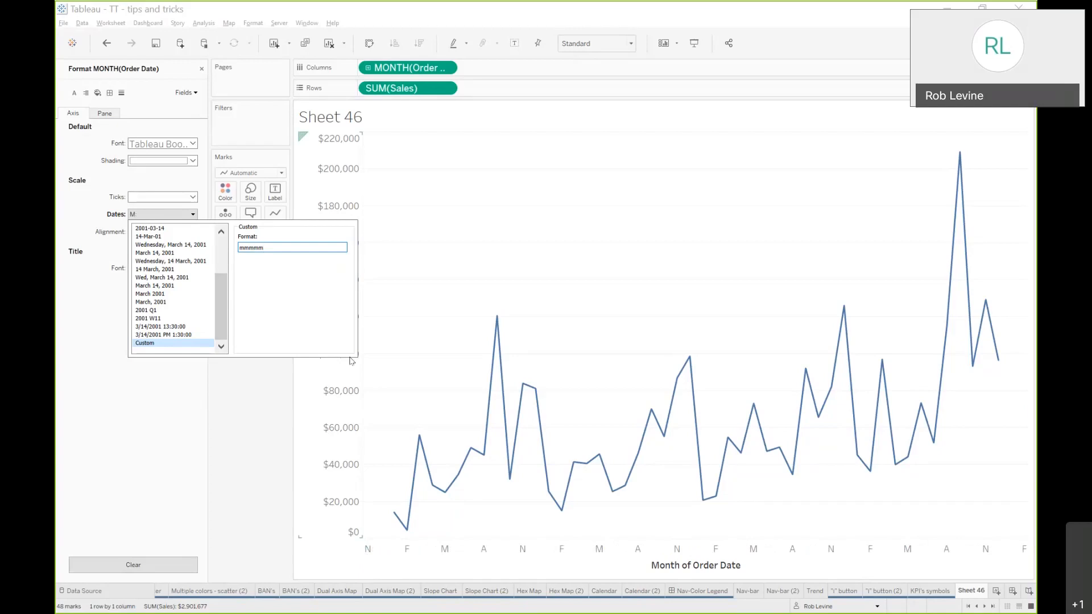
pyautogui.write("'")
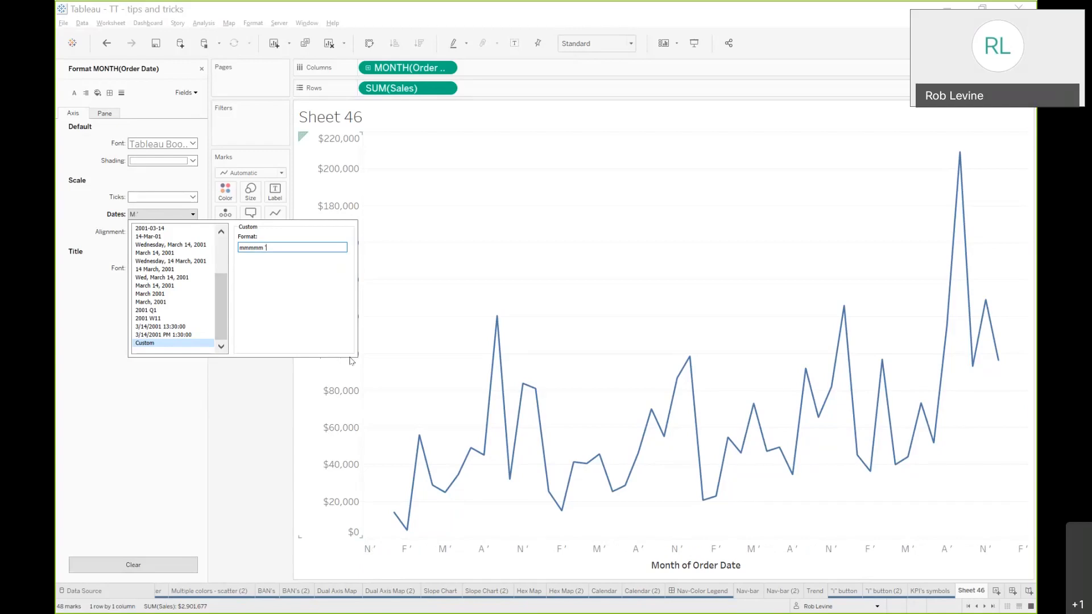
pyautogui.write('yy')
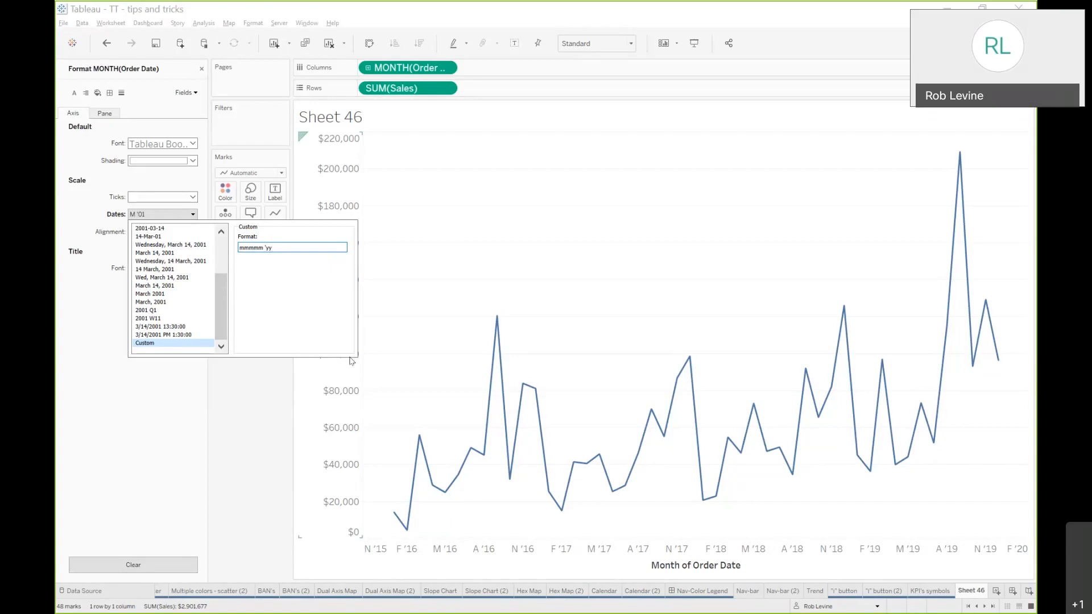
pyautogui.click(582, 263)
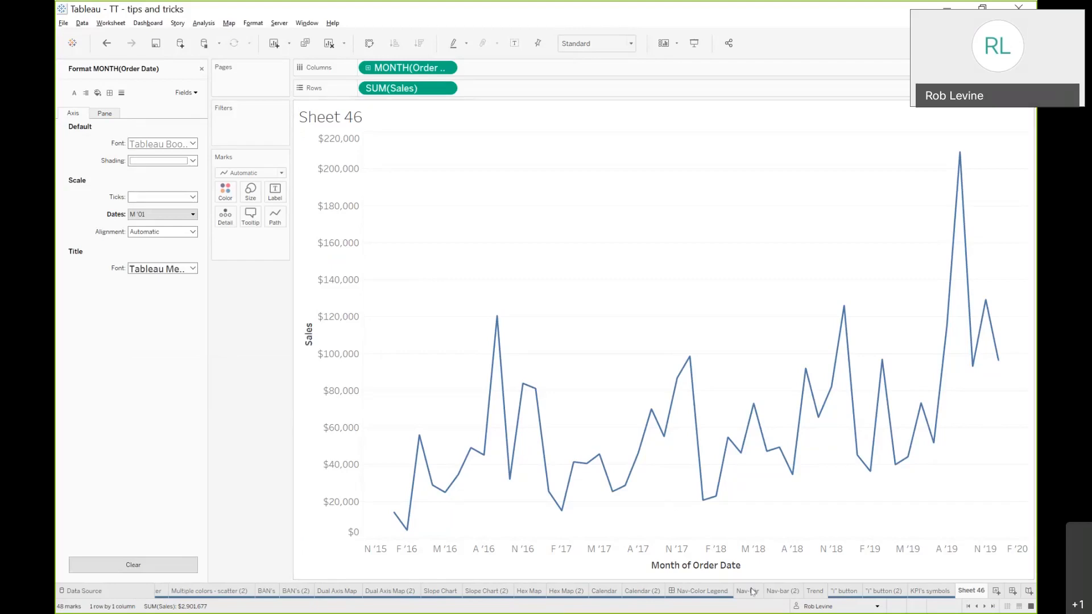
# Open the Zero Lines, RMC on Bold sheet and close the format pane
pyautogui.click(968, 607)
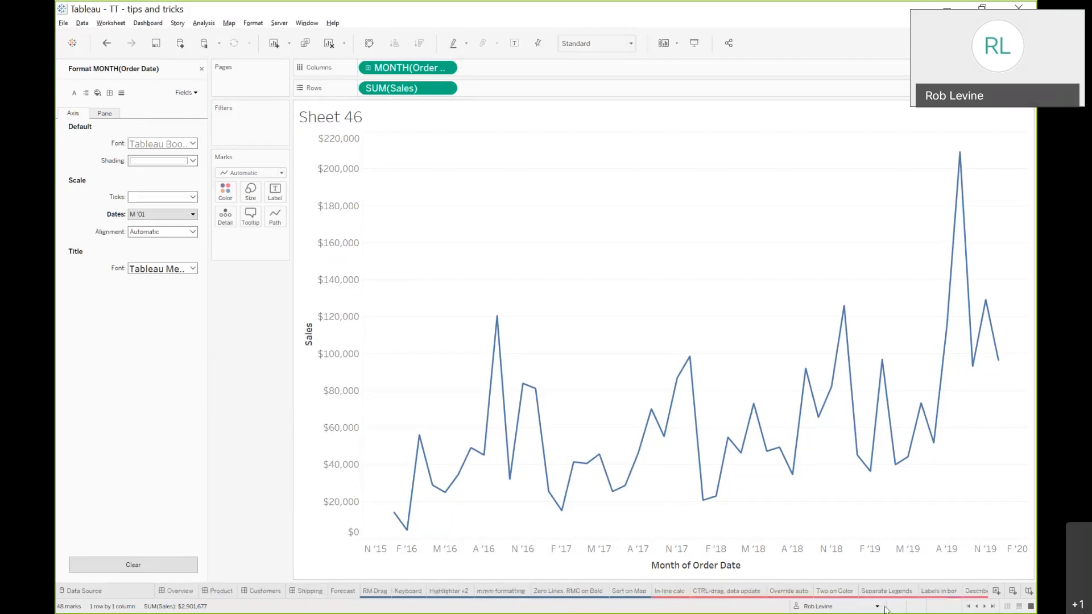
pyautogui.click(543, 594)
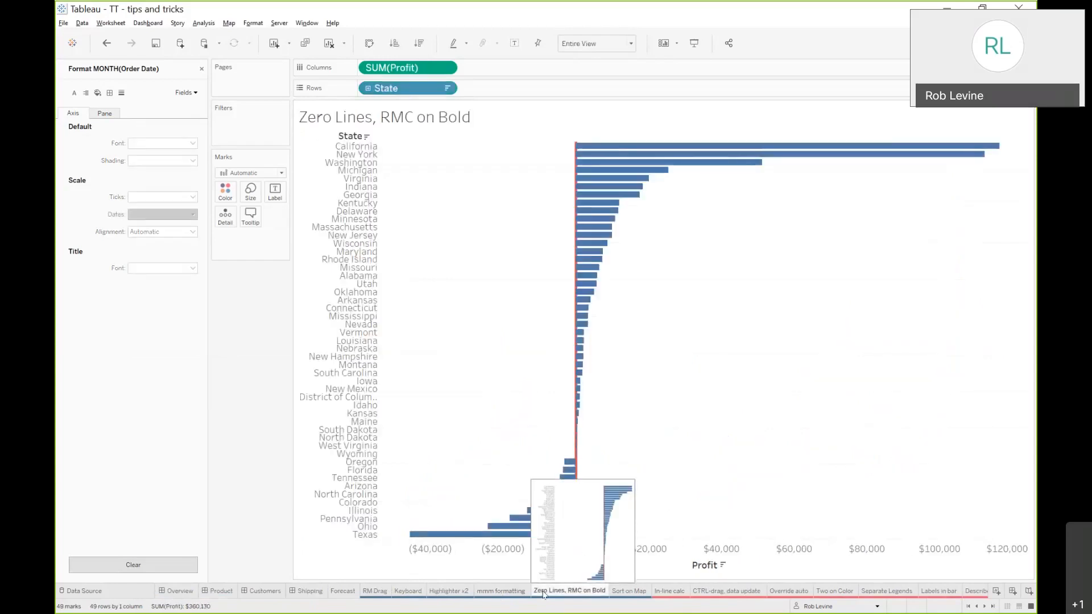
pyautogui.click(201, 68)
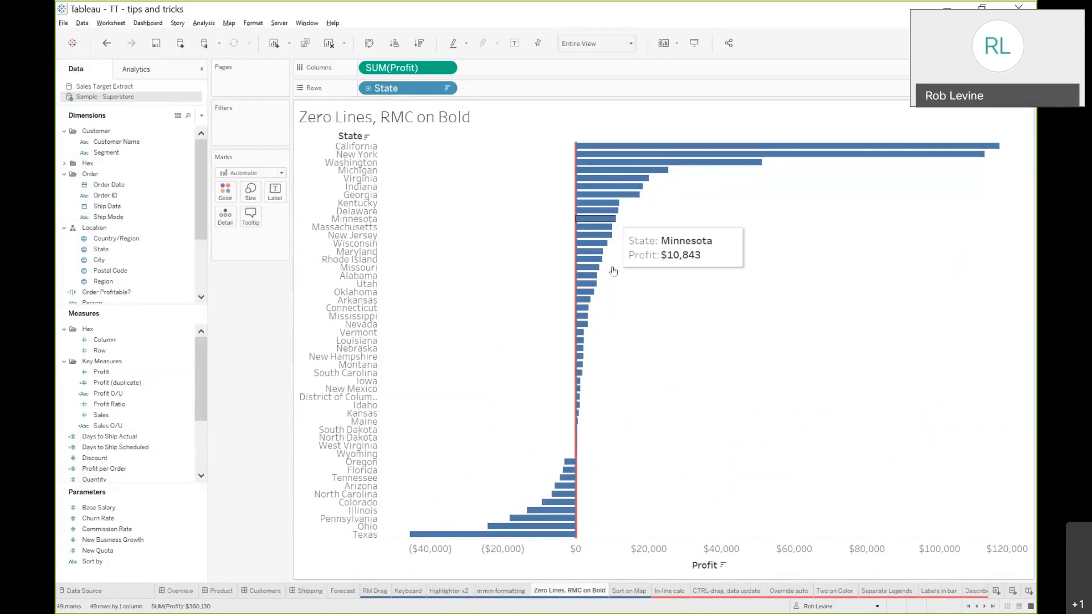
# Open formatting directly from the zero line in the bar chart and switch to the Lines settings
pyautogui.moveTo(542, 389); pyautogui.dragTo(598, 496)
pyautogui.click(643, 446)
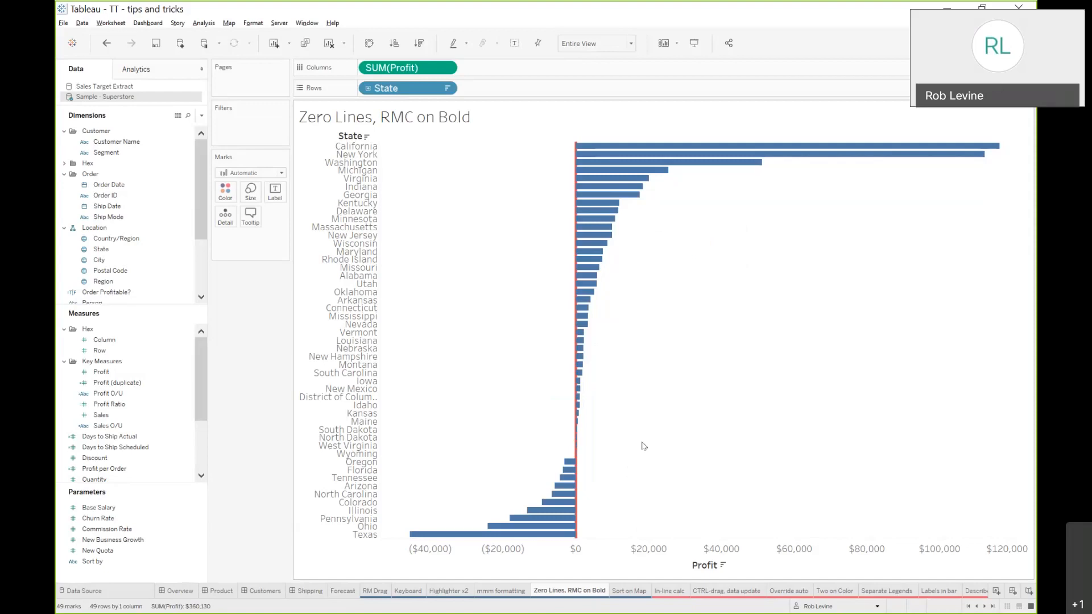
pyautogui.rightClick(576, 454)
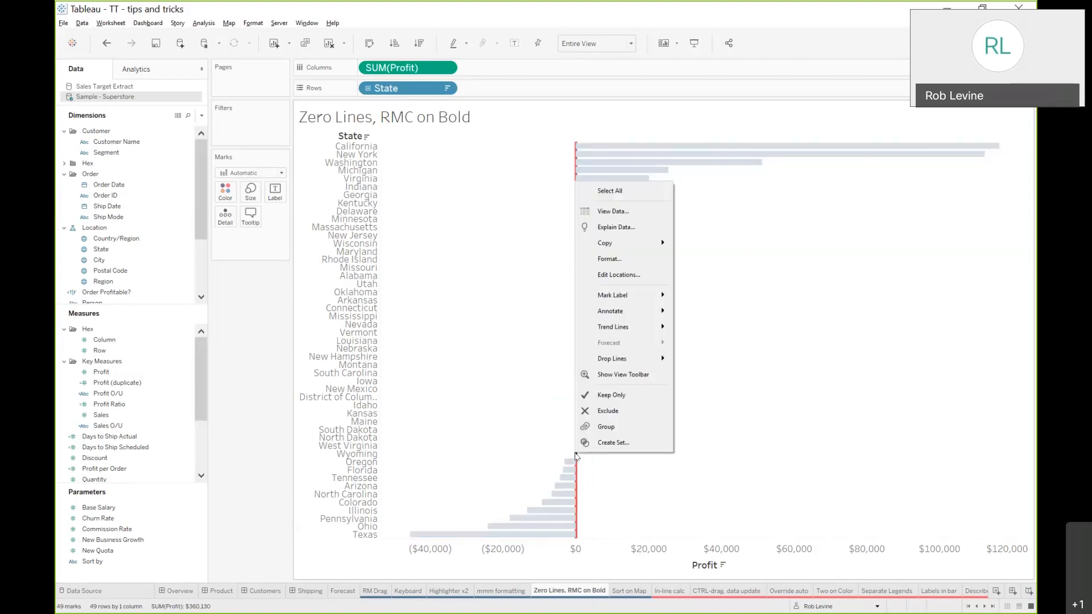
pyautogui.click(649, 259)
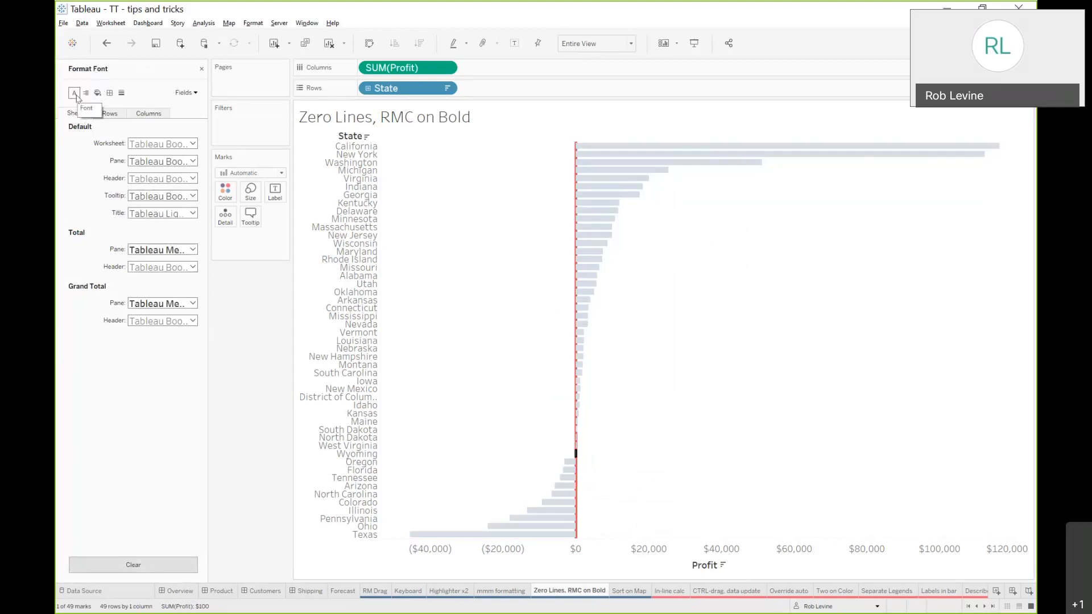
pyautogui.click(86, 93)
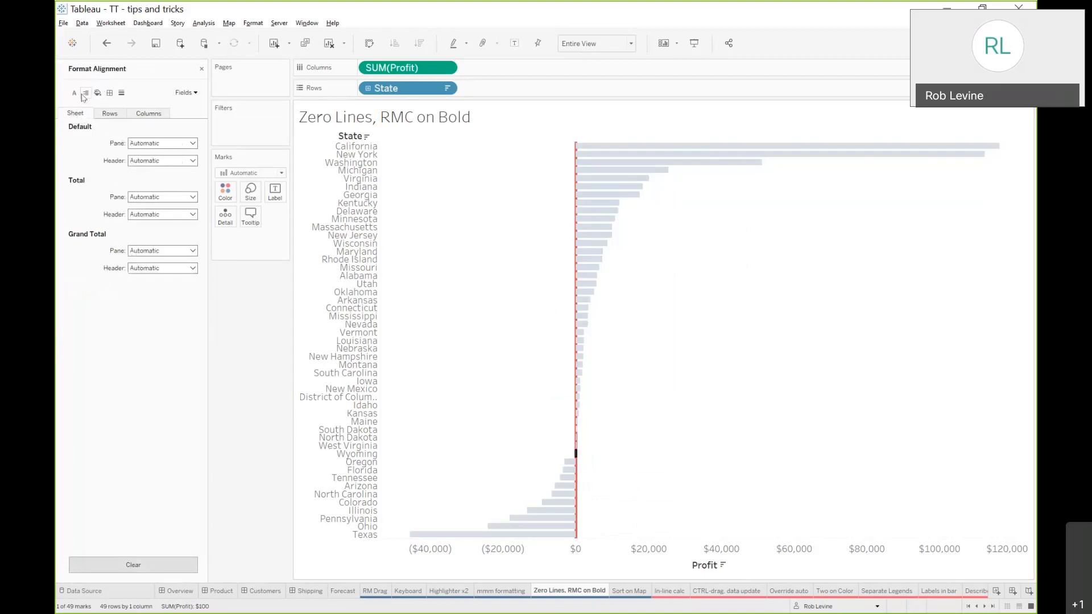
pyautogui.click(121, 93)
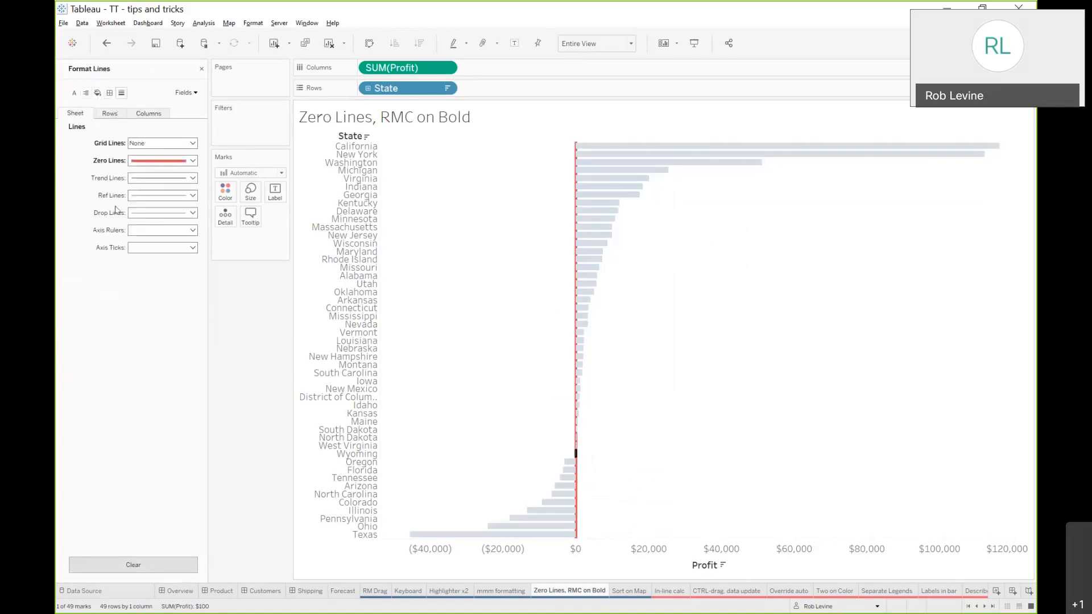
# Open the zero line style options to examine the available line styles and colours
pyautogui.click(131, 163)
pyautogui.click(163, 228)
pyautogui.click(142, 227)
pyautogui.click(232, 229)
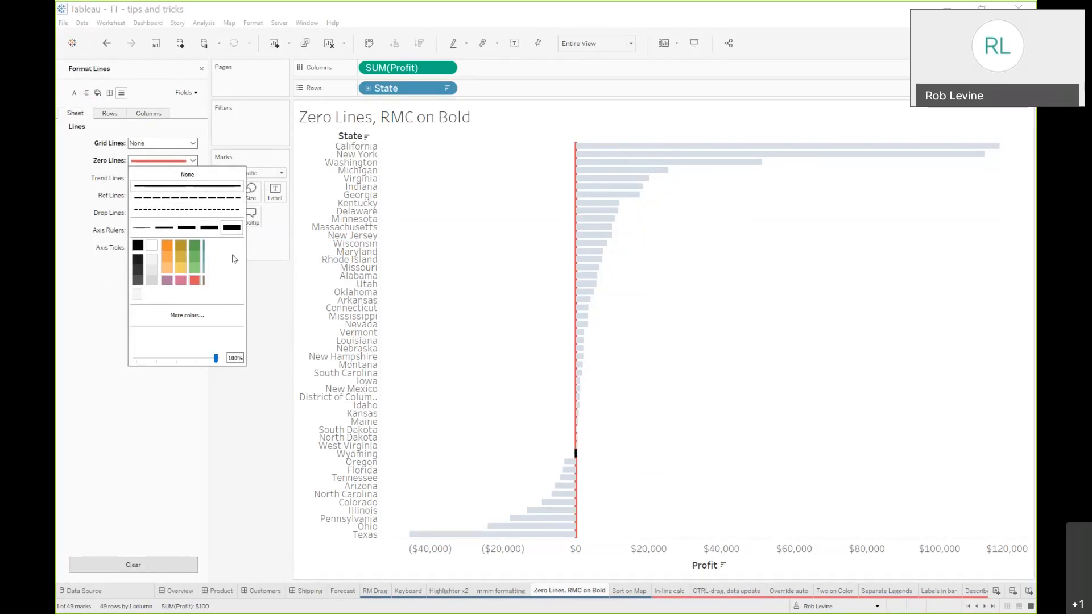
# Try a solid grid line style, then set grid lines back to None
pyautogui.click(182, 145)
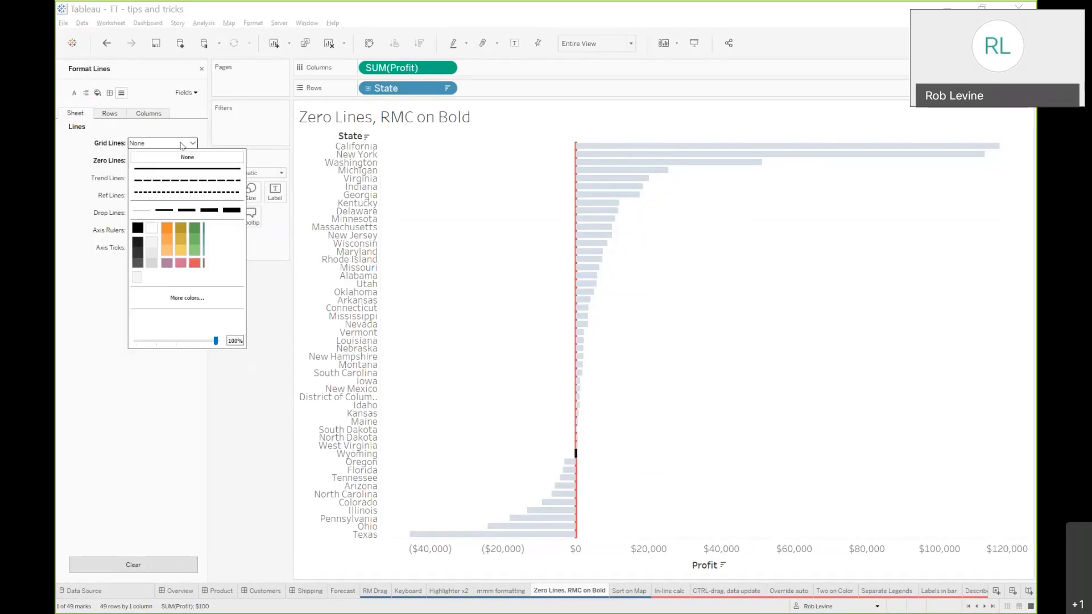
pyautogui.click(186, 169)
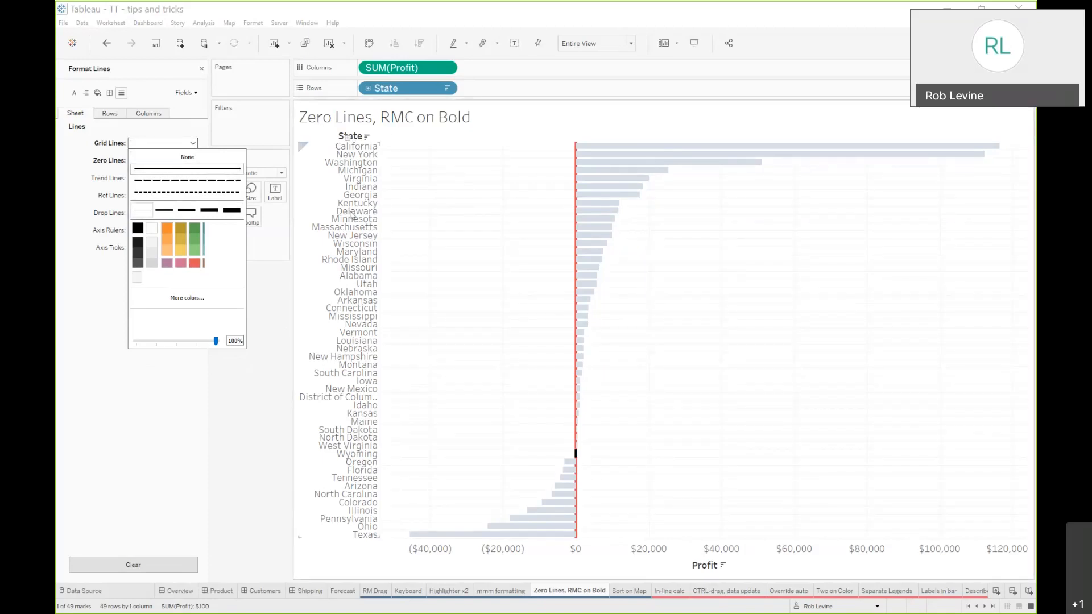
pyautogui.click(181, 157)
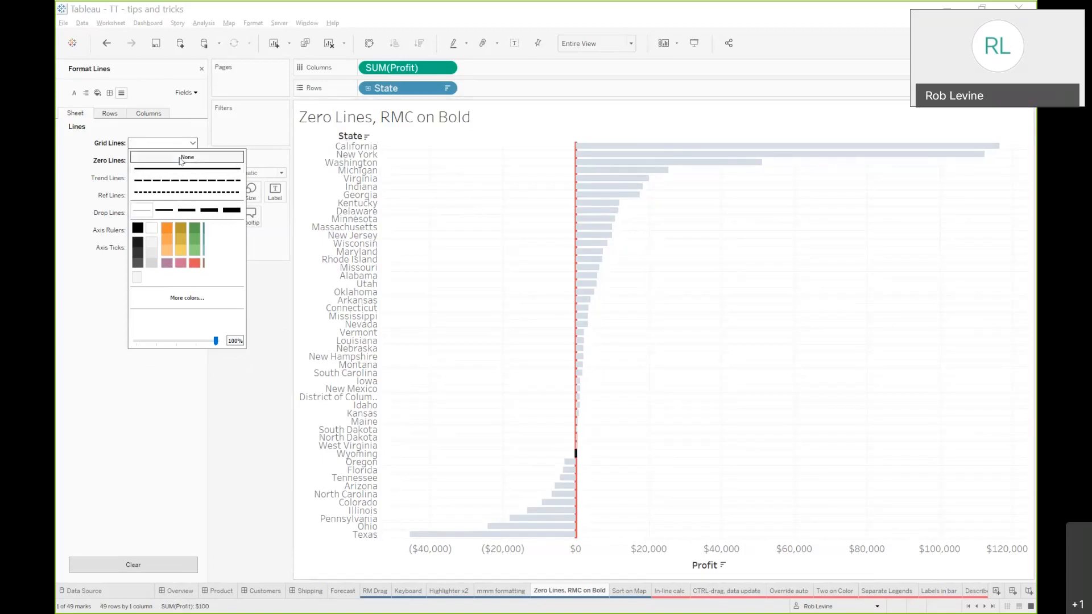
pyautogui.click(277, 322)
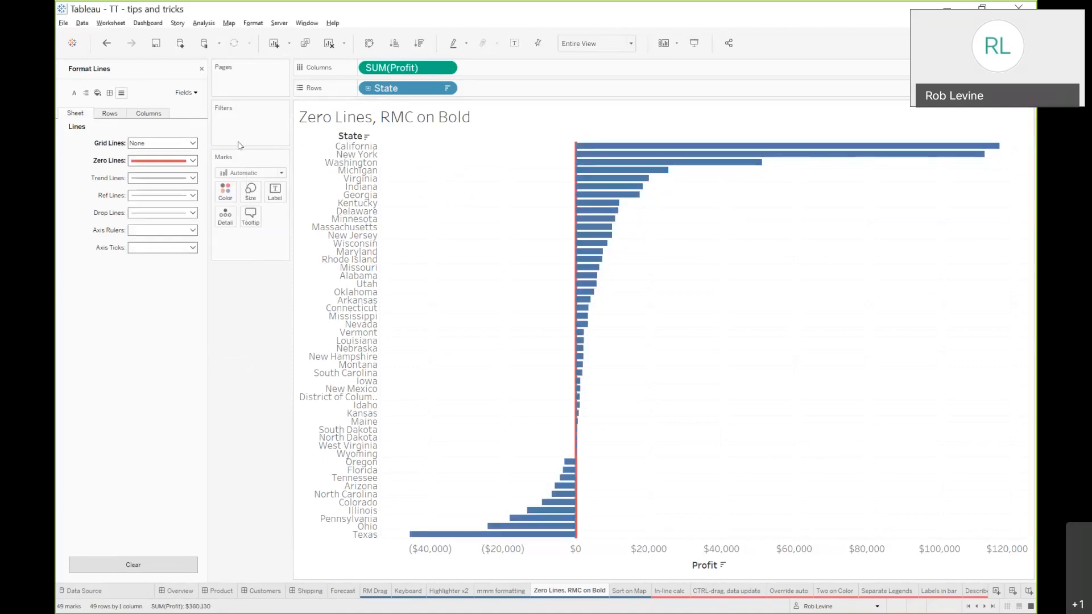
# Browse the Font, Shading, Borders and Lines sections of the sheet format pane
pyautogui.click(74, 93)
pyautogui.click(86, 94)
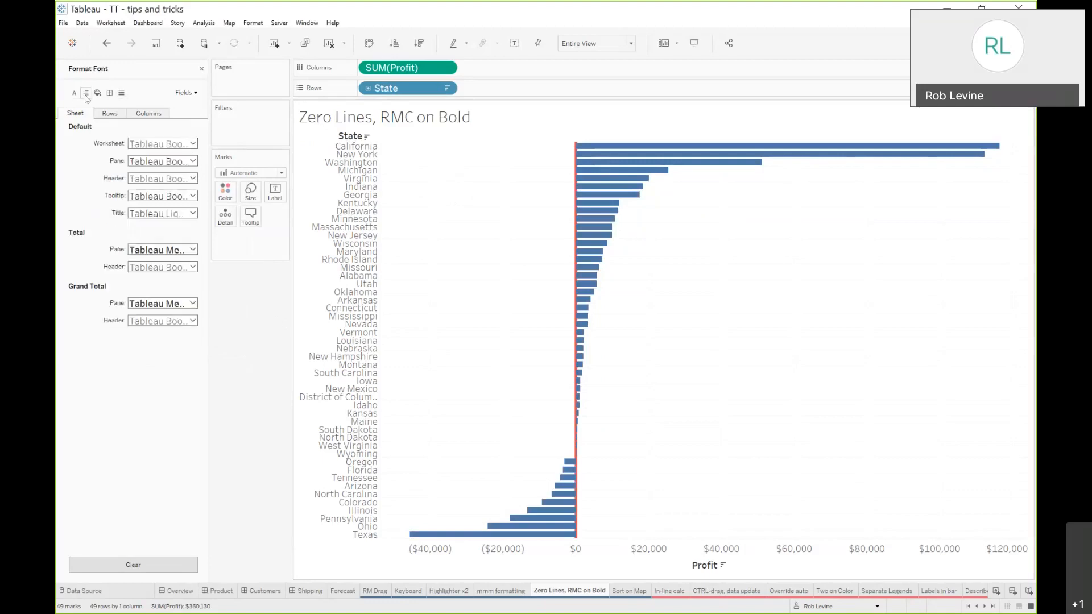
pyautogui.click(98, 93)
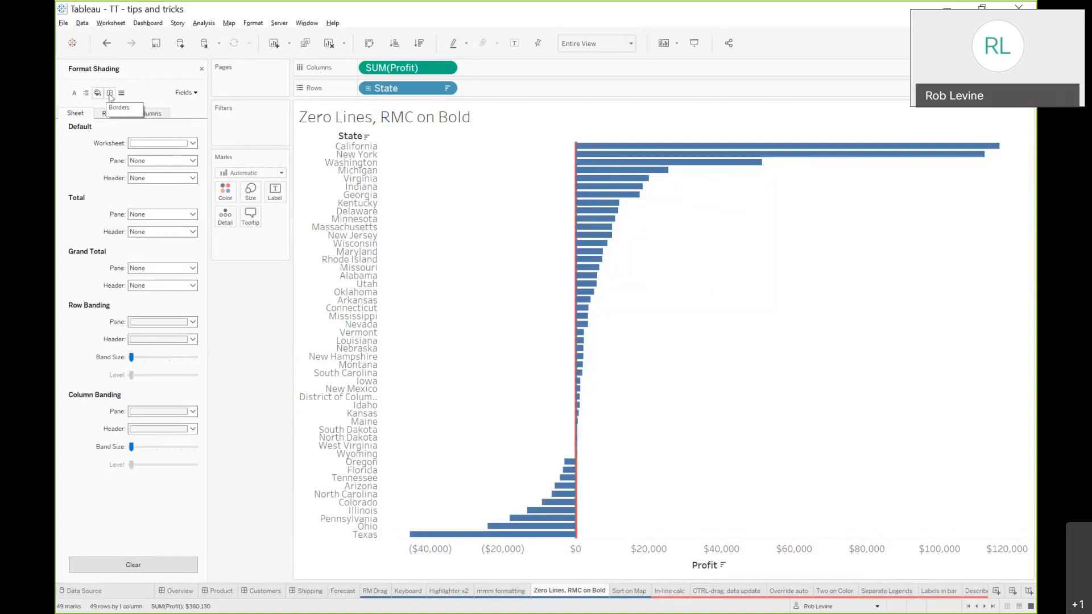
pyautogui.click(121, 93)
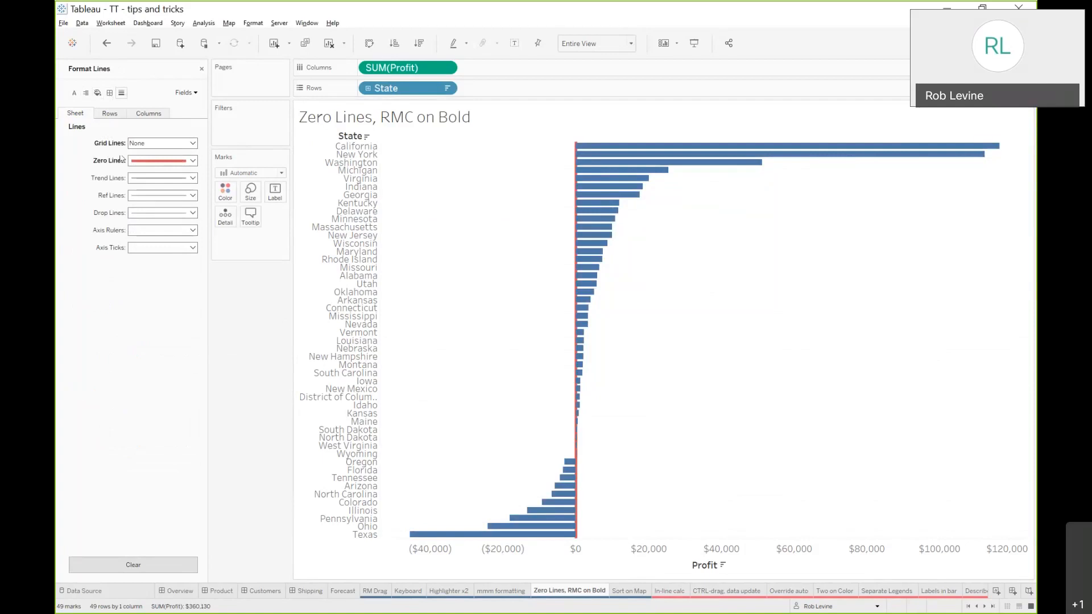
# Clear the zero line and grid line formatting of the sheet
pyautogui.press('ctrl')
pyautogui.rightClick(105, 164)
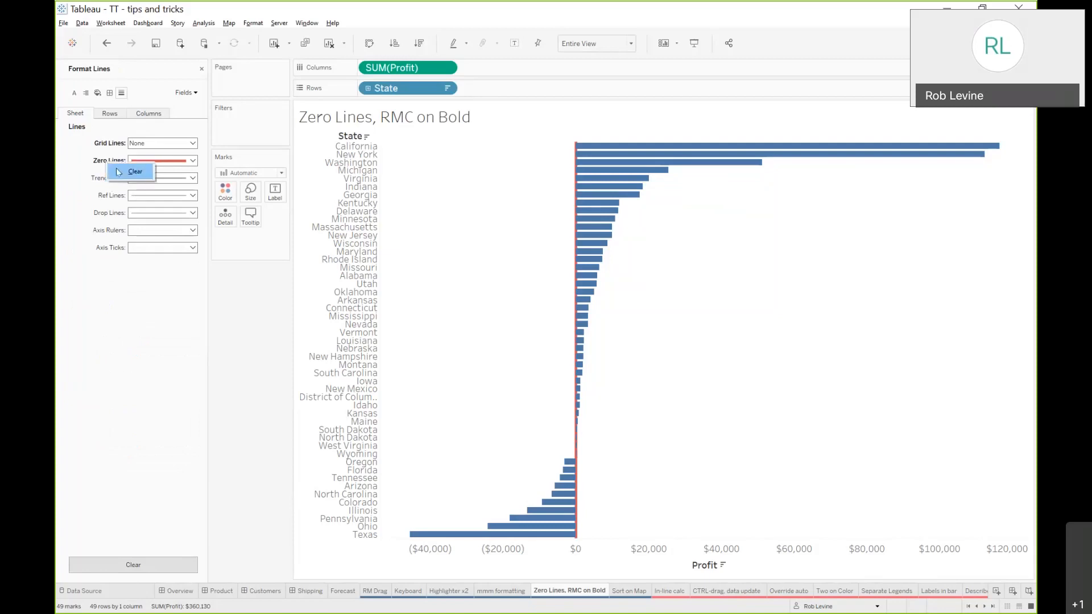
pyautogui.click(117, 172)
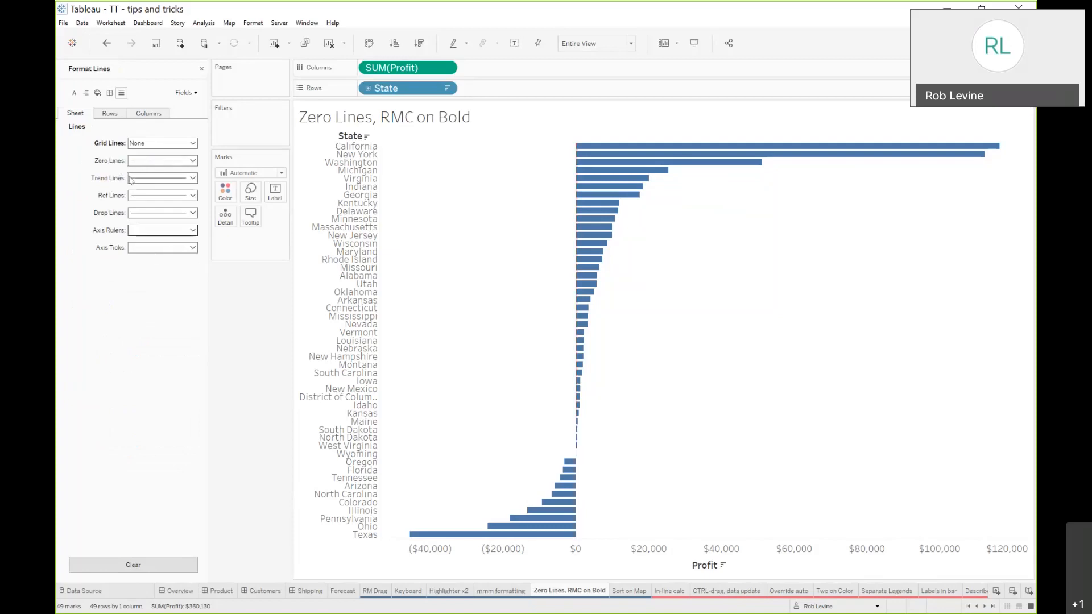
pyautogui.rightClick(116, 150)
pyautogui.click(129, 159)
# Open the Sort on Map sheet and close the format pane
pyautogui.click(624, 591)
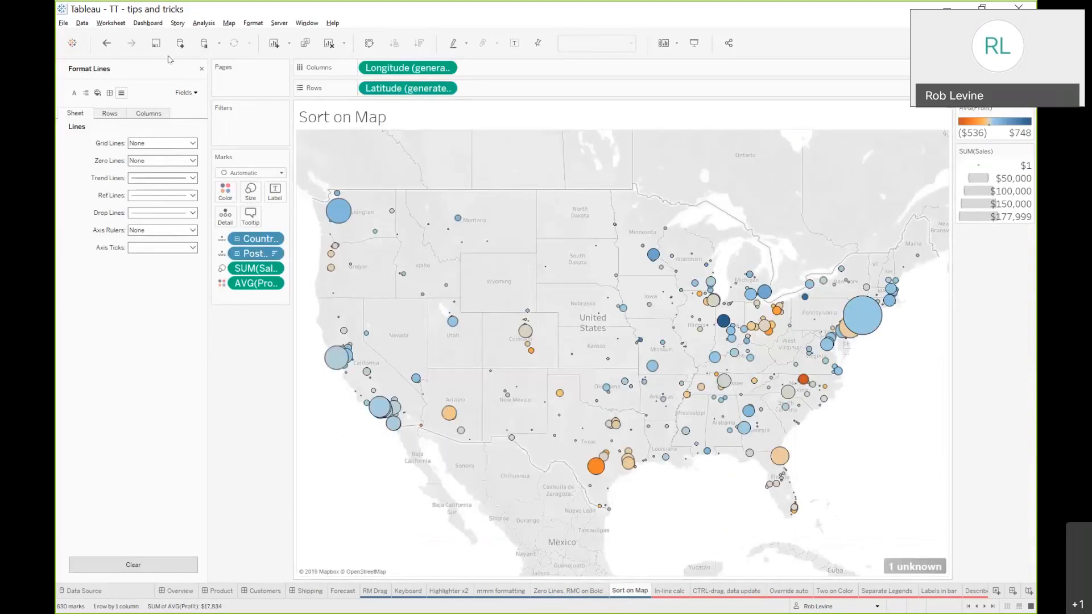
pyautogui.click(202, 68)
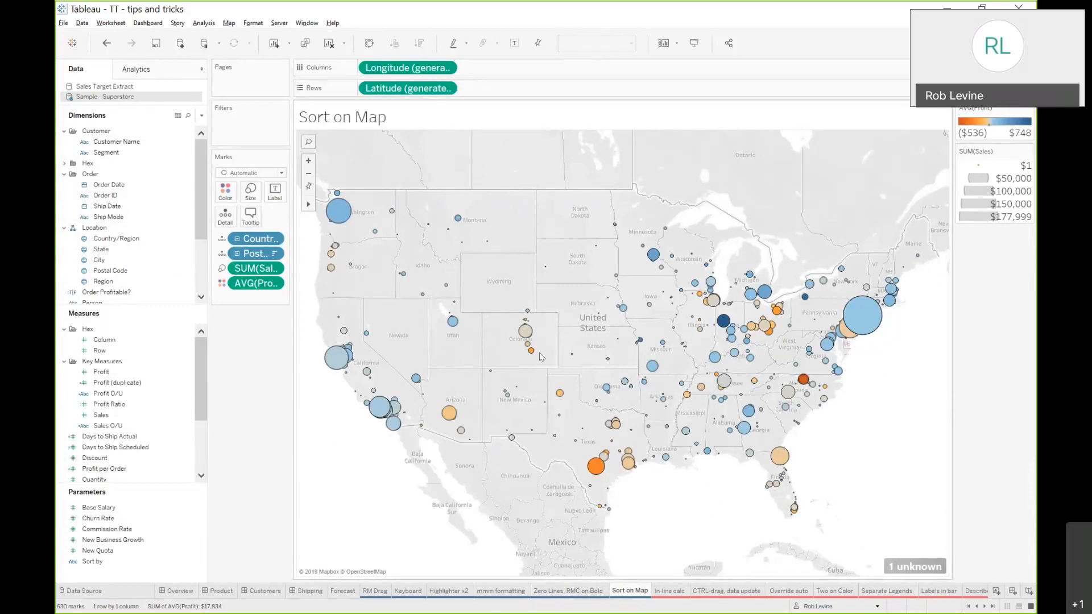
# Sort the Postal Code marks on the map ascending by sum of Sales
pyautogui.moveTo(435, 395); pyautogui.dragTo(470, 441)
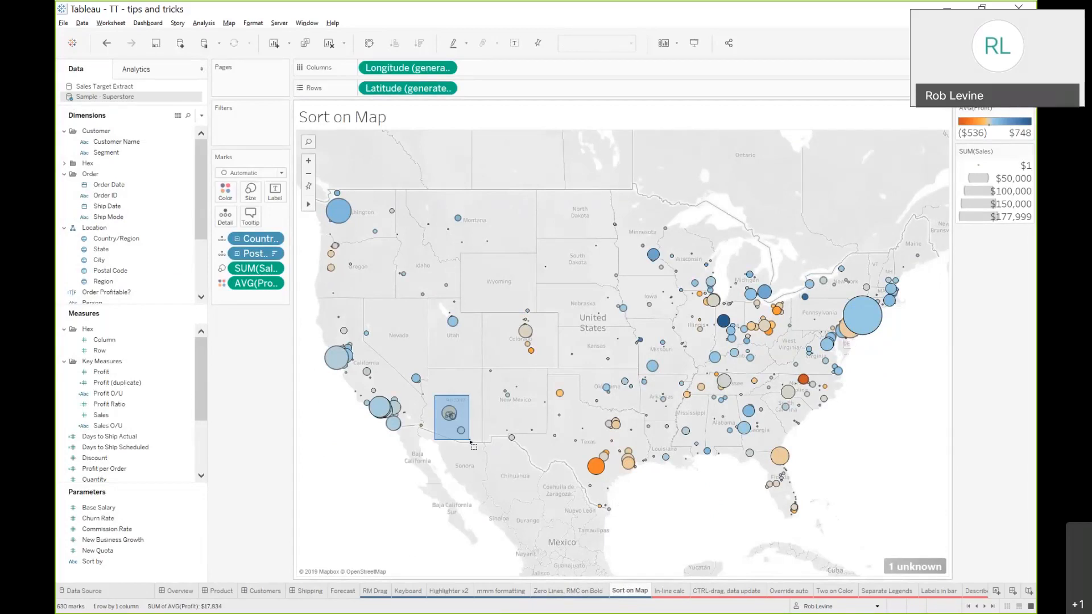
pyautogui.moveTo(470, 441); pyautogui.dragTo(470, 441)
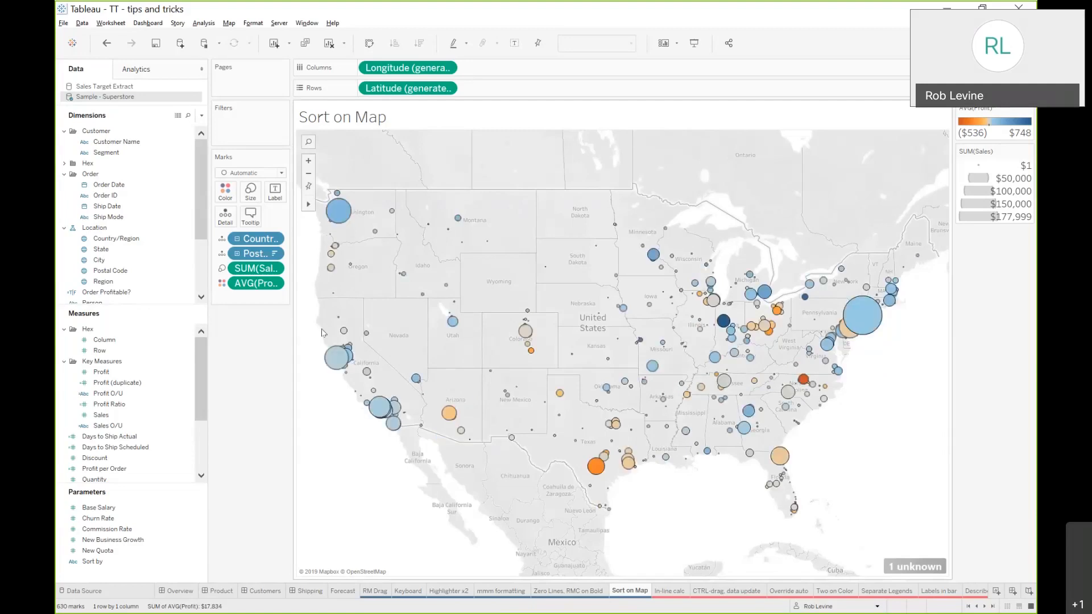
pyautogui.click(275, 254)
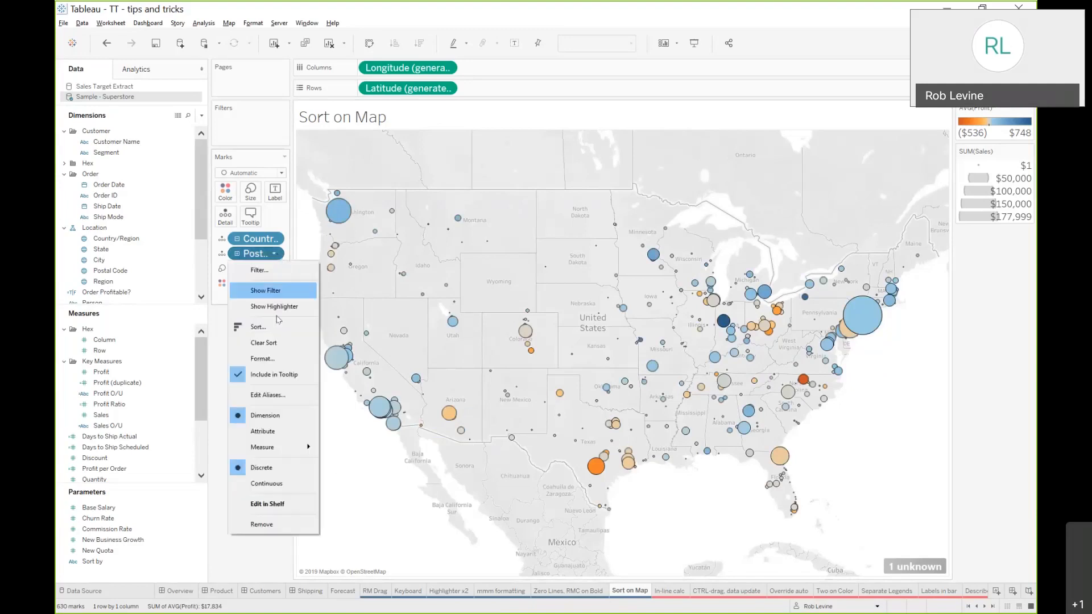
pyautogui.click(278, 327)
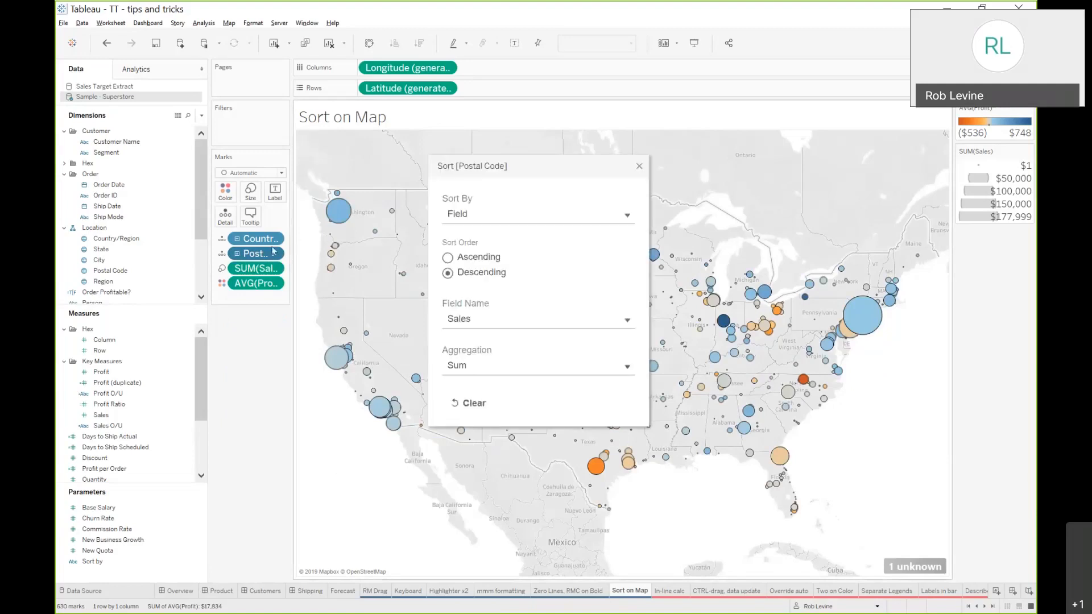
pyautogui.moveTo(517, 169); pyautogui.dragTo(707, 89)
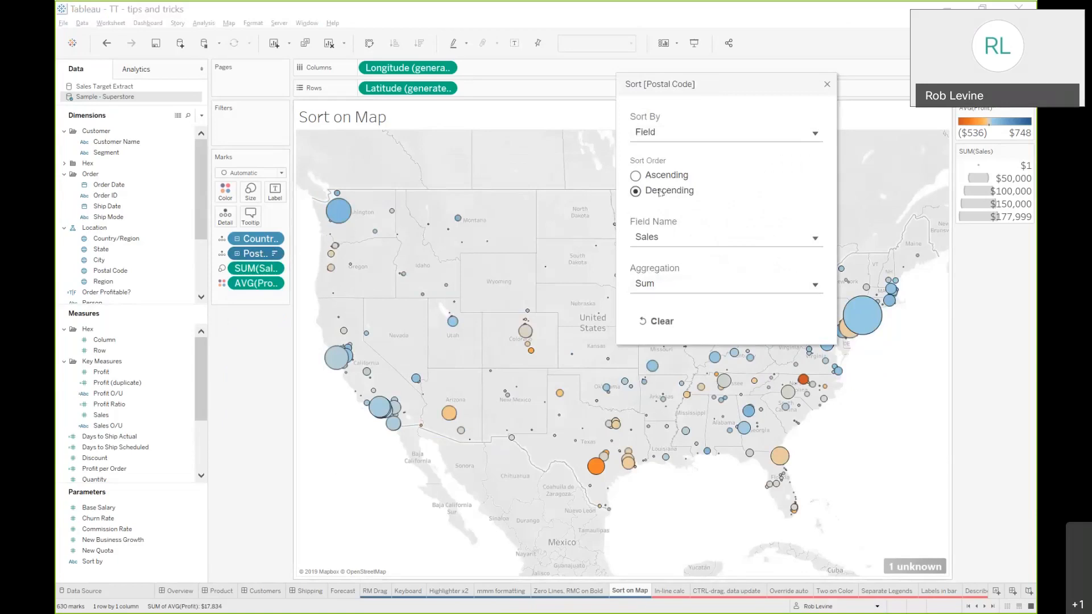
pyautogui.click(637, 177)
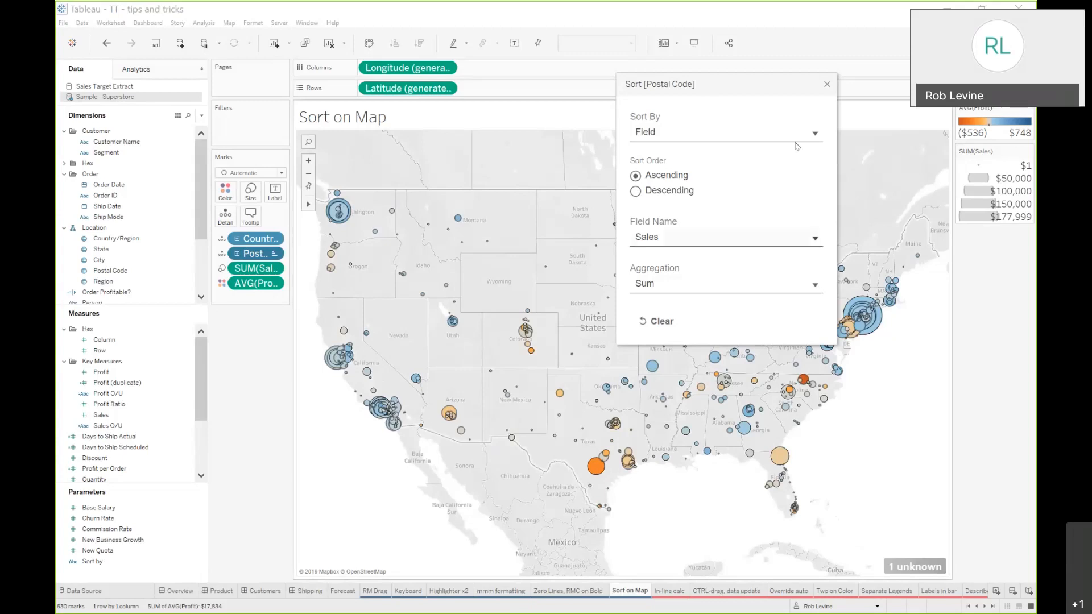
pyautogui.click(827, 85)
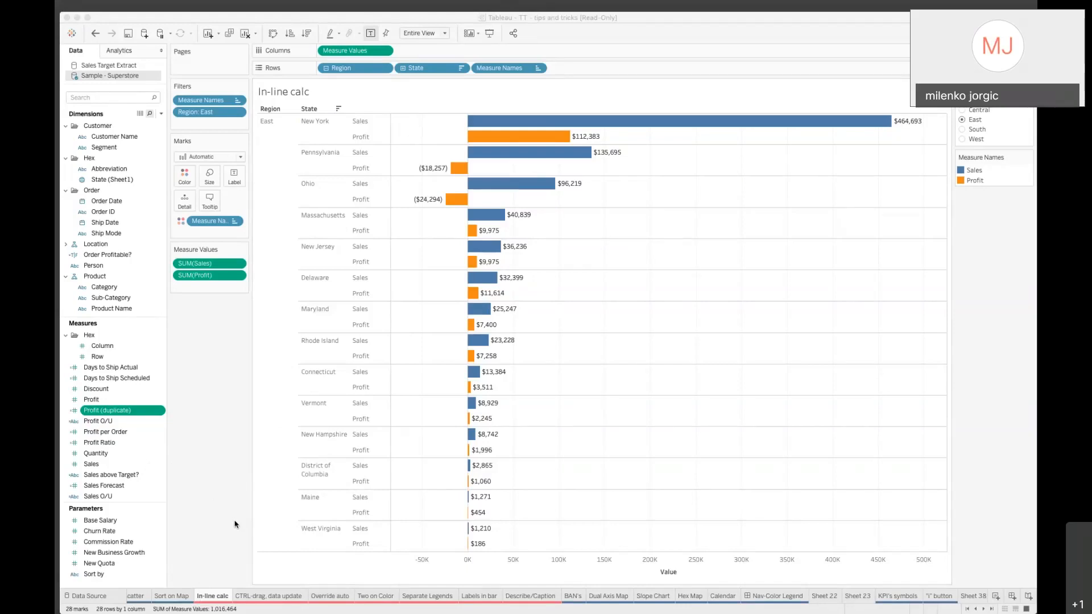
pyautogui.rightClick(127, 576)
pyautogui.click(136, 585)
pyautogui.click(137, 586)
pyautogui.rightClick(145, 583)
pyautogui.click(205, 498)
pyautogui.rightClick(140, 583)
pyautogui.click(146, 435)
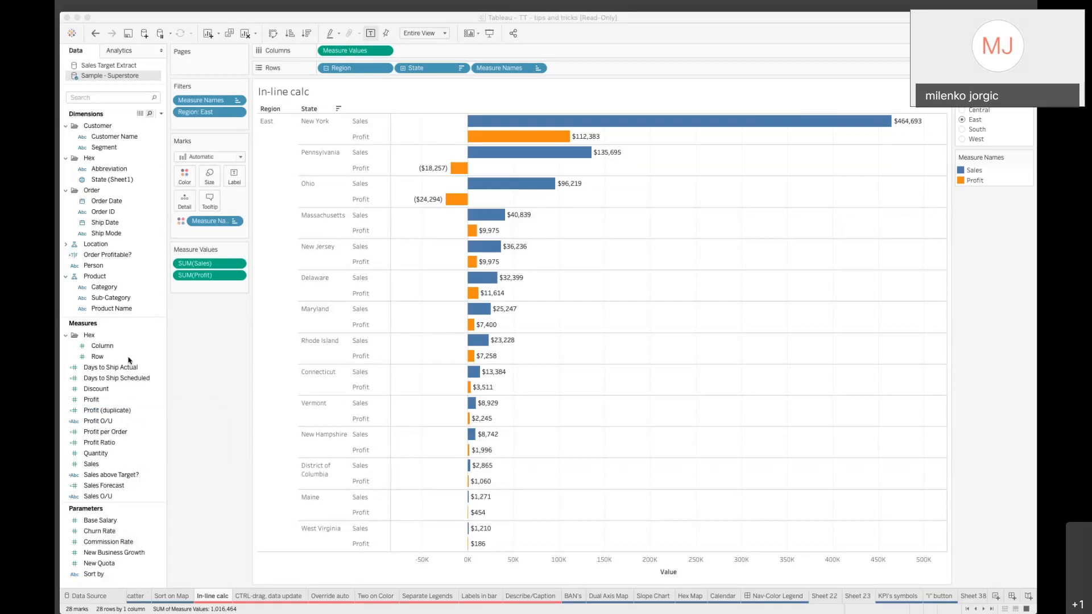
pyautogui.click(162, 113)
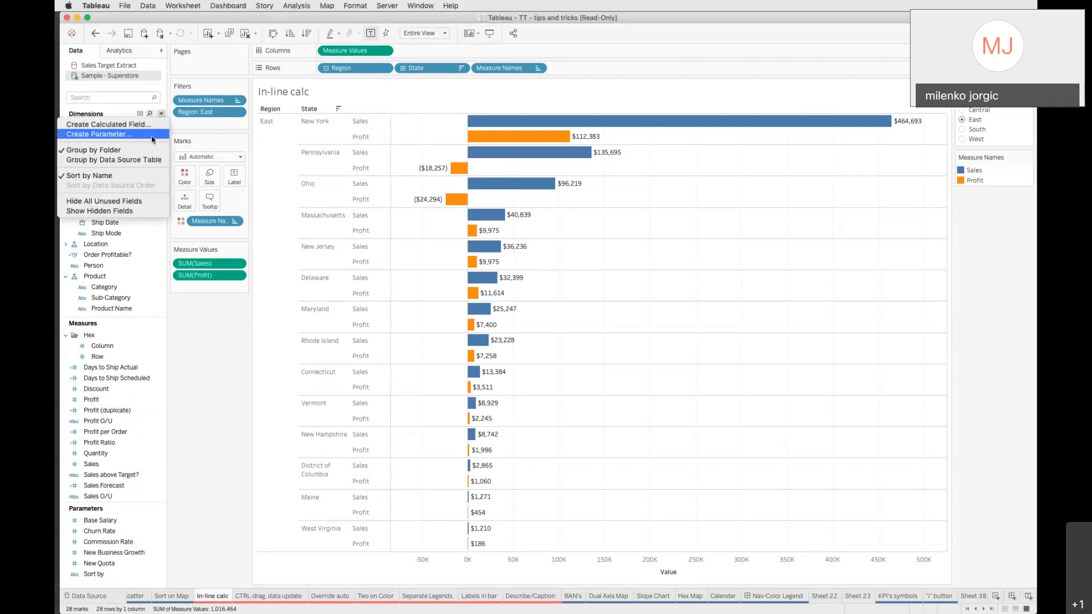
pyautogui.click(192, 304)
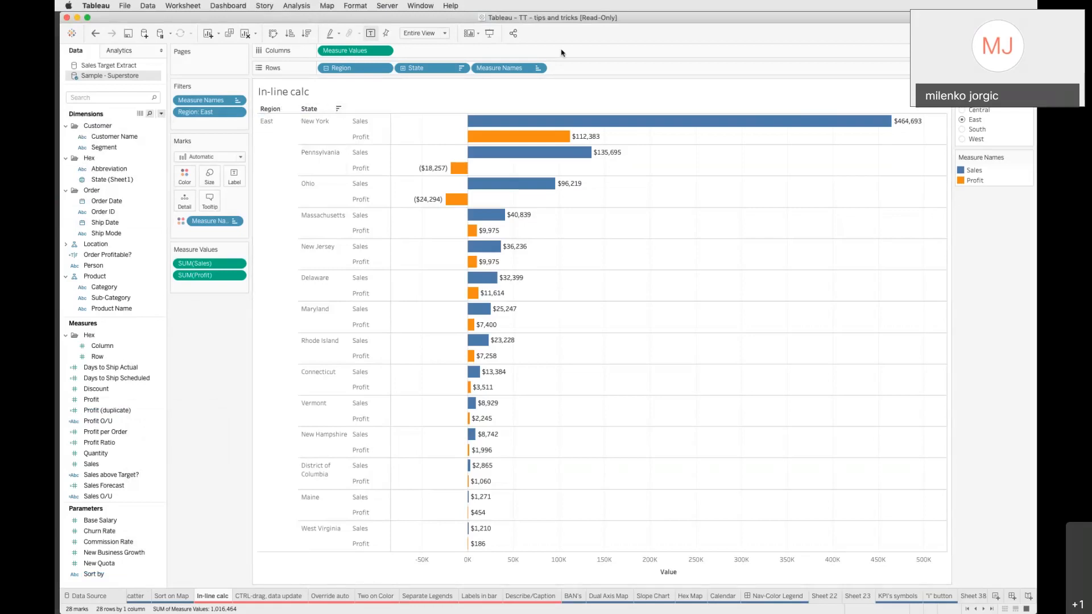
# Create an in-line calculation sum([Sales])-Sum([Profit]) directly on the Columns shelf
pyautogui.click(532, 35)
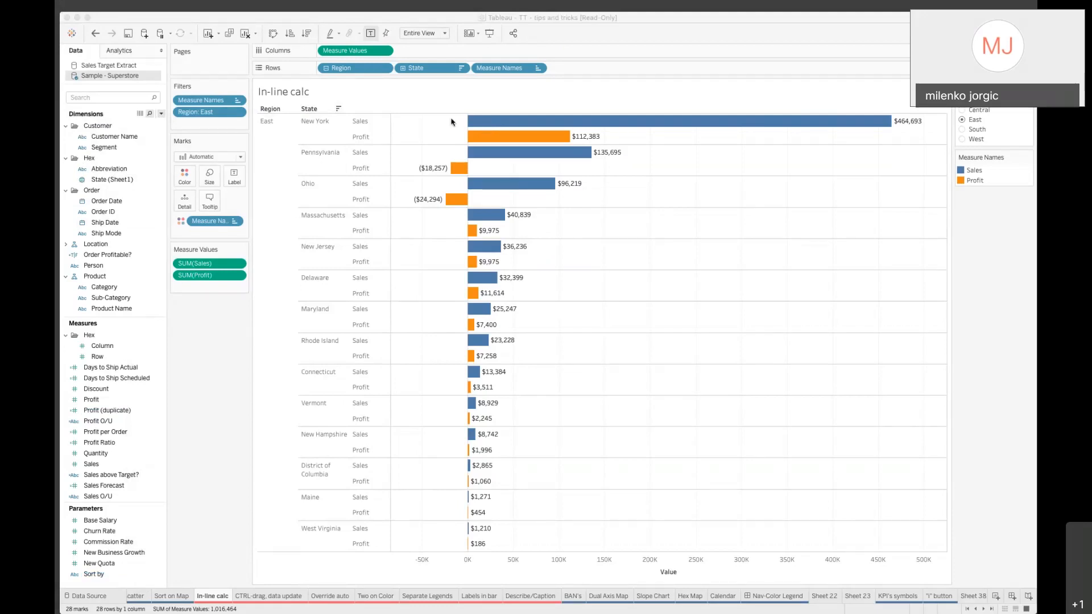
pyautogui.click(416, 52)
pyautogui.doubleClick(416, 51)
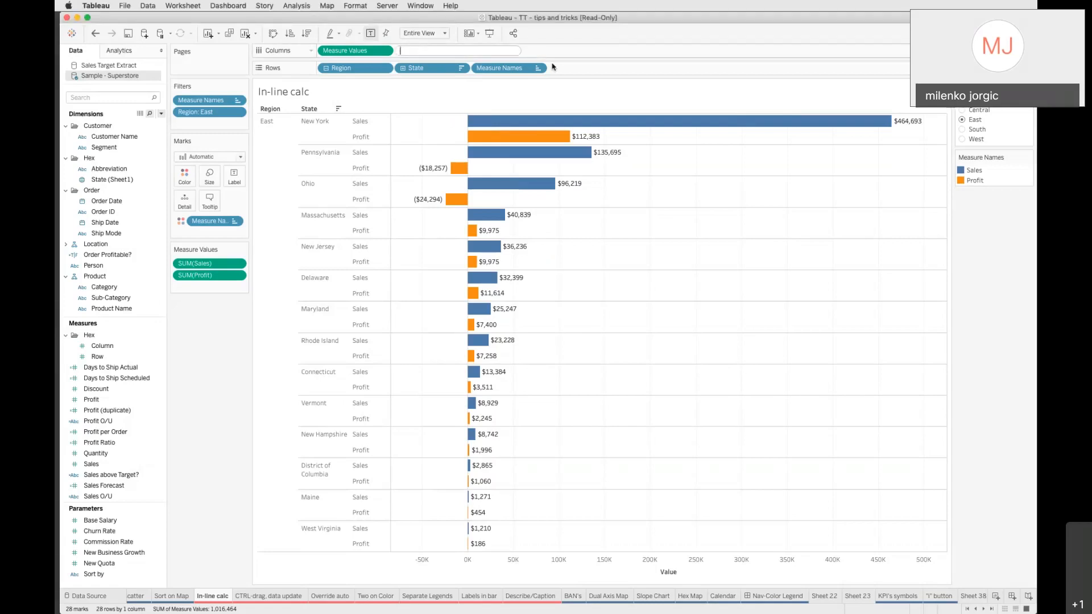
pyautogui.doubleClick(584, 70)
pyautogui.doubleClick(467, 51)
pyautogui.write('sum')
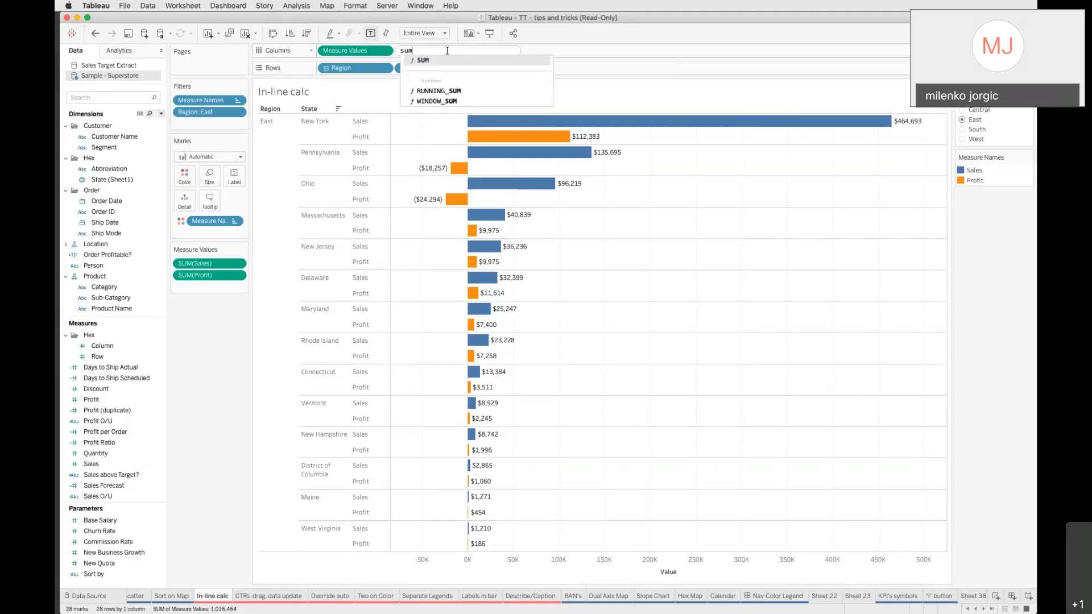
pyautogui.write('(')
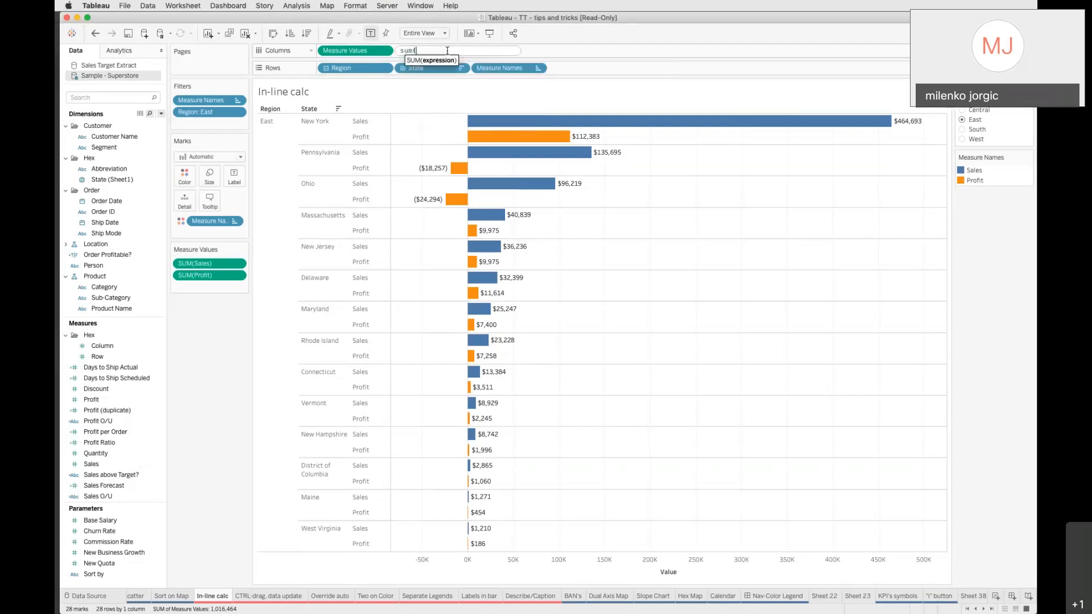
pyautogui.write('Sal')
pyautogui.press('Return')
pyautogui.write(')-Sum(prof')
pyautogui.press('Return')
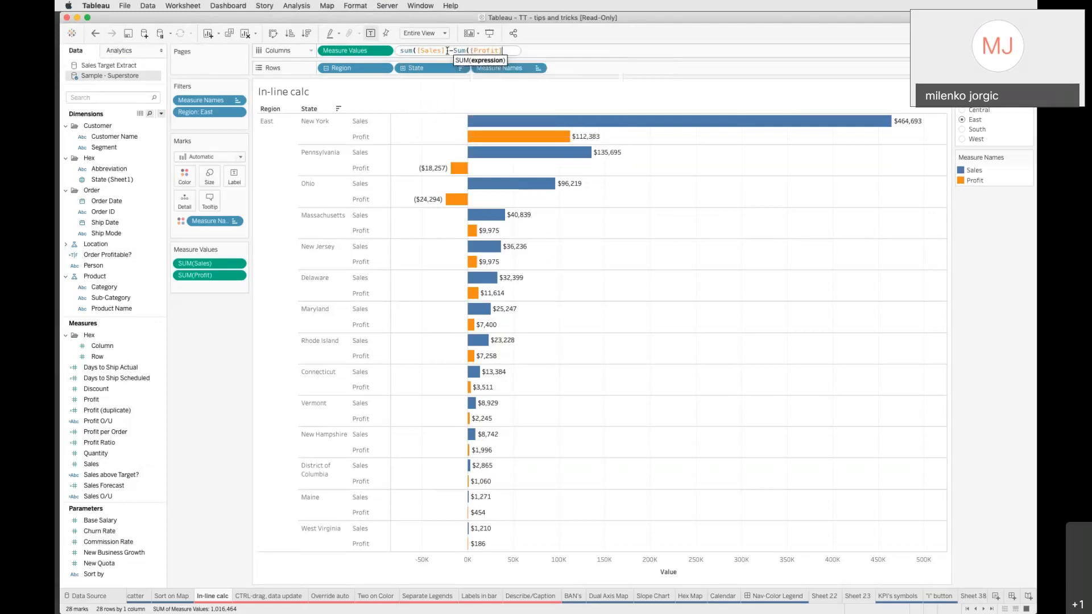
pyautogui.write(')')
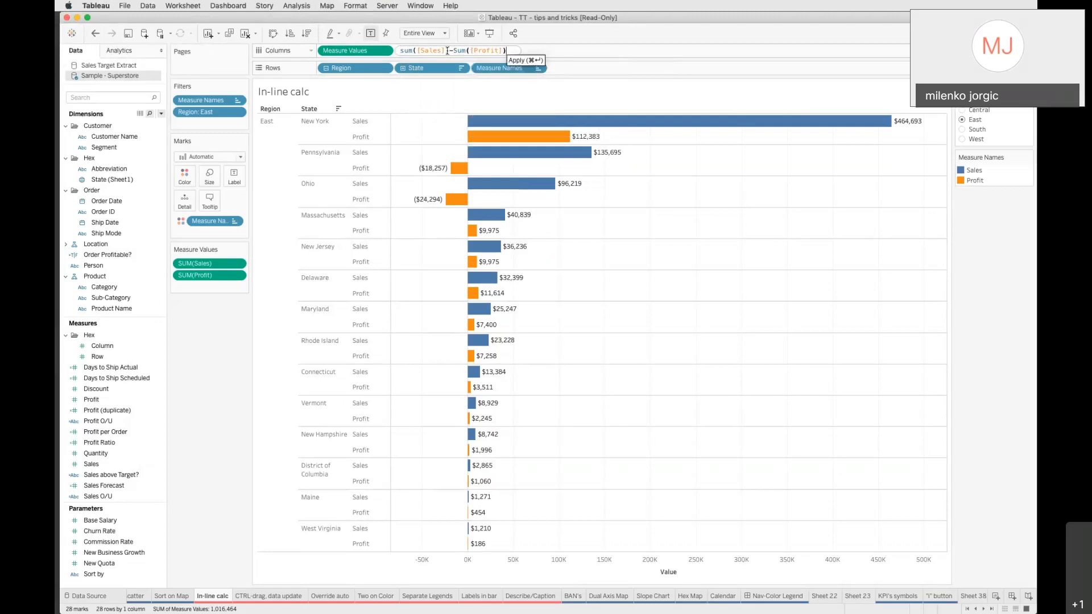
pyautogui.press('Return')
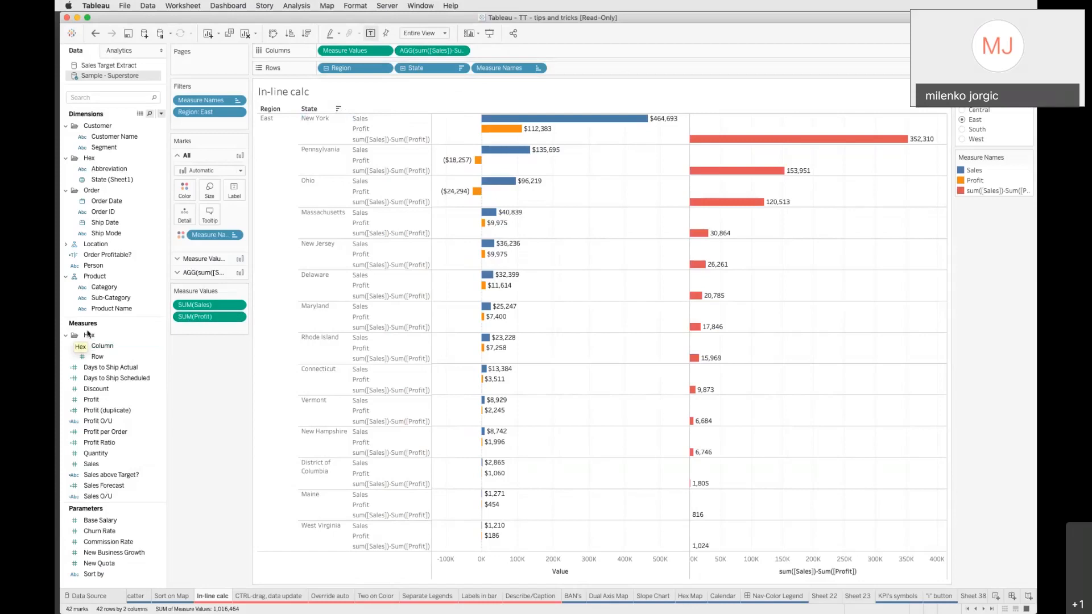
# Save the in-line calculation into the data pane as a measure named Cost
pyautogui.moveTo(424, 54); pyautogui.dragTo(129, 421)
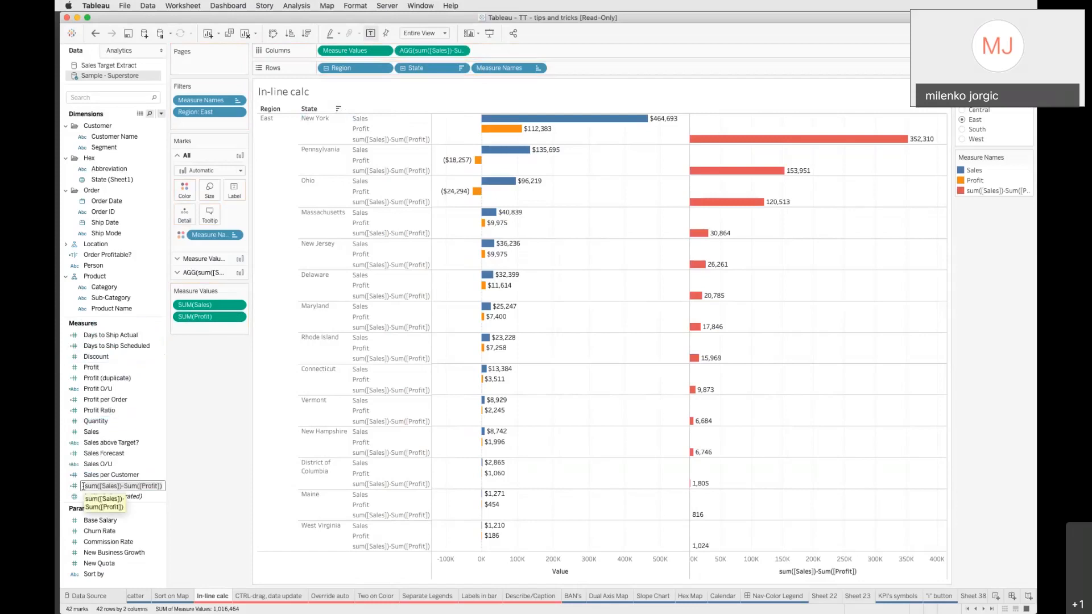
pyautogui.write('Cost')
pyautogui.press('Return')
pyautogui.scroll(3, 84, 488)
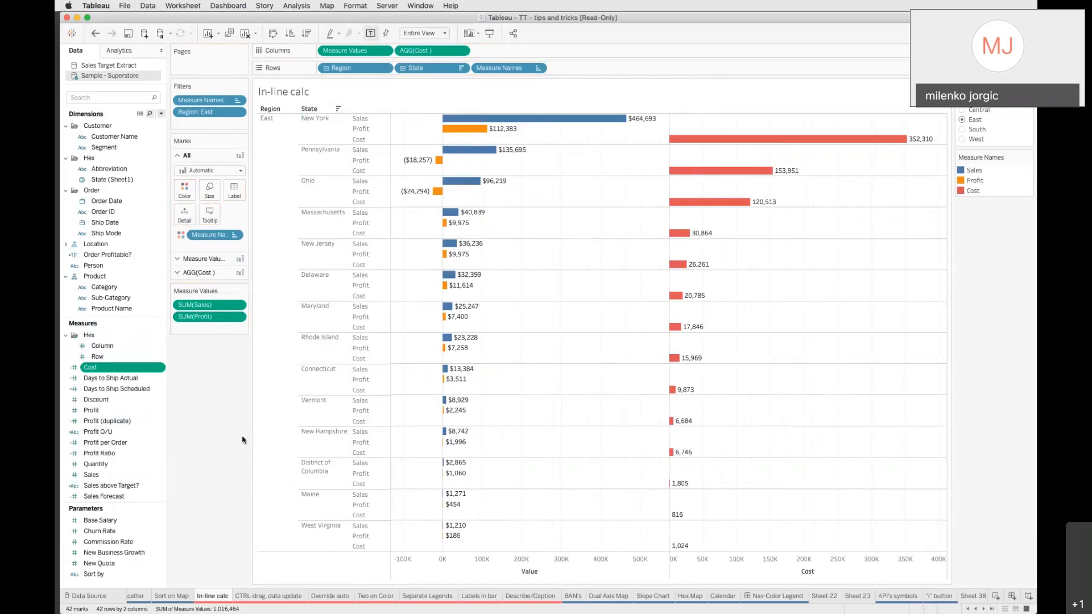
# Open the CTRL-drag, data update sheet and try moving Region from Rows onto Color, undoing the move
pyautogui.click(249, 597)
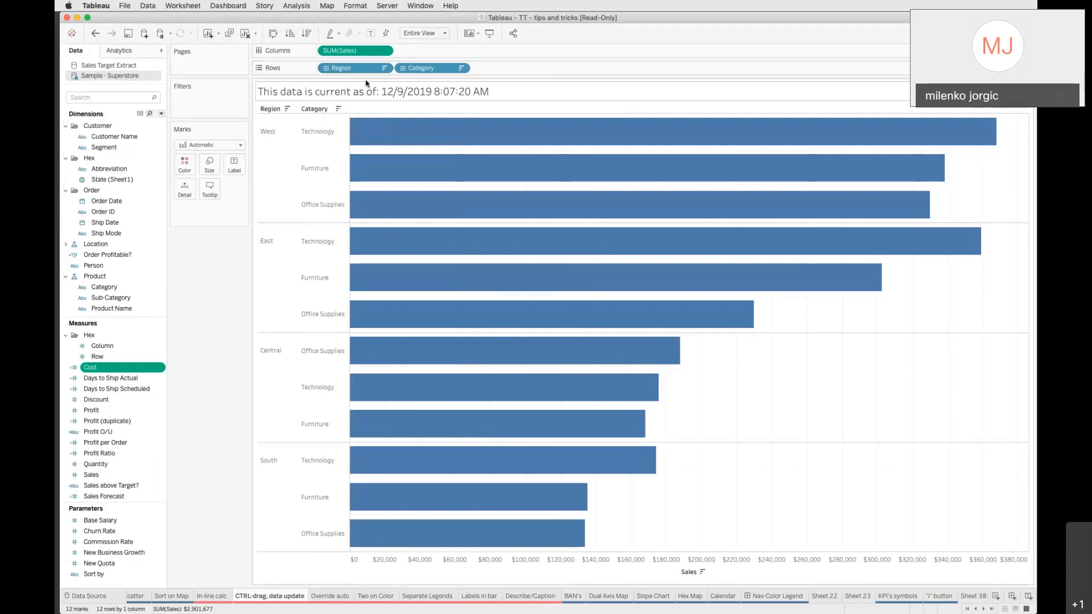
pyautogui.moveTo(344, 73); pyautogui.dragTo(187, 167)
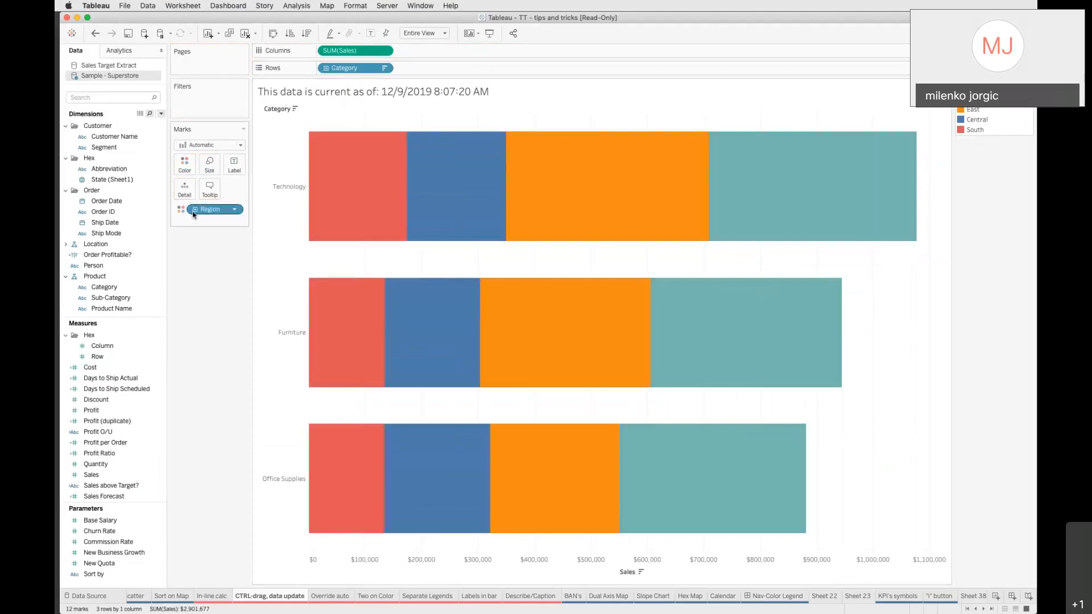
pyautogui.click(95, 34)
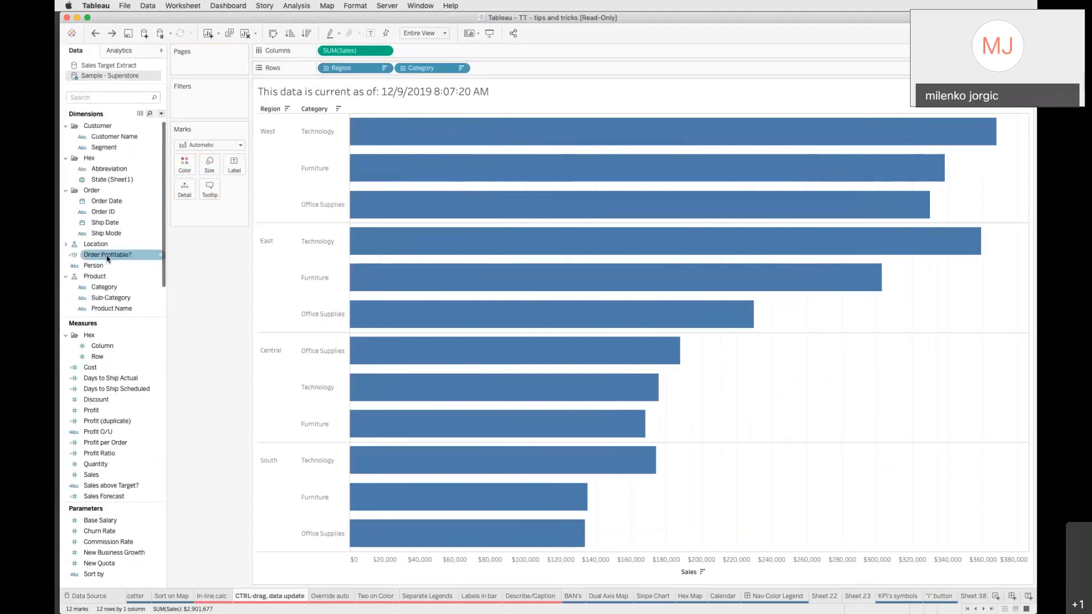
# Copy Region from Rows onto Color, then remove the copied pill from the Marks card
pyautogui.scroll(-2, 105, 237)
pyautogui.scroll(2, 99, 171)
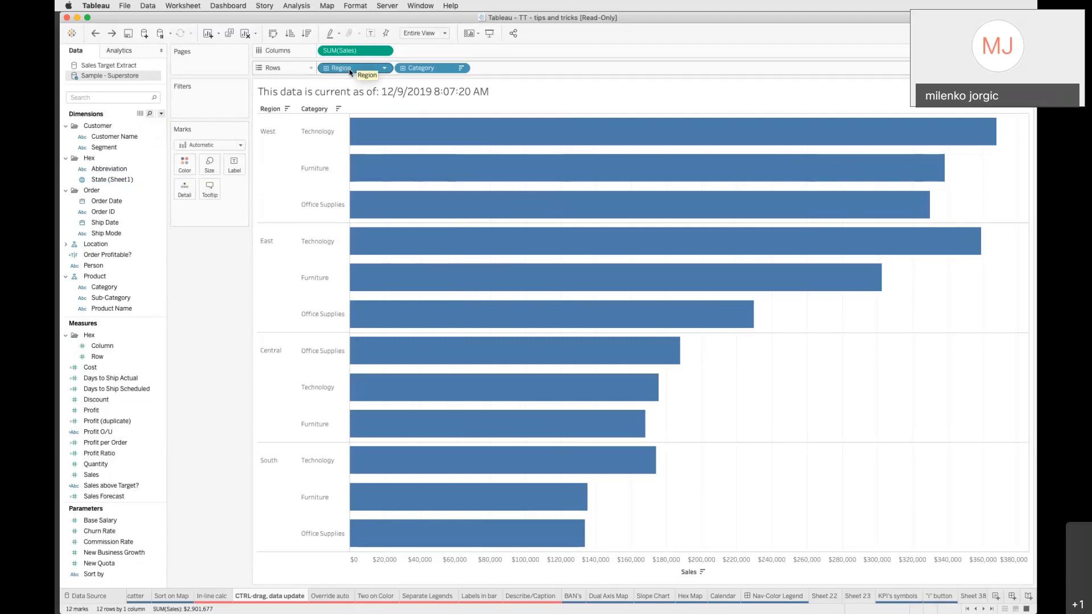
pyautogui.moveTo(351, 71); pyautogui.dragTo(185, 168)
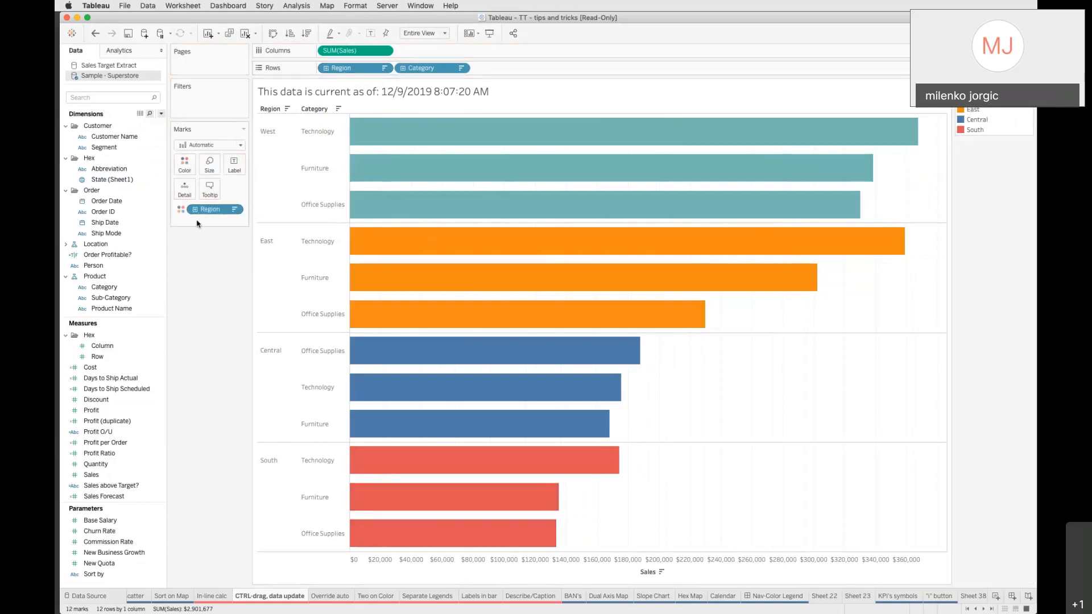
pyautogui.moveTo(211, 213); pyautogui.dragTo(218, 248)
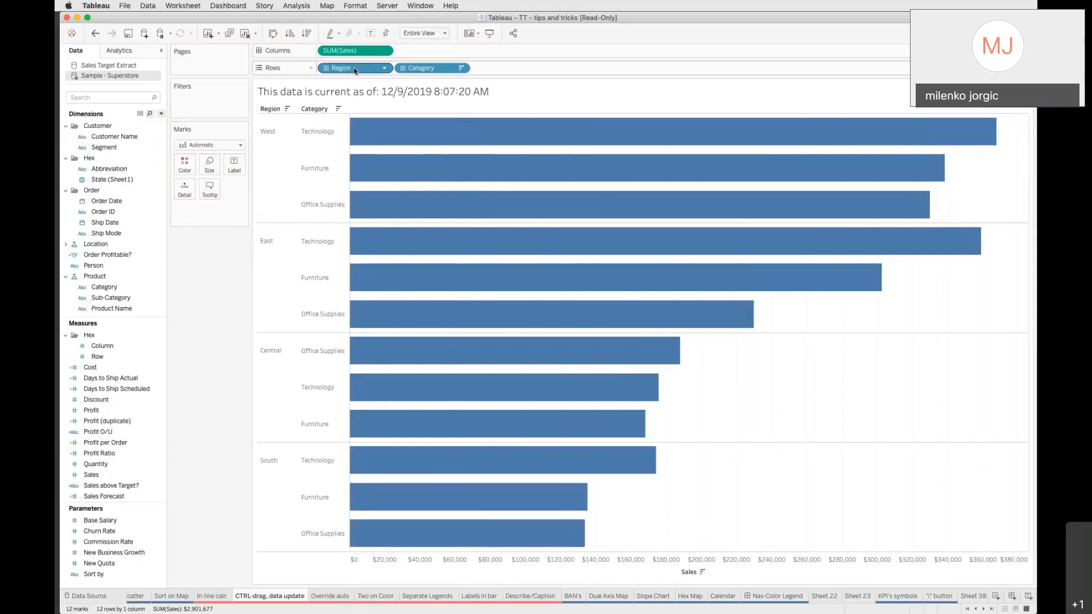
# Place Region on Color while restoring it on Rows, so Region both splits the rows and colours the bars
pyautogui.moveTo(357, 70); pyautogui.dragTo(206, 215)
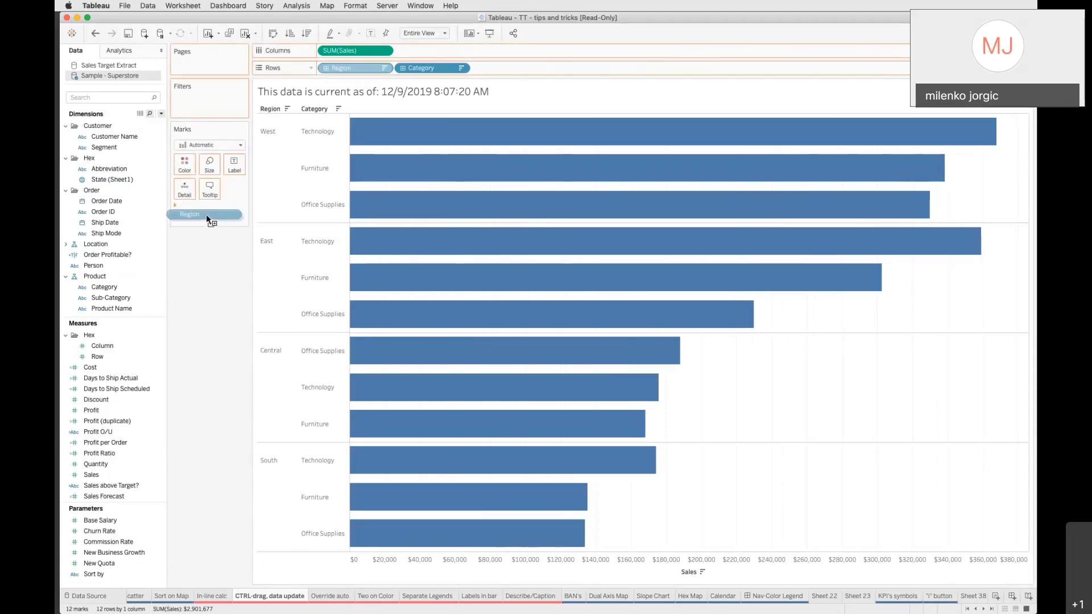
pyautogui.moveTo(206, 216); pyautogui.dragTo(206, 216)
pyautogui.moveTo(206, 216); pyautogui.dragTo(189, 165)
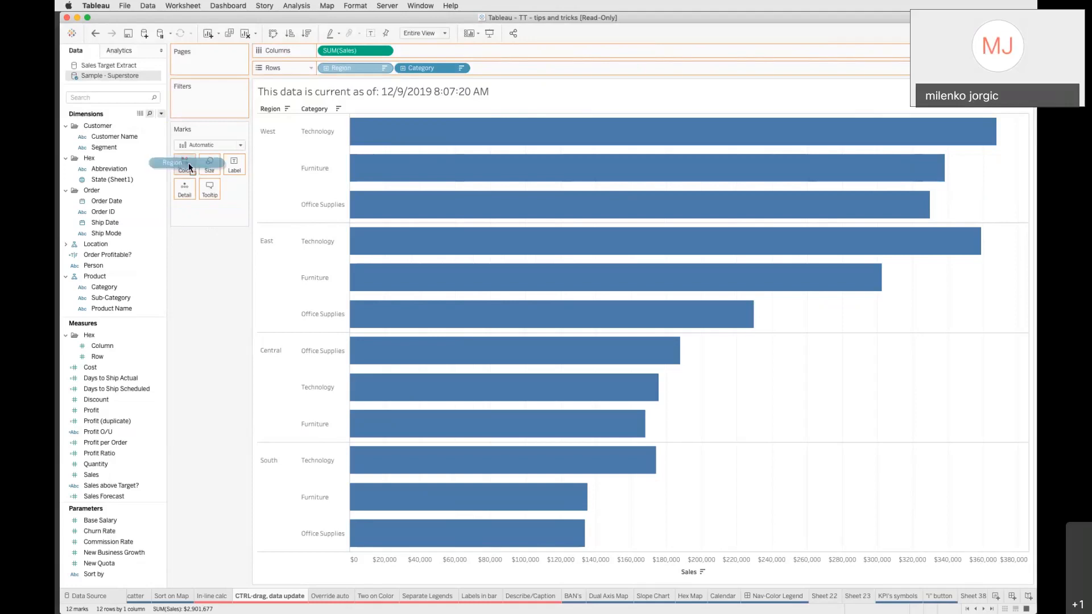
pyautogui.moveTo(188, 163); pyautogui.dragTo(189, 163)
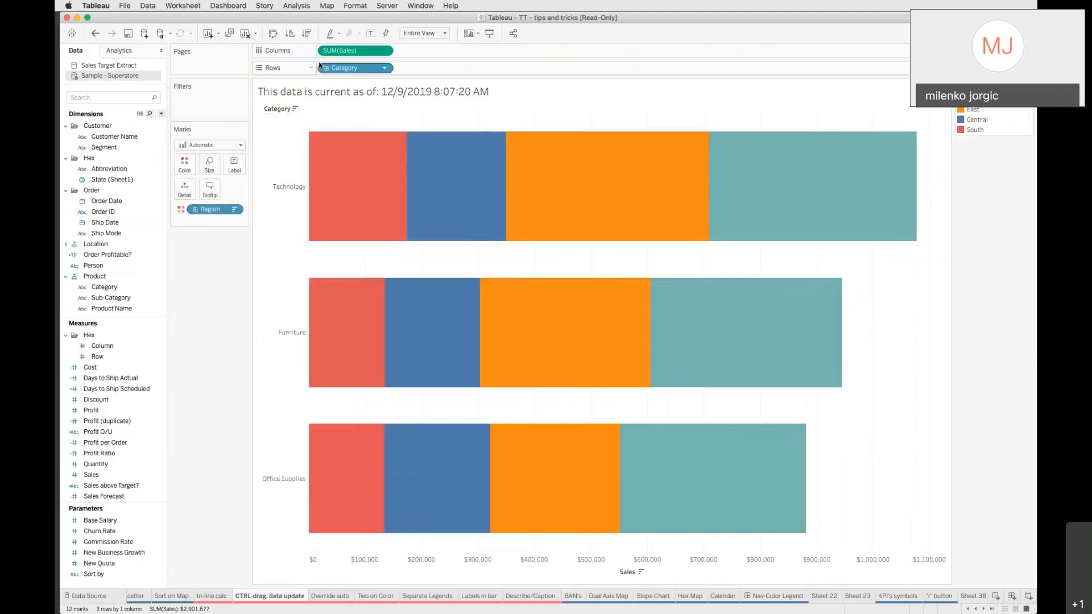
pyautogui.moveTo(207, 212); pyautogui.dragTo(185, 169)
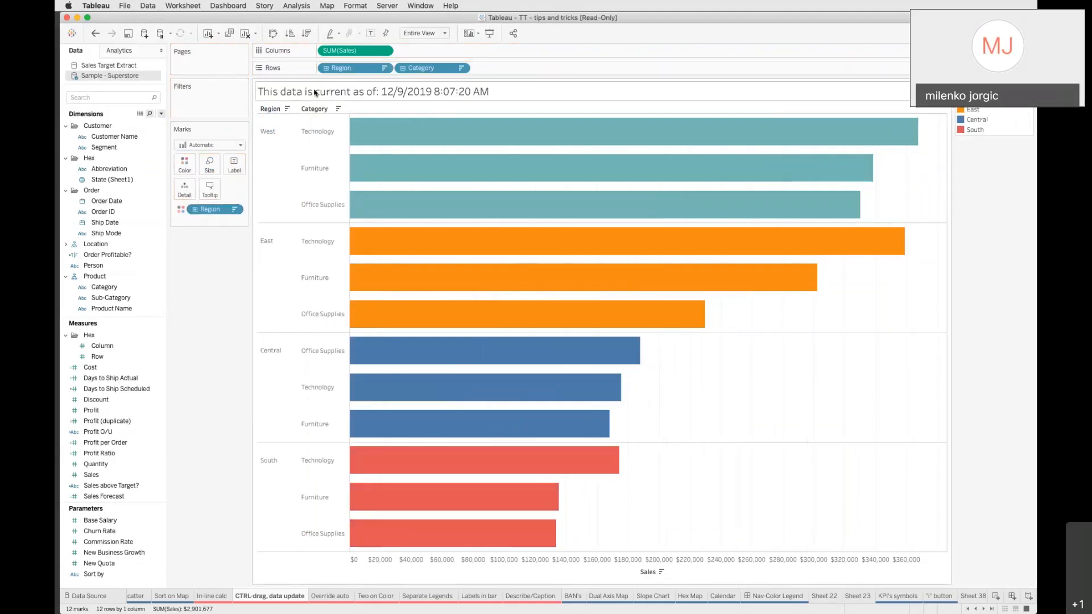
# Edit the sheet title to insert the Data Update Time field at its start and apply it
pyautogui.doubleClick(406, 90)
pyautogui.click(597, 188)
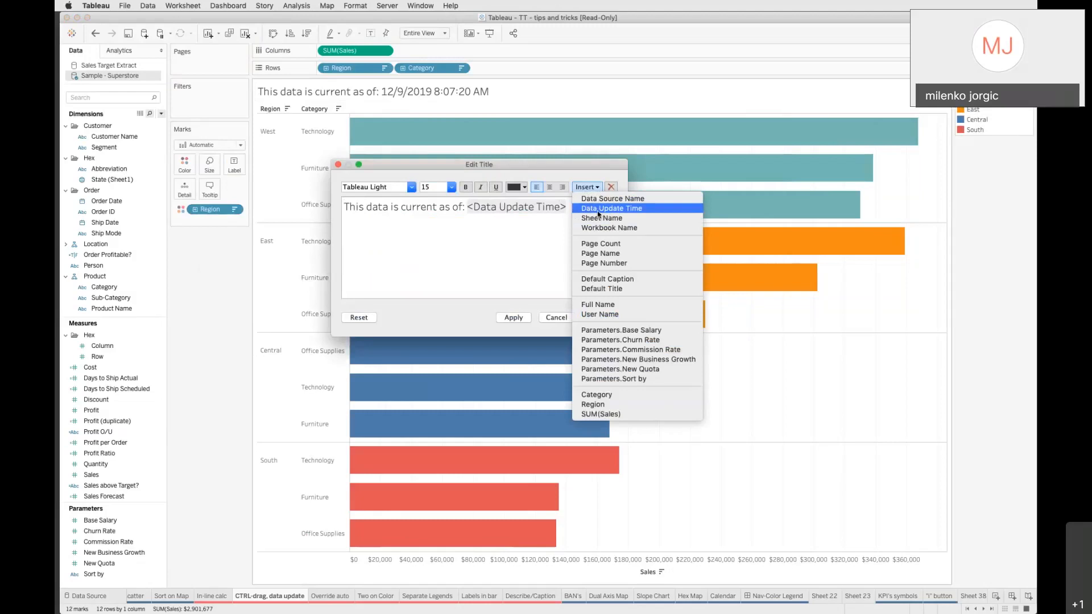
pyautogui.click(598, 209)
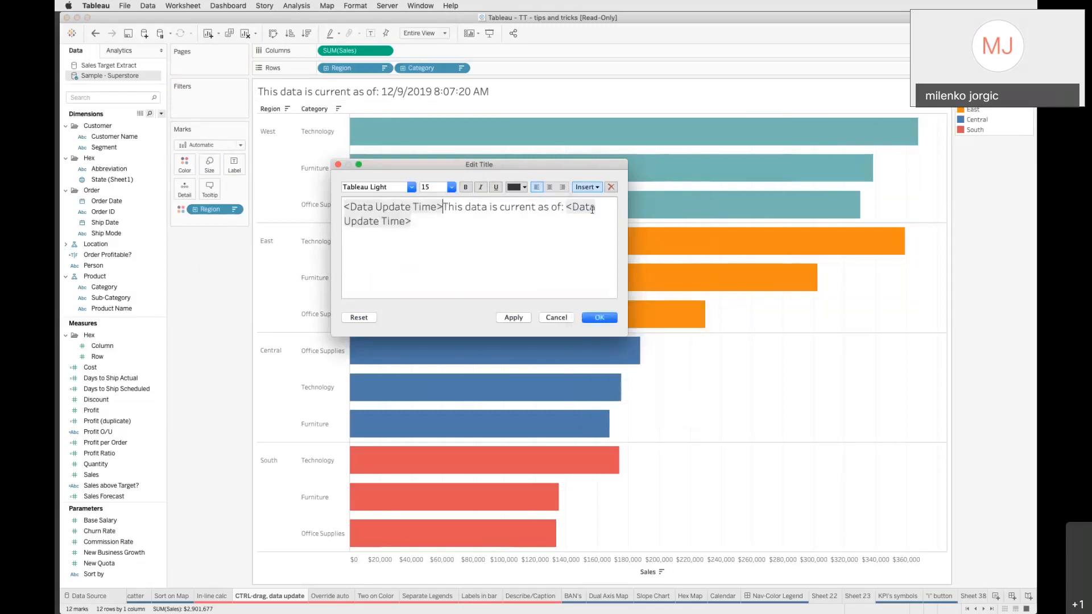
pyautogui.click(513, 318)
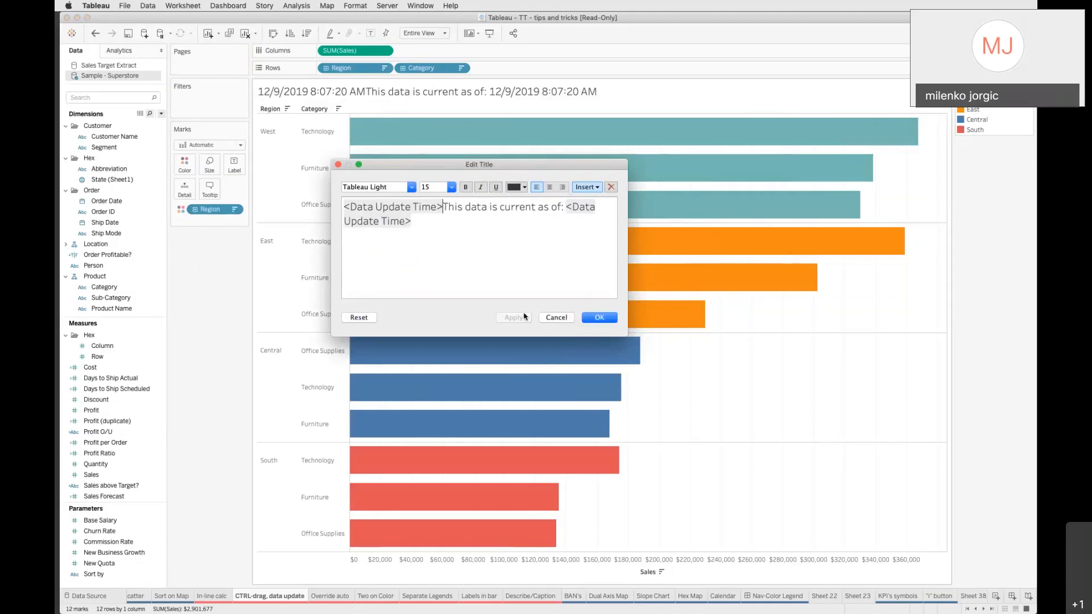
pyautogui.click(558, 317)
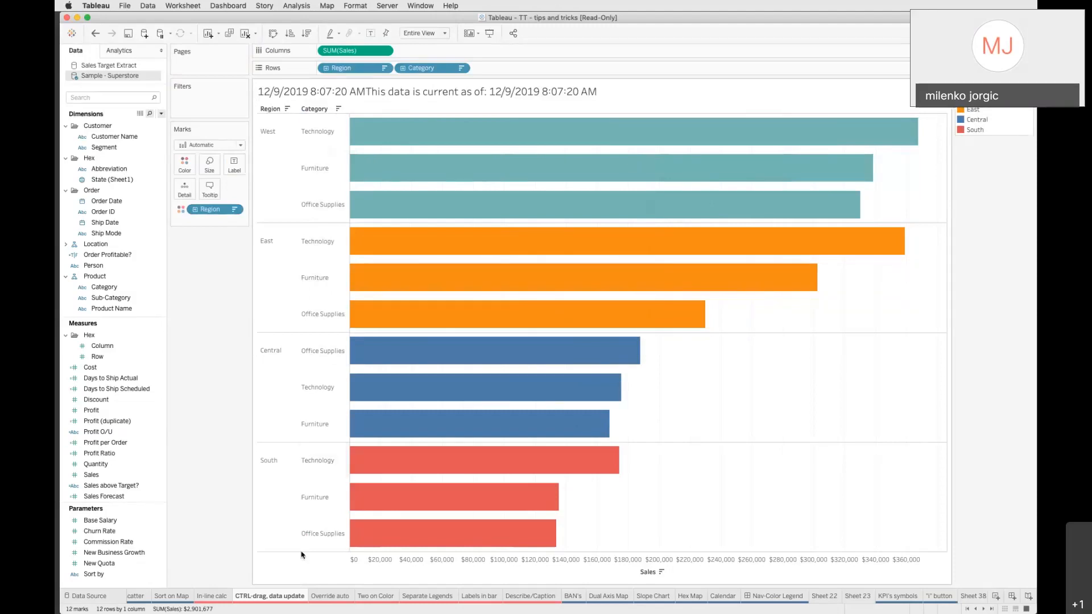
# Open the Override auto sheet and copy SUM(Sales) onto Rows beside the original
pyautogui.click(330, 597)
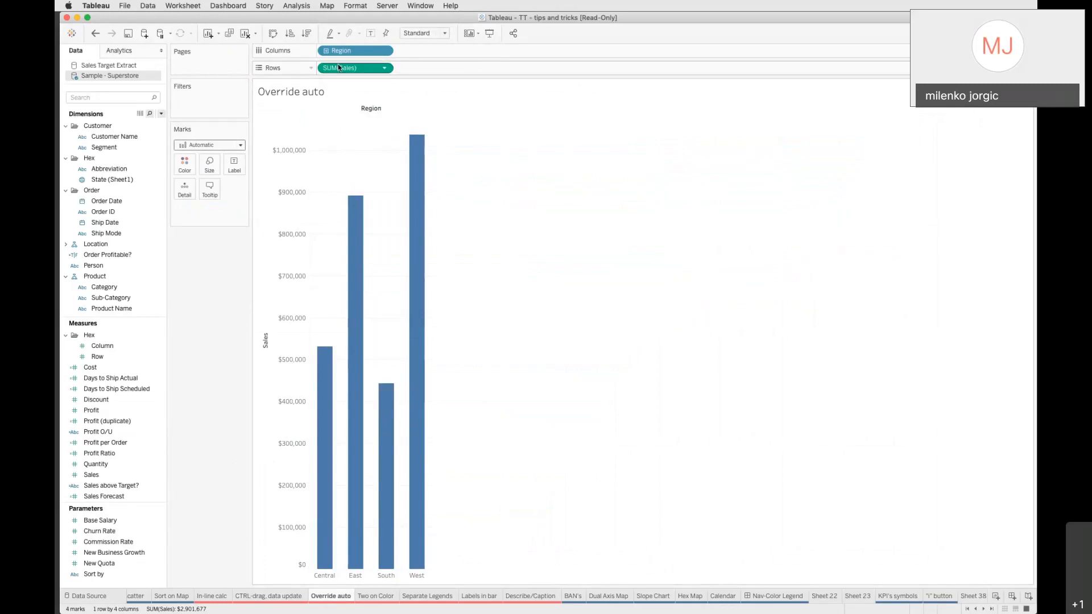
pyautogui.moveTo(340, 68); pyautogui.dragTo(425, 70)
pyautogui.moveTo(351, 385)
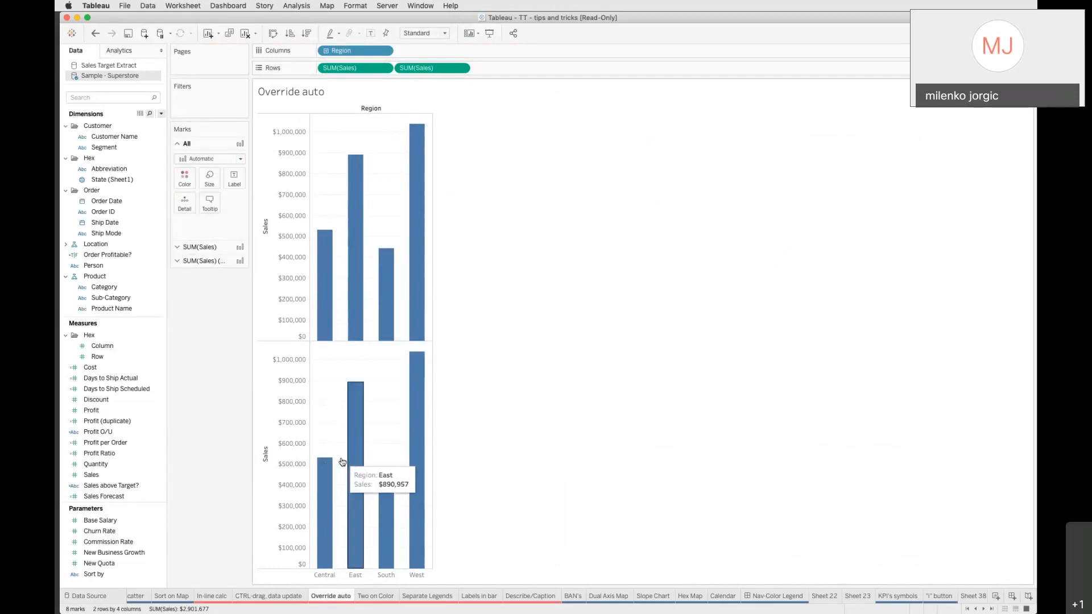
# Set the copied SUM(Sales) marks to Circle and combine both measures on a dual axis
pyautogui.click(175, 263)
pyautogui.click(201, 187)
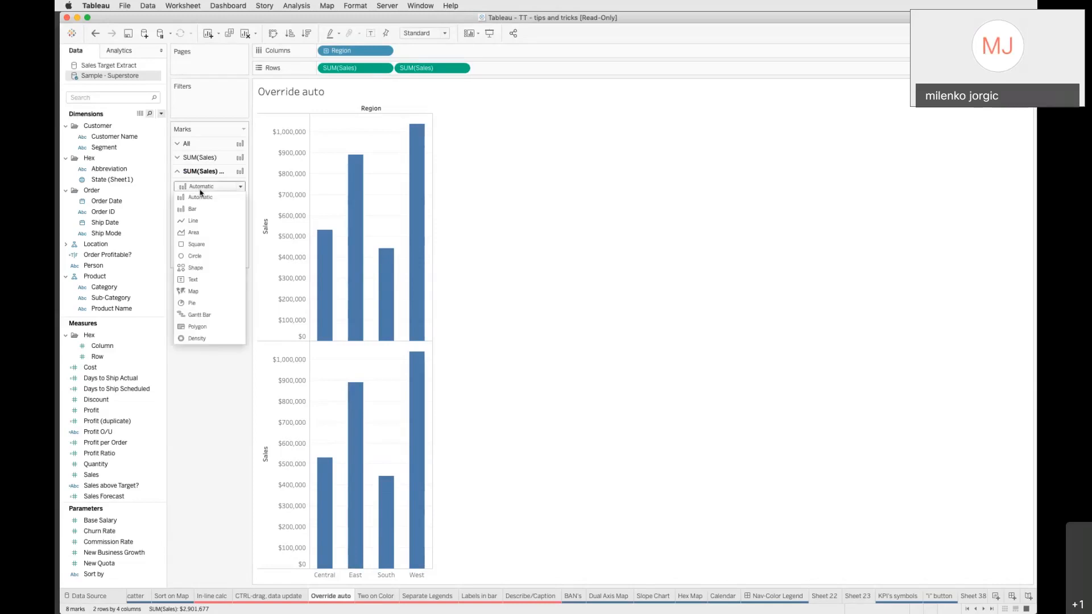
pyautogui.click(196, 256)
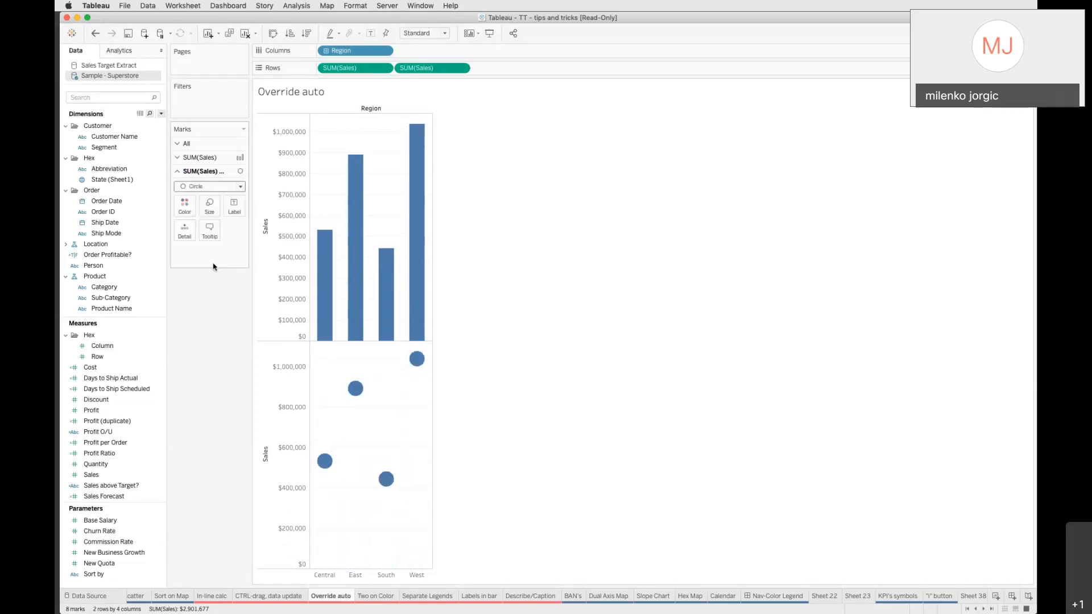
pyautogui.click(461, 67)
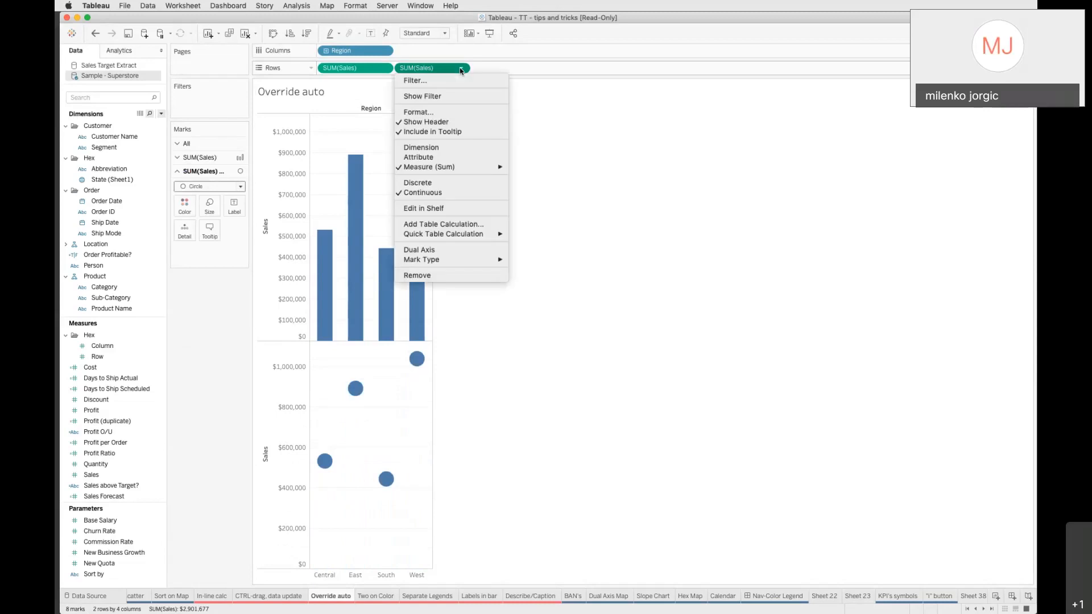
pyautogui.click(465, 254)
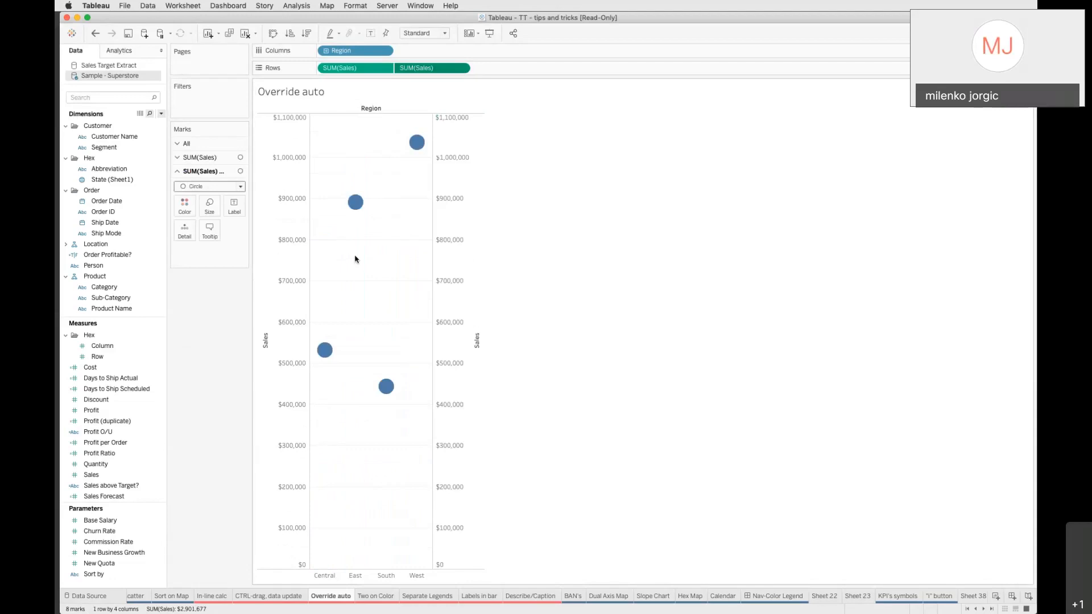
# Set the first SUM(Sales) marks to Bar and shrink their size into thin lollipop stems
pyautogui.moveTo(360, 205)
pyautogui.click(180, 158)
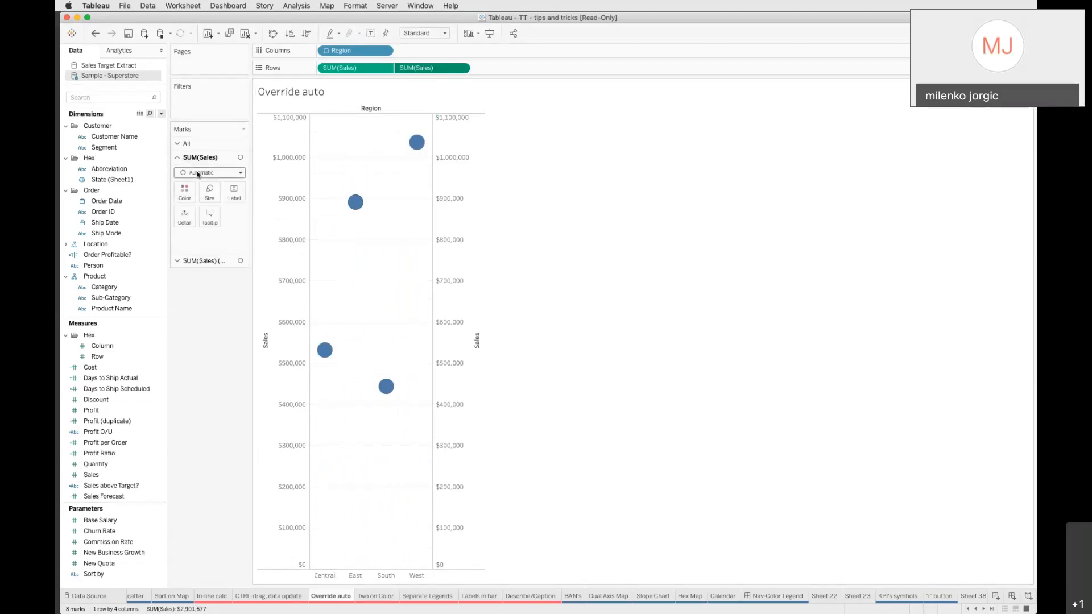
pyautogui.click(198, 173)
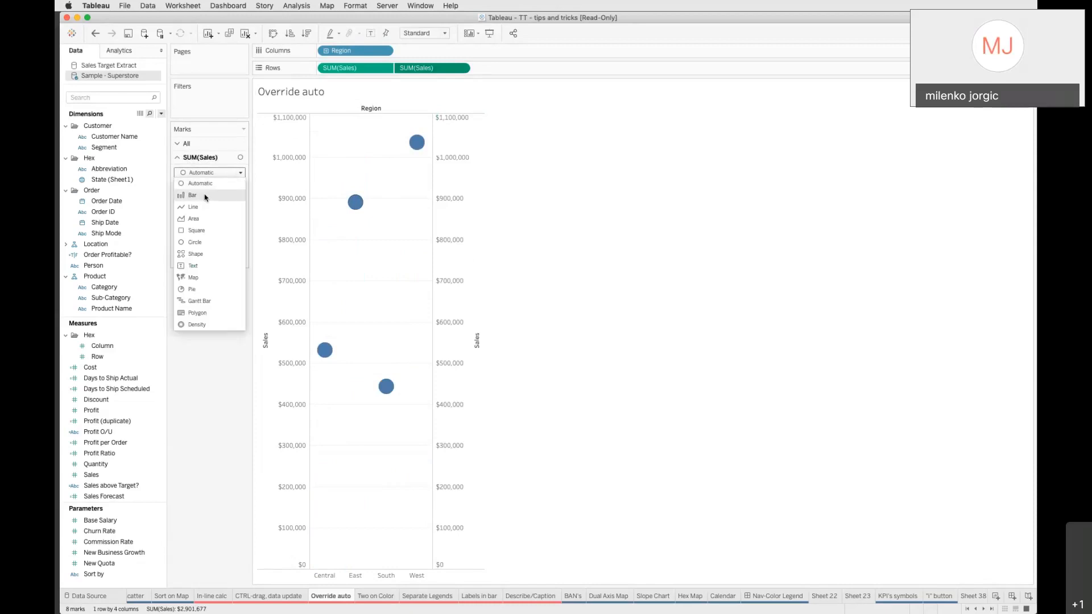
pyautogui.click(205, 196)
pyautogui.click(208, 191)
pyautogui.moveTo(248, 217); pyautogui.dragTo(210, 218)
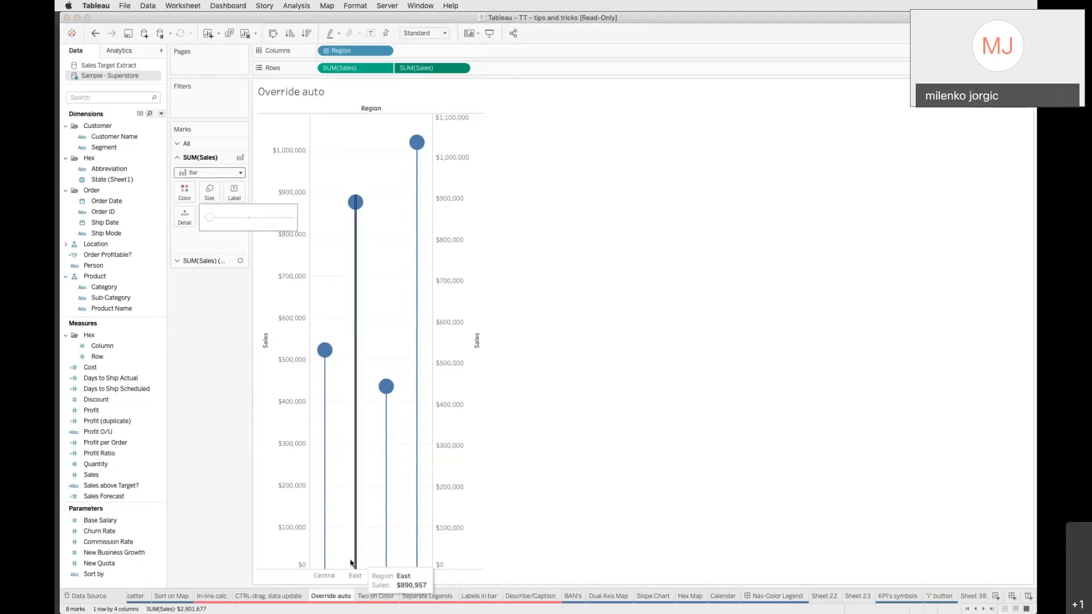
pyautogui.click(231, 389)
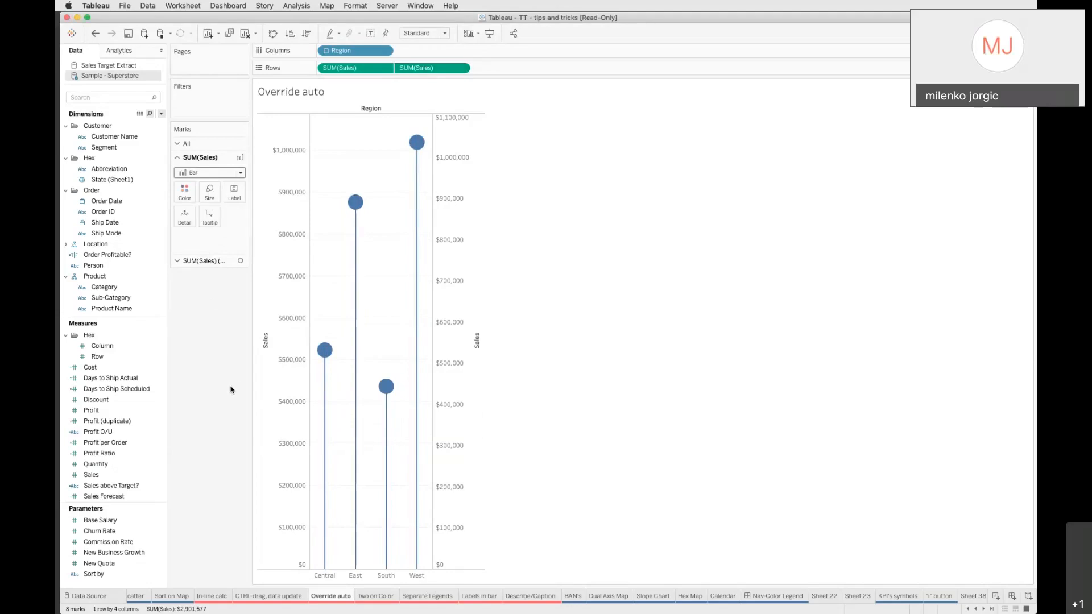
# Undo the lollipop changes back to the single bar chart
pyautogui.click(95, 34)
pyautogui.click(95, 34)
pyautogui.click(95, 34)
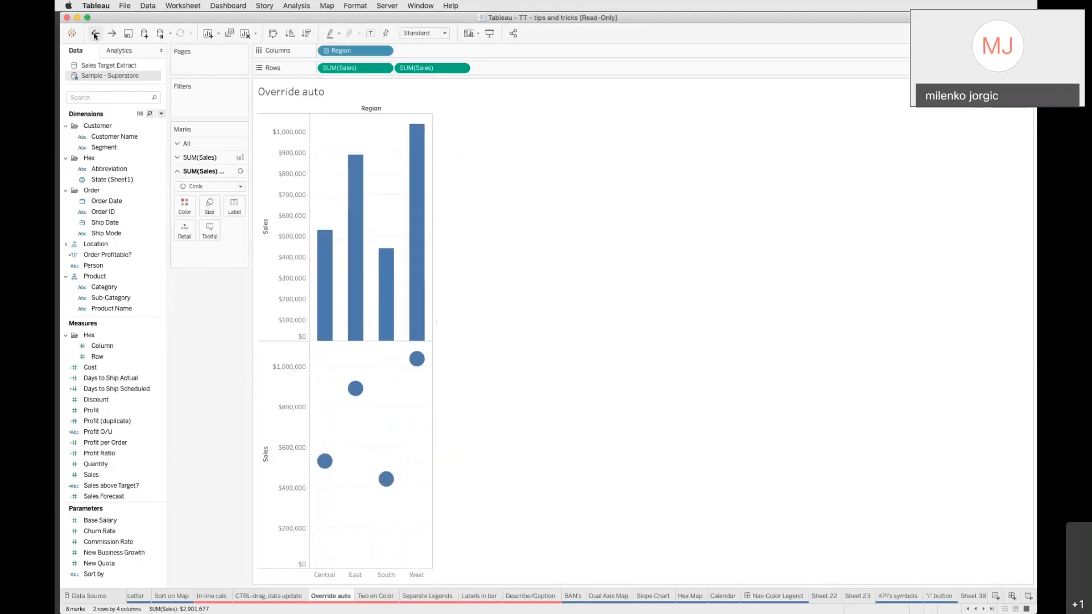
pyautogui.click(95, 34)
pyautogui.click(95, 34)
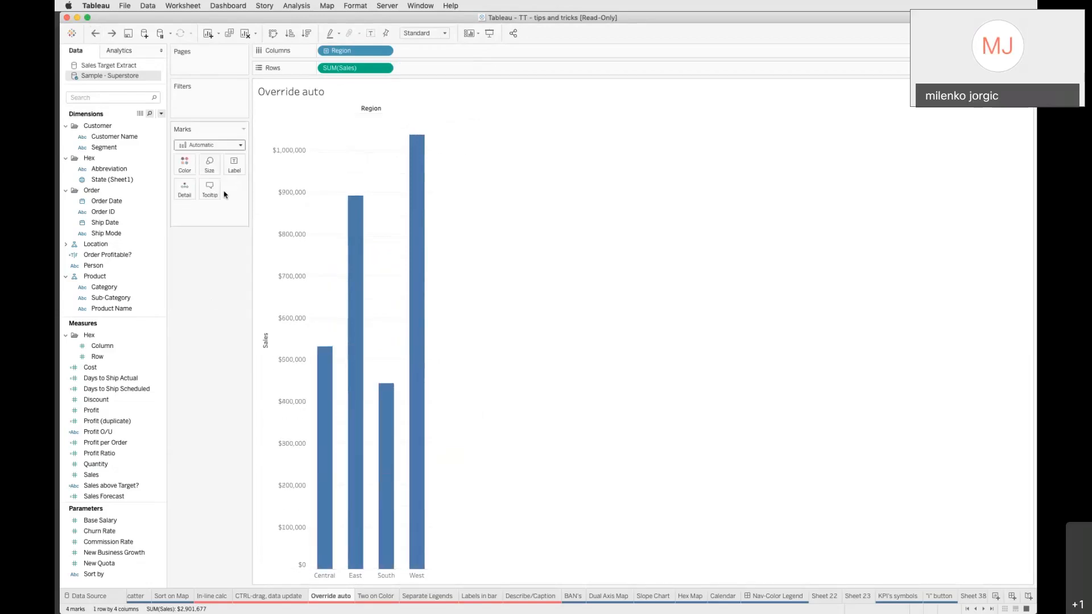
# Change the mark type from Automatic to Bar
pyautogui.click(195, 149)
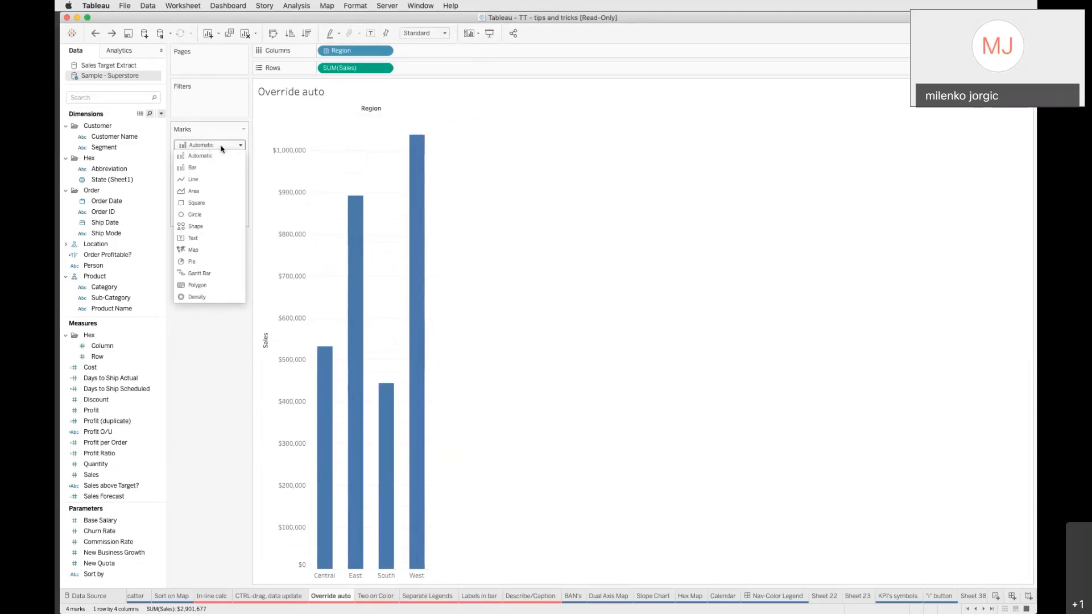
pyautogui.click(196, 168)
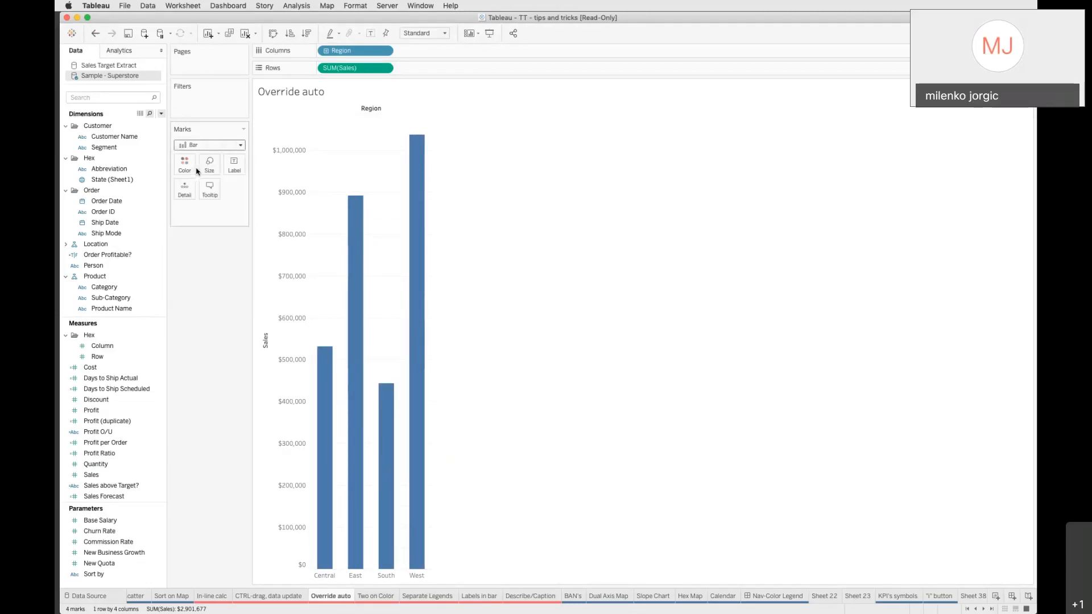
# Copy SUM(Sales) onto Rows again and set the copy's marks to Circle
pyautogui.moveTo(376, 67); pyautogui.dragTo(422, 74)
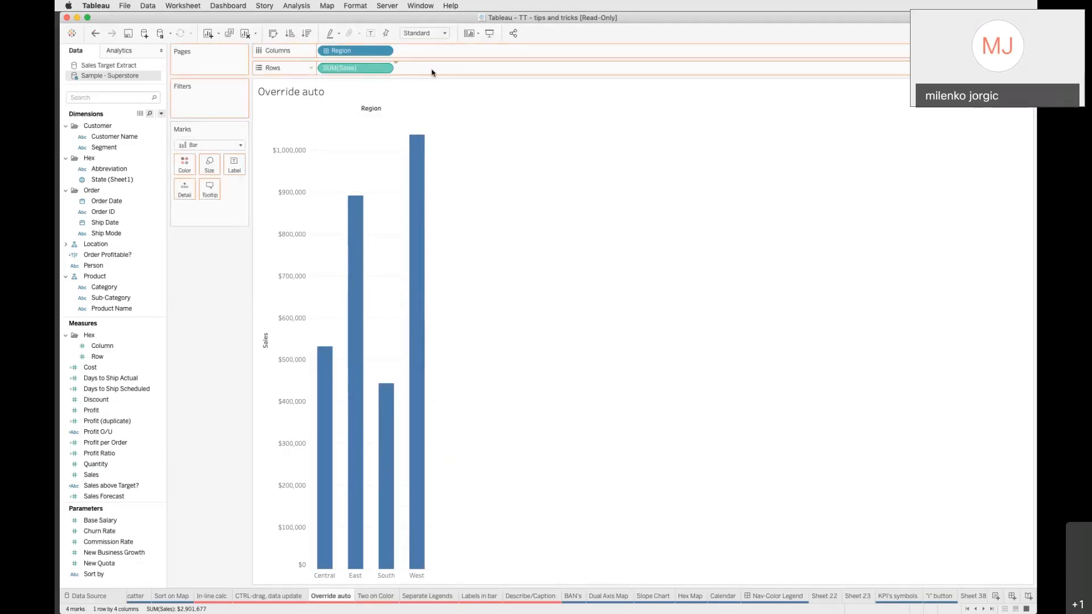
pyautogui.click(176, 261)
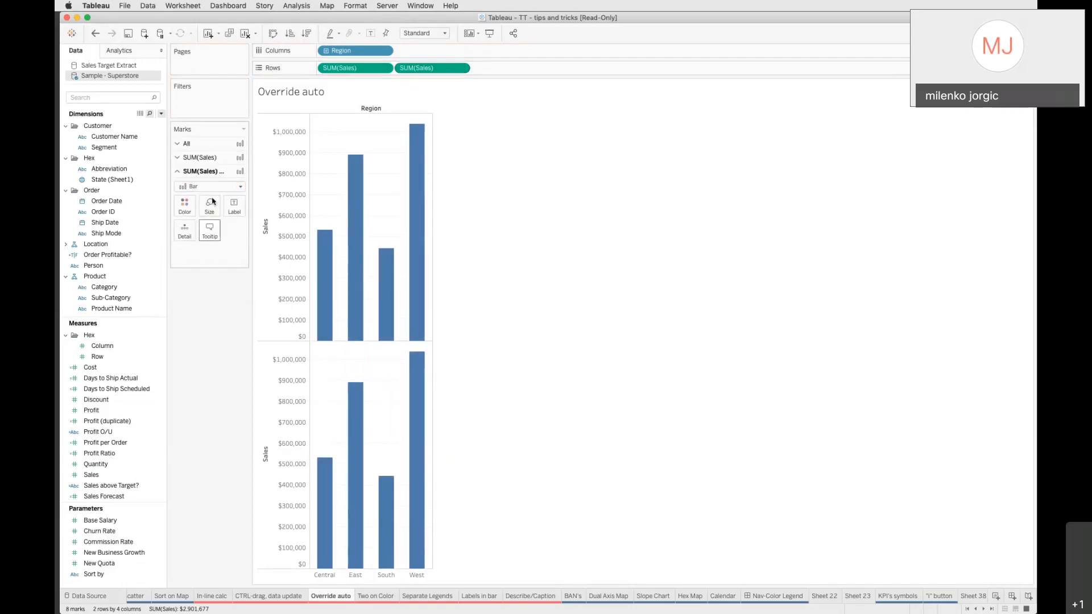
pyautogui.click(213, 189)
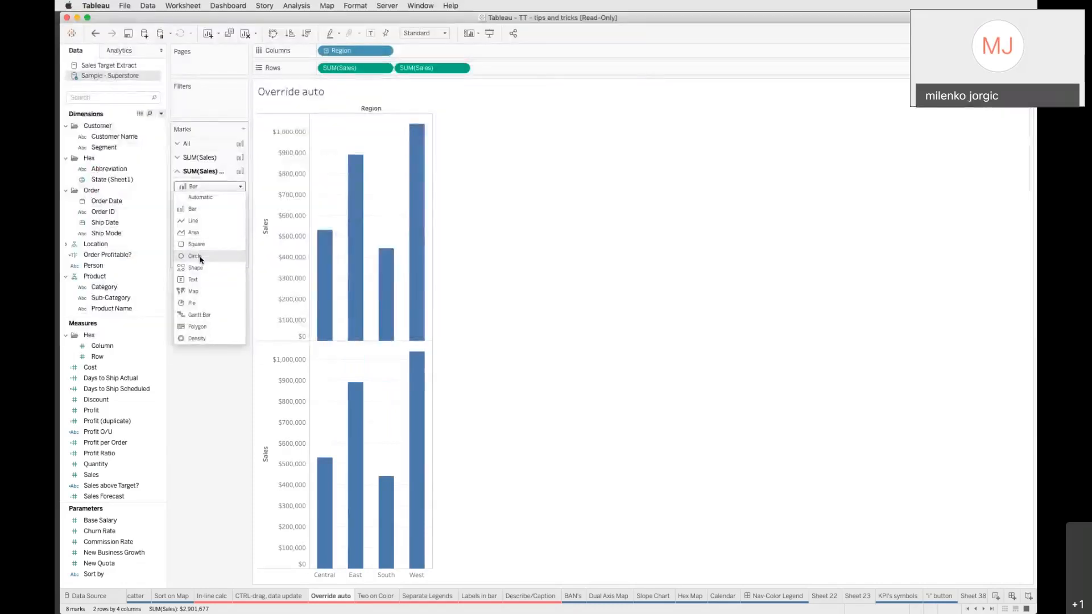
pyautogui.click(199, 254)
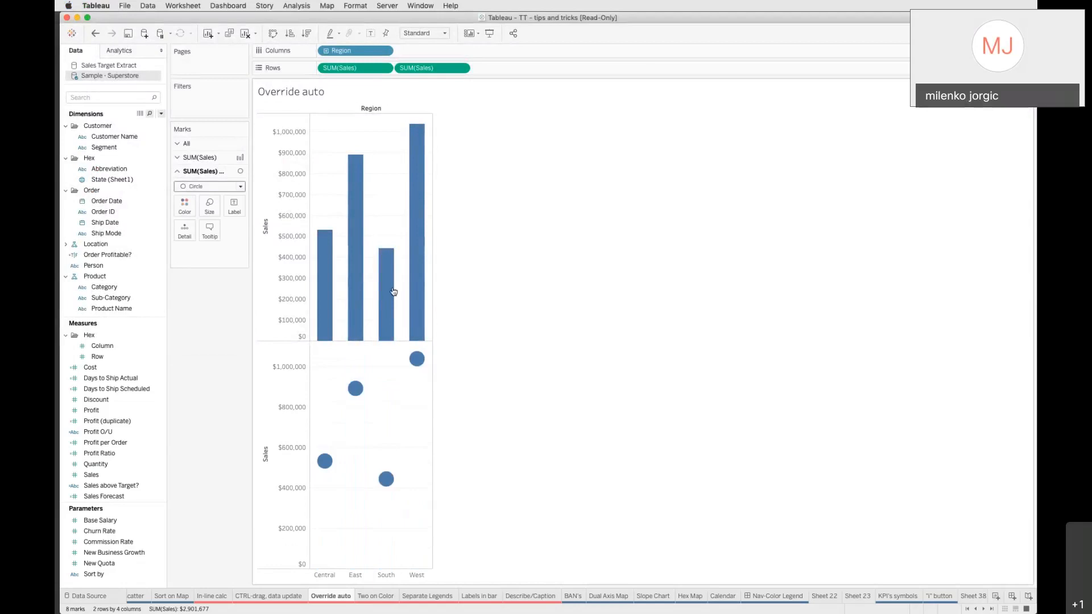
# Combine both SUM(Sales) measures on a dual axis and shrink the bars into thin lollipop stems
pyautogui.click(461, 68)
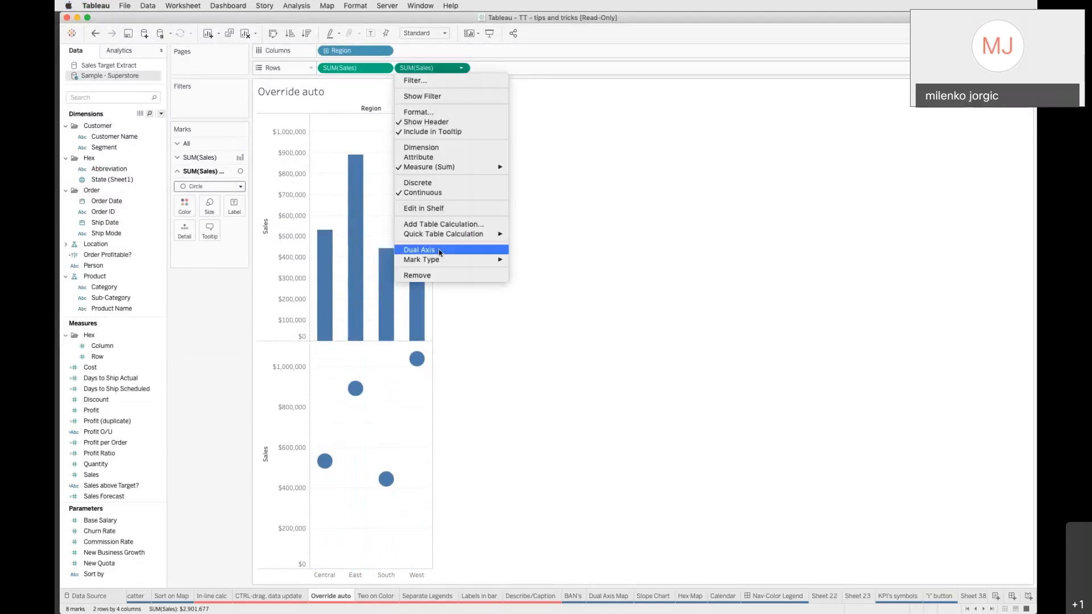
pyautogui.click(421, 250)
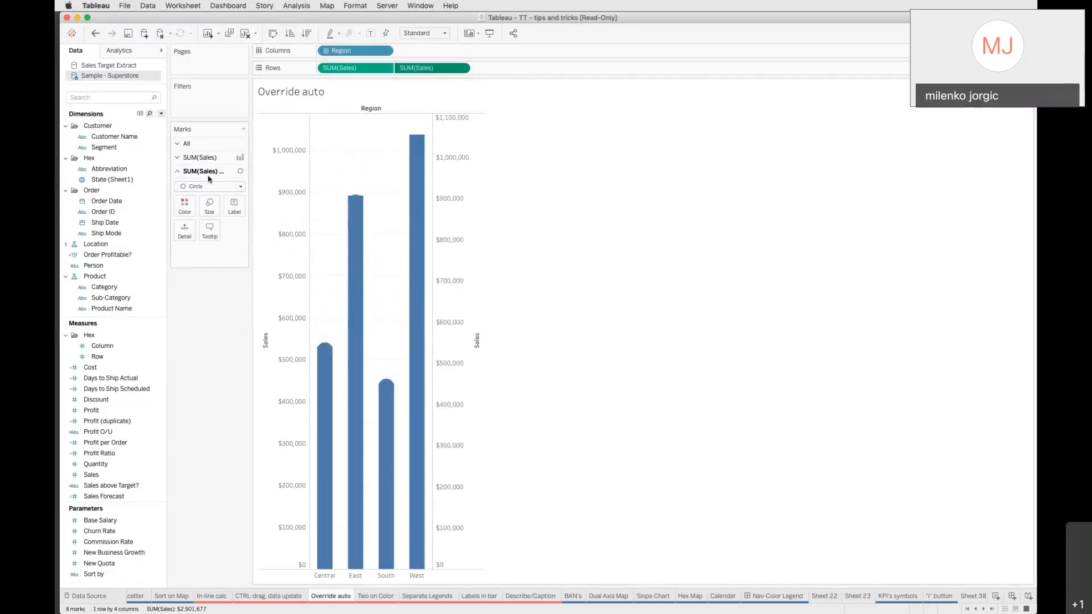
pyautogui.click(201, 157)
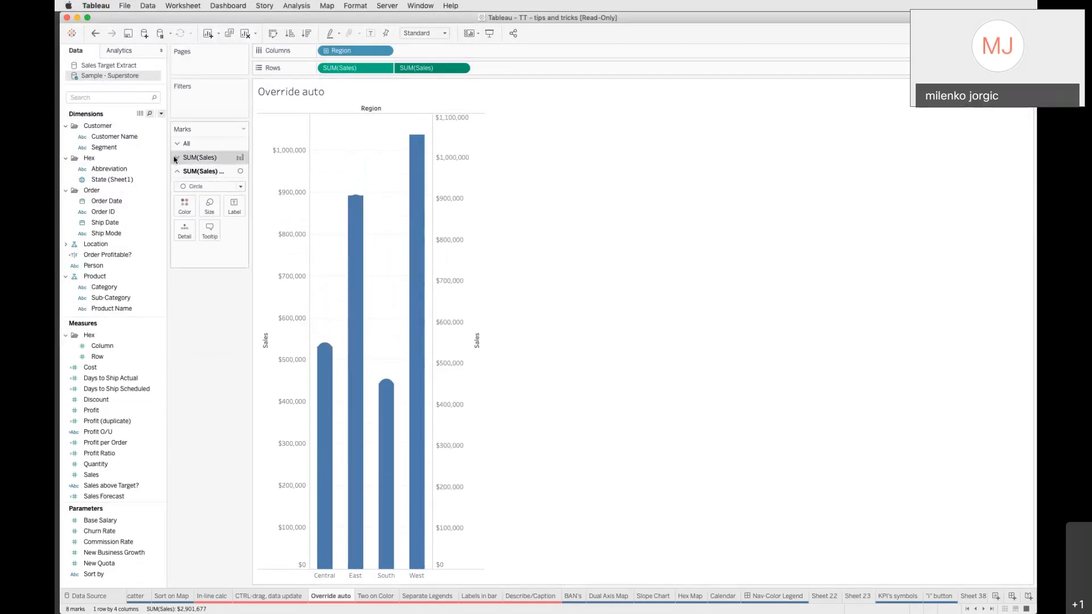
pyautogui.click(209, 192)
pyautogui.moveTo(249, 218); pyautogui.dragTo(208, 218)
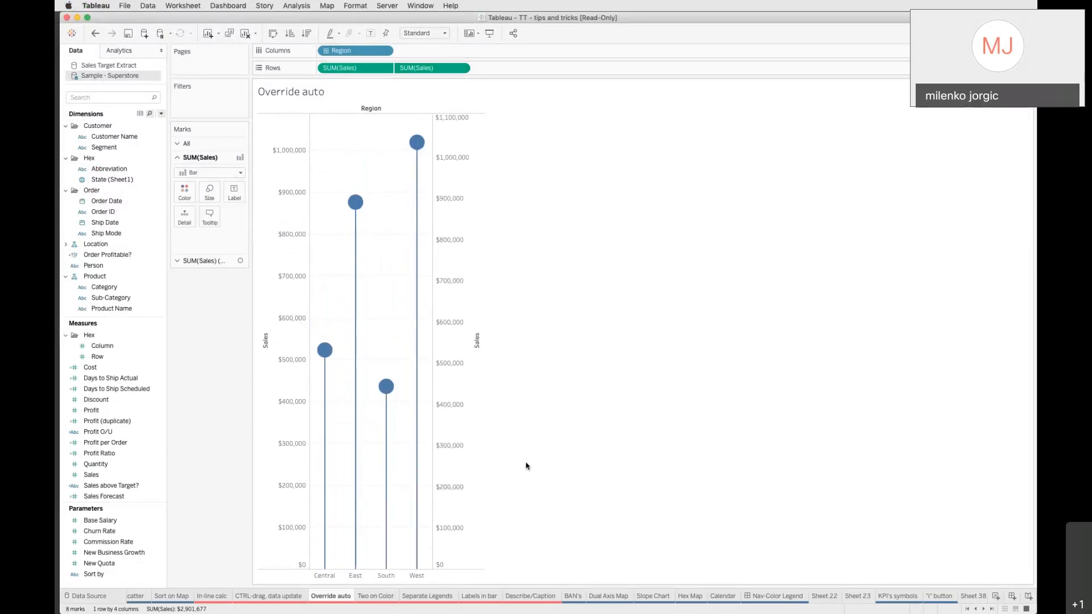
# Undo the lollipop chart back to the single bar chart
pyautogui.click(178, 144)
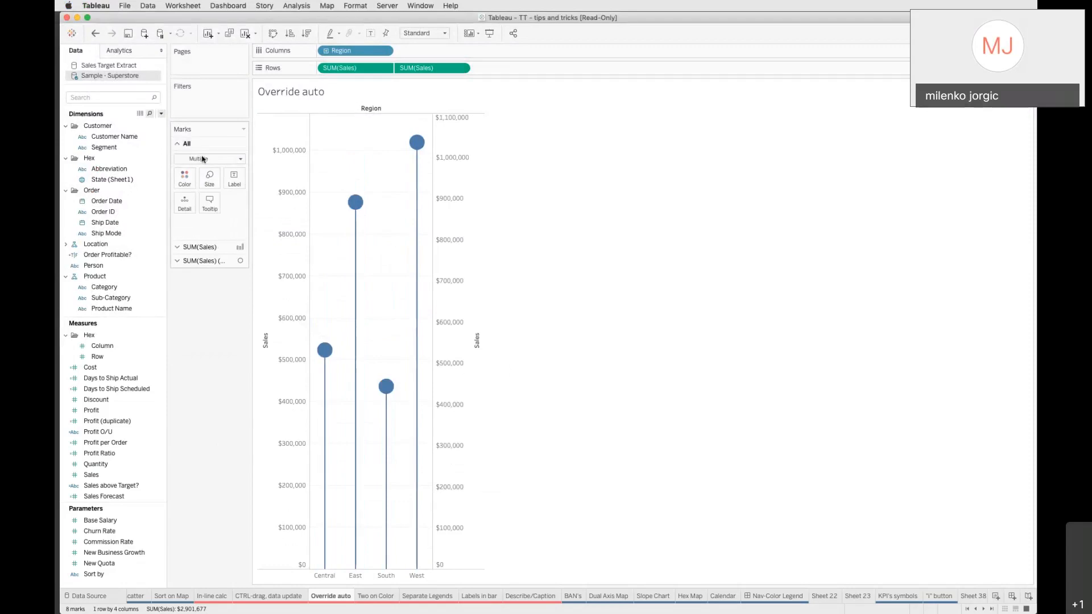
pyautogui.click(95, 34)
pyautogui.click(95, 34)
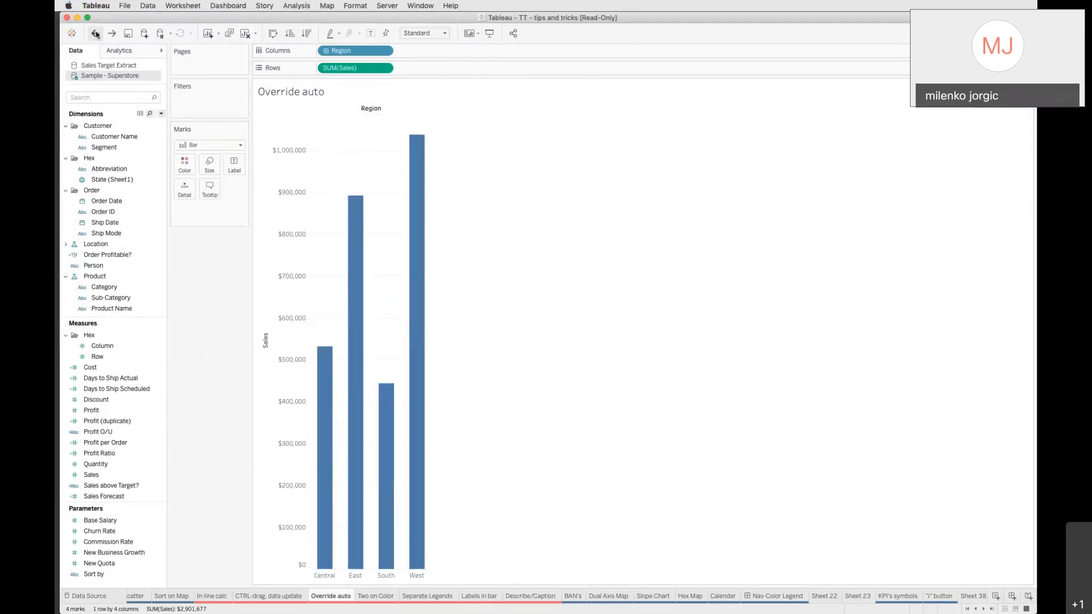
pyautogui.click(209, 147)
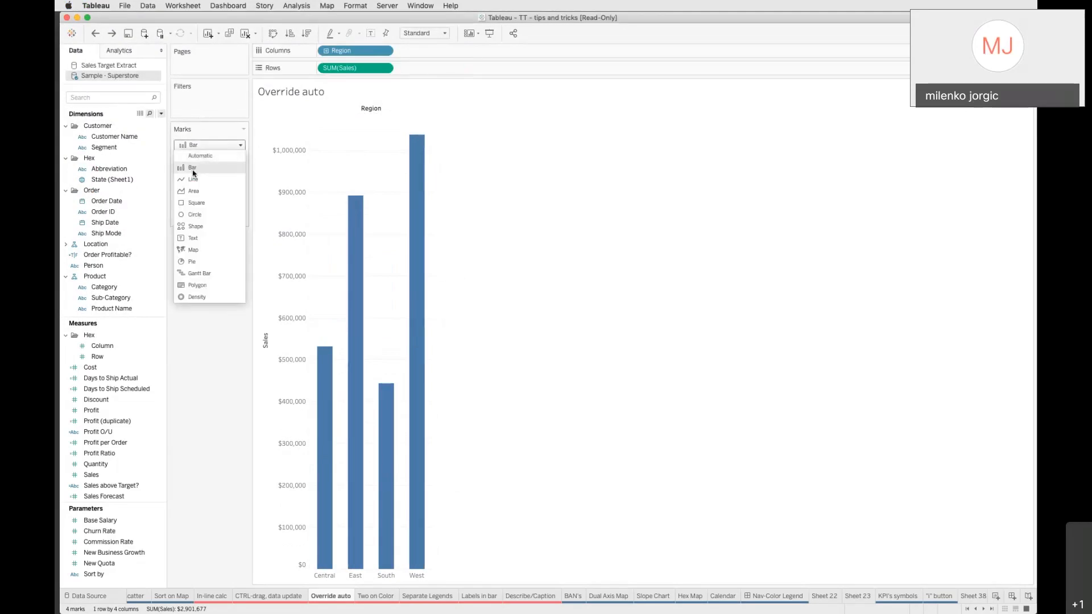
pyautogui.click(231, 458)
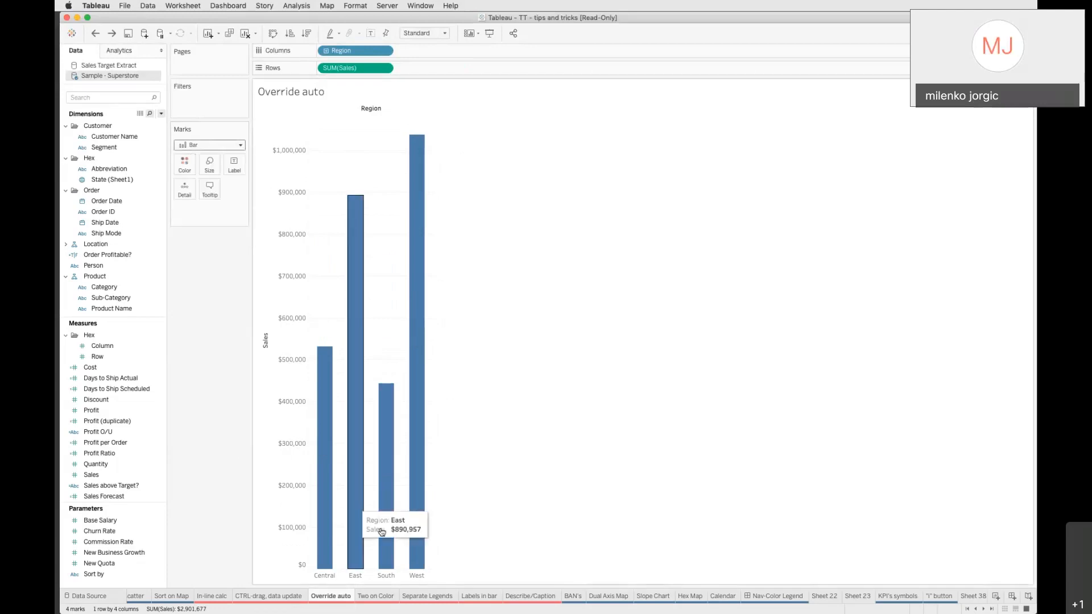
# Open the Two on Color sheet and try copying Category and then Segment onto Color, undoing the result
pyautogui.click(373, 596)
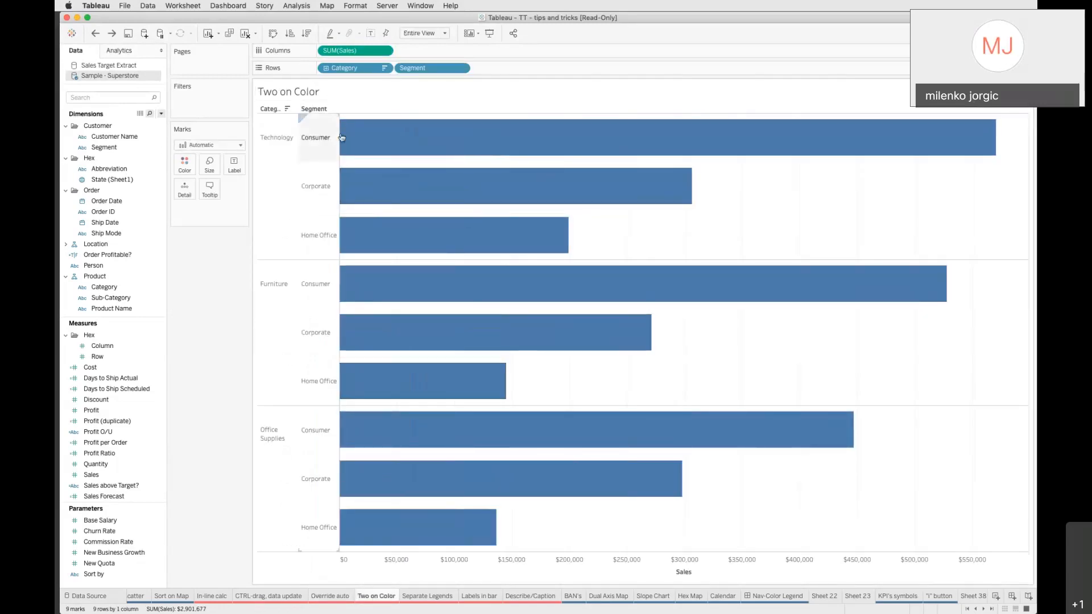
pyautogui.moveTo(416, 196)
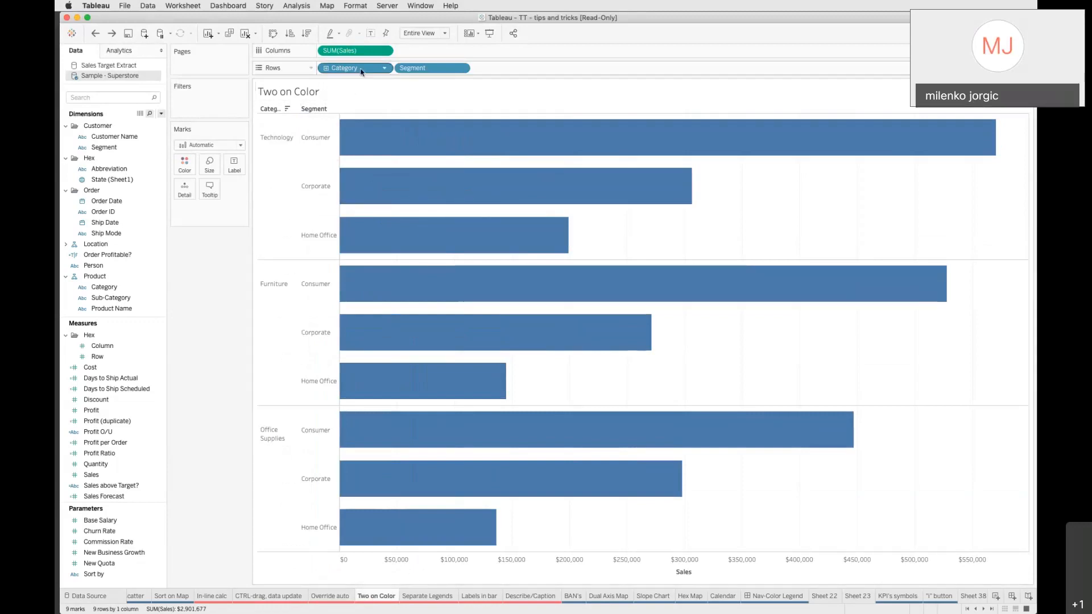
pyautogui.moveTo(399, 121)
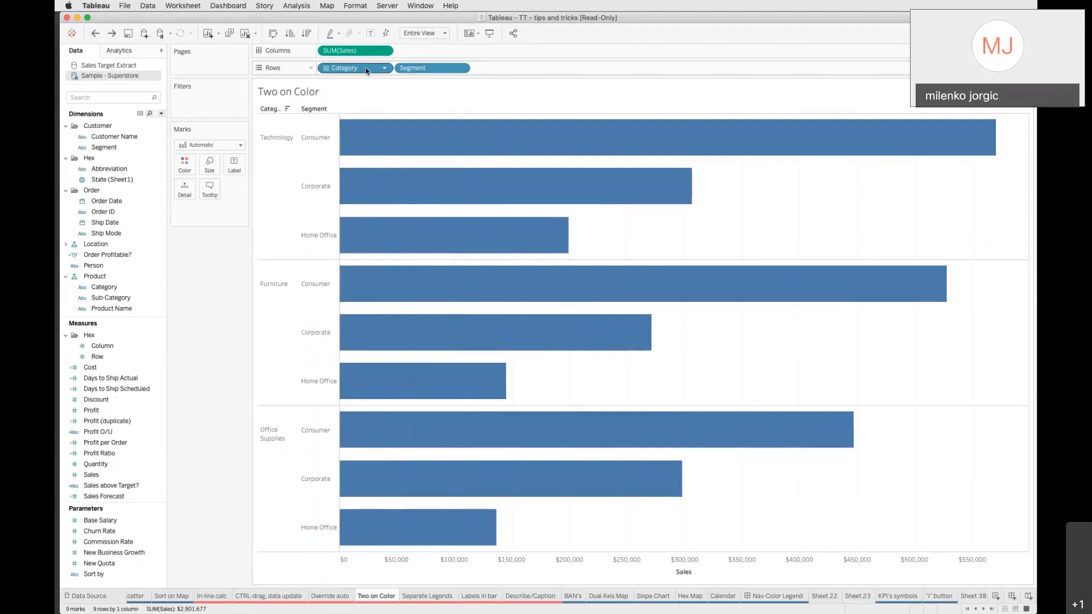
pyautogui.moveTo(366, 71); pyautogui.dragTo(203, 215)
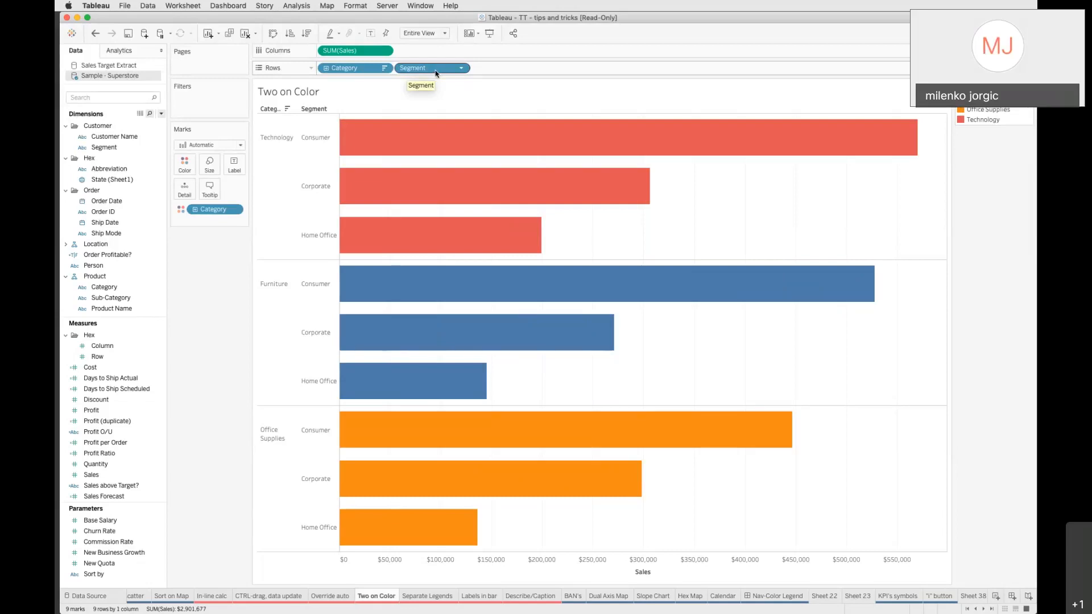
pyautogui.moveTo(436, 73); pyautogui.dragTo(186, 168)
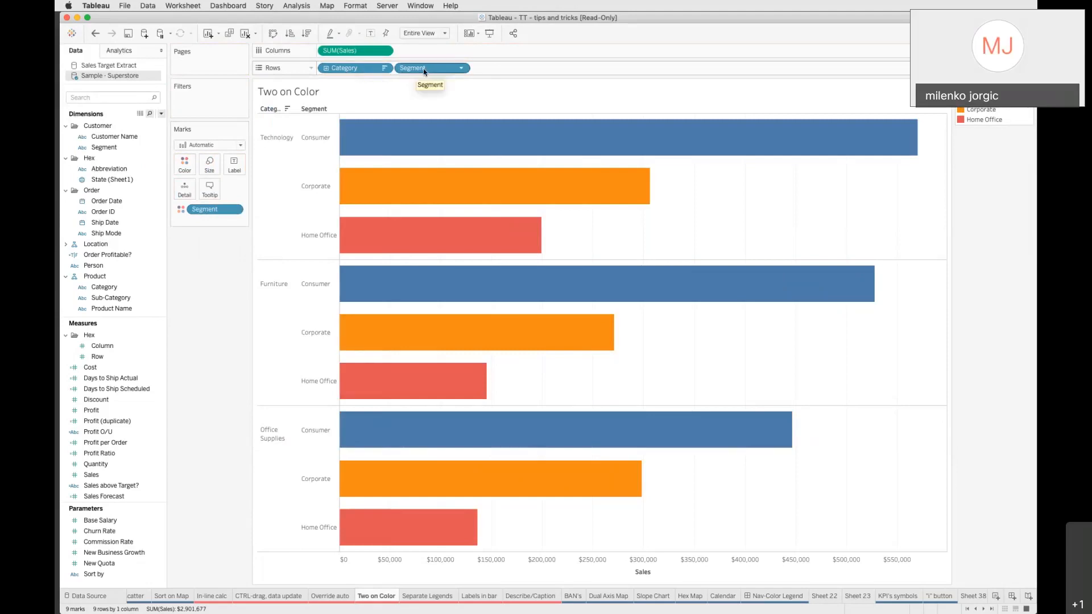
pyautogui.click(96, 35)
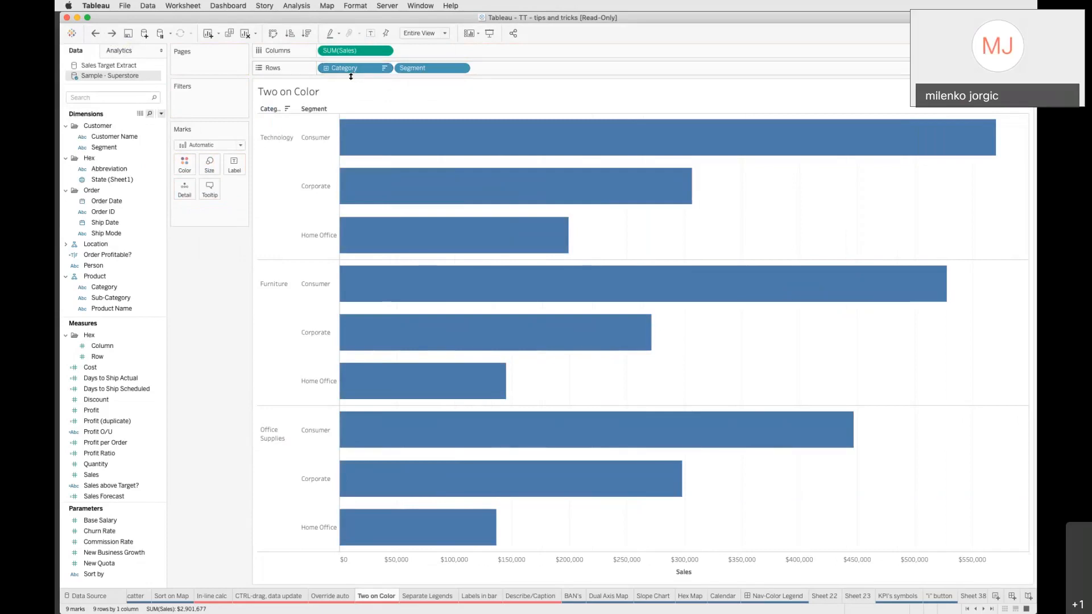
# Color the bars by both Category and Segment by copying both pills onto the Marks card and setting Segment to Color
pyautogui.moveTo(348, 68); pyautogui.dragTo(187, 167)
pyautogui.moveTo(420, 68); pyautogui.dragTo(183, 191)
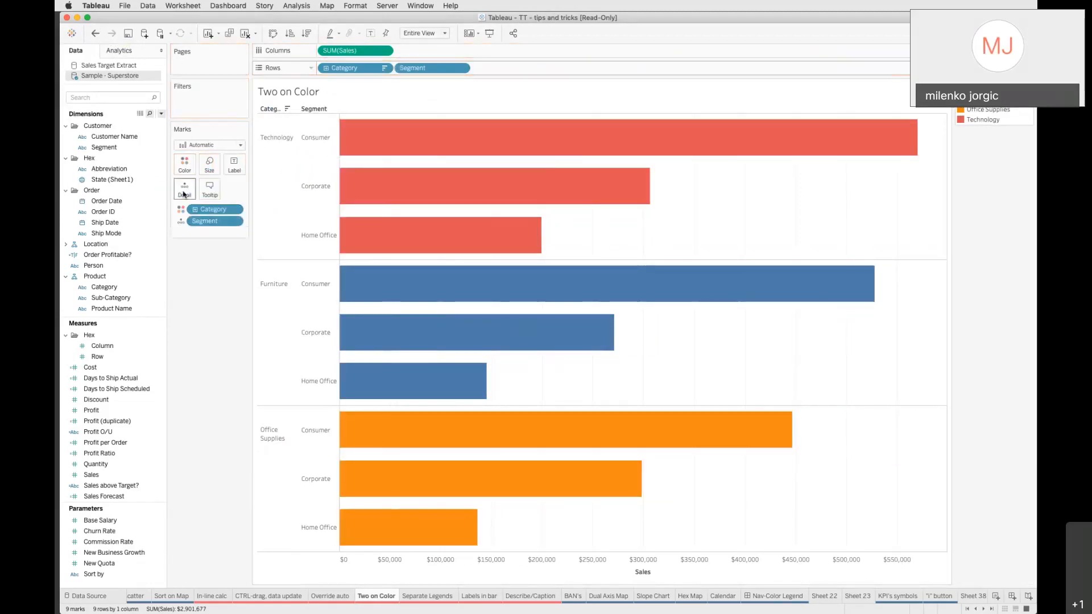
pyautogui.click(180, 225)
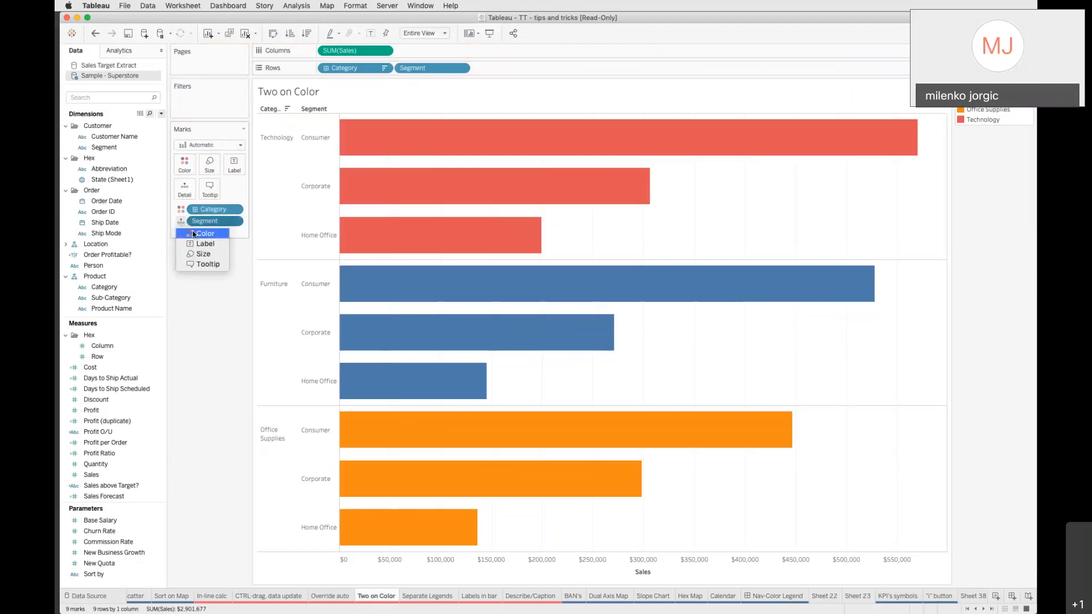
pyautogui.click(194, 234)
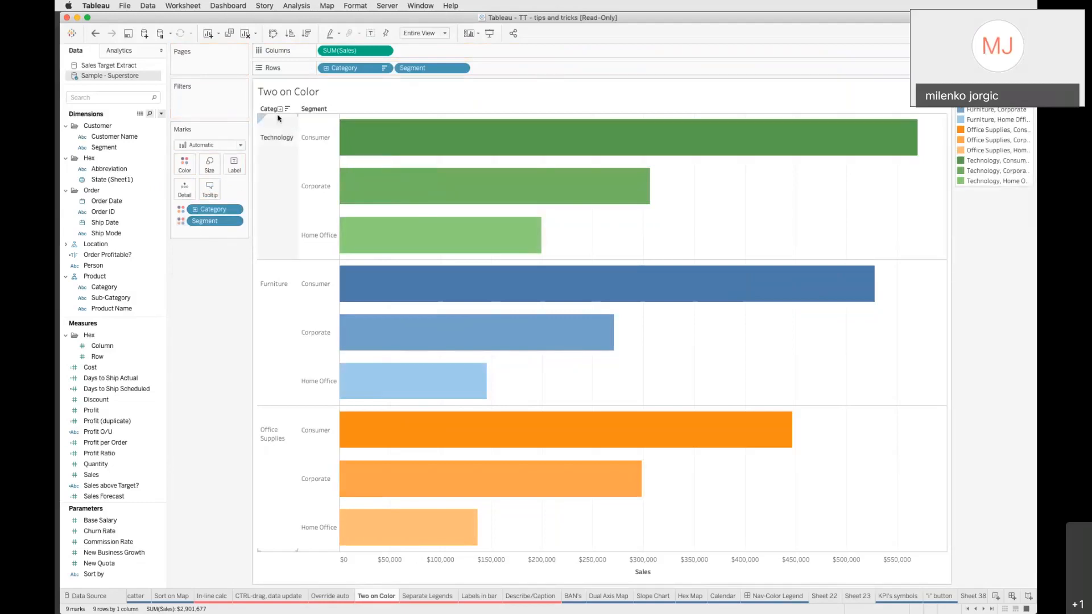
# Open the Separate Legends sheet and switch the Measure Values color to use separate legends
pyautogui.moveTo(342, 136)
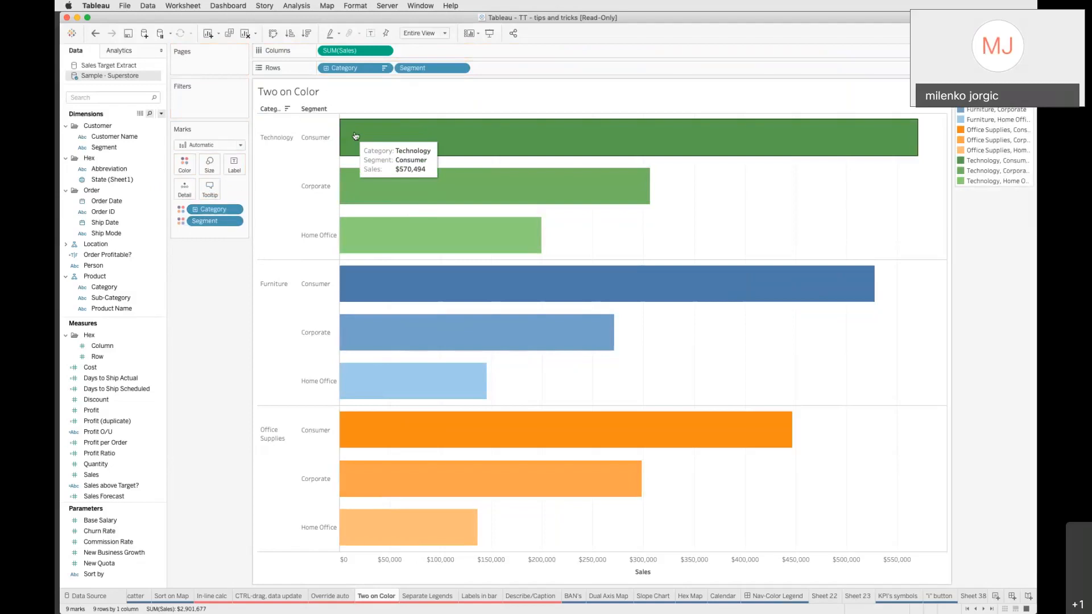
pyautogui.moveTo(357, 156)
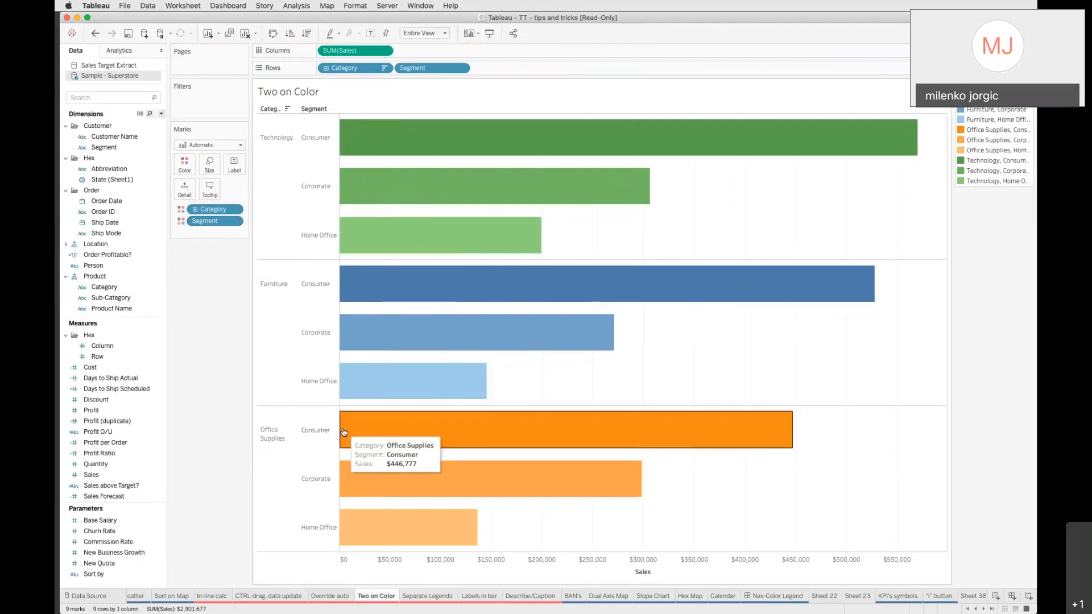
pyautogui.click(413, 597)
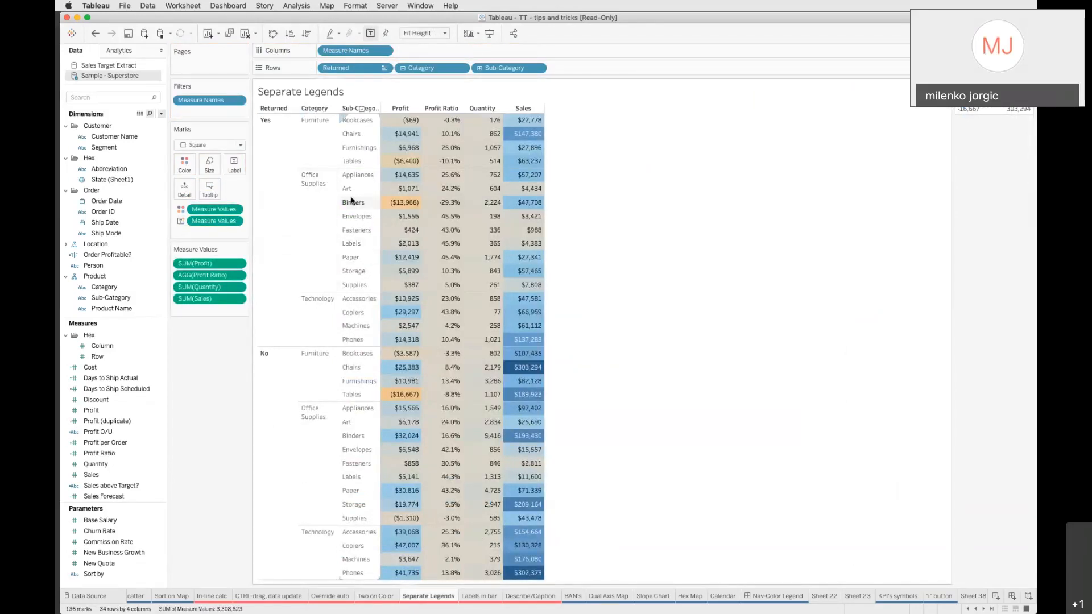
pyautogui.moveTo(408, 136)
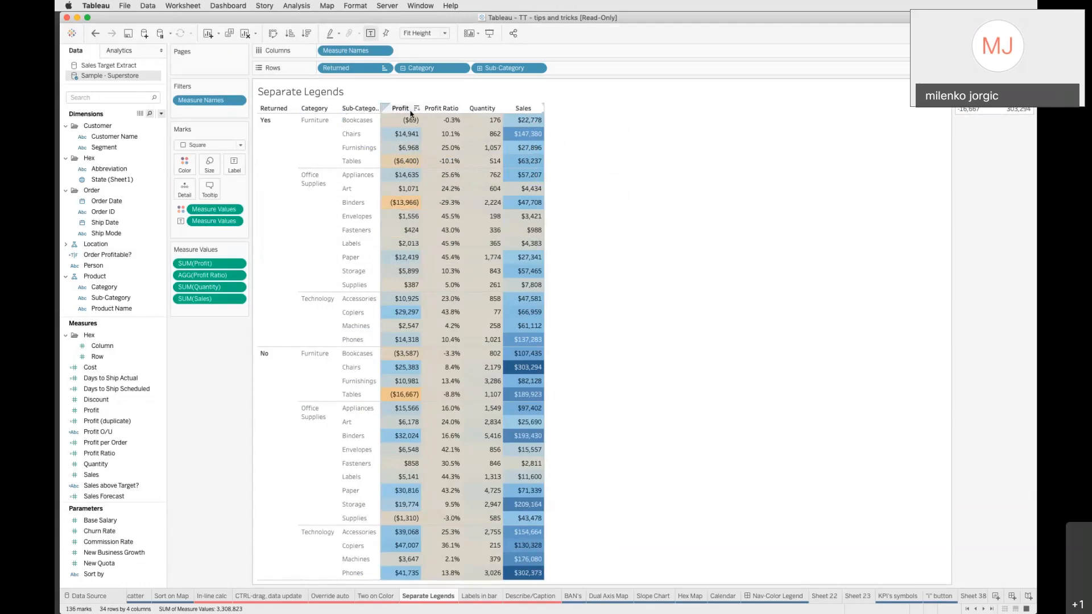
pyautogui.rightClick(220, 208)
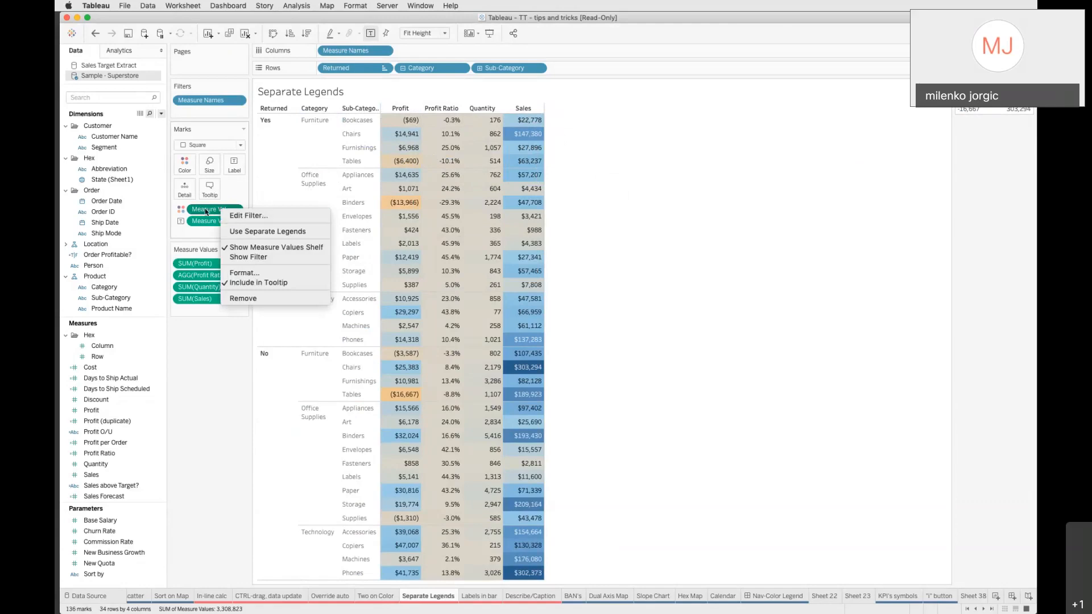
pyautogui.click(257, 231)
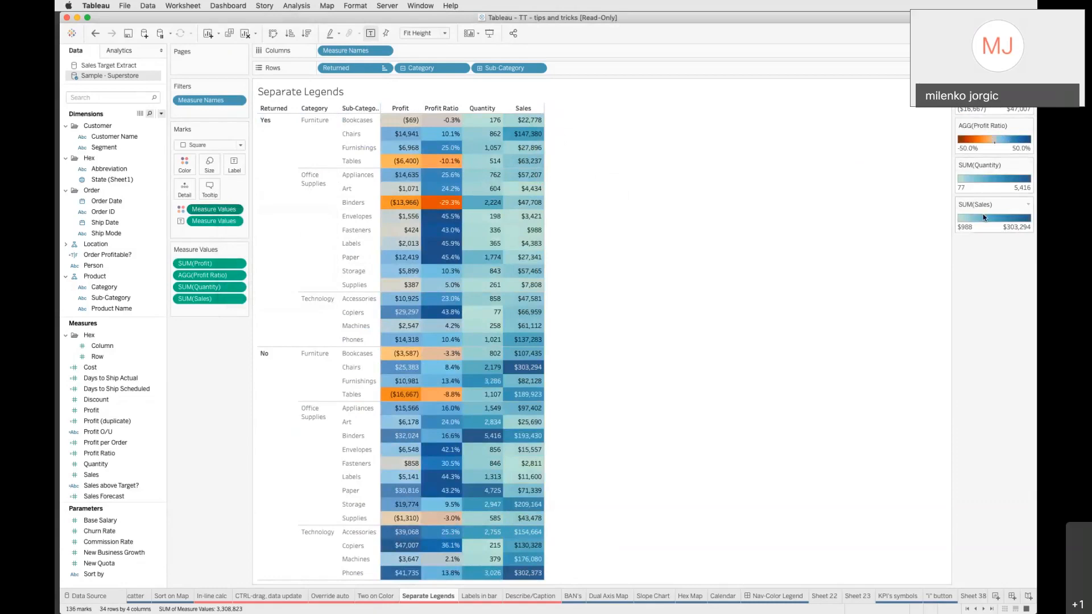
# Change the SUM(Quantity) legend's color palette to grey
pyautogui.doubleClick(974, 179)
pyautogui.click(509, 260)
pyautogui.click(475, 333)
pyautogui.click(646, 392)
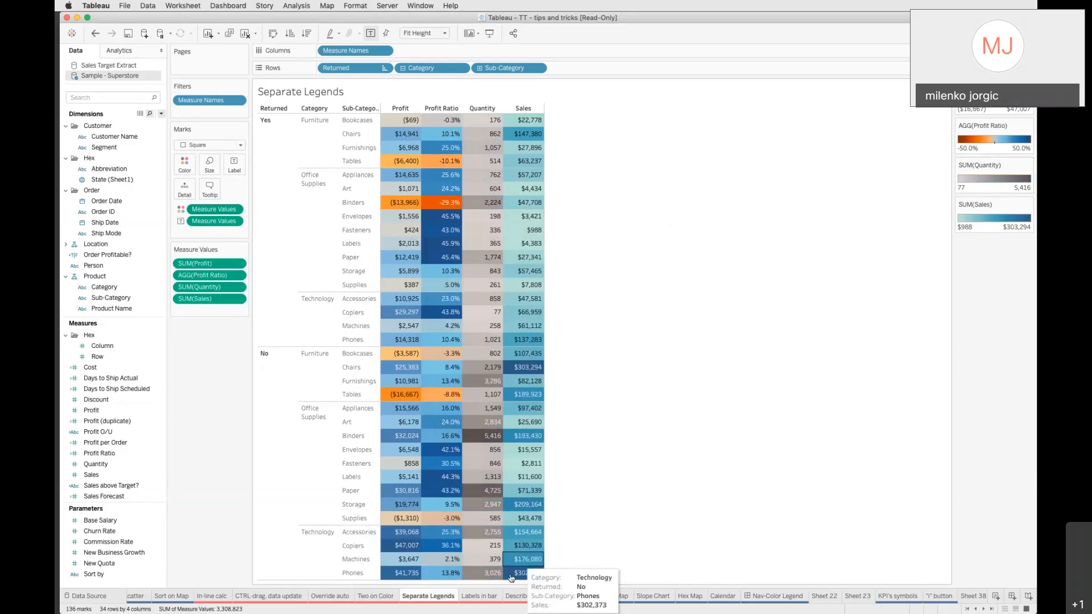
# Open the Labels in bar sheet and copy SUM(Sales) onto Label to show sales values on the bars
pyautogui.click(476, 597)
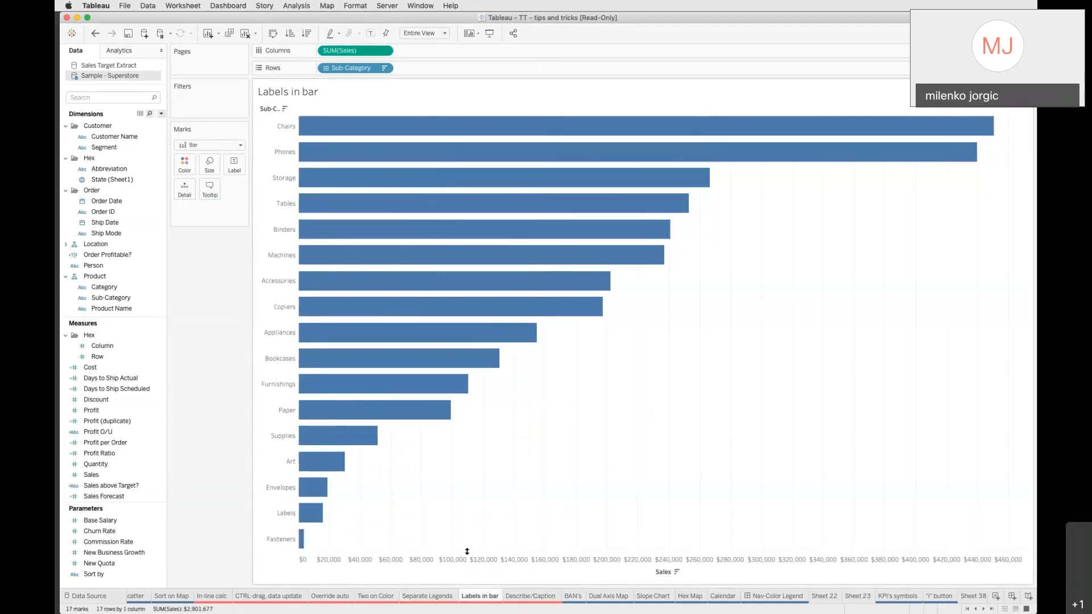
pyautogui.moveTo(301, 545)
pyautogui.moveTo(308, 497)
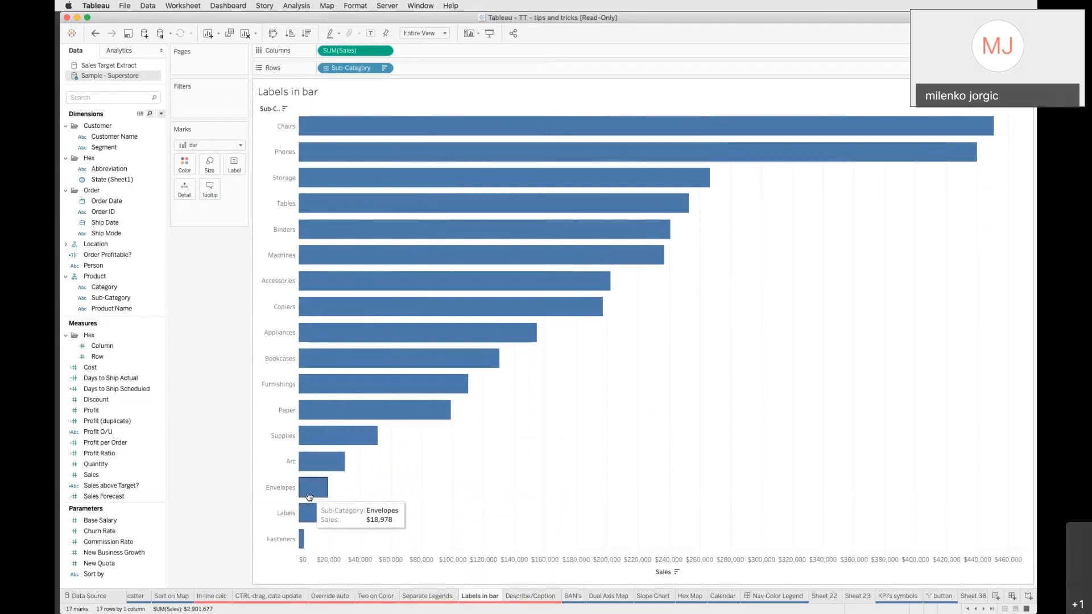
pyautogui.rightClick(367, 53)
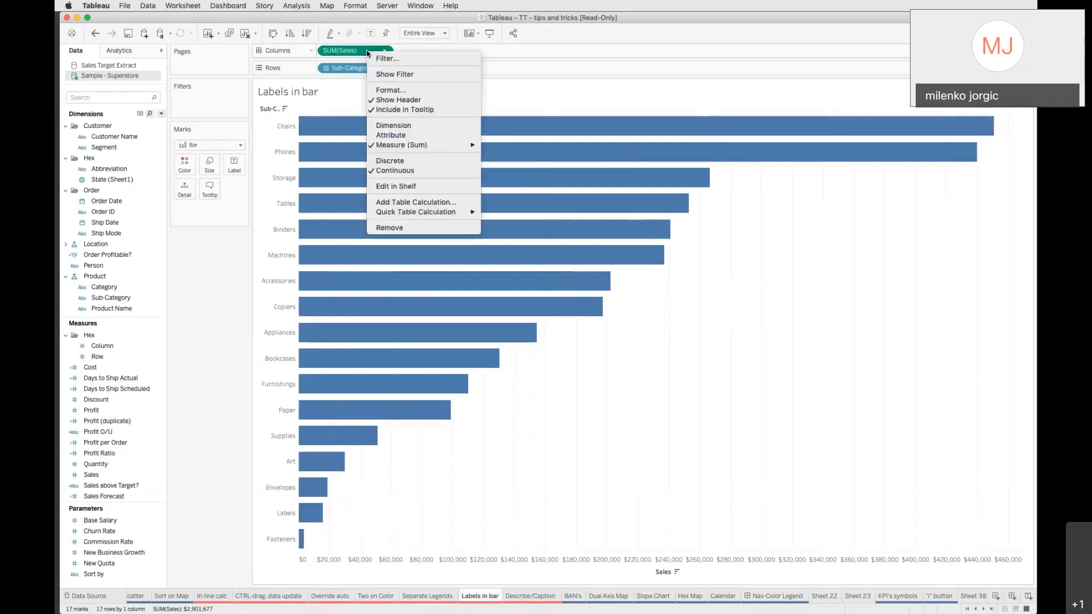
pyautogui.click(347, 52)
pyautogui.moveTo(352, 49); pyautogui.dragTo(233, 165)
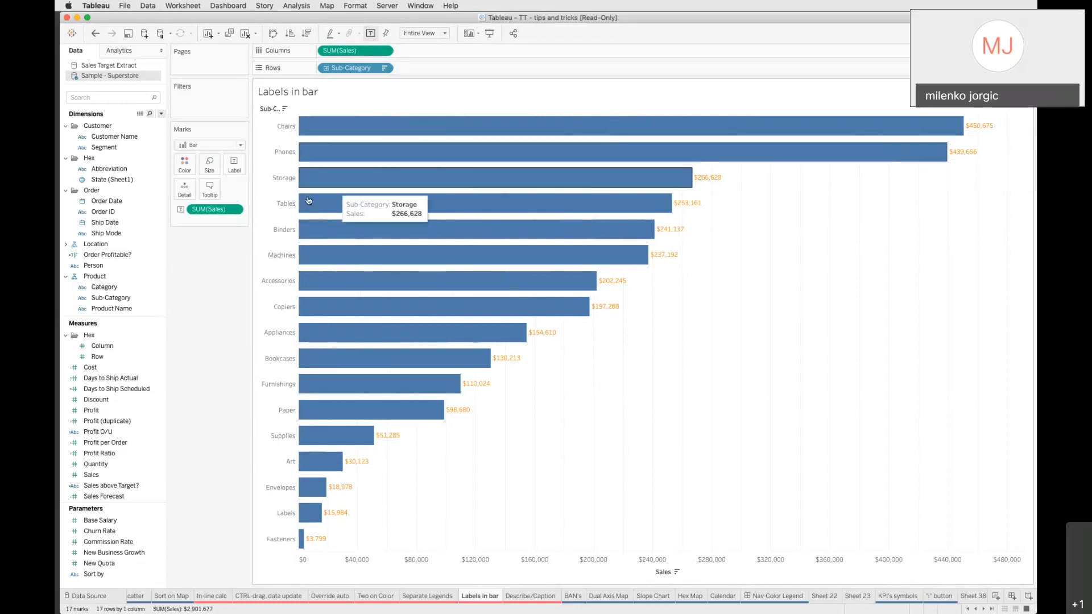
# Try setting the mark labels' horizontal alignment to left and then right
pyautogui.click(233, 167)
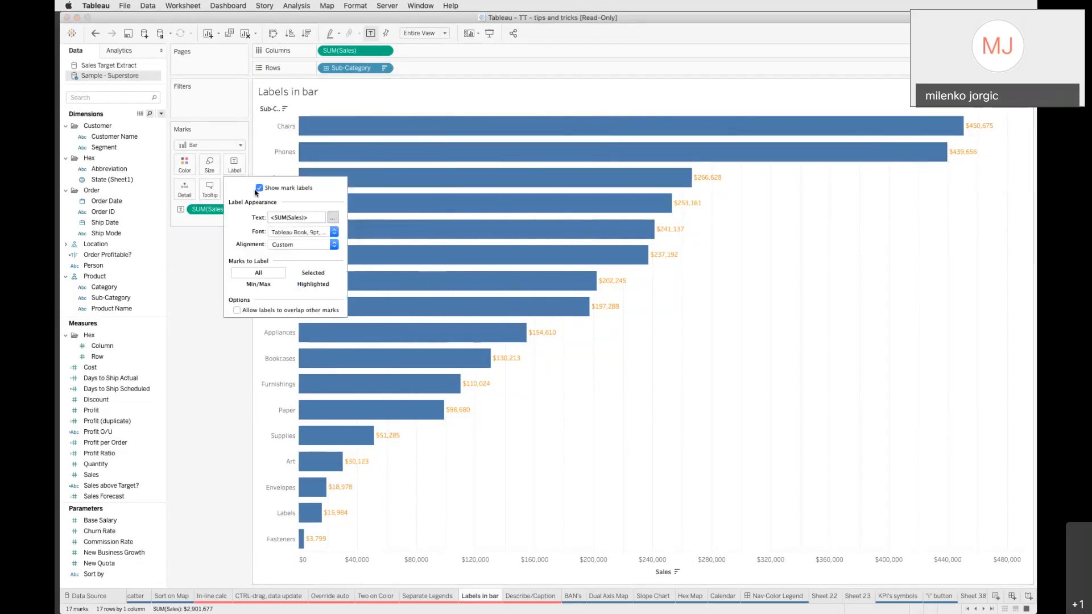
pyautogui.click(286, 245)
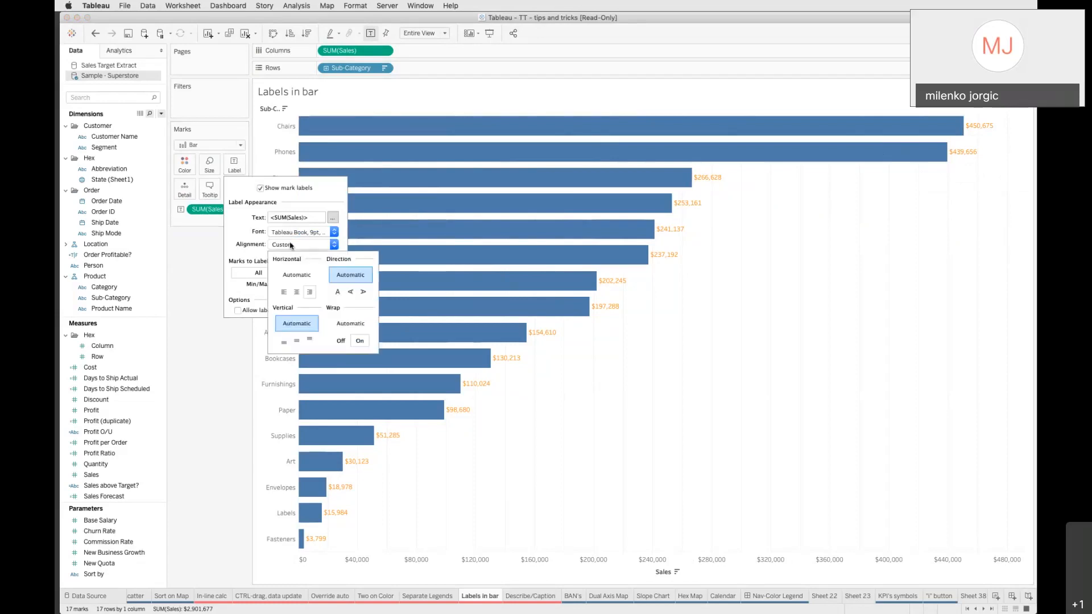
pyautogui.click(296, 294)
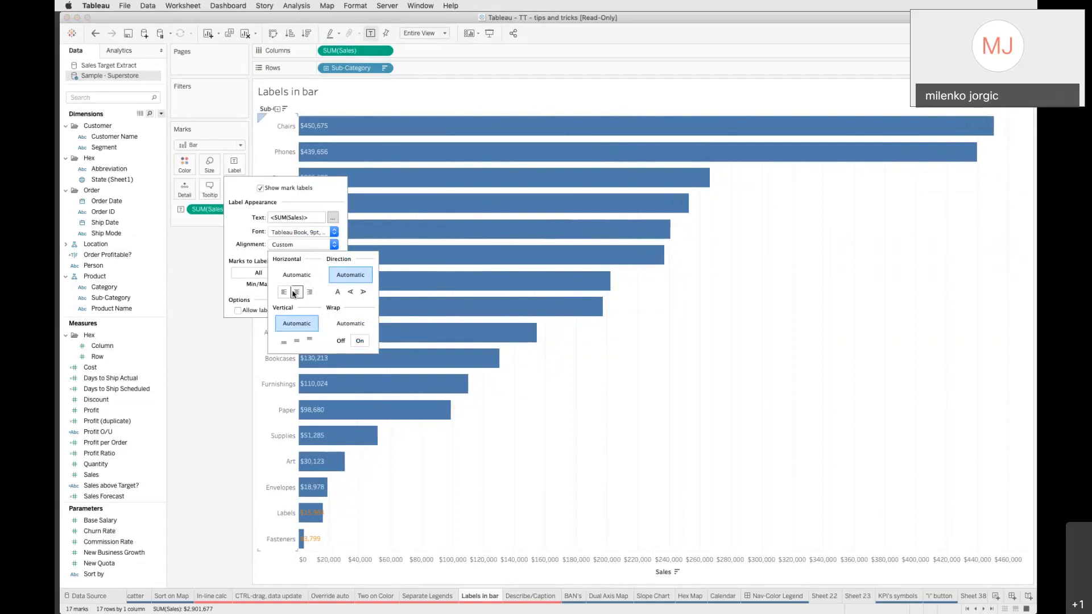
pyautogui.click(309, 293)
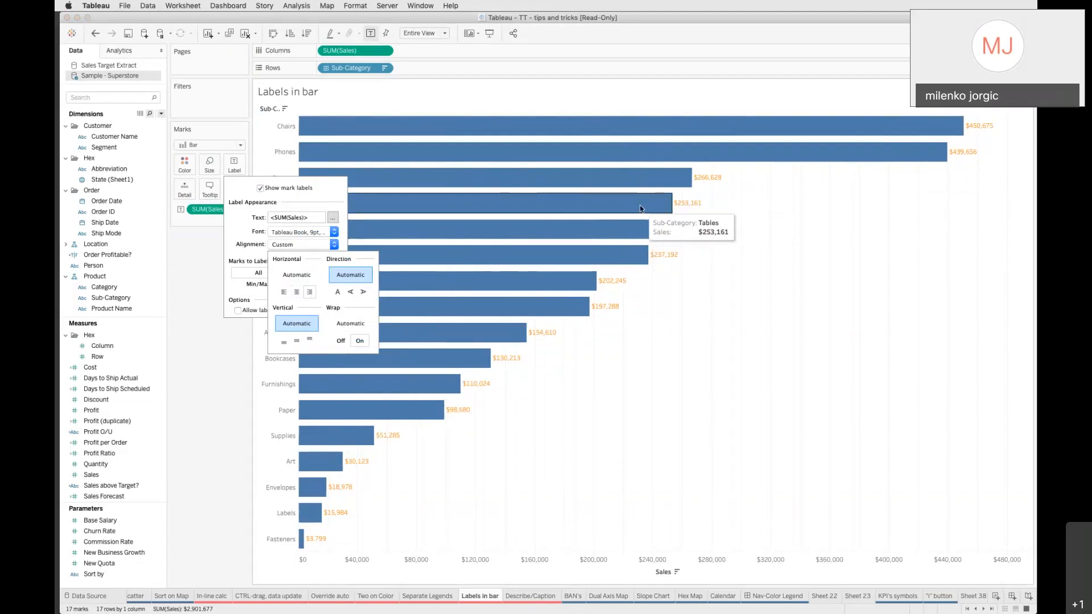
pyautogui.click(211, 442)
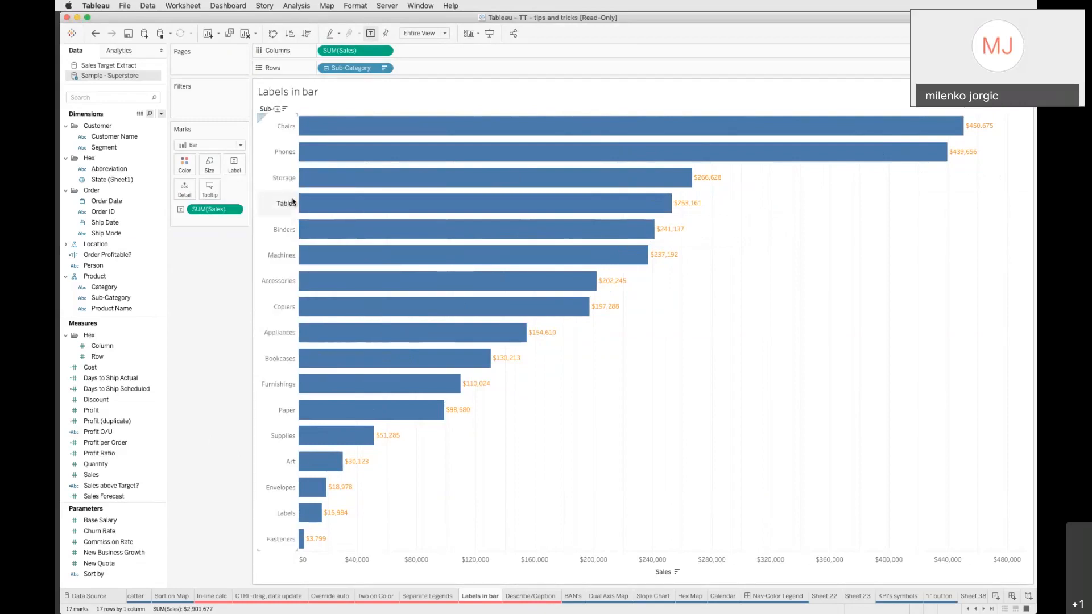
# Duplicate SUM(Sales) on Columns and set the second measure's mark type to Gantt Bar
pyautogui.moveTo(341, 50); pyautogui.dragTo(428, 50)
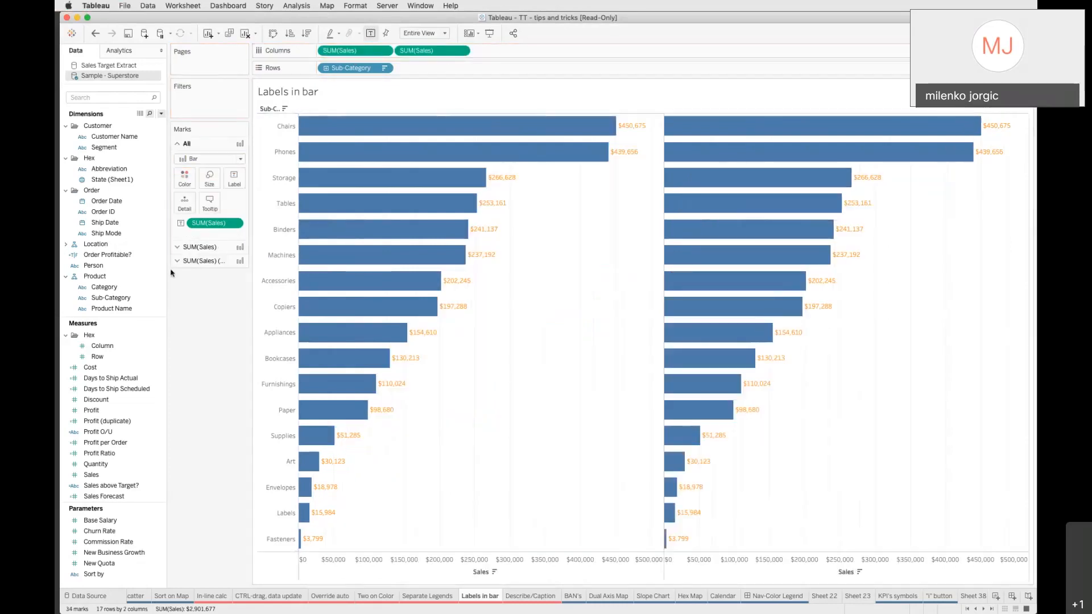
pyautogui.click(201, 261)
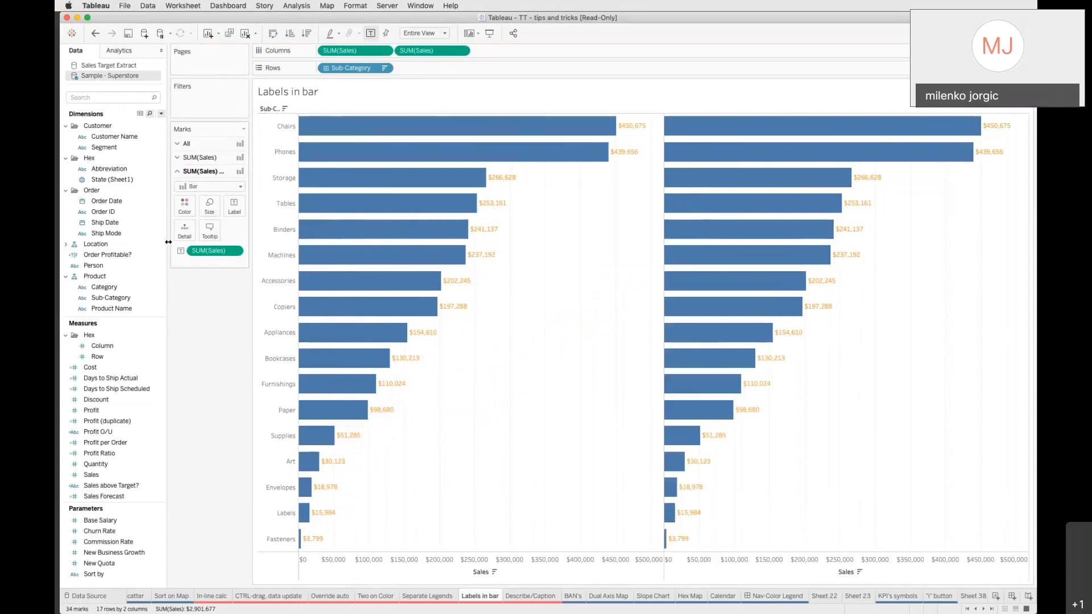
pyautogui.click(210, 186)
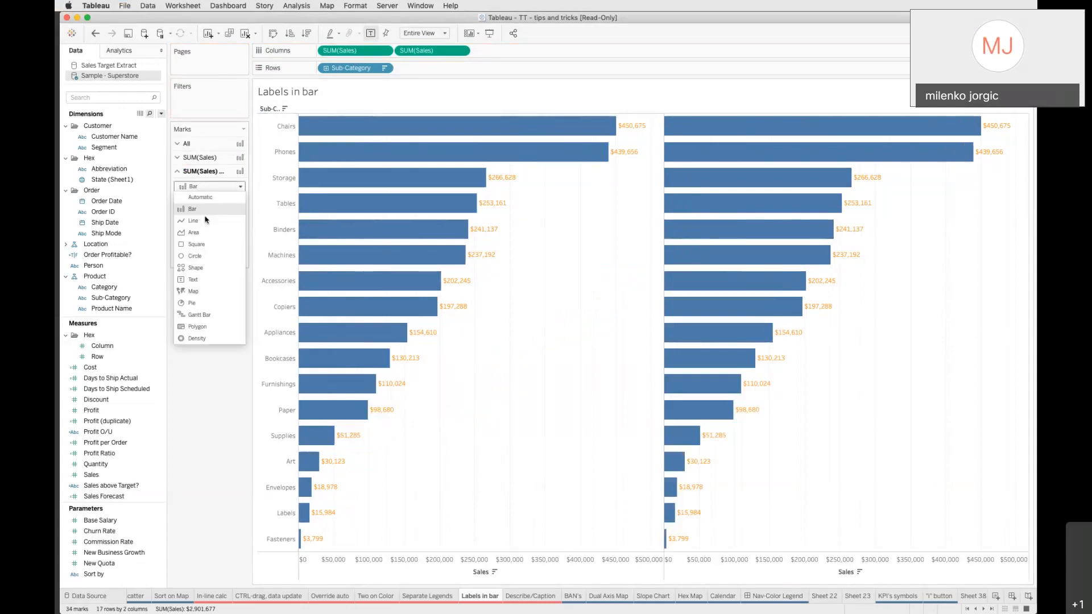
pyautogui.click(207, 314)
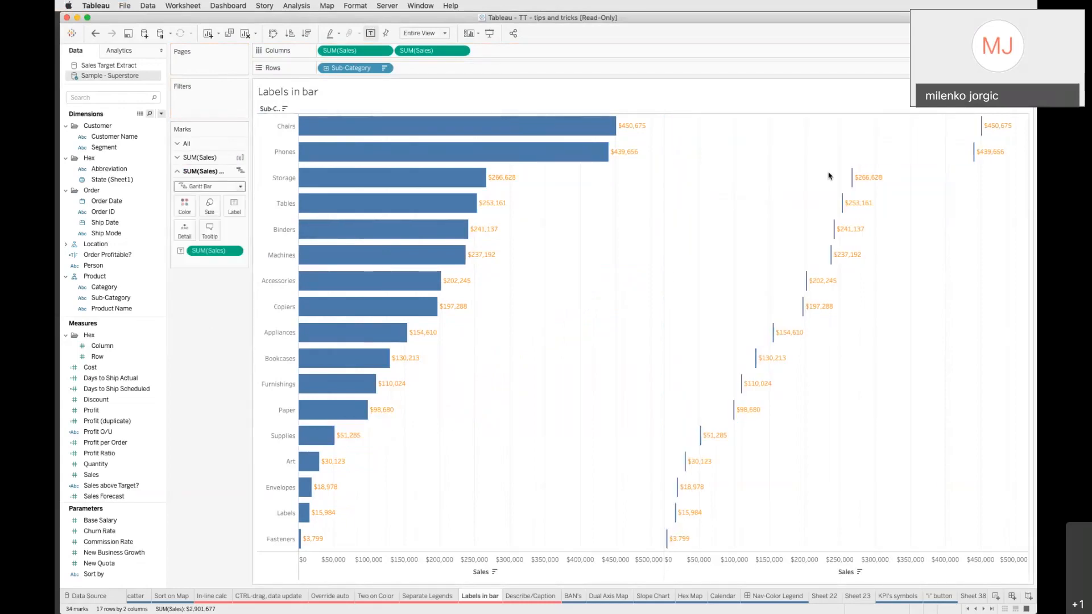
# Turn off the labels on the first SUM(Sales) bar chart and remove SUM(Sales) from its Label
pyautogui.moveTo(1011, 126)
pyautogui.click(177, 159)
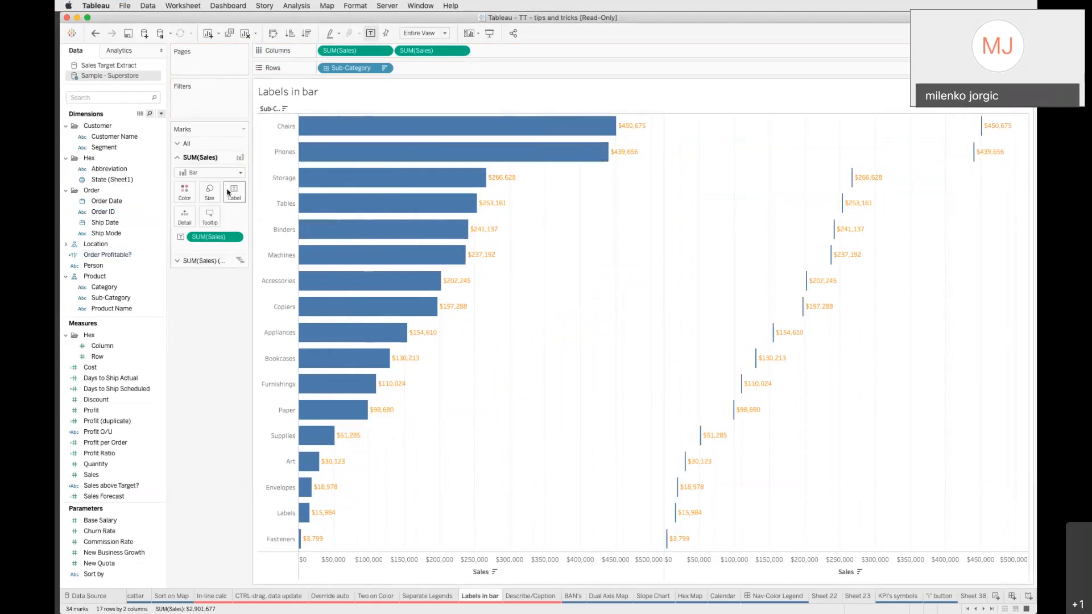
pyautogui.click(228, 192)
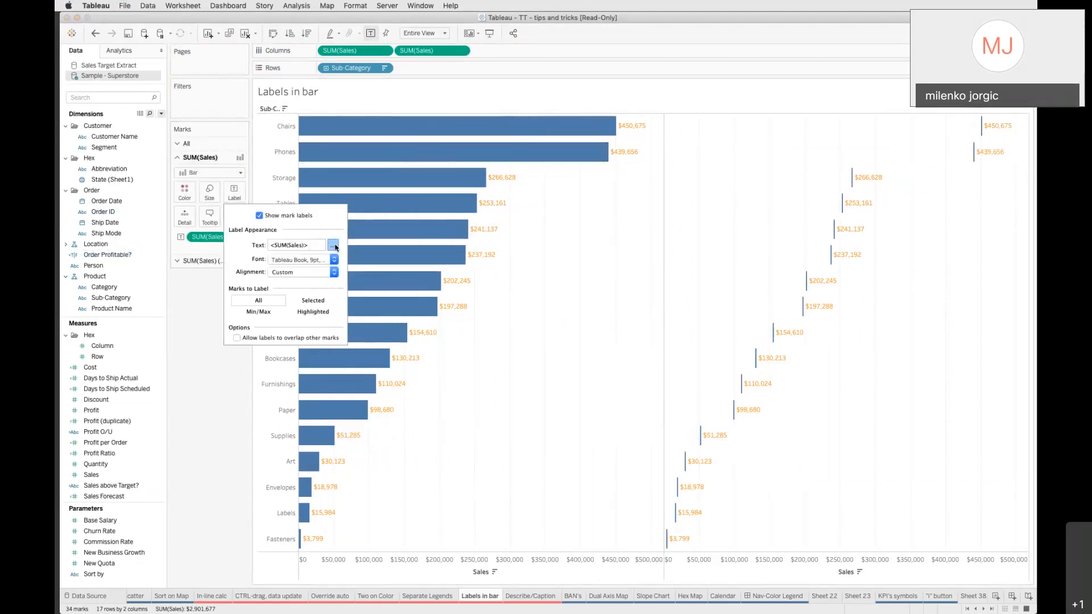
pyautogui.click(332, 245)
pyautogui.click(617, 392)
pyautogui.click(259, 216)
pyautogui.click(203, 358)
pyautogui.moveTo(215, 237); pyautogui.dragTo(199, 307)
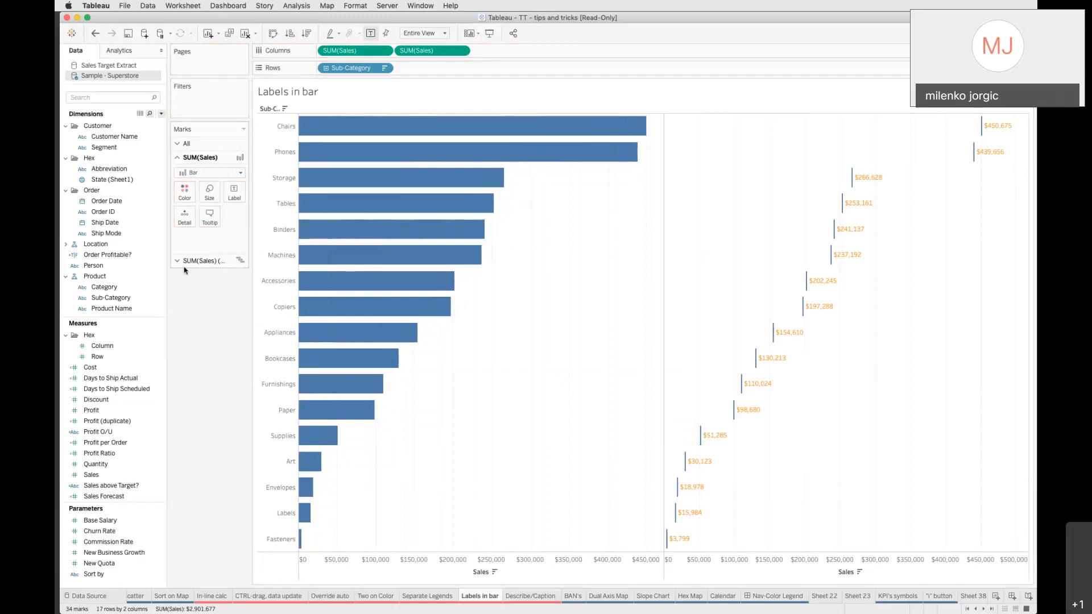
# Set the Gantt Bar mark labels' horizontal alignment to left
pyautogui.click(175, 265)
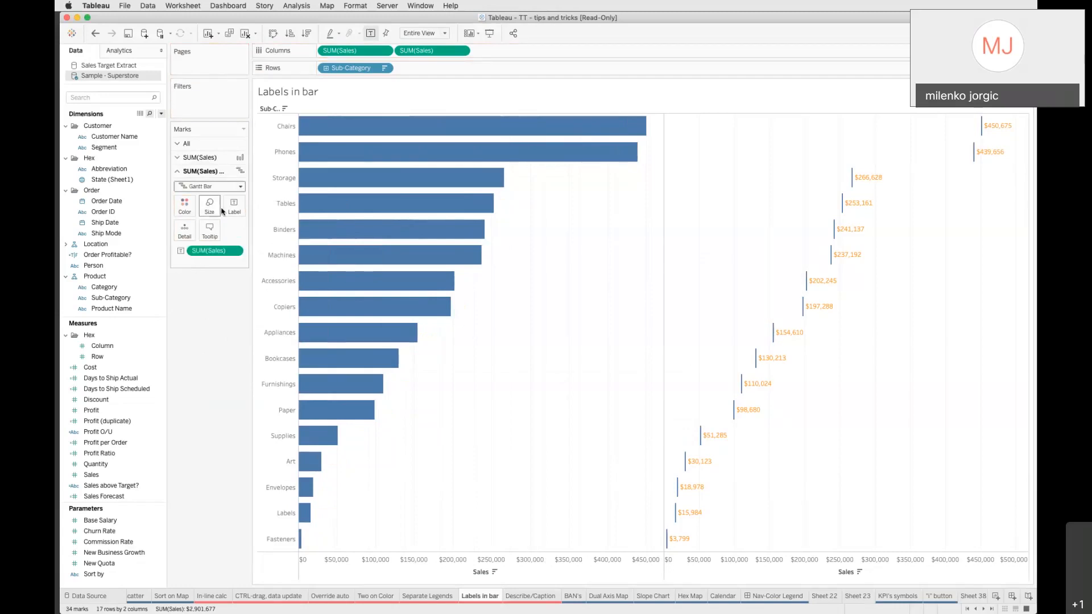
pyautogui.click(232, 208)
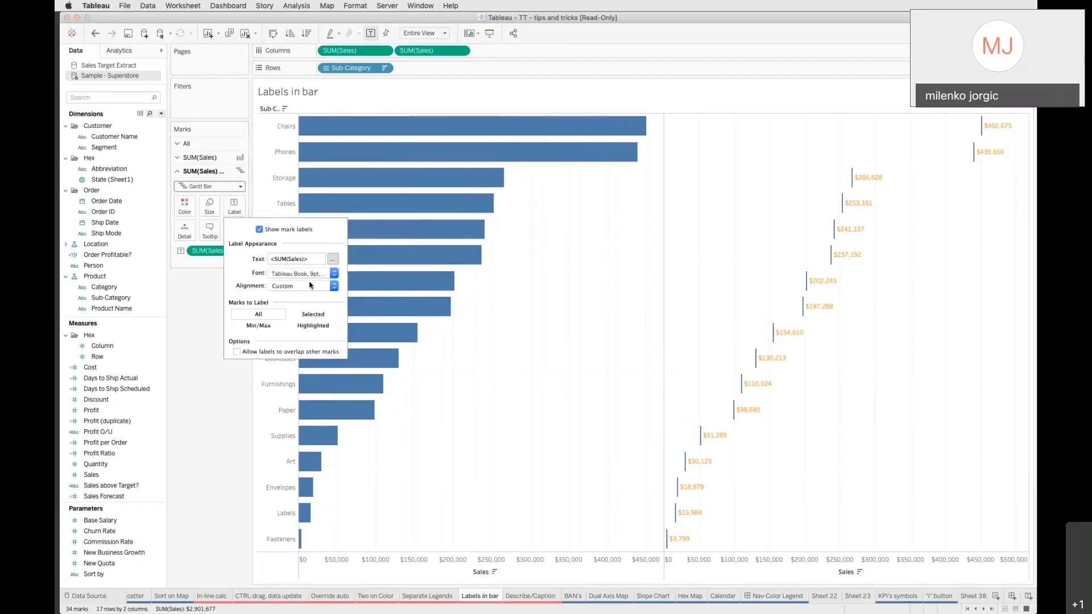
pyautogui.click(311, 286)
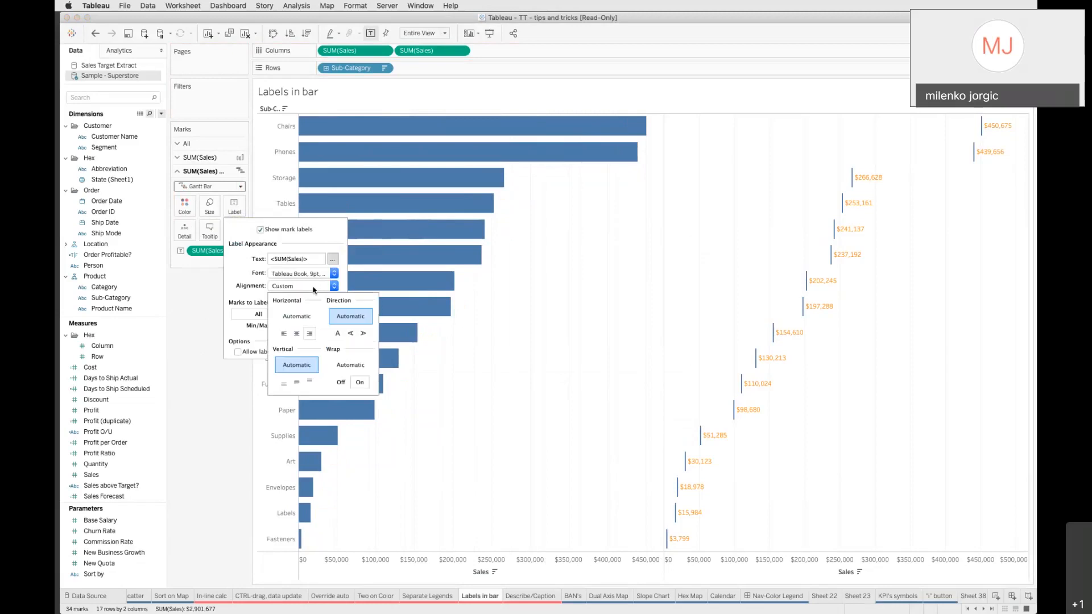
pyautogui.click(283, 334)
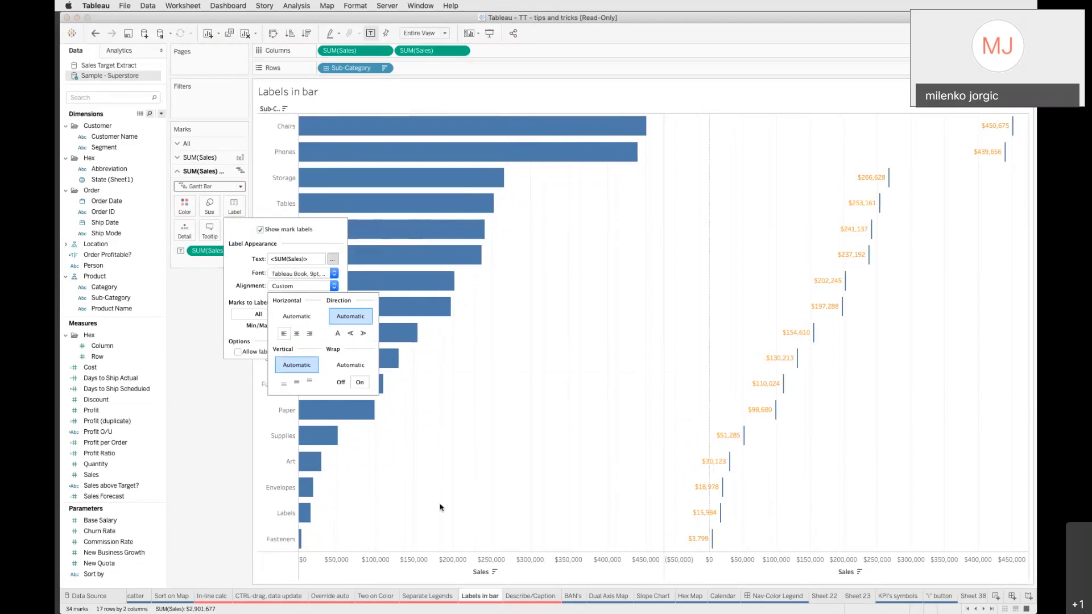
pyautogui.click(203, 476)
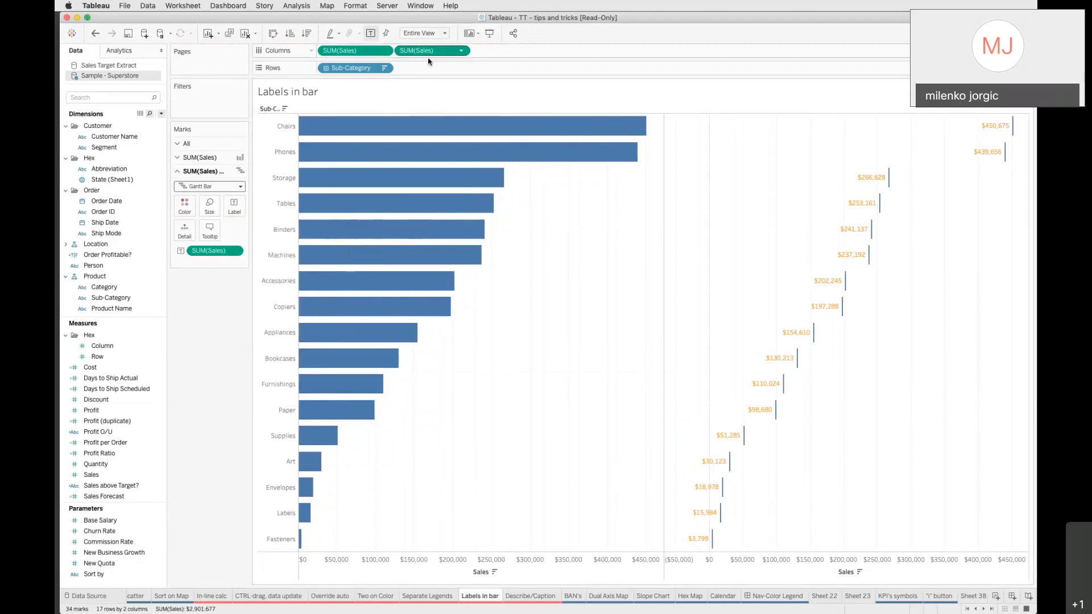
# Make the two SUM(Sales) measures a dual axis and color the Gantt Bar marks black
pyautogui.click(462, 51)
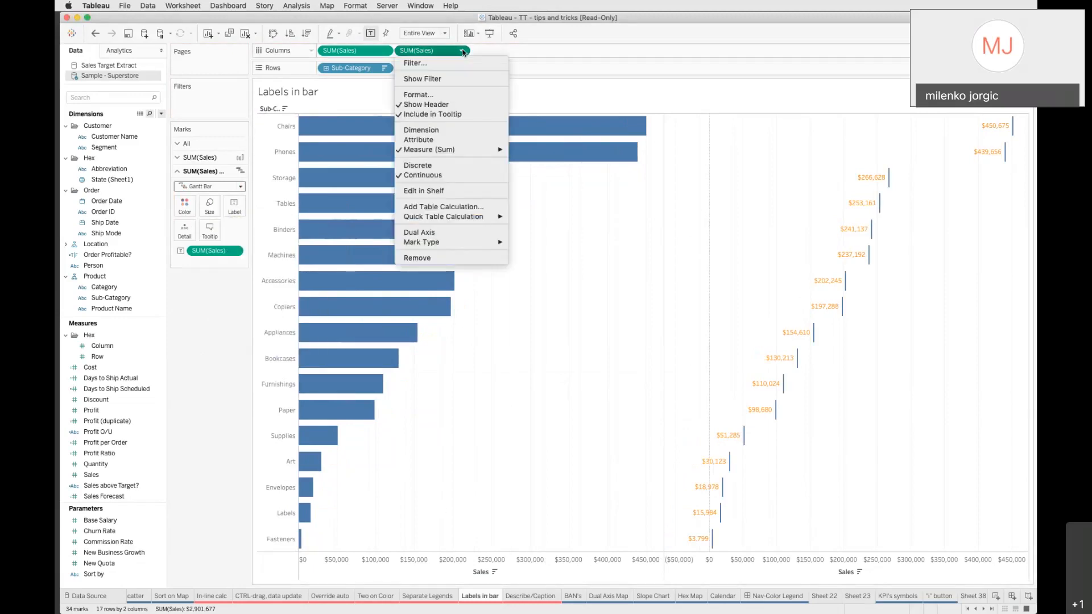
pyautogui.click(459, 233)
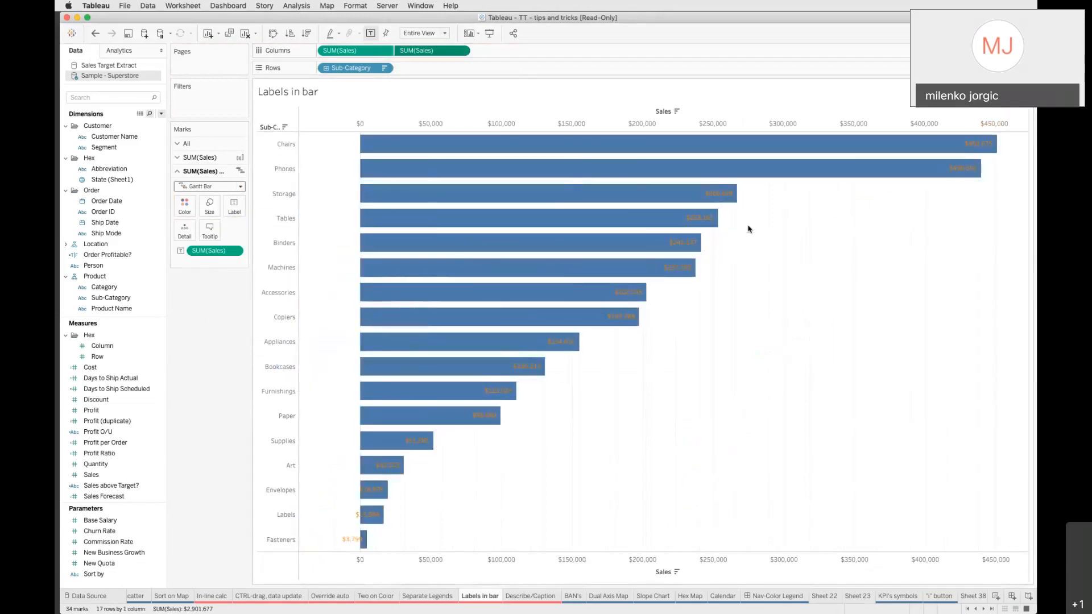
pyautogui.click(185, 211)
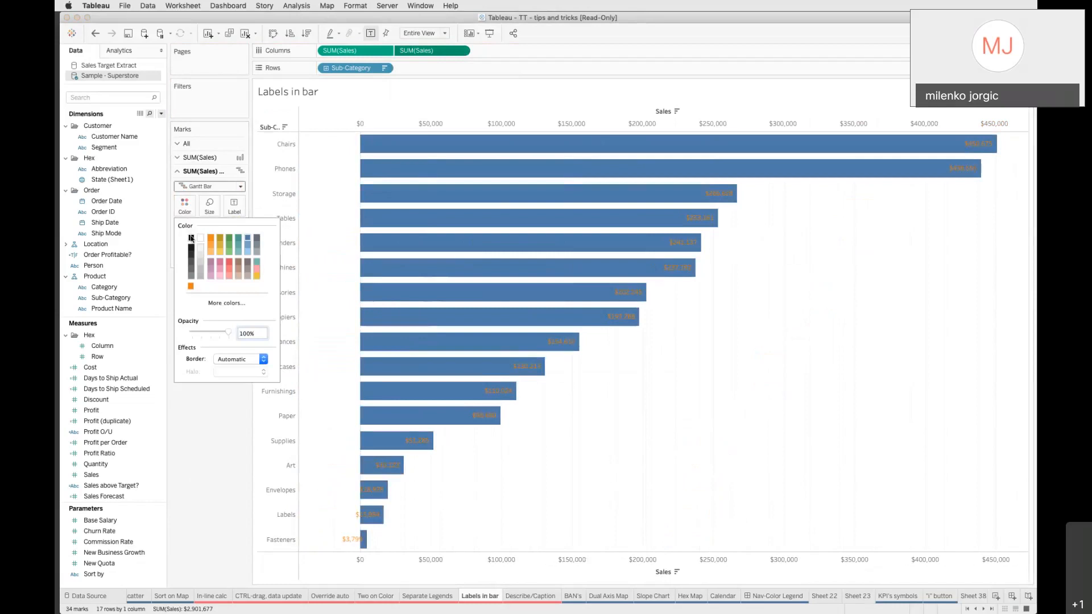
pyautogui.click(200, 429)
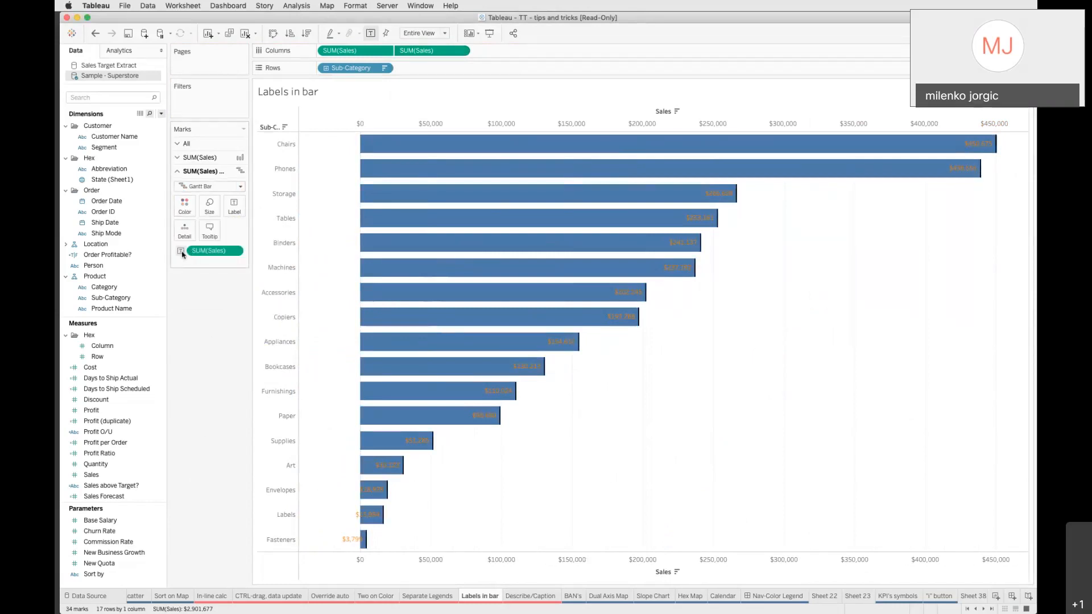
# Edit the Gantt Bar label text and change its font color to black
pyautogui.click(235, 207)
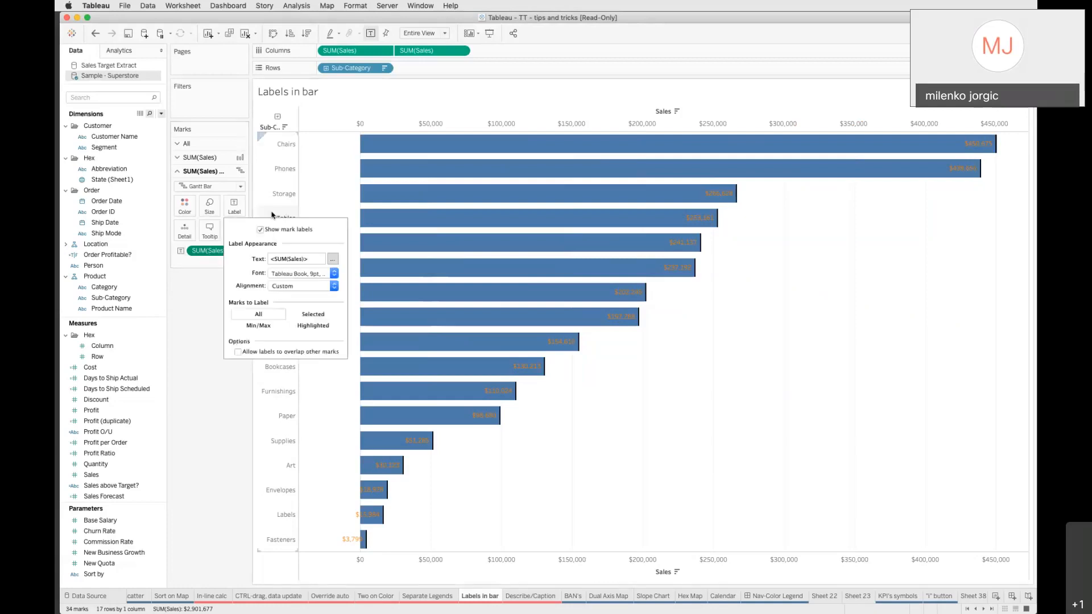
pyautogui.click(333, 259)
pyautogui.click(583, 261)
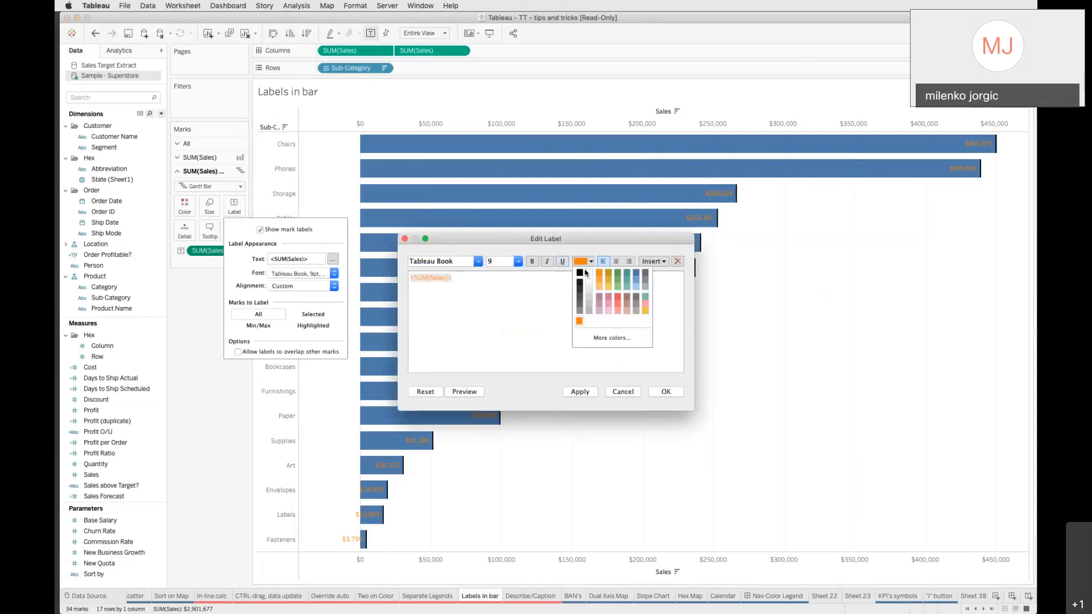
pyautogui.click(485, 275)
pyautogui.press('super+a')
pyautogui.click(586, 263)
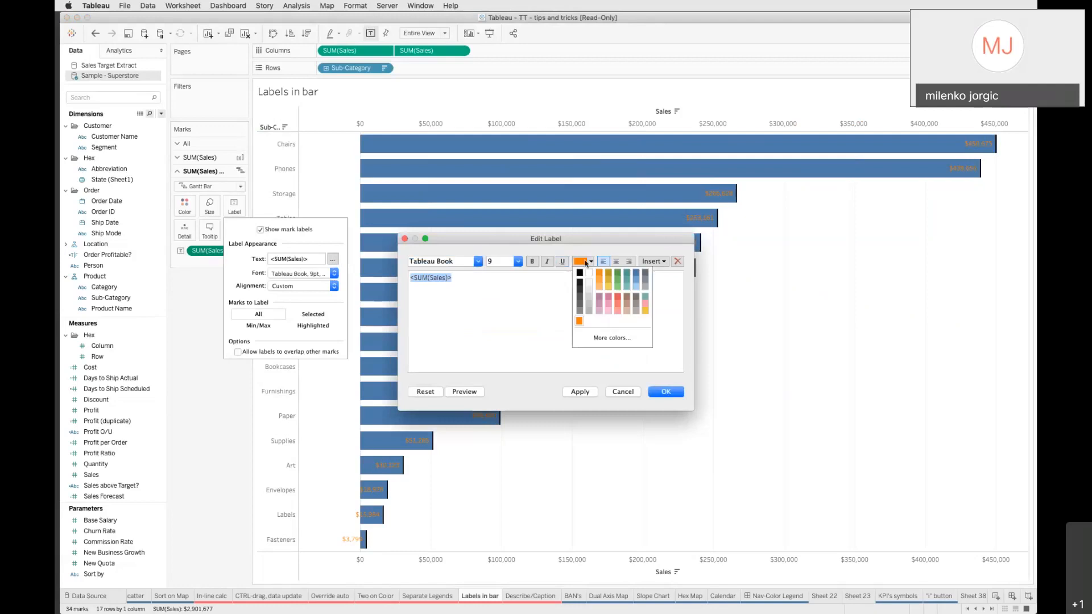
pyautogui.click(579, 273)
pyautogui.click(666, 391)
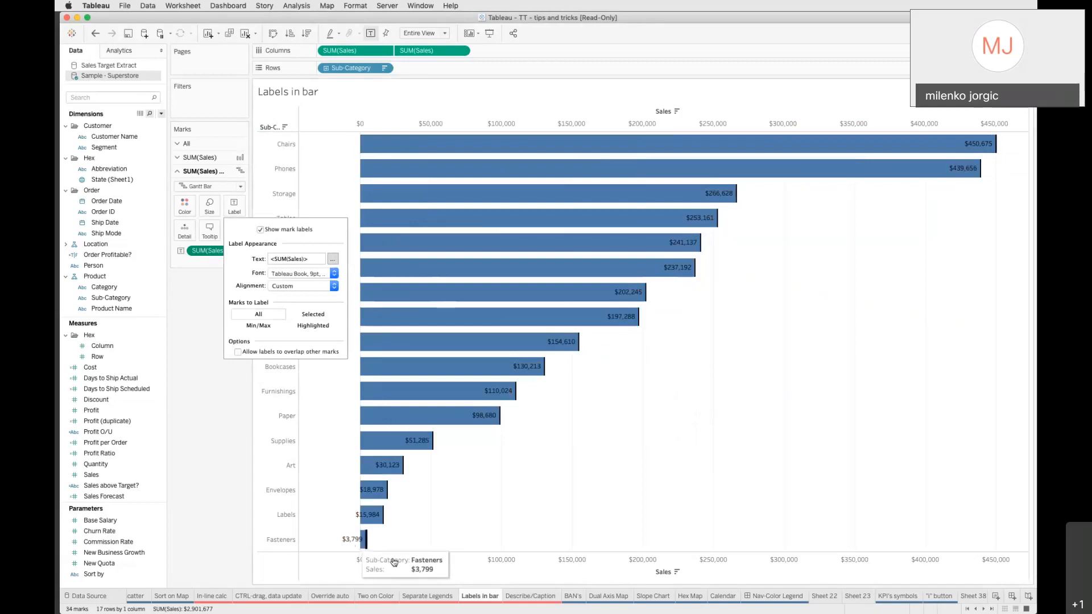
# On the Describe/Caption sheet, add the default comment "Profit by order coming from Superstore" to the Profit per Order field
pyautogui.click(523, 597)
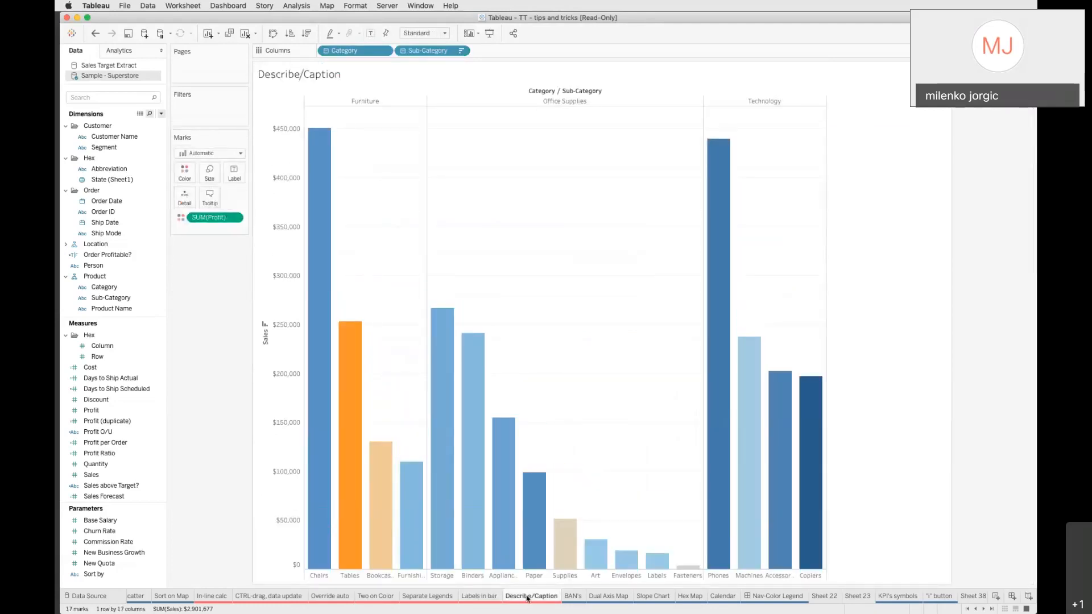
pyautogui.moveTo(362, 458)
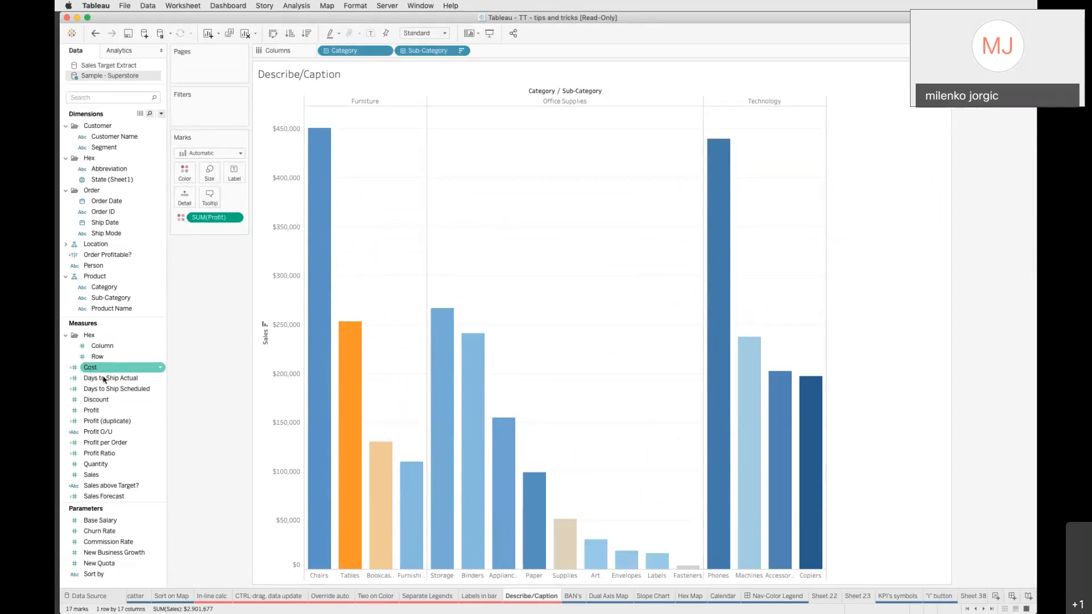
pyautogui.click(93, 444)
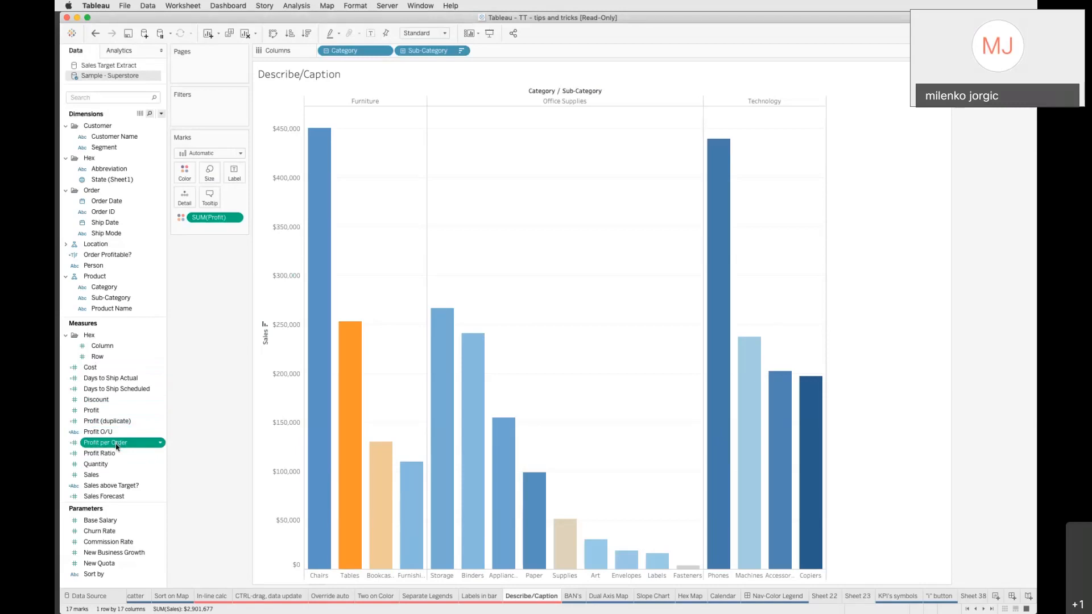
pyautogui.click(160, 443)
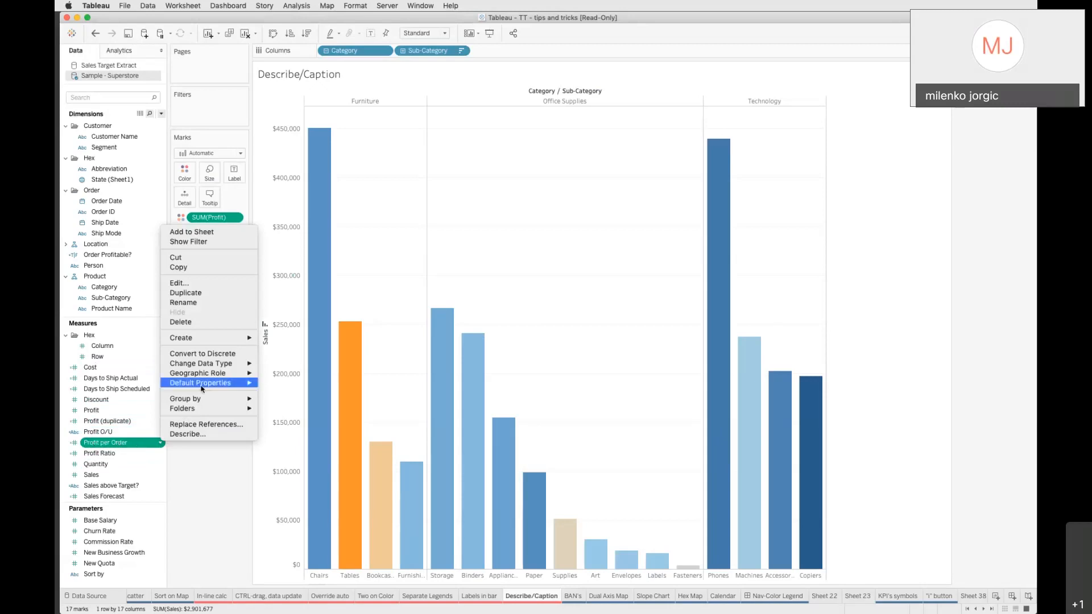
pyautogui.moveTo(199, 387)
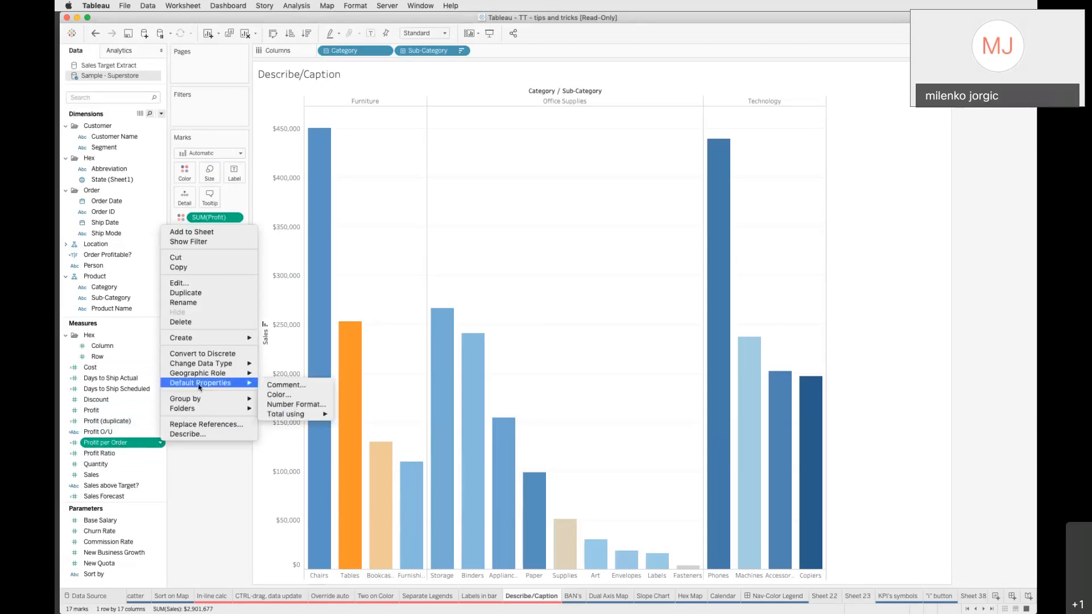
pyautogui.click(287, 386)
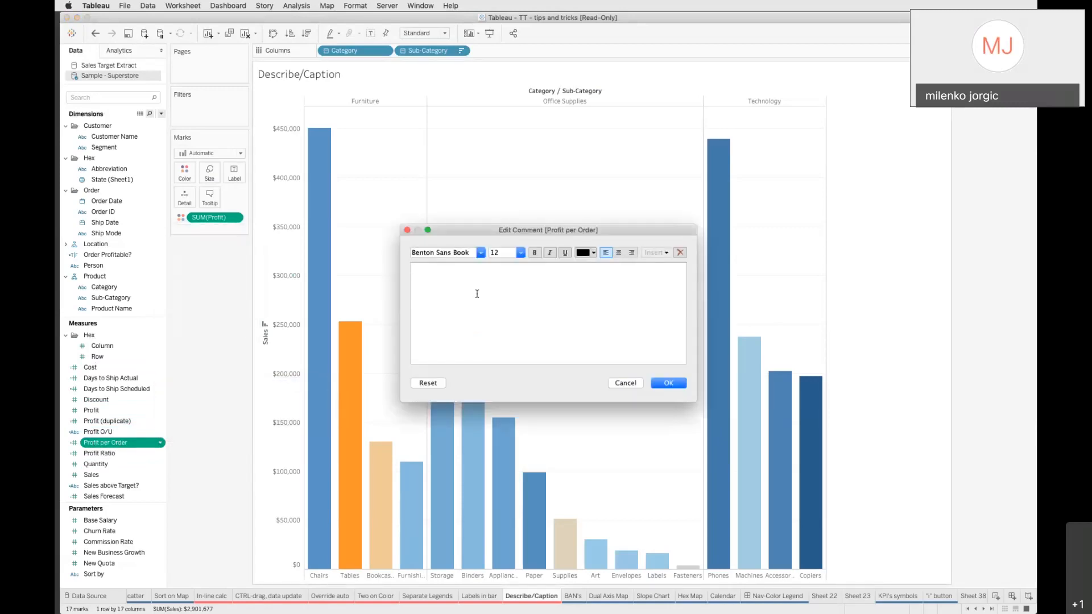
pyautogui.write('Profit by order coming from Superstore')
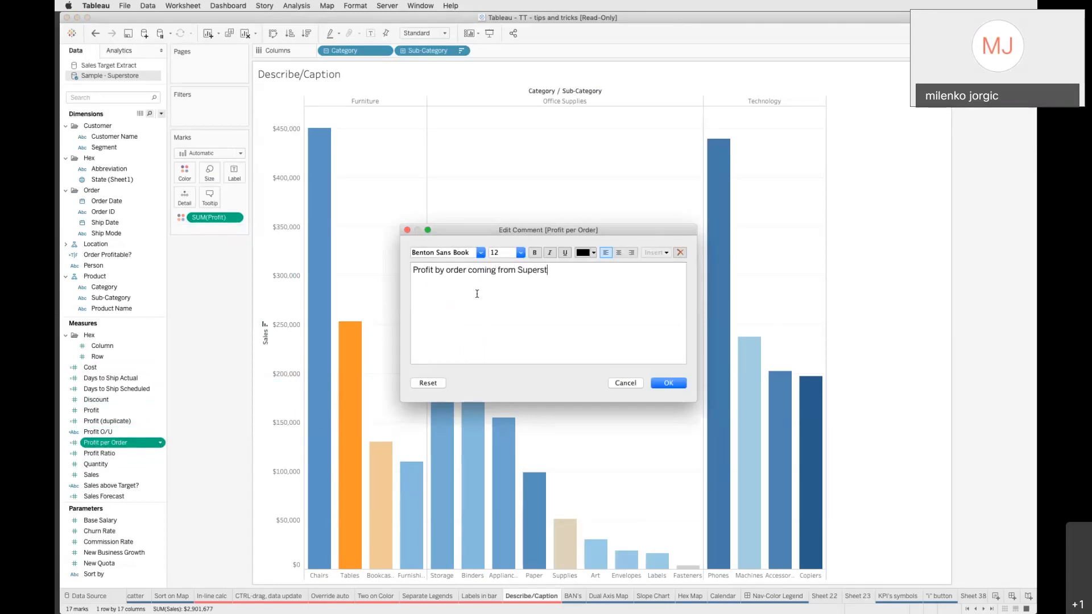
pyautogui.click(667, 383)
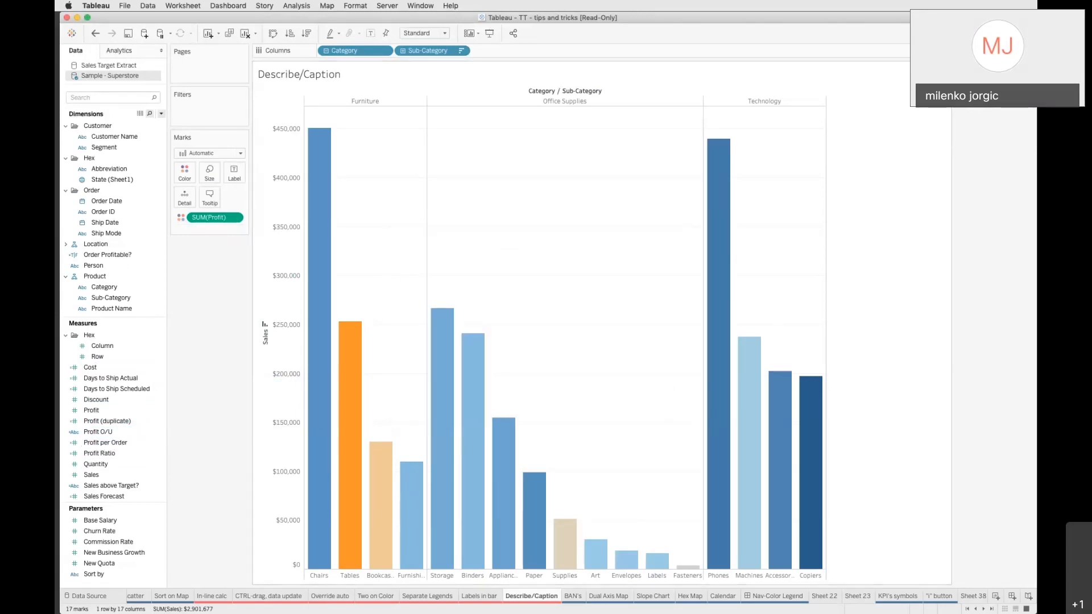
pyautogui.moveTo(113, 448)
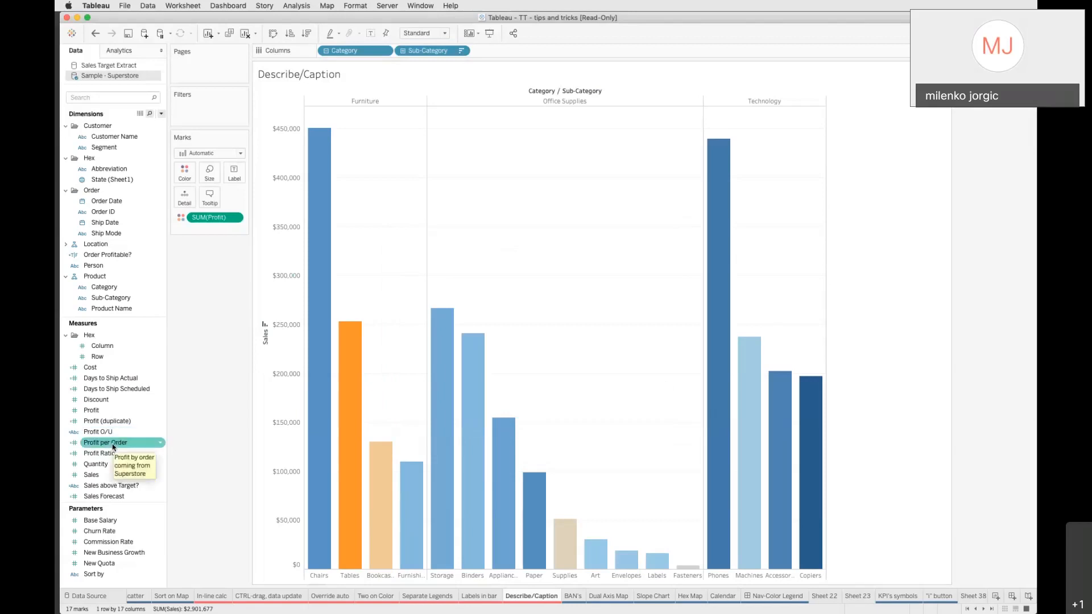
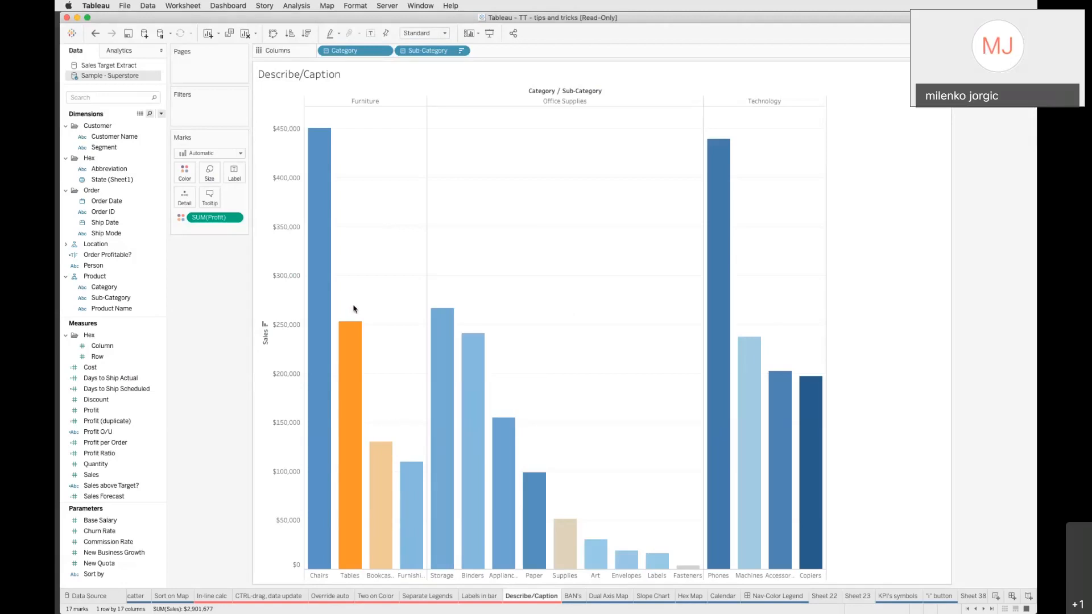
# Show the worksheet caption on the Describe/Caption sheet
pyautogui.rightClick(191, 288)
pyautogui.click(197, 272)
pyautogui.rightClick(196, 274)
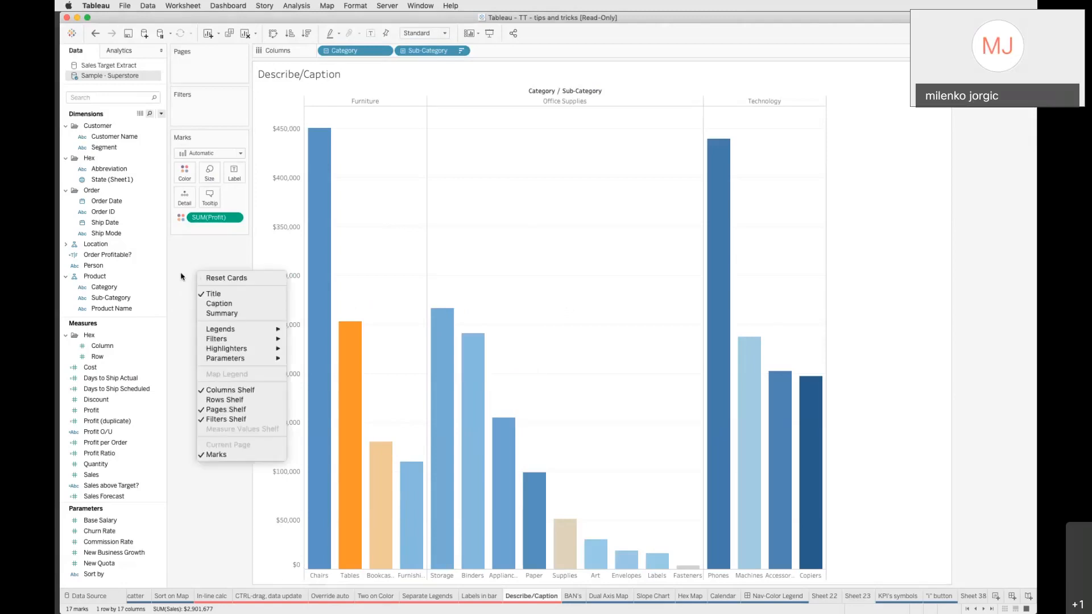
pyautogui.click(220, 304)
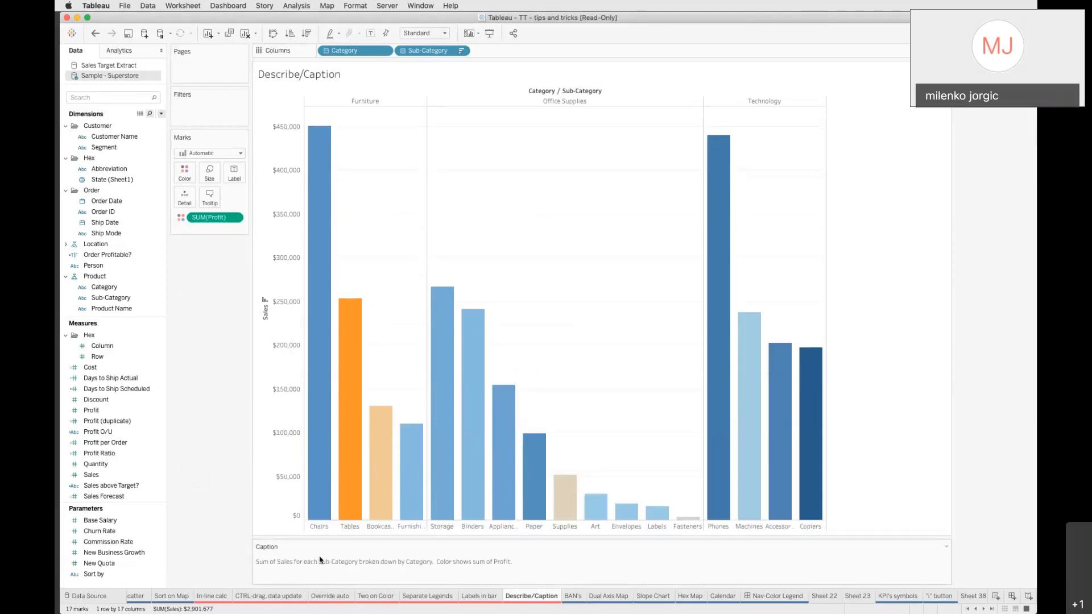
# Open the caption editor to review the automatically generated caption text
pyautogui.doubleClick(359, 564)
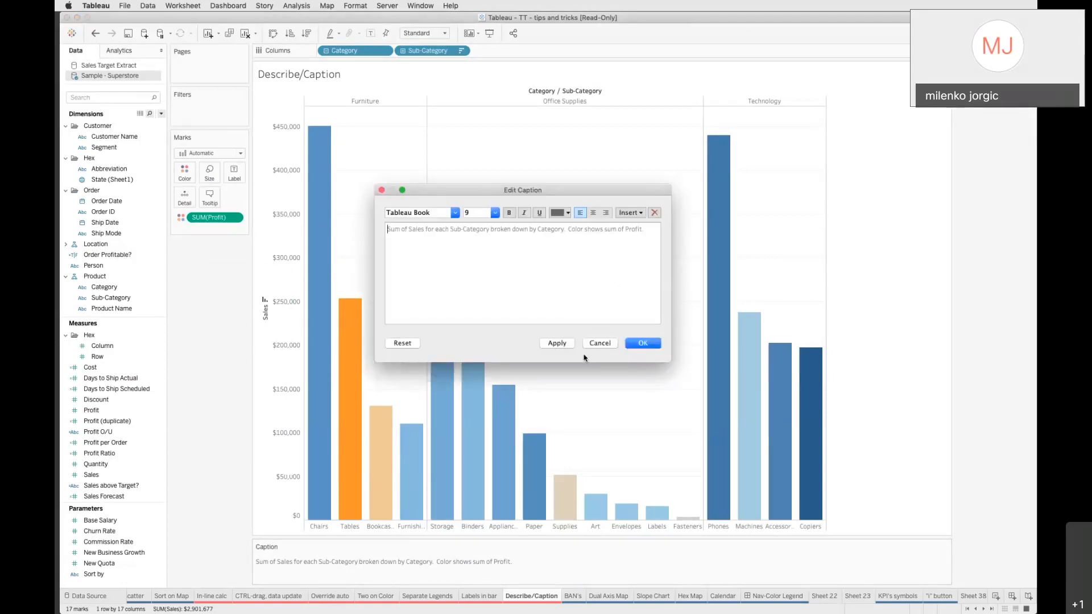
pyautogui.click(598, 346)
pyautogui.click(598, 345)
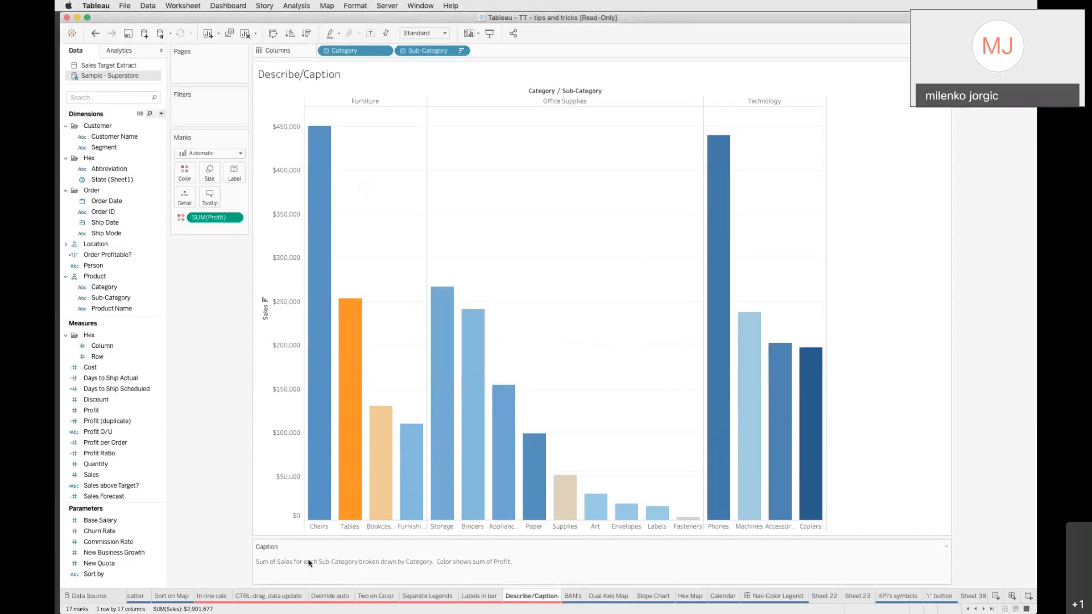
# Move the caption card above the Columns shelf
pyautogui.moveTo(274, 541); pyautogui.dragTo(280, 46)
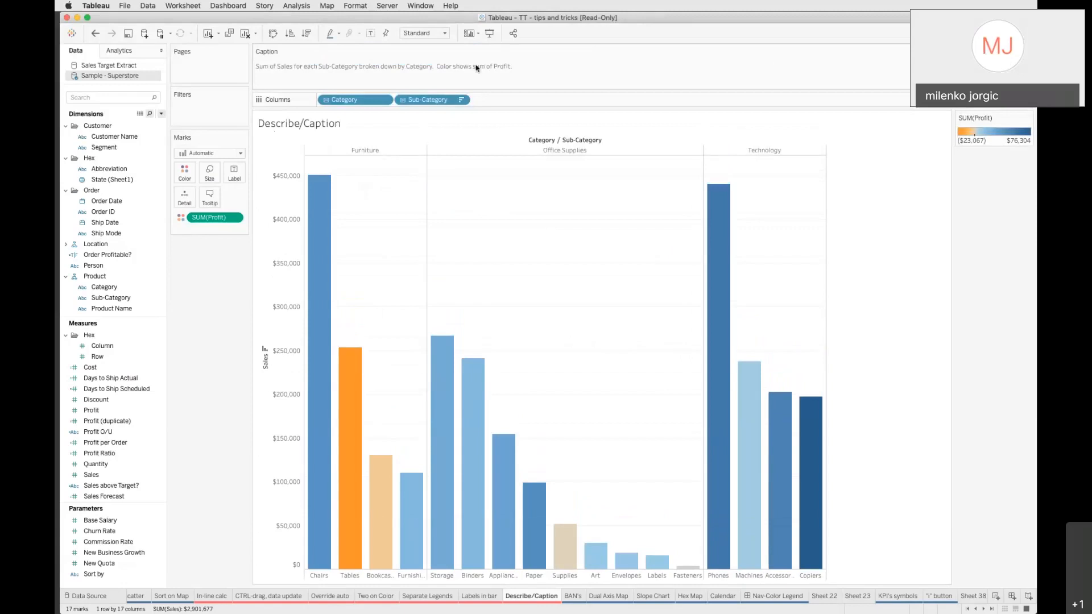
pyautogui.moveTo(518, 52); pyautogui.dragTo(207, 335)
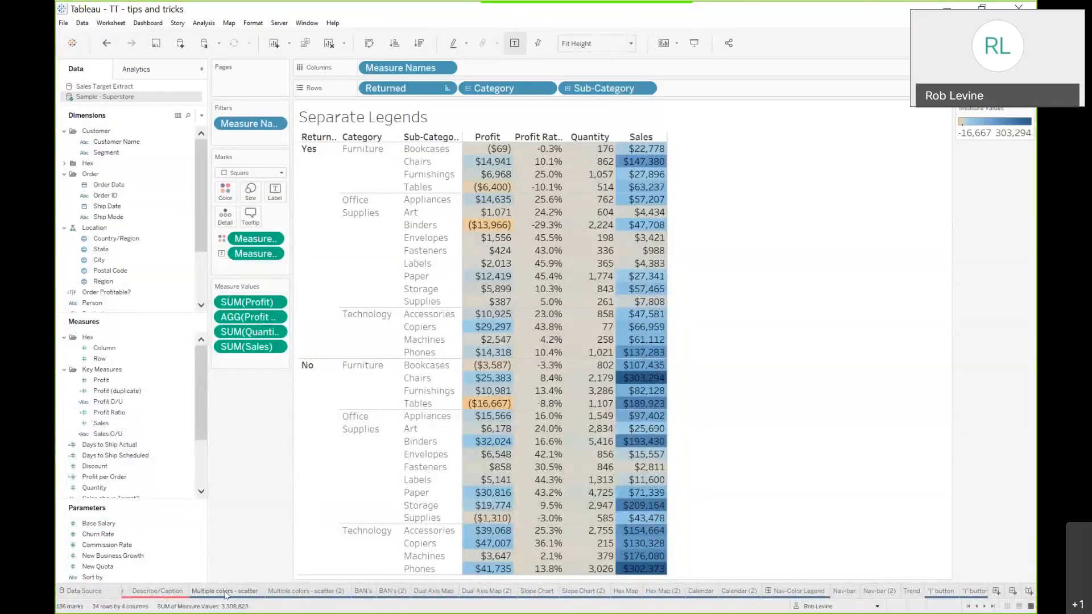
# On the Multiple colors - scatter (2) sheet, build a Profit and Sales scatter plot with Customer Name on detail
pyautogui.click(226, 592)
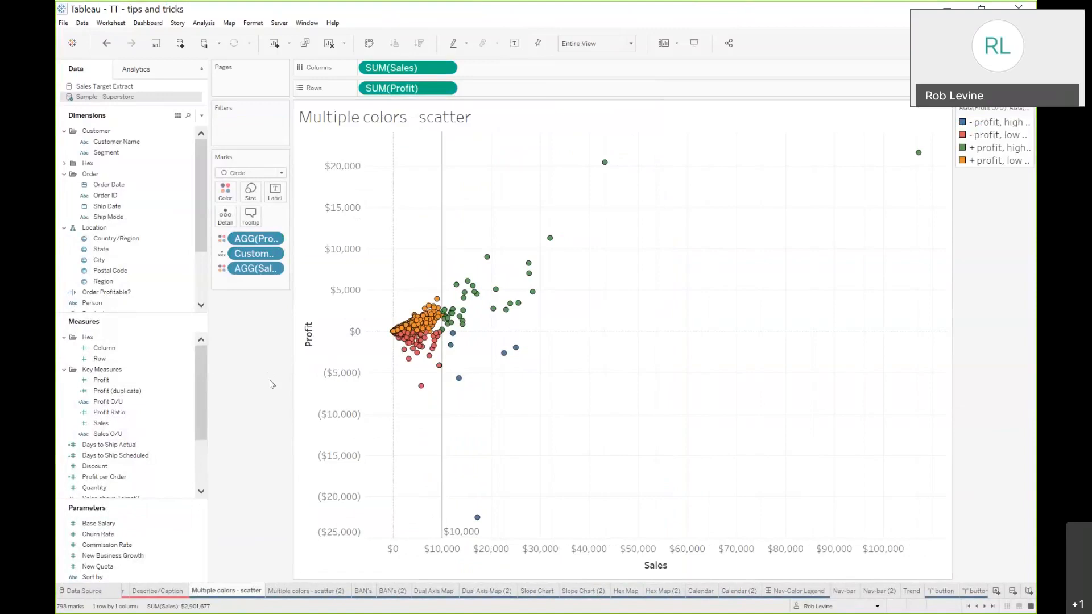
pyautogui.click(301, 591)
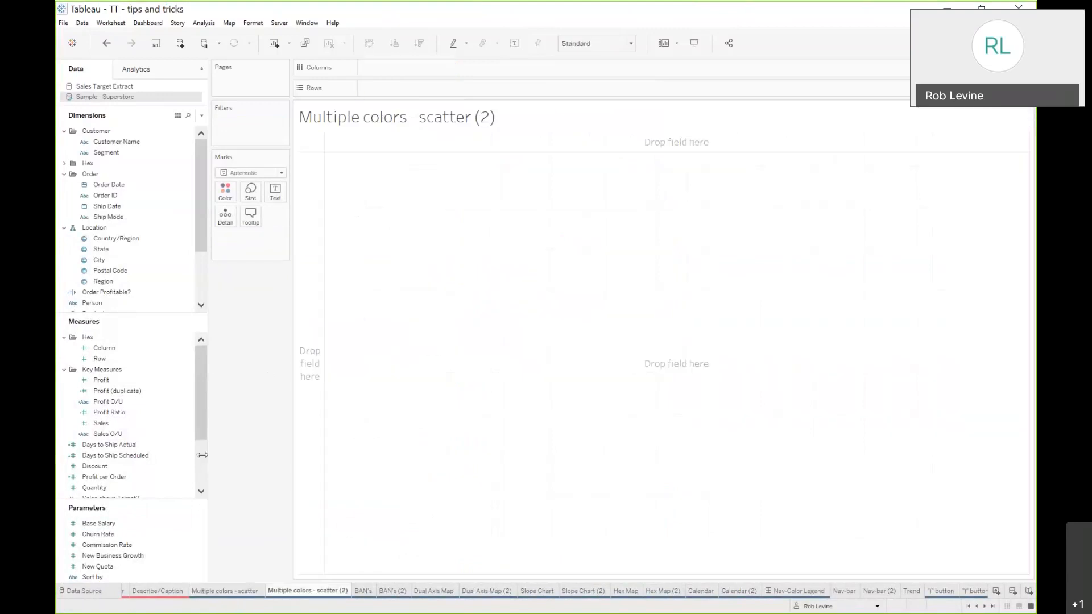
pyautogui.click(102, 434)
pyautogui.doubleClick(101, 423)
pyautogui.click(101, 380)
pyautogui.doubleClick(101, 380)
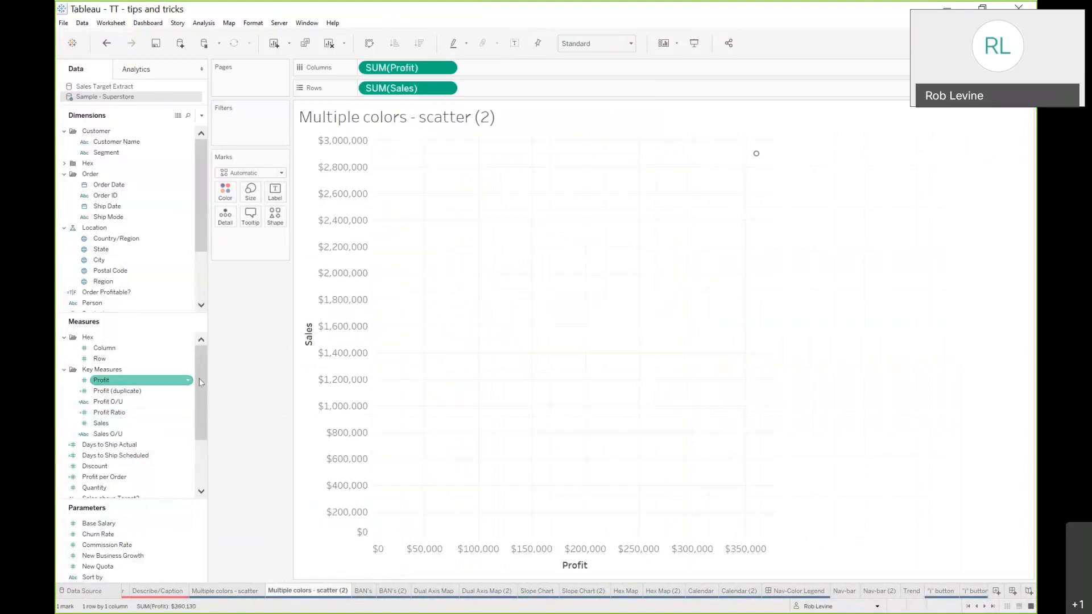
pyautogui.moveTo(108, 142); pyautogui.dragTo(531, 214)
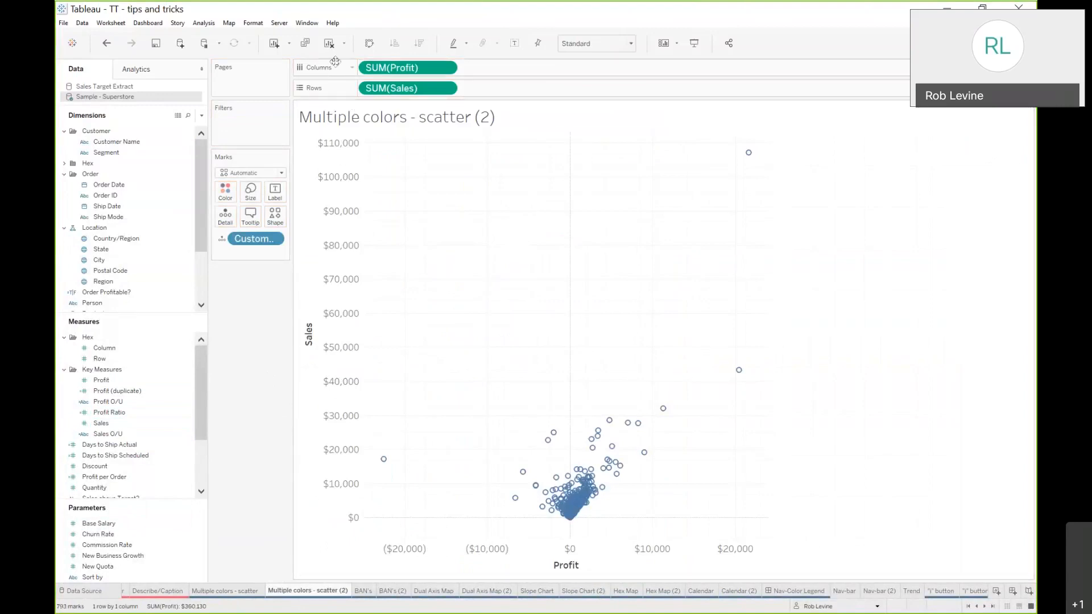
# Swap the axes so Sales is on columns and Profit on rows, and set the mark type to Circle
pyautogui.click(370, 45)
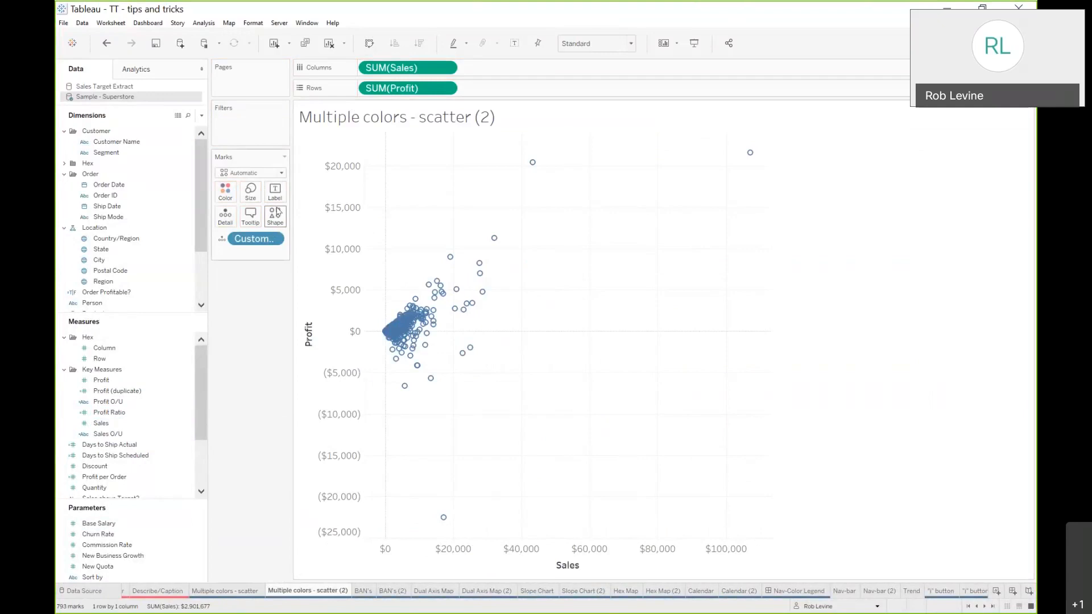
pyautogui.click(276, 173)
pyautogui.click(237, 244)
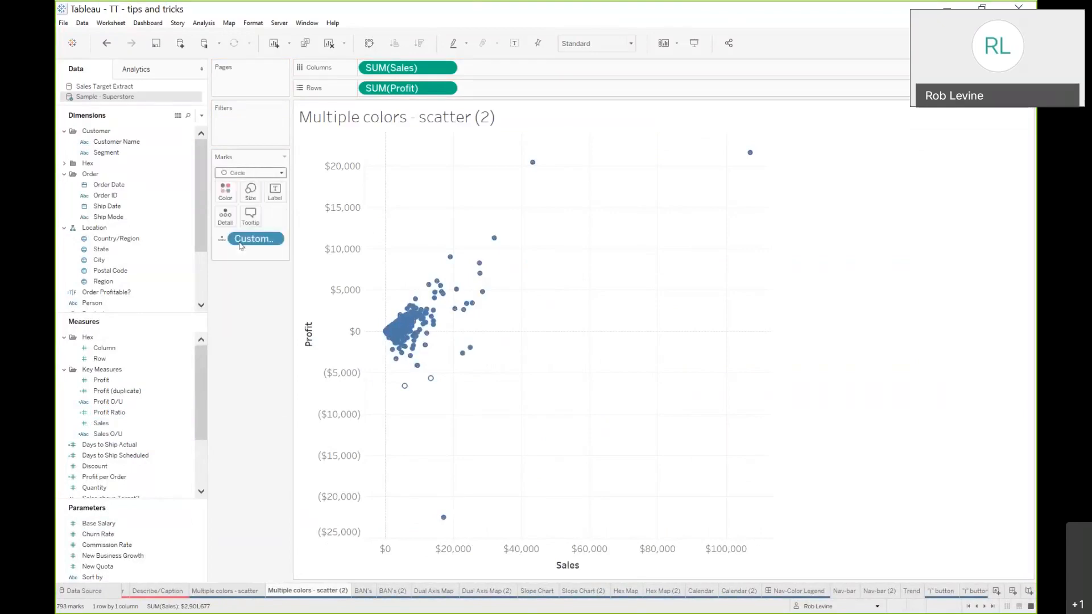
# Review the formulas of the Profit O/U and Sales O/U calculated fields
pyautogui.click(141, 401)
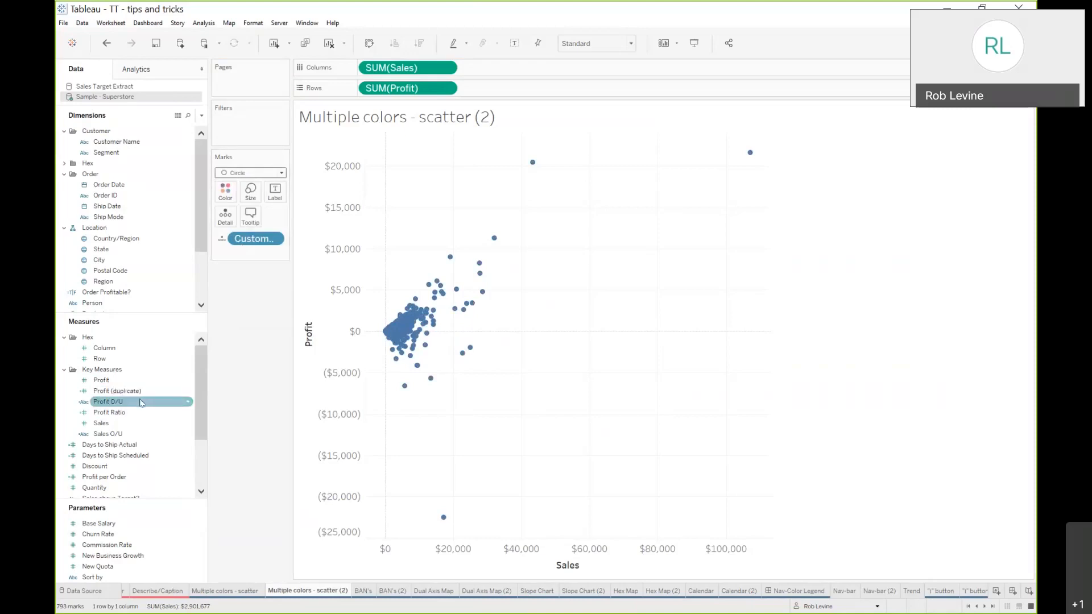
pyautogui.rightClick(141, 402)
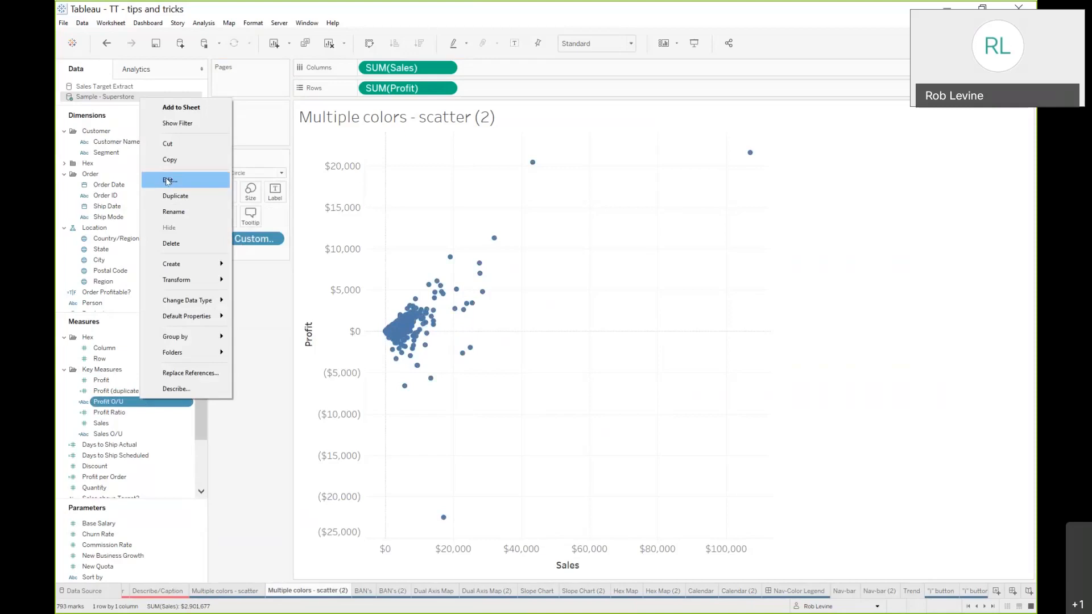
pyautogui.click(203, 189)
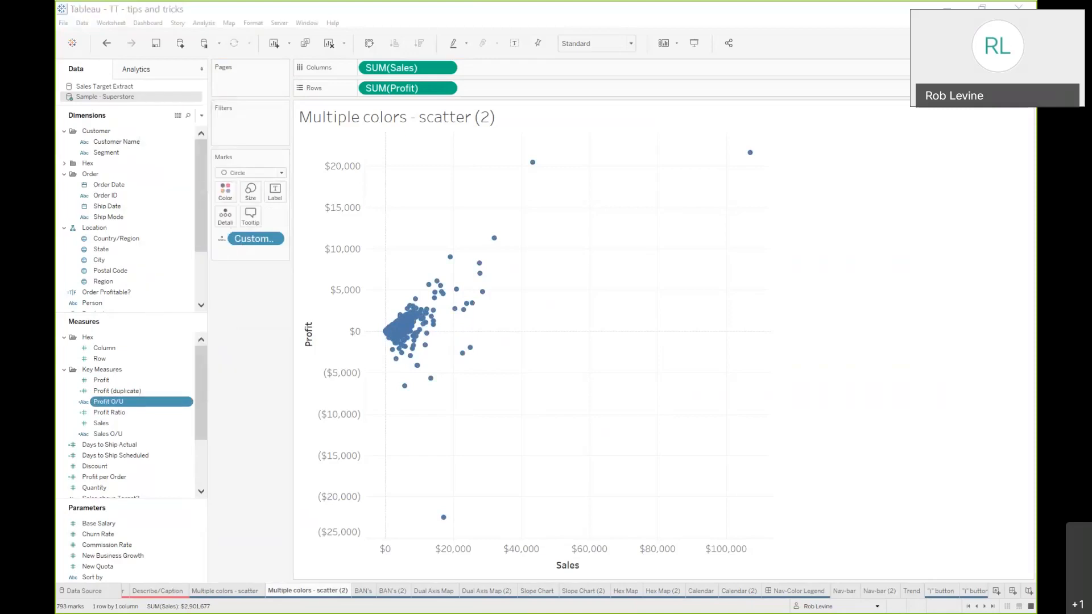
pyautogui.moveTo(1009, 164); pyautogui.dragTo(663, 163)
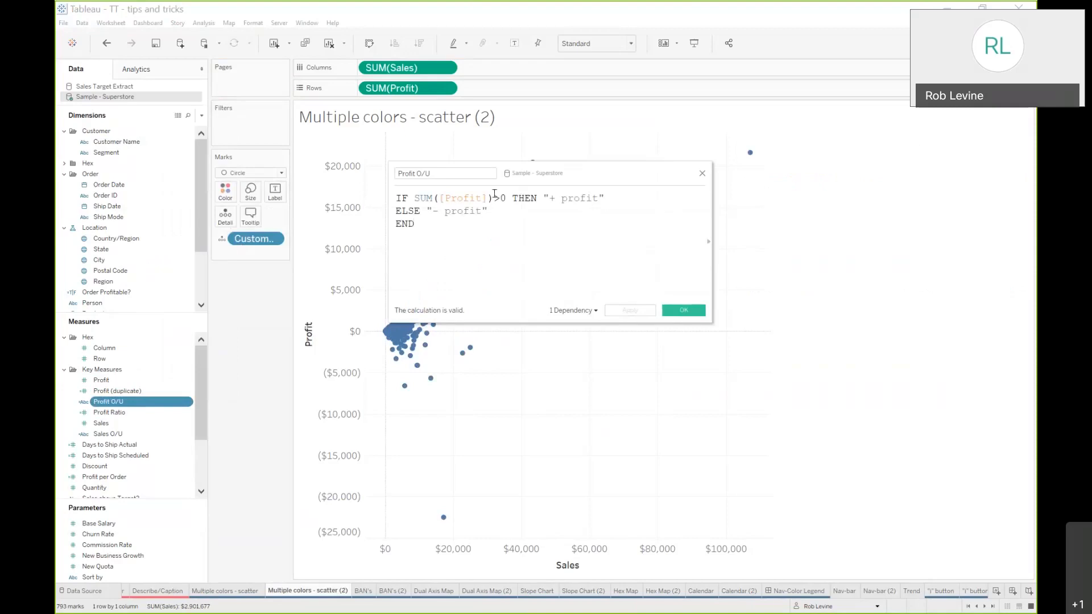
pyautogui.moveTo(549, 198); pyautogui.dragTo(597, 195)
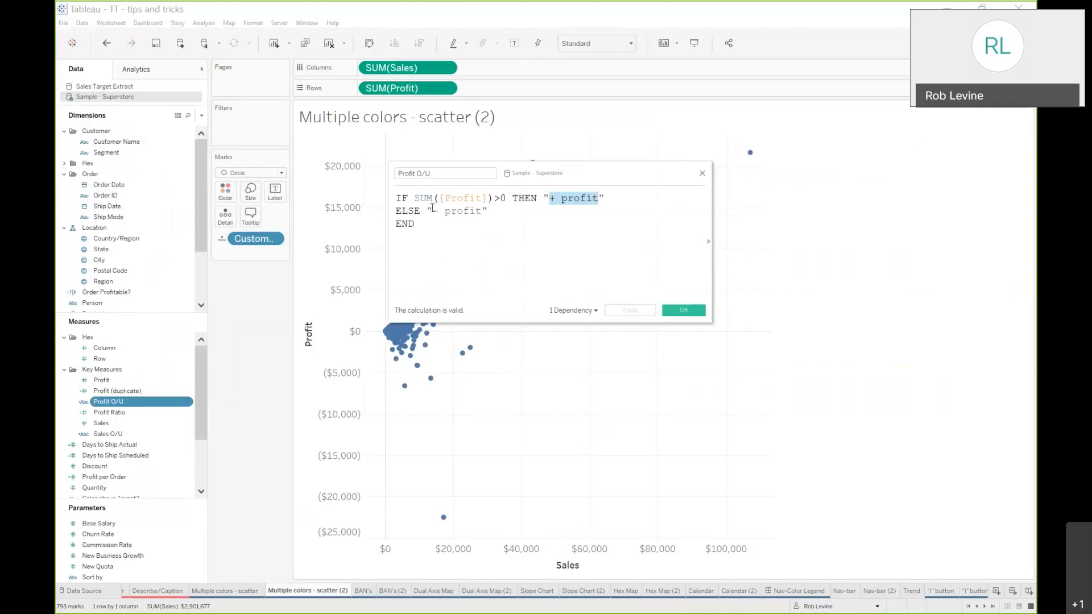
pyautogui.click(683, 310)
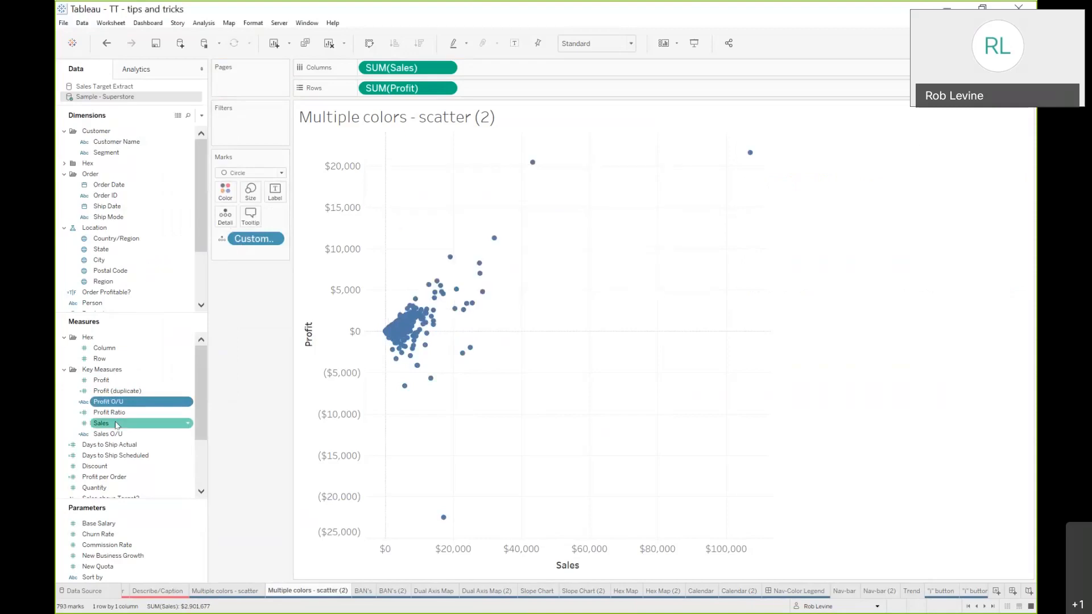
pyautogui.rightClick(113, 433)
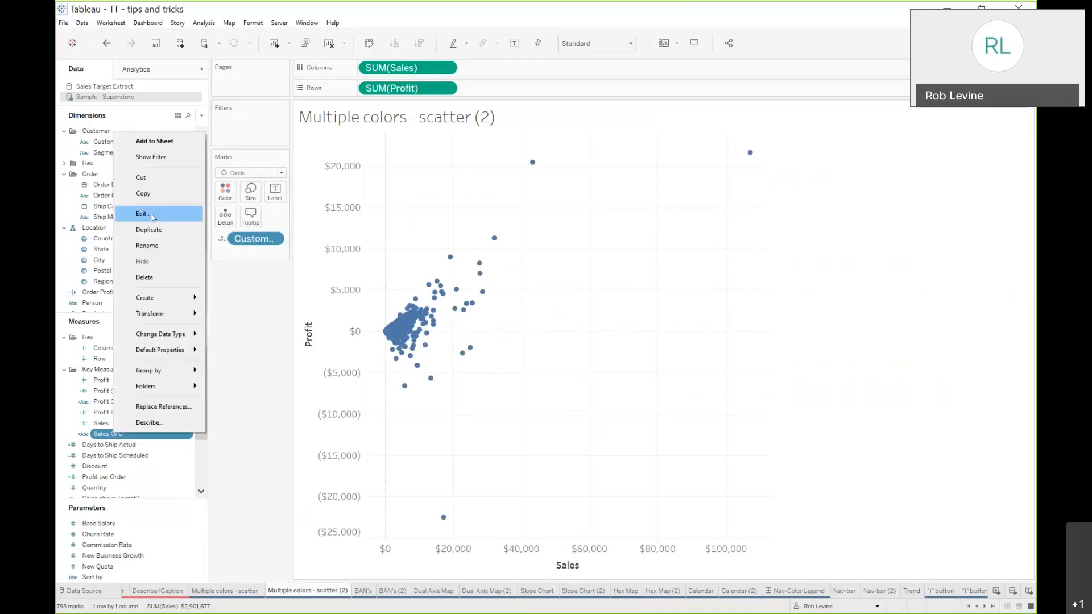
pyautogui.click(137, 215)
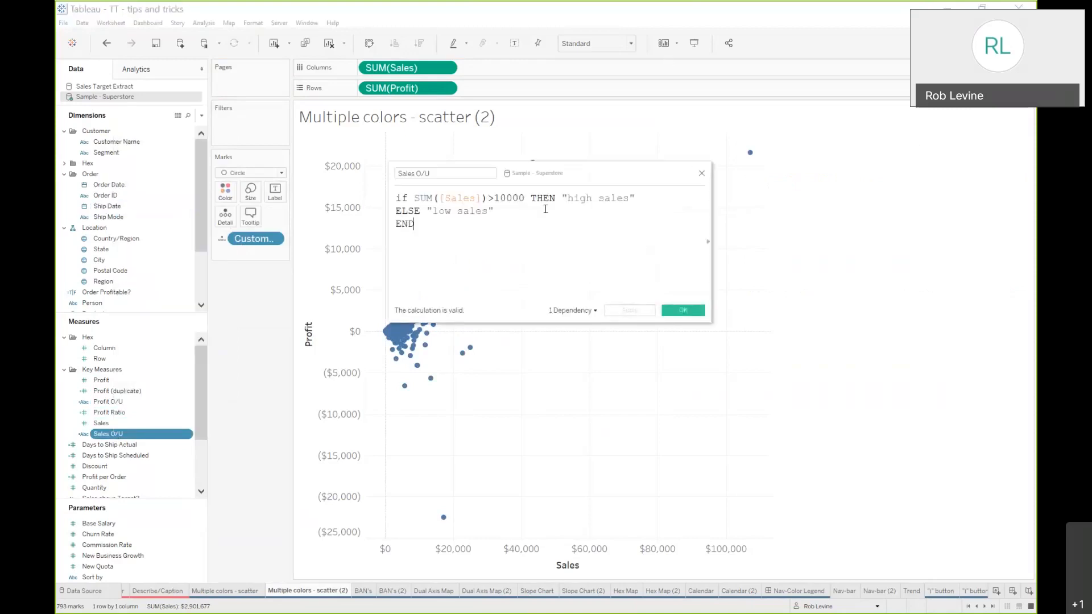
pyautogui.moveTo(592, 170); pyautogui.dragTo(810, 164)
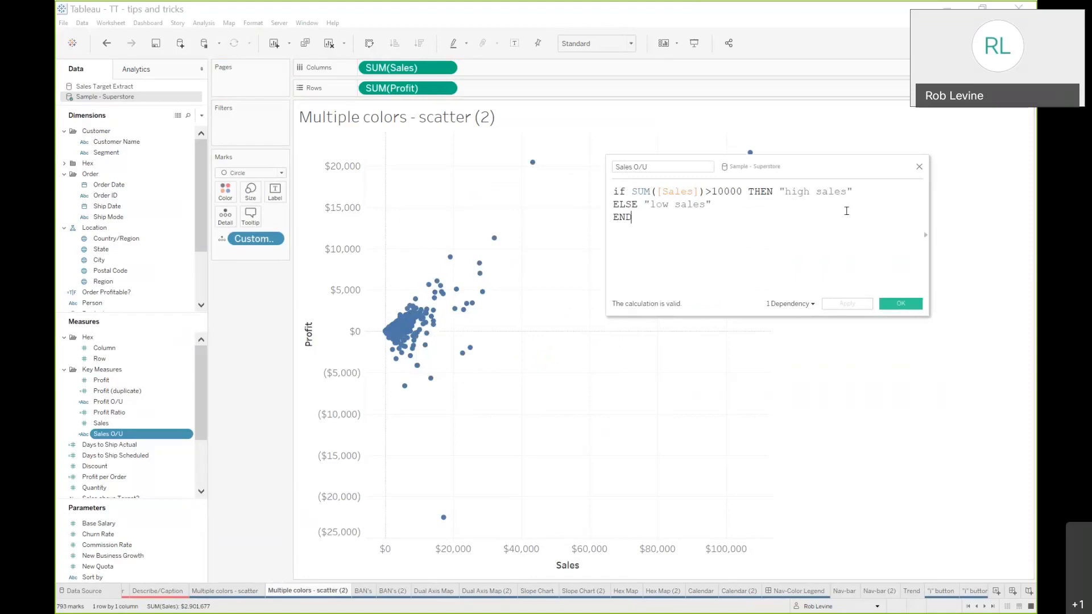
pyautogui.click(919, 167)
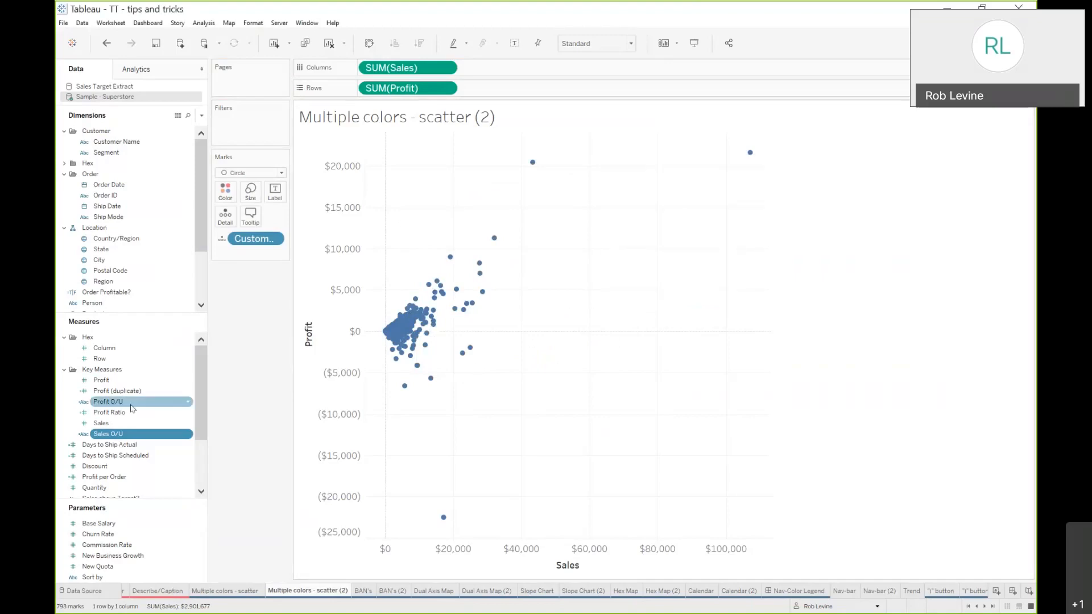
# Color the scatter marks by both Profit O/U and Sales O/U
pyautogui.moveTo(132, 408); pyautogui.dragTo(226, 193)
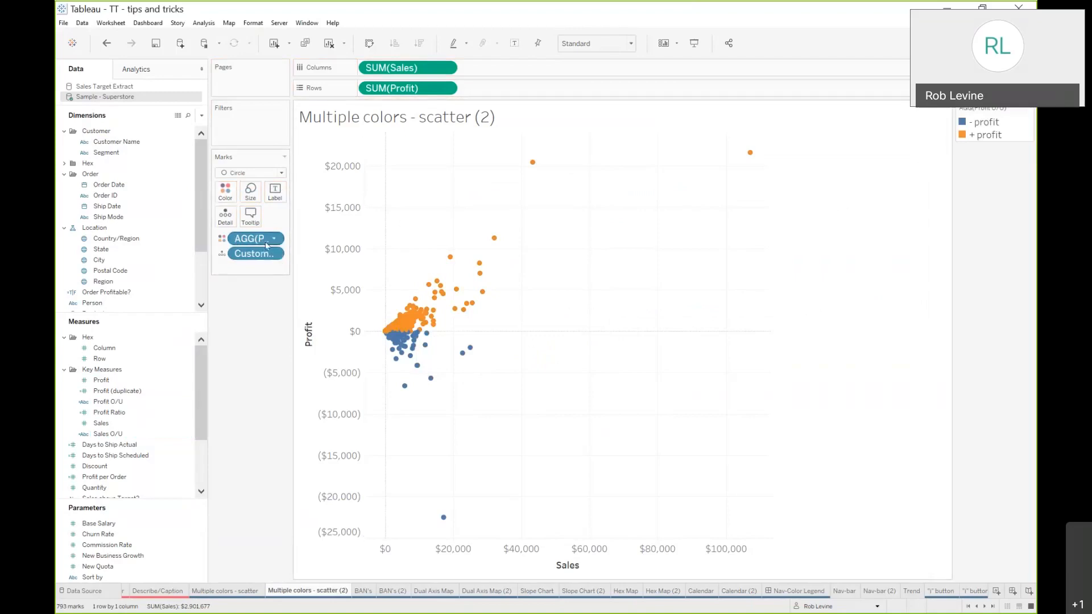
pyautogui.moveTo(421, 314)
pyautogui.moveTo(108, 434); pyautogui.dragTo(226, 267)
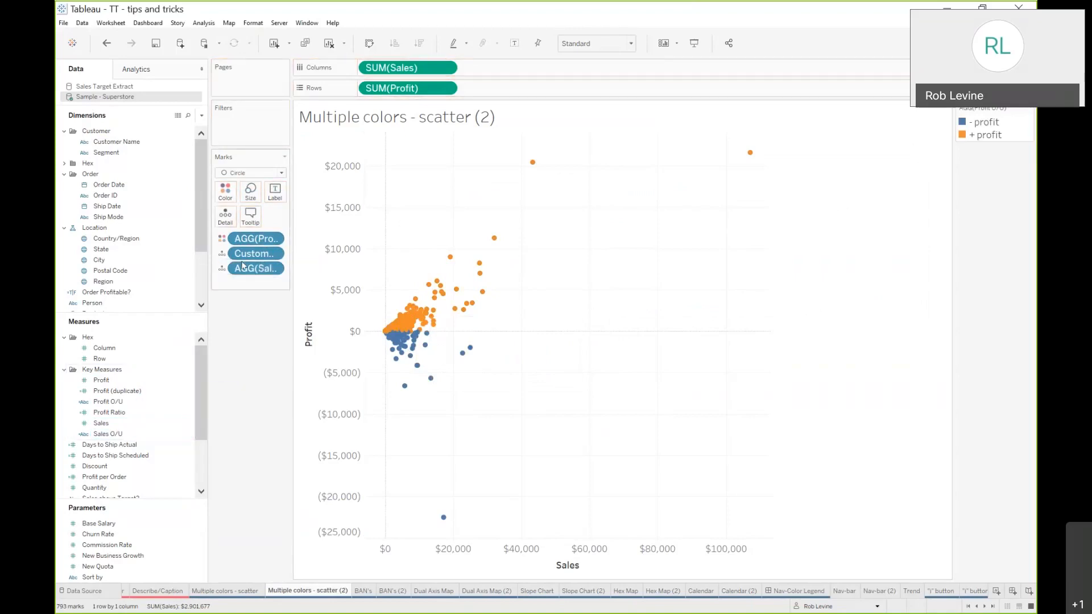
pyautogui.click(222, 268)
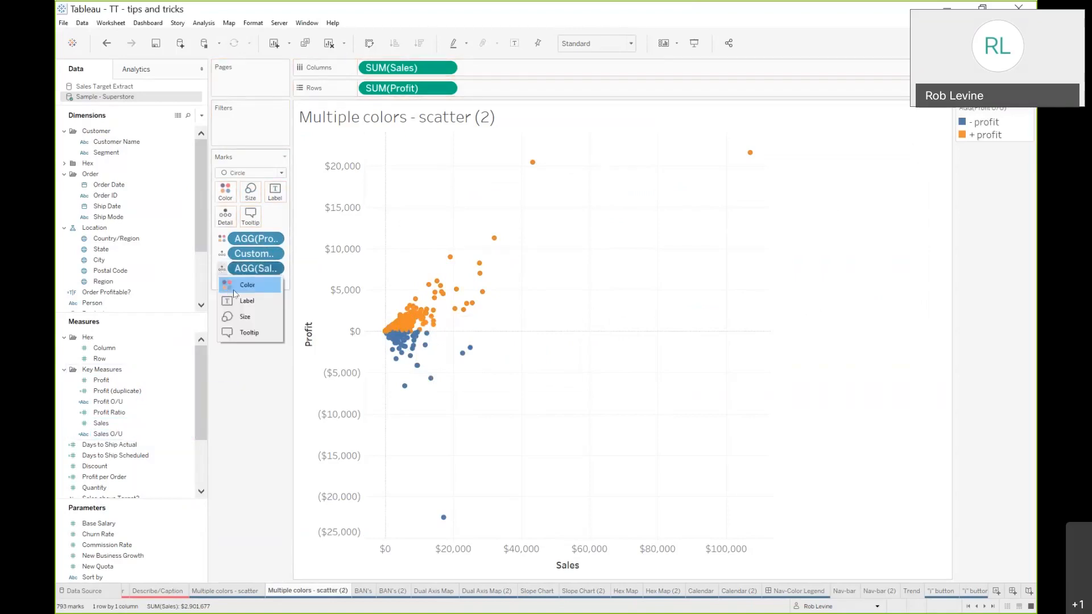
pyautogui.click(233, 290)
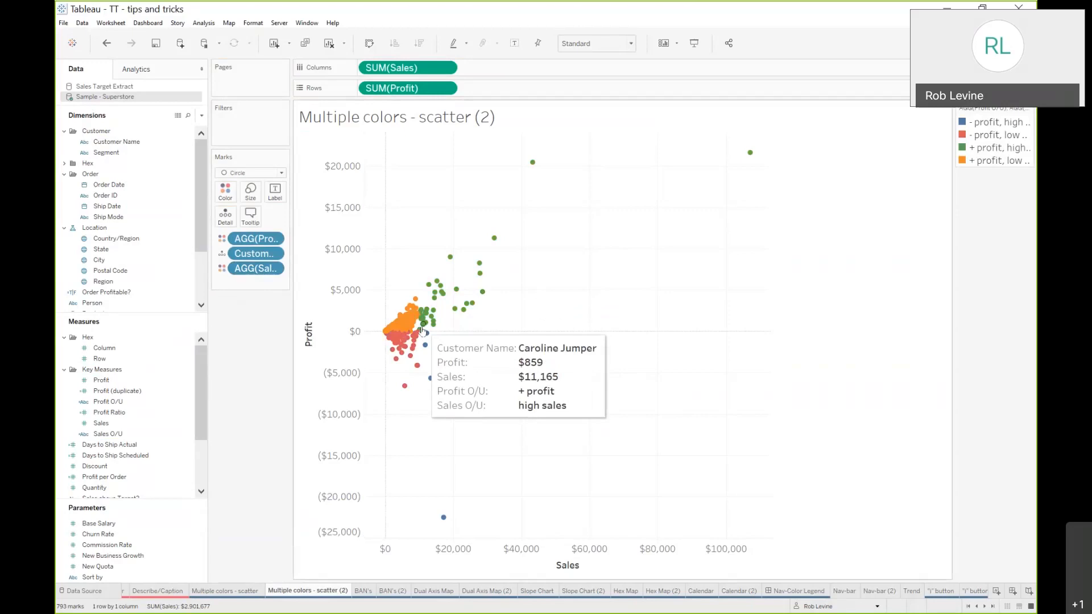
# Try adding table average lines and switching the Sales line to a constant value, then undo both changes
pyautogui.click(136, 69)
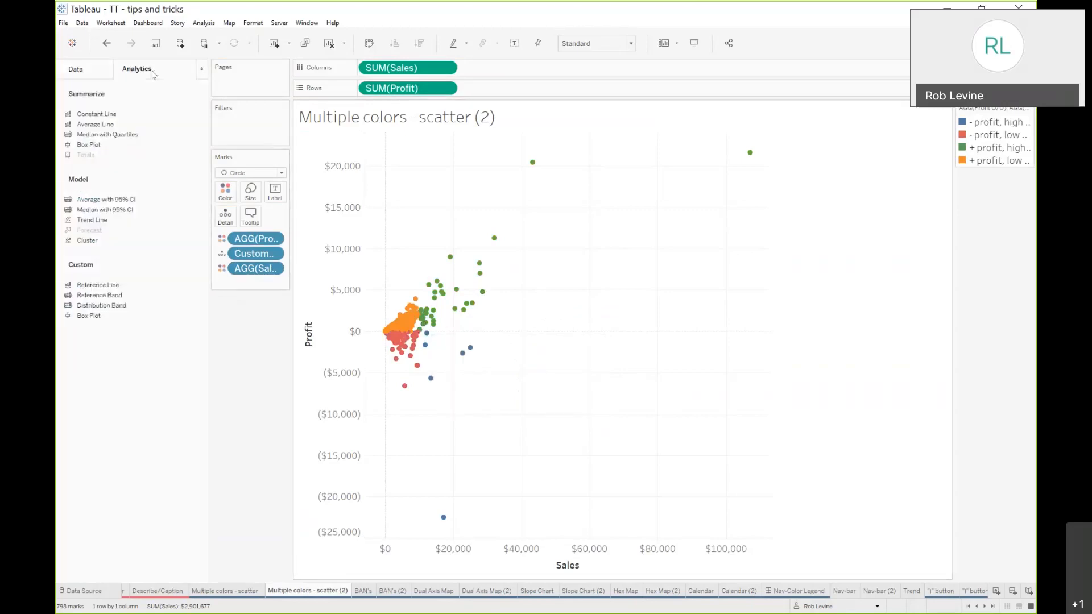
pyautogui.moveTo(109, 292); pyautogui.dragTo(390, 186)
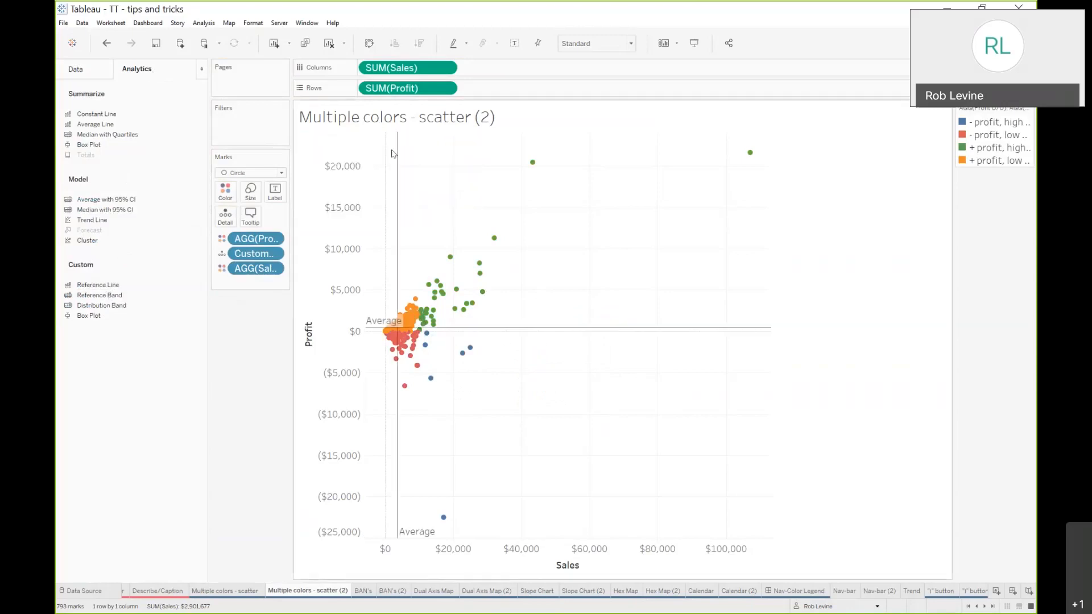
pyautogui.moveTo(547, 125); pyautogui.dragTo(666, 107)
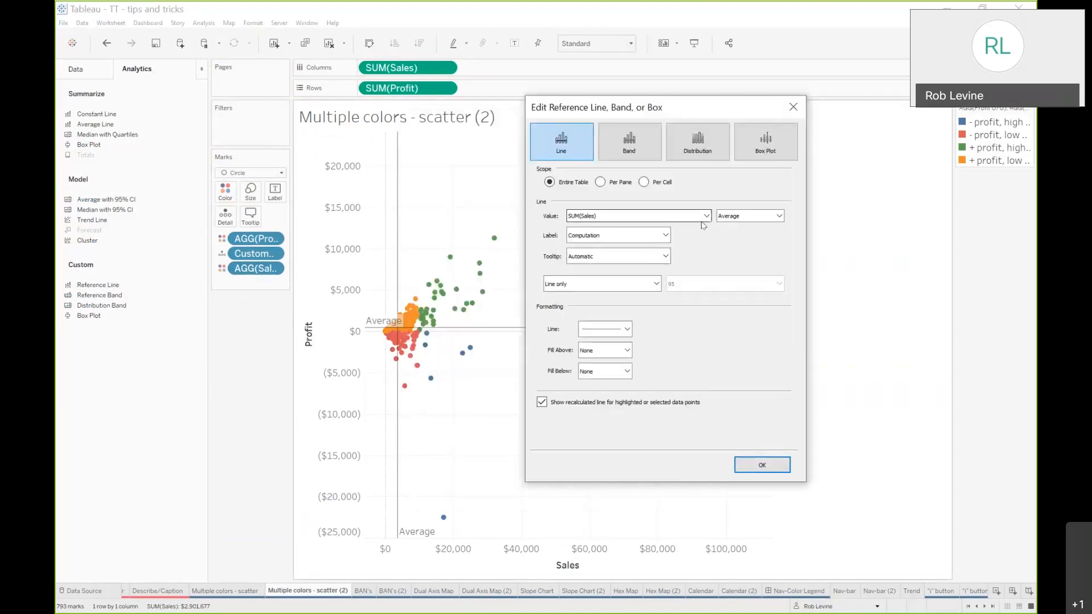
pyautogui.click(740, 217)
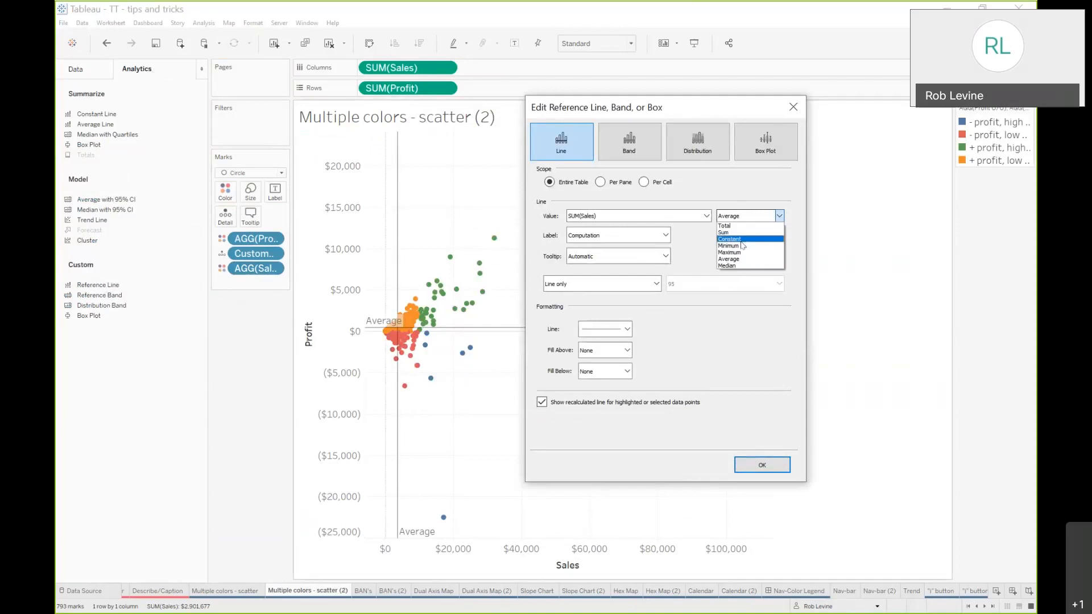
pyautogui.click(742, 245)
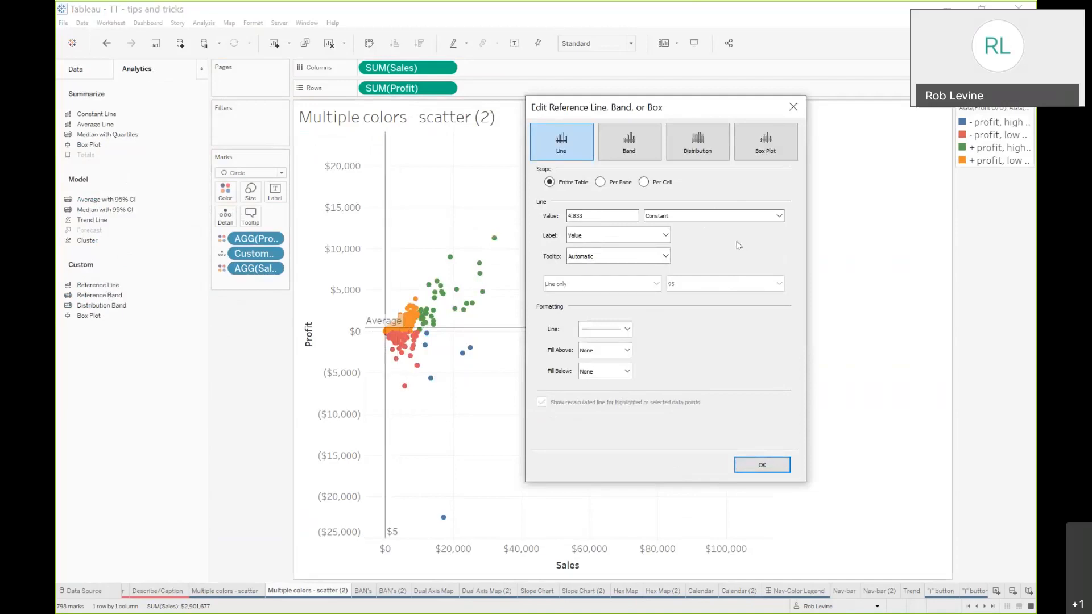
pyautogui.click(793, 107)
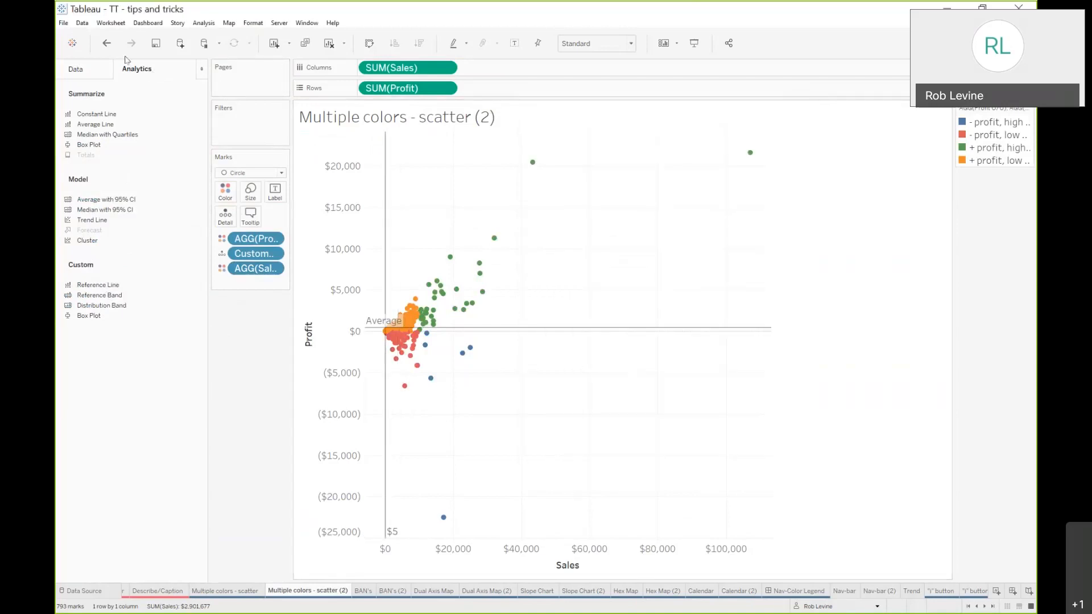
pyautogui.click(107, 45)
pyautogui.click(107, 45)
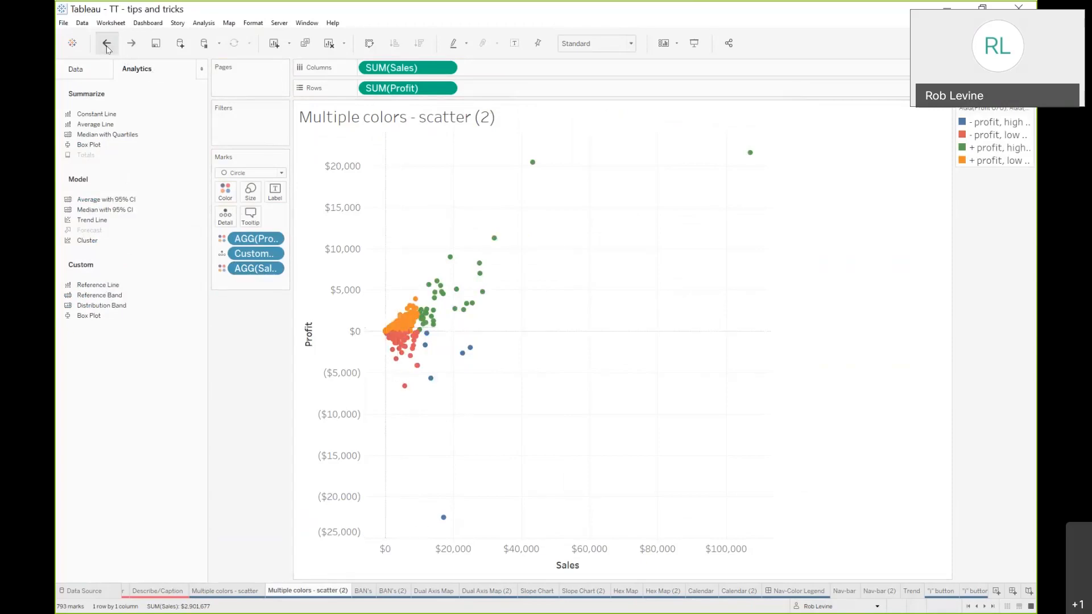
# Add a reference line on Sales and set it to a constant value of 10000
pyautogui.moveTo(99, 285); pyautogui.dragTo(391, 187)
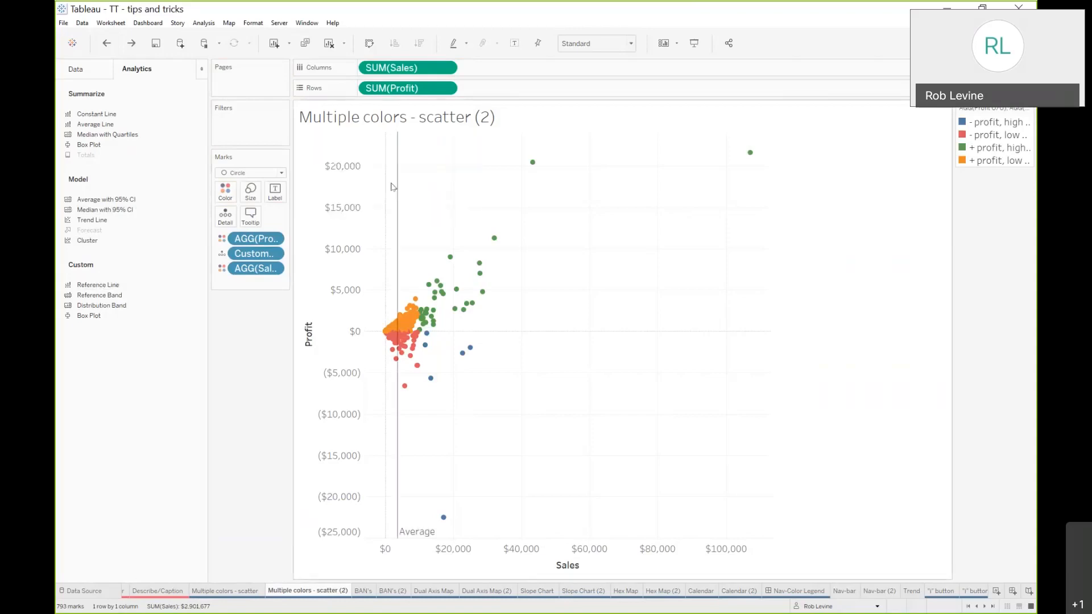
pyautogui.click(641, 234)
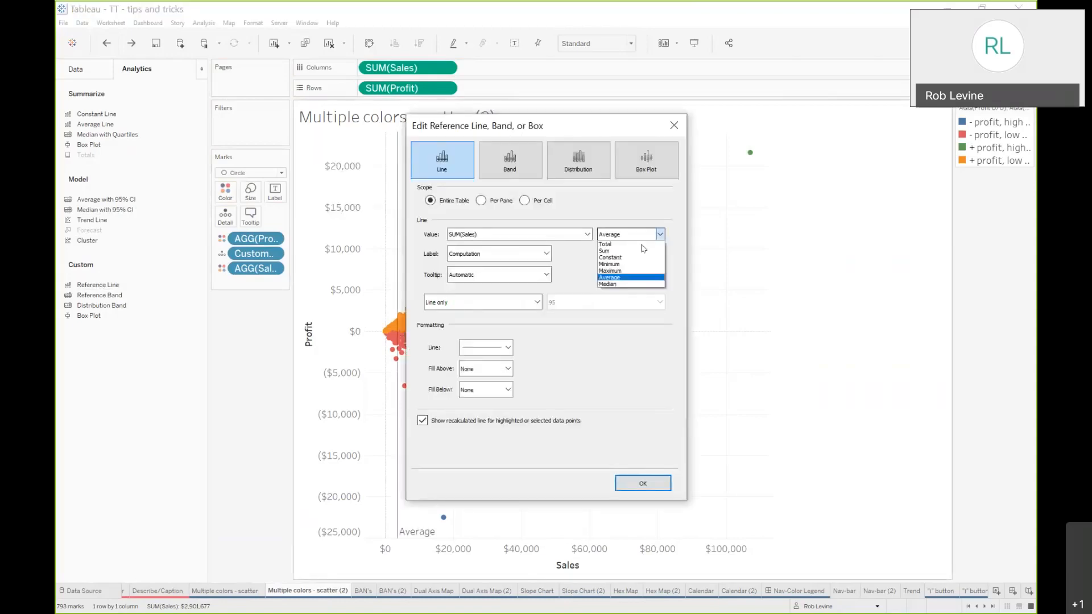
pyautogui.click(620, 257)
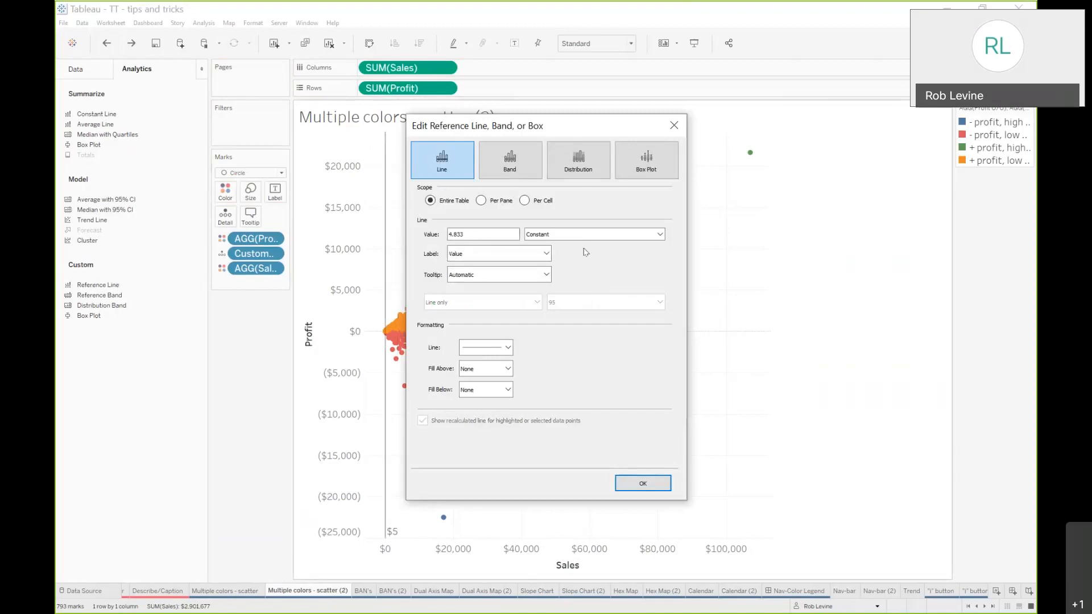
pyautogui.moveTo(504, 235); pyautogui.dragTo(440, 239)
pyautogui.write('10000')
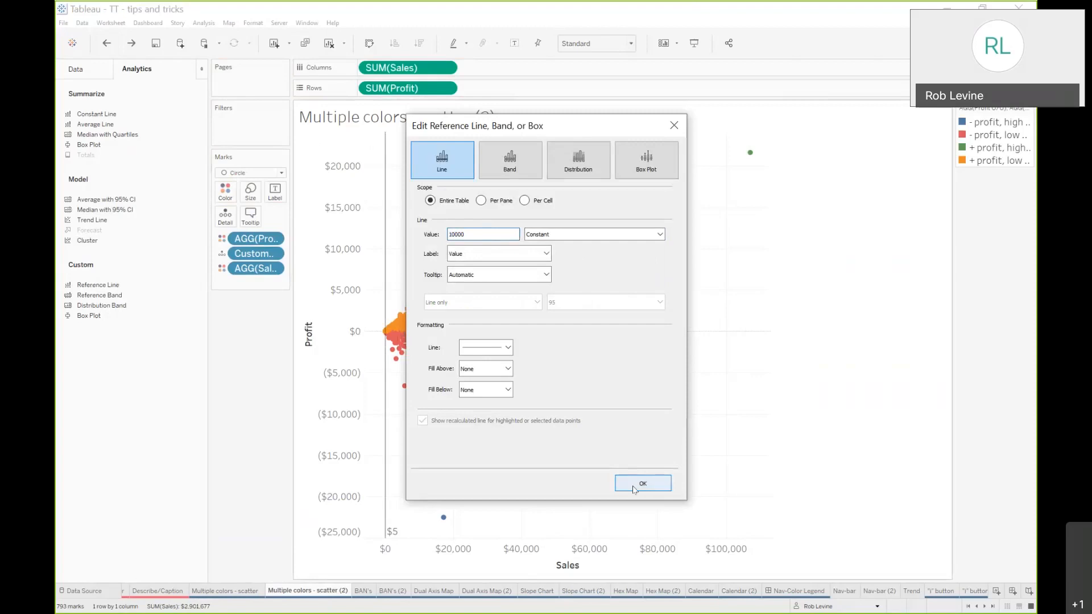
pyautogui.click(634, 488)
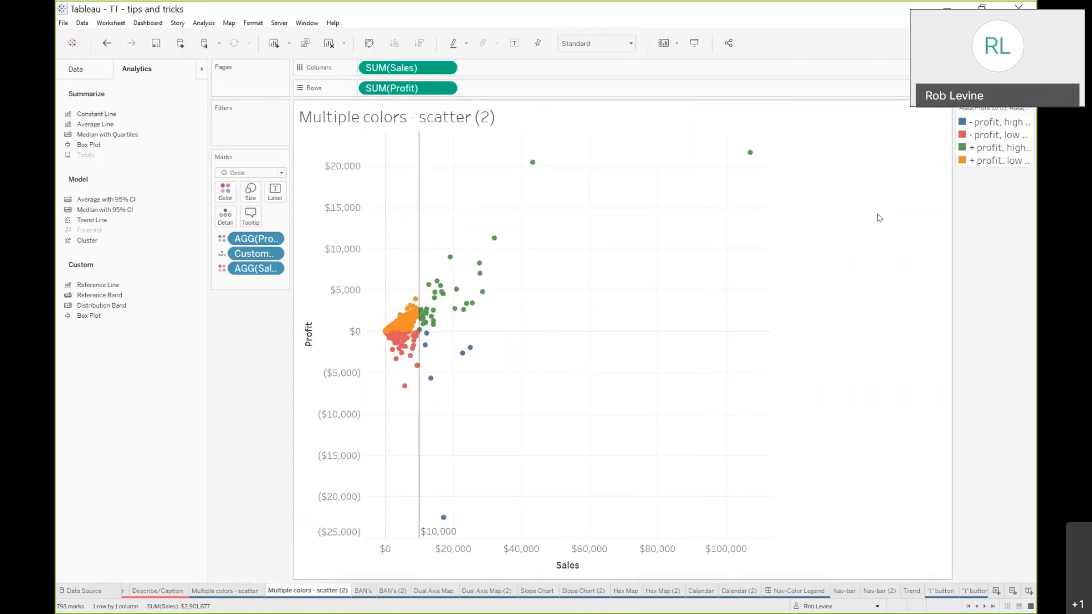
# Recolor the legend so '+ profit, low sales' is red and '- profit, low sales' is yellow
pyautogui.doubleClick(980, 136)
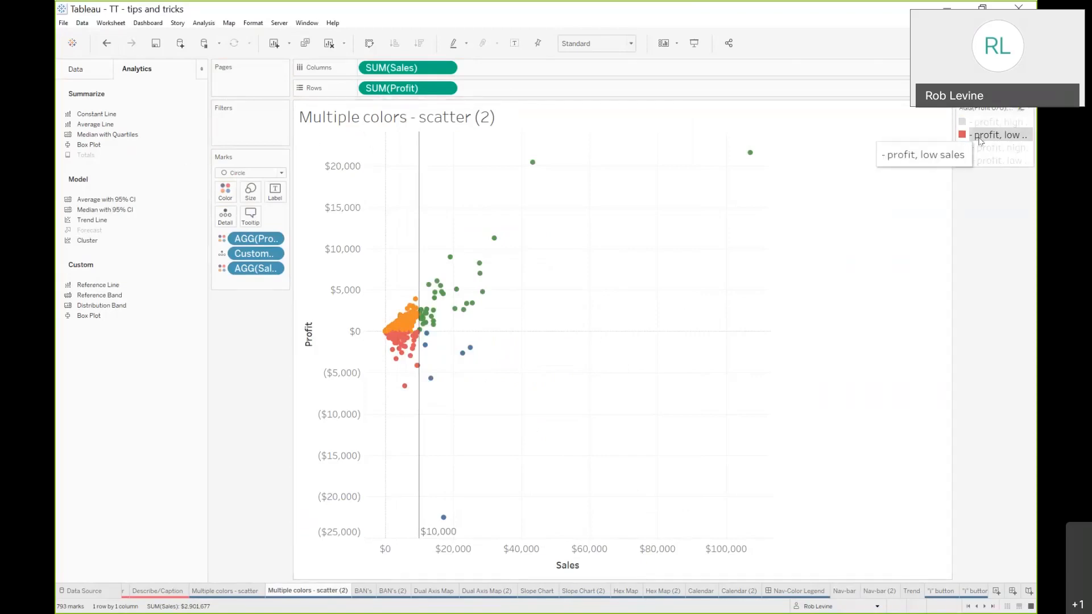
pyautogui.moveTo(516, 204); pyautogui.dragTo(652, 180)
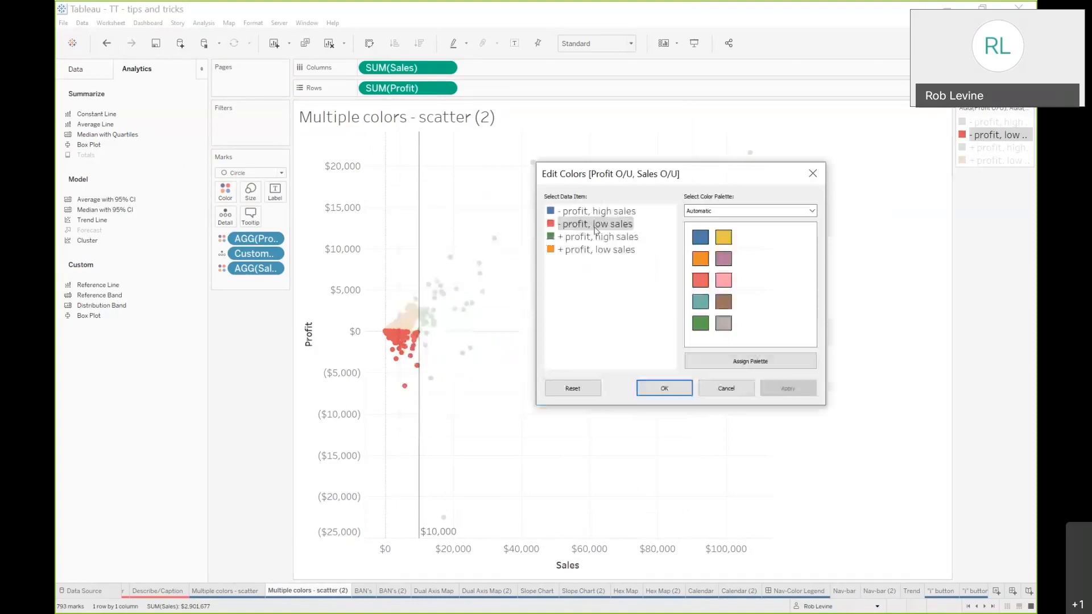
pyautogui.click(578, 253)
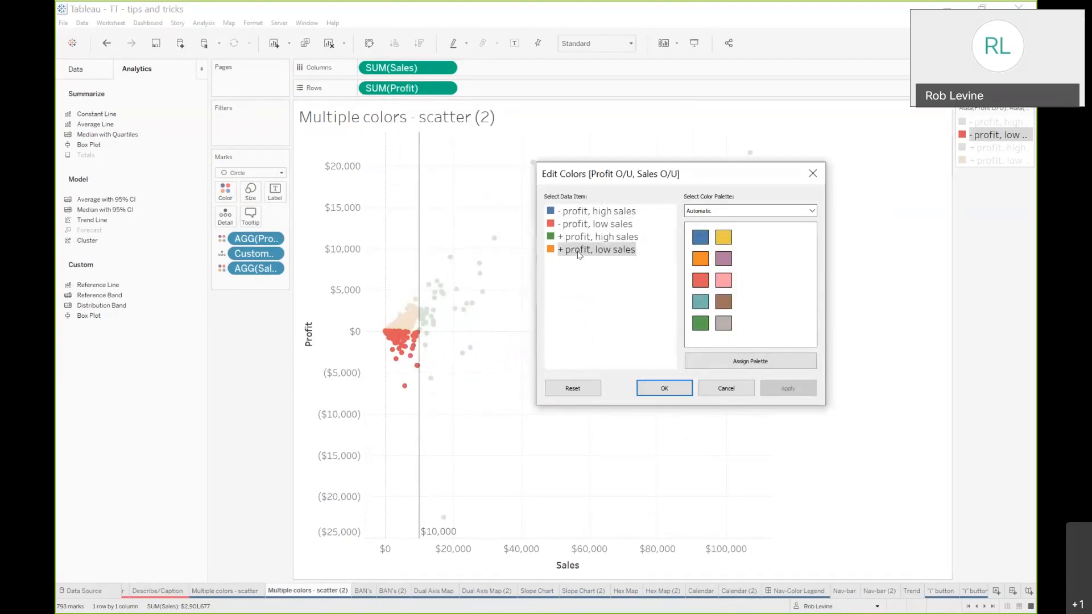
pyautogui.click(696, 279)
pyautogui.click(577, 224)
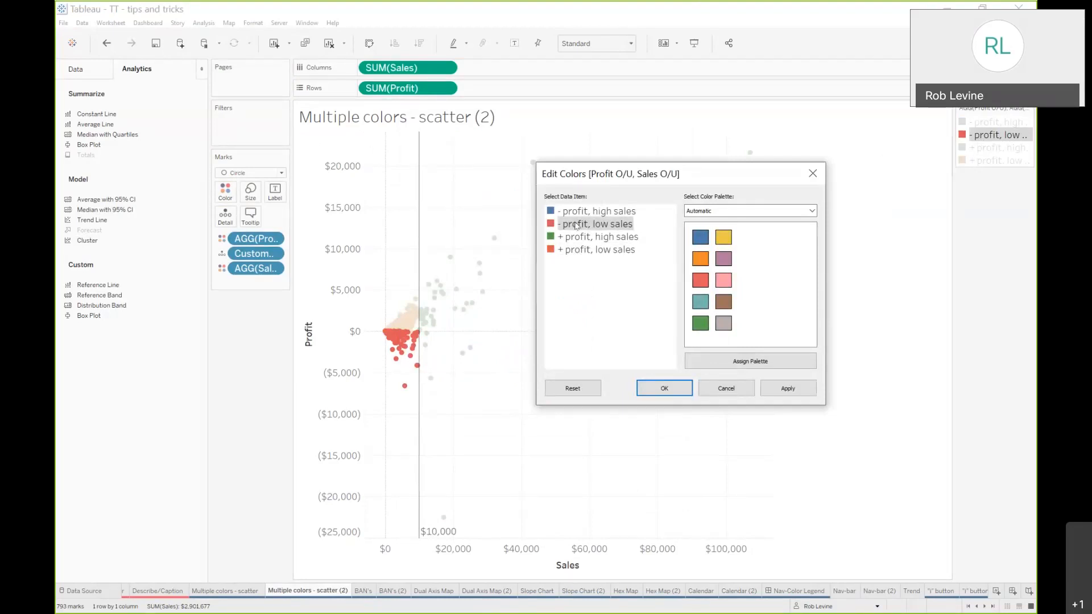
pyautogui.click(722, 239)
pyautogui.click(671, 390)
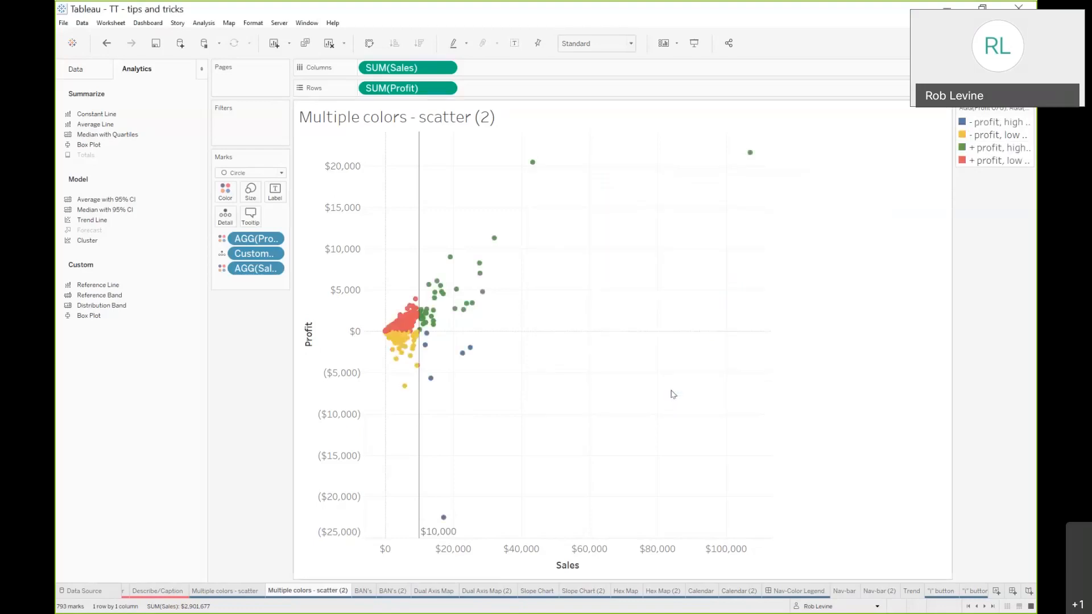
# Examine the finished BAN's sheet with its large colored numbers and labels
pyautogui.click(363, 591)
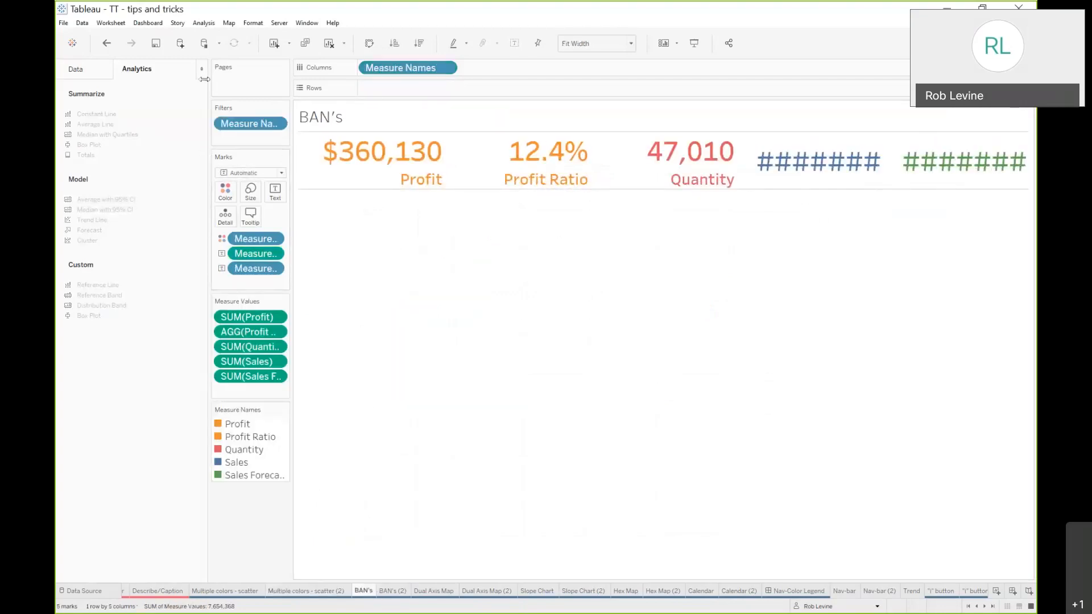
pyautogui.moveTo(204, 79); pyautogui.dragTo(144, 80)
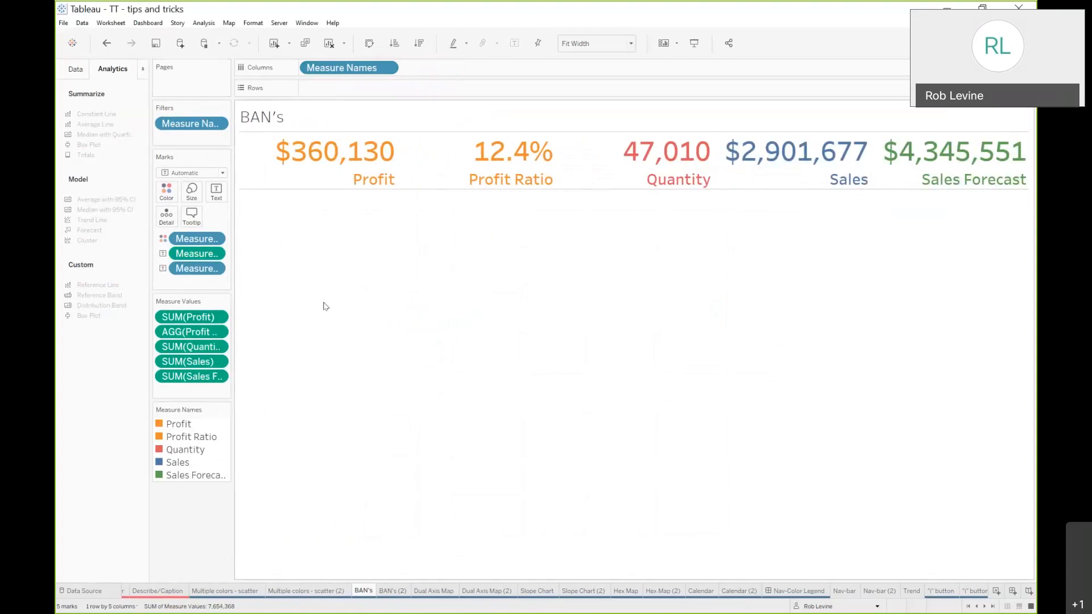
pyautogui.click(77, 70)
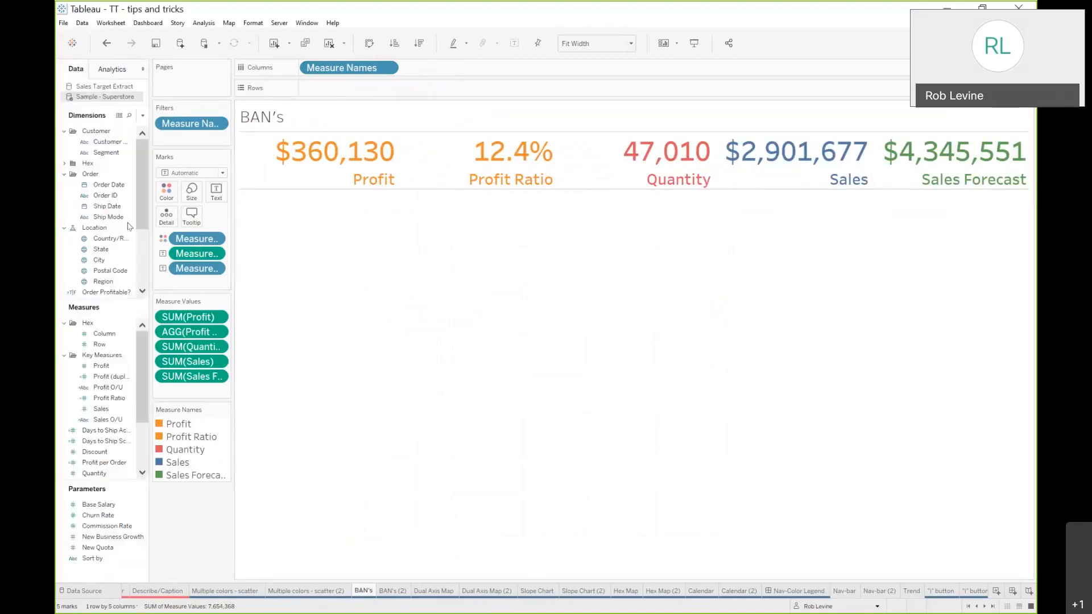
# On the BAN's (2) sheet, add Measure Names to the view to show all Measure Values as text
pyautogui.click(384, 592)
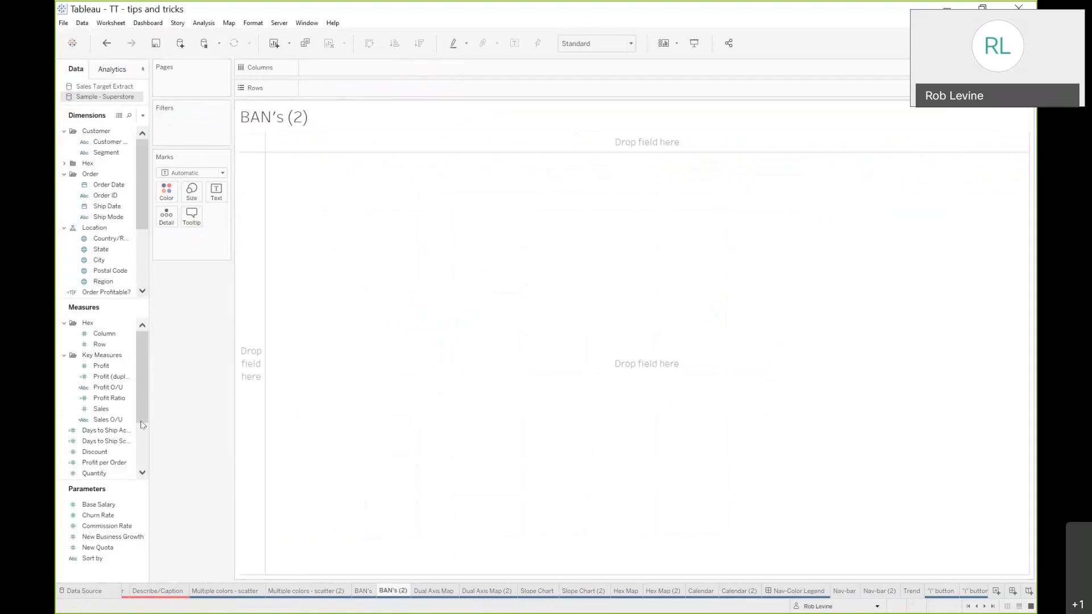
pyautogui.moveTo(149, 413); pyautogui.dragTo(168, 410)
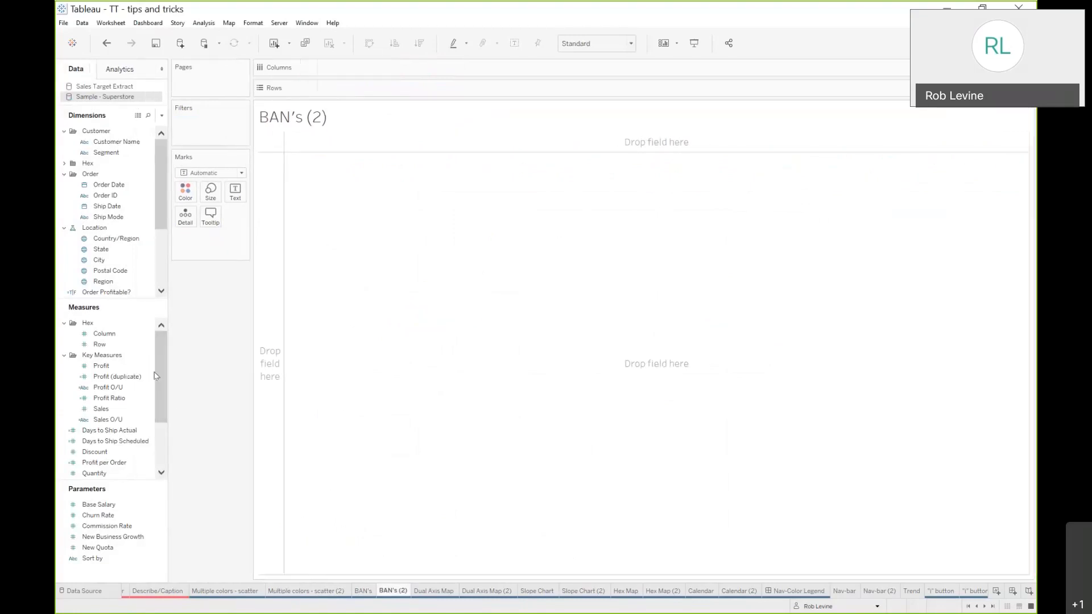
pyautogui.scroll(-3, 114, 284)
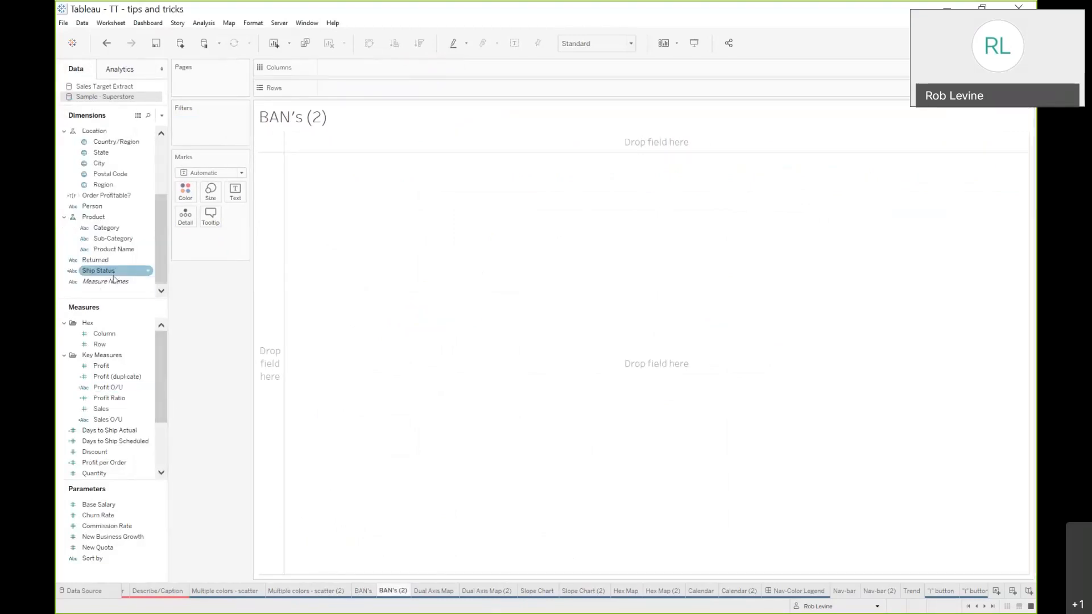
pyautogui.click(114, 282)
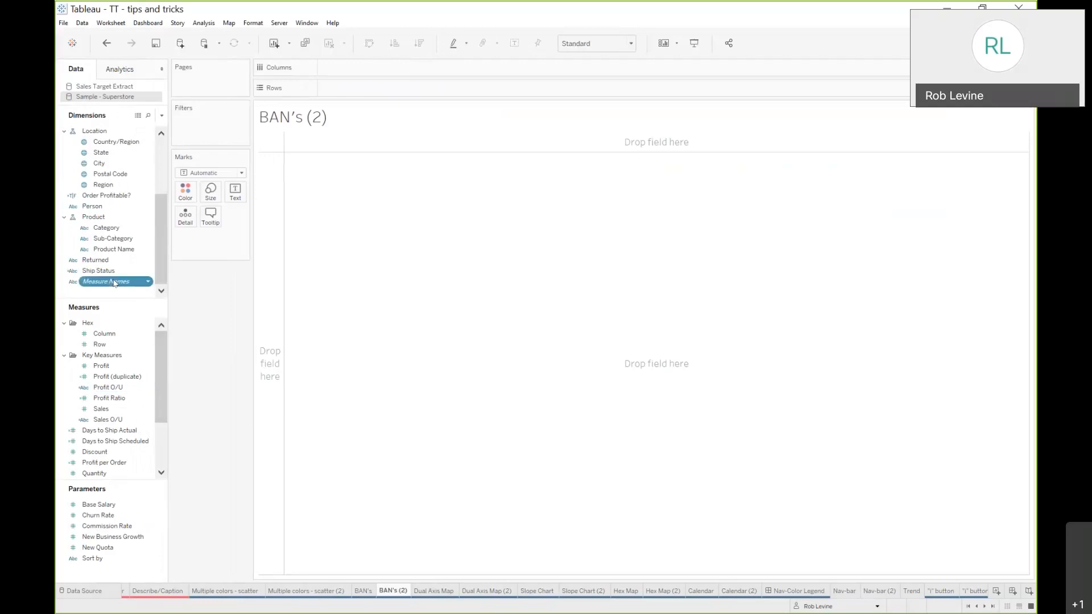
pyautogui.doubleClick(114, 282)
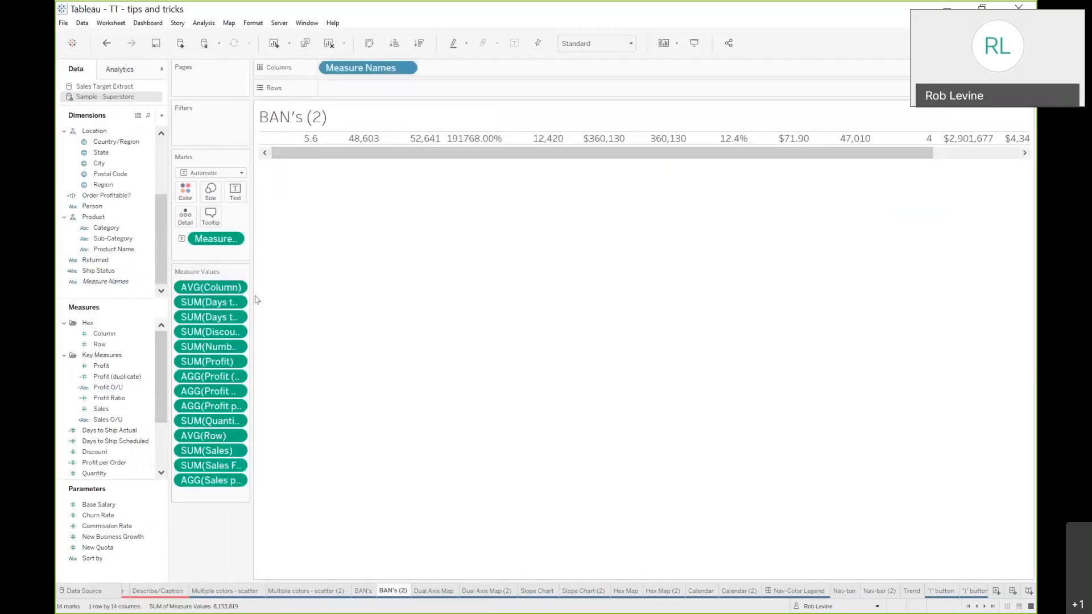
# Remove all measures except Profit, Profit (duplicate), Profit Ratio and Sales from Measure Values
pyautogui.click(217, 289)
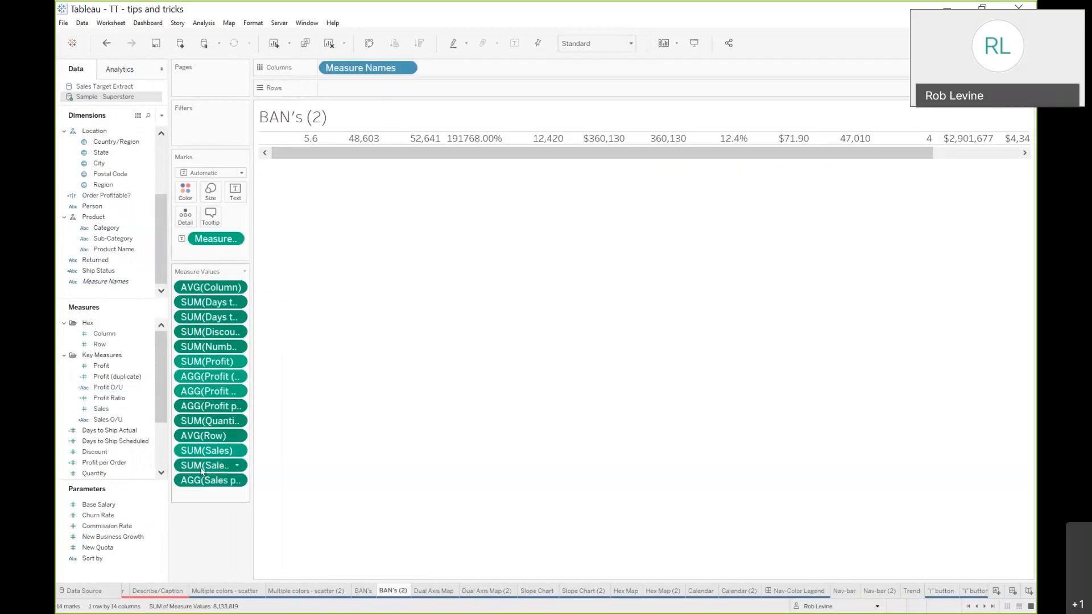
pyautogui.moveTo(202, 471); pyautogui.dragTo(220, 549)
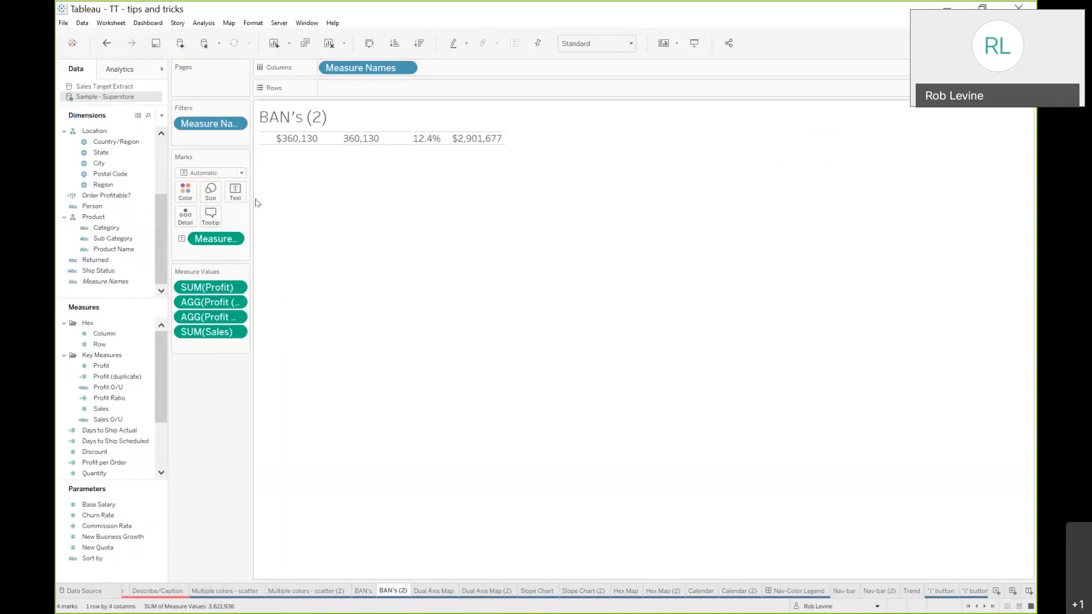
# Set the label text of the Measure Values to font size 26
pyautogui.click(235, 191)
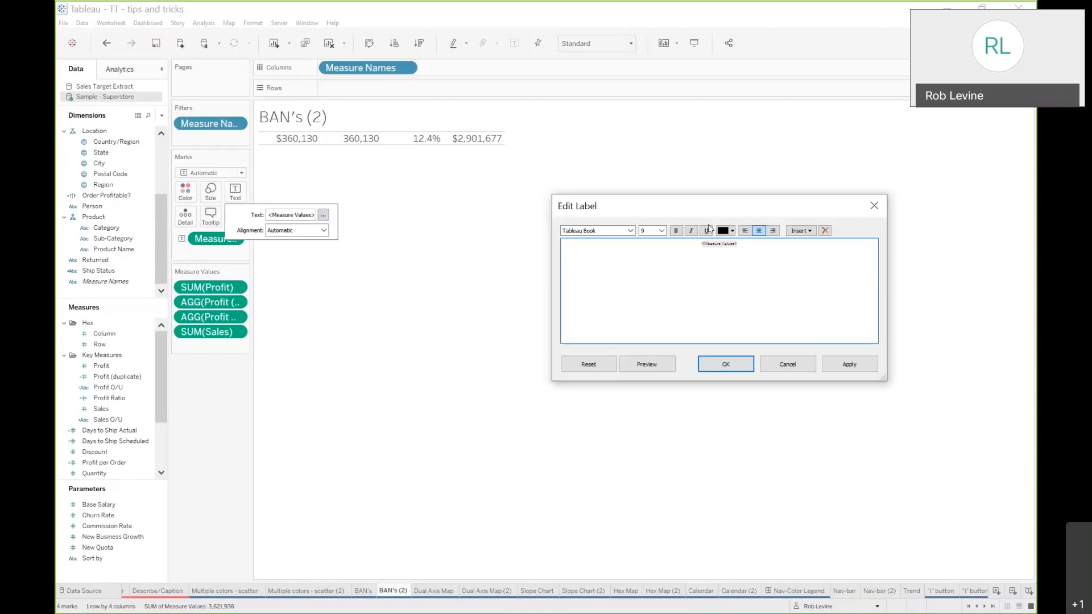
pyautogui.hotkey('ctrl', 'a')
pyautogui.click(661, 231)
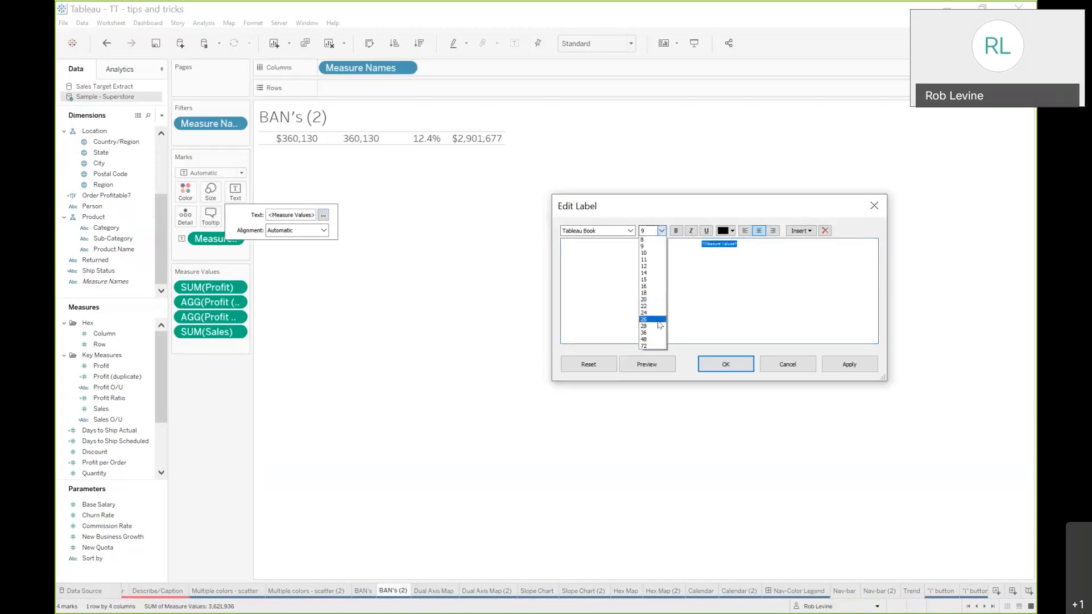
pyautogui.click(654, 319)
pyautogui.click(847, 364)
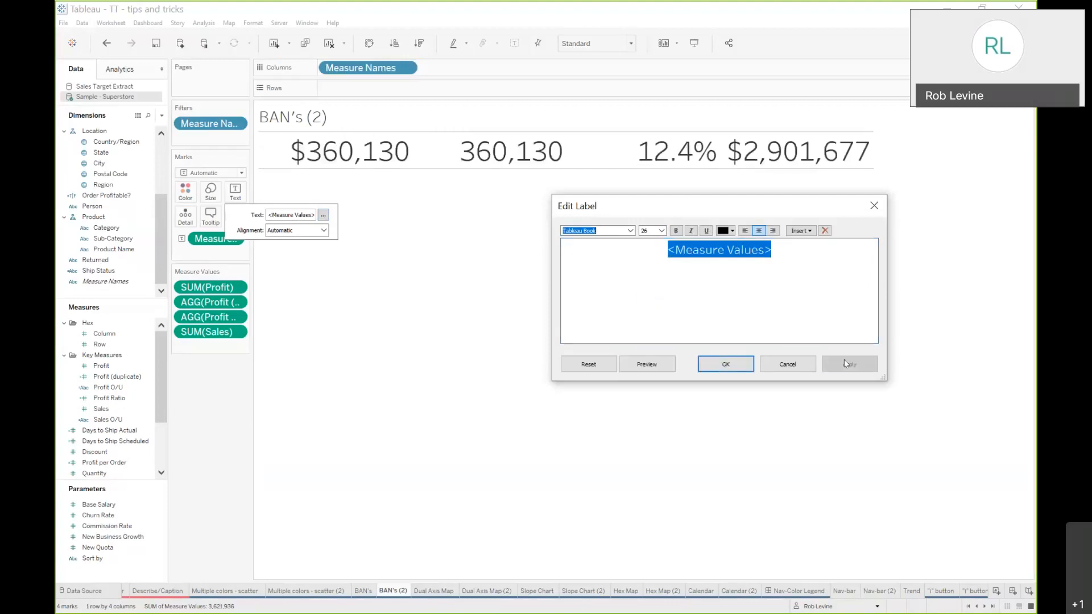
pyautogui.click(726, 364)
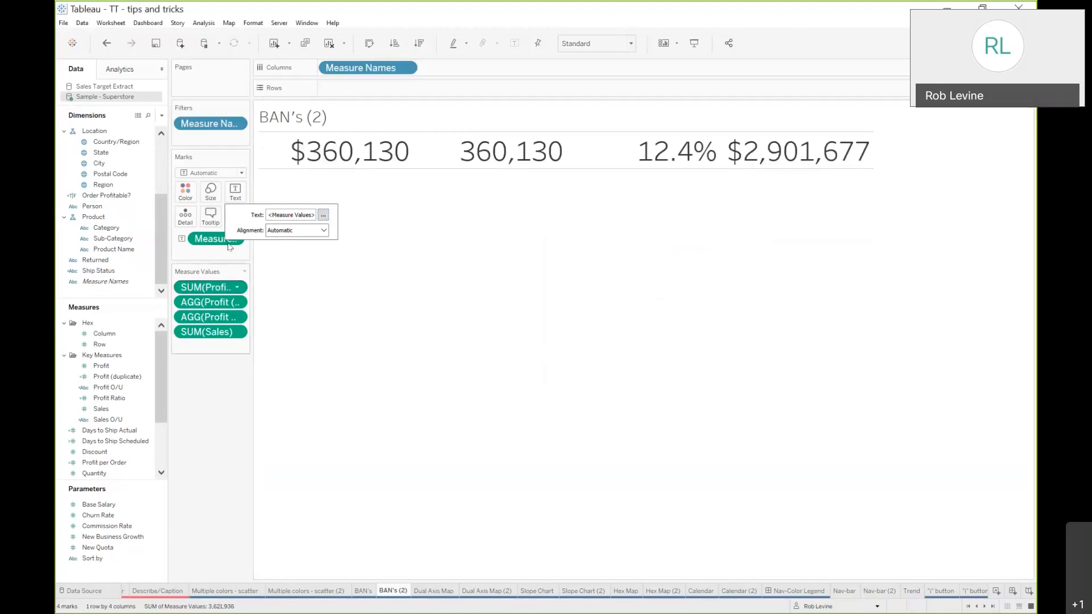
# Color the marks by Measure Names
pyautogui.click(294, 114)
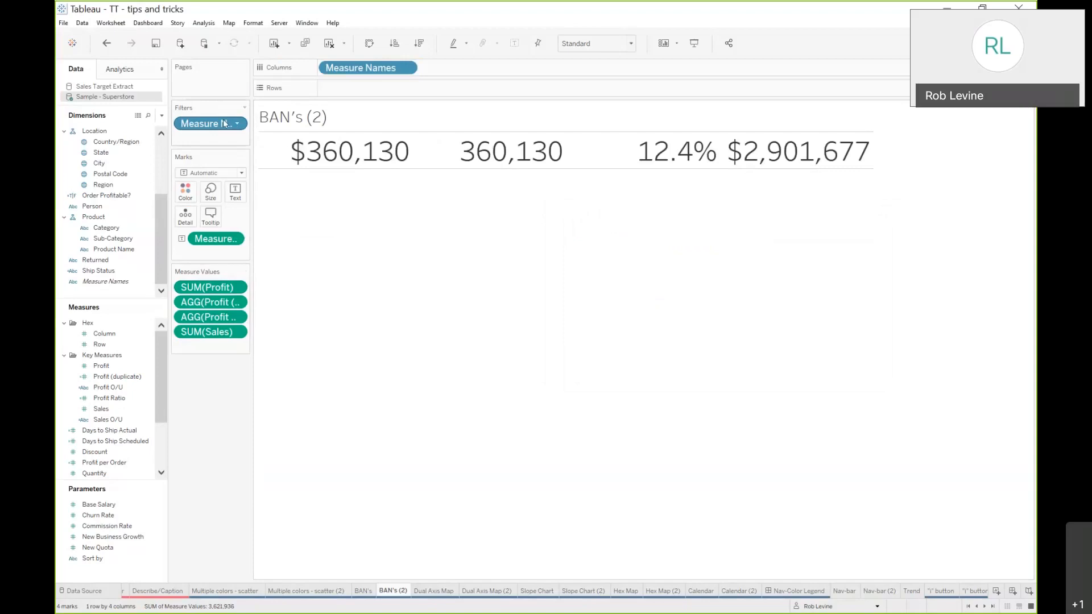
pyautogui.moveTo(210, 123); pyautogui.dragTo(186, 193)
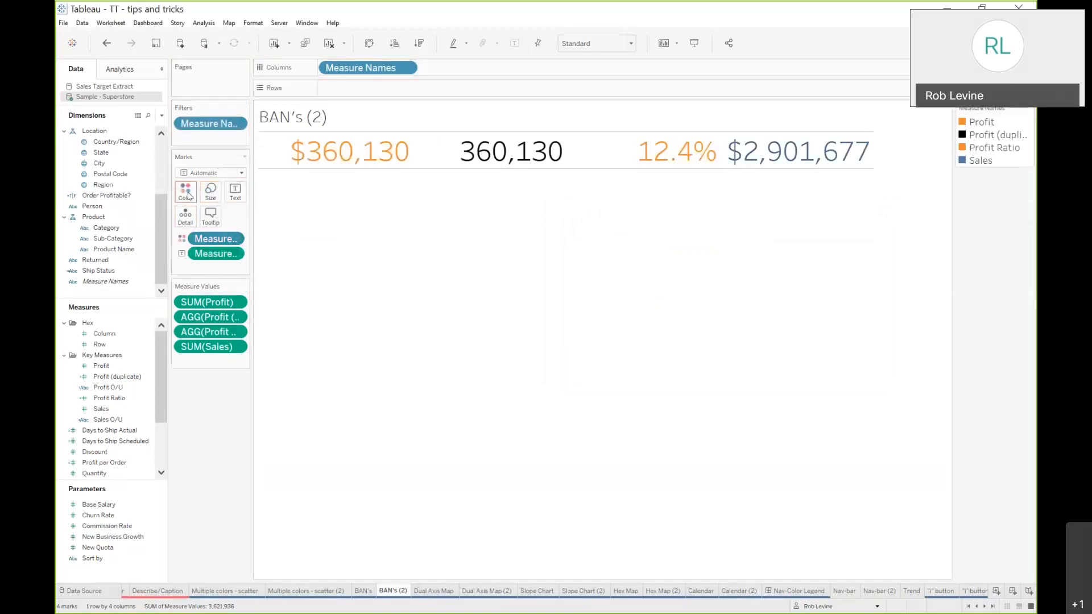
# Reassign the automatic color palette to the Measure Names items
pyautogui.doubleClick(1008, 156)
pyautogui.click(616, 384)
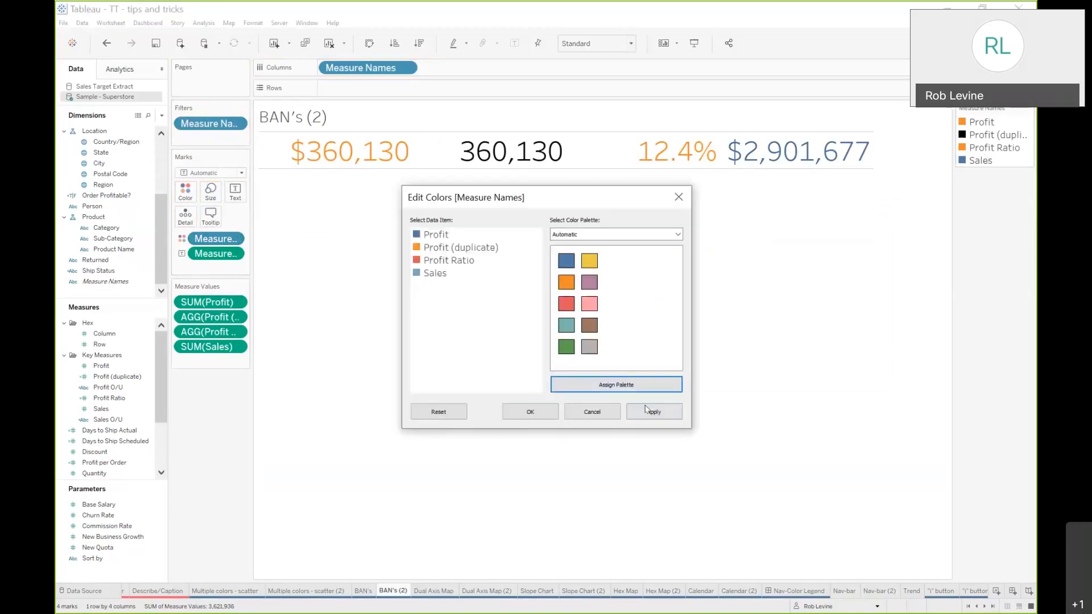
pyautogui.click(646, 410)
pyautogui.click(550, 416)
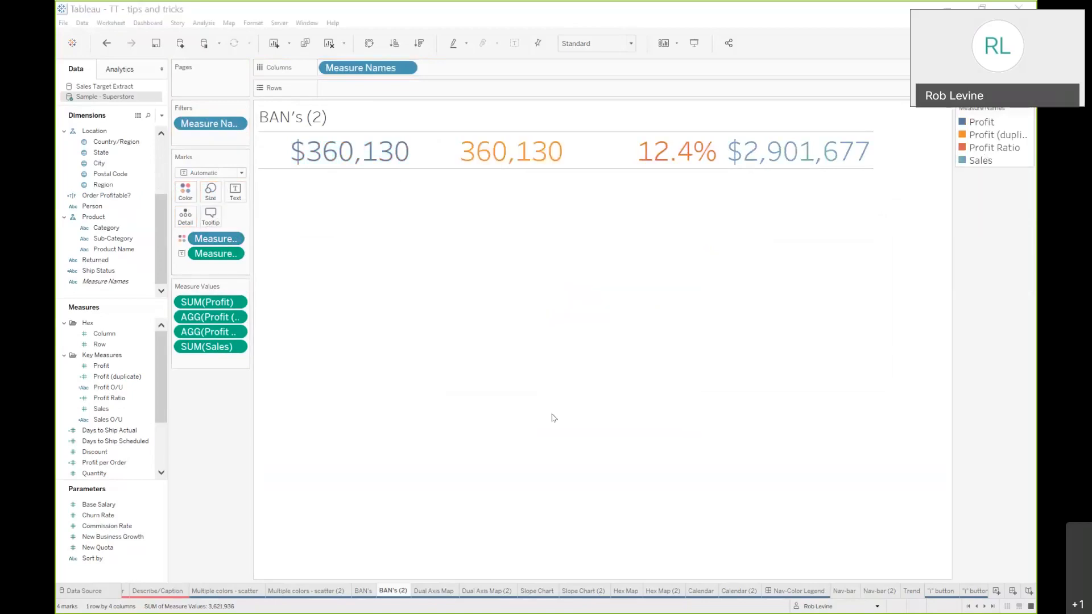
# Add Measure Names to the label
pyautogui.moveTo(287, 155)
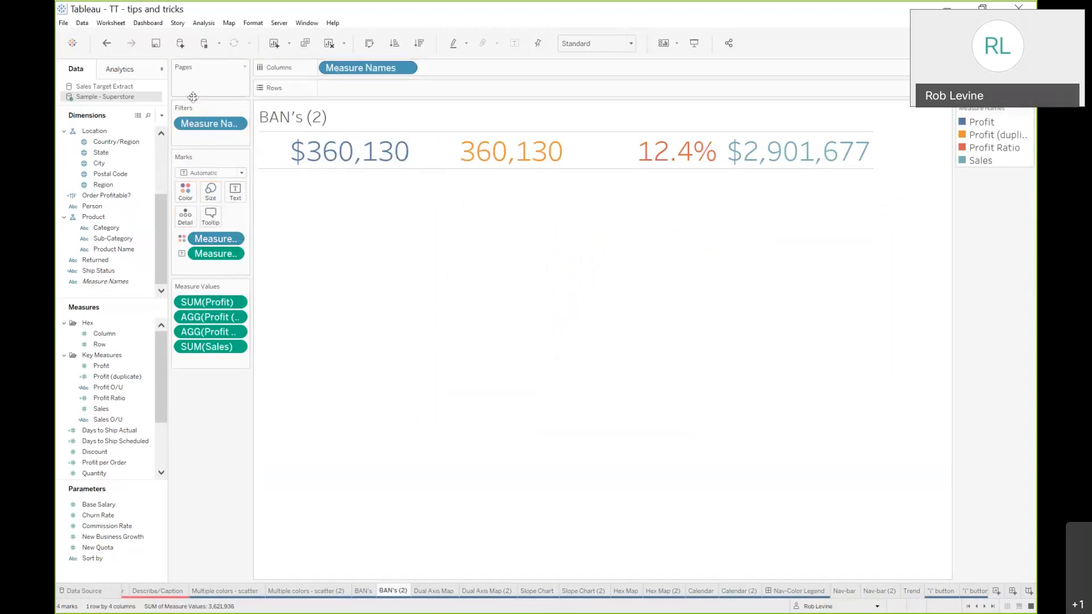
pyautogui.moveTo(203, 121); pyautogui.dragTo(236, 192)
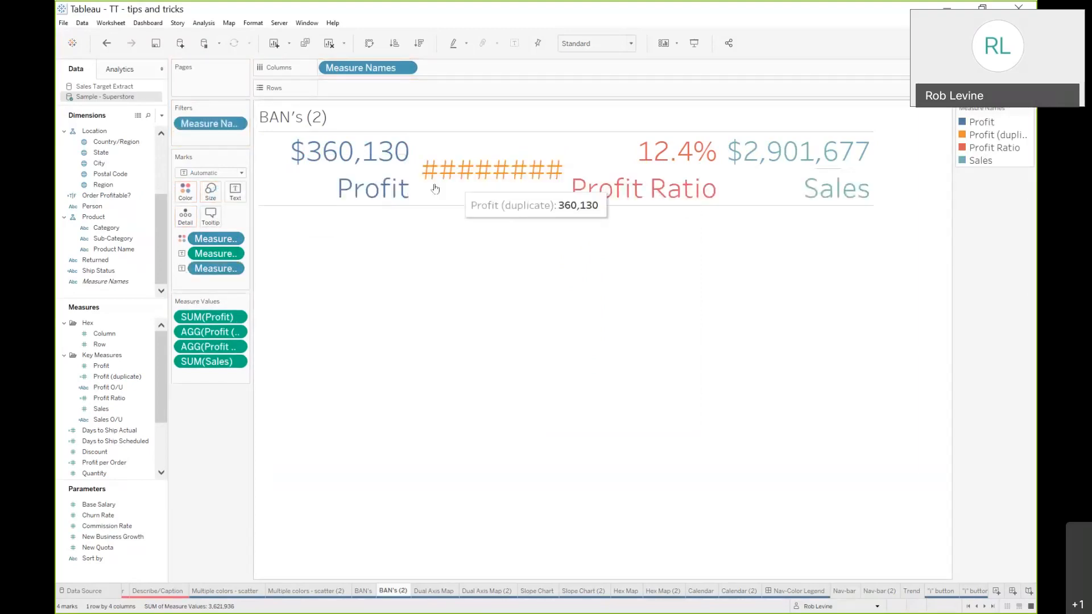
# Set the Measure Names line of the label to font size 10
pyautogui.click(235, 191)
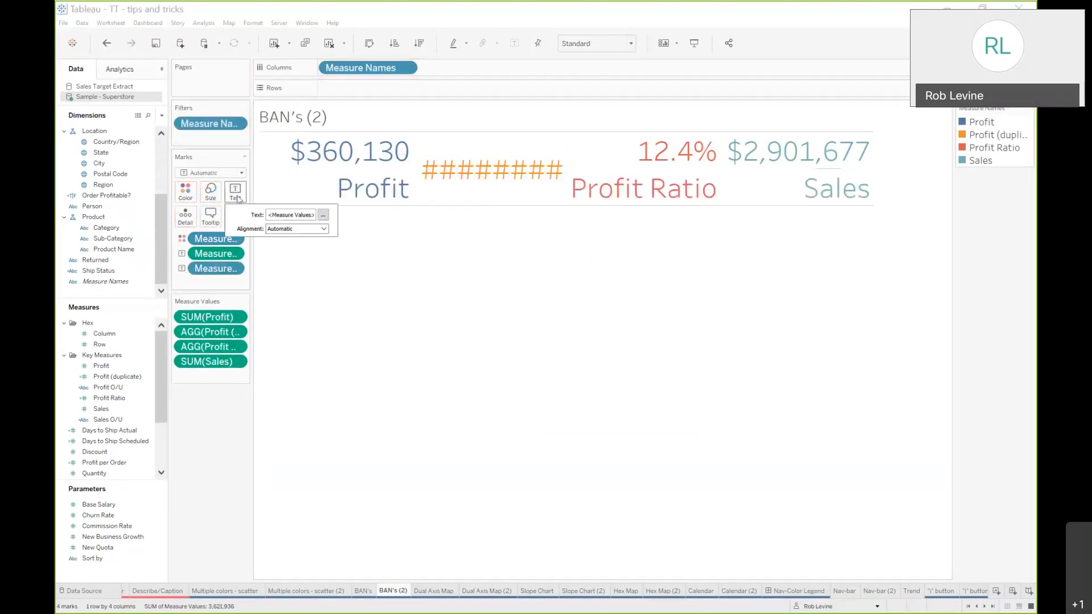
pyautogui.click(322, 215)
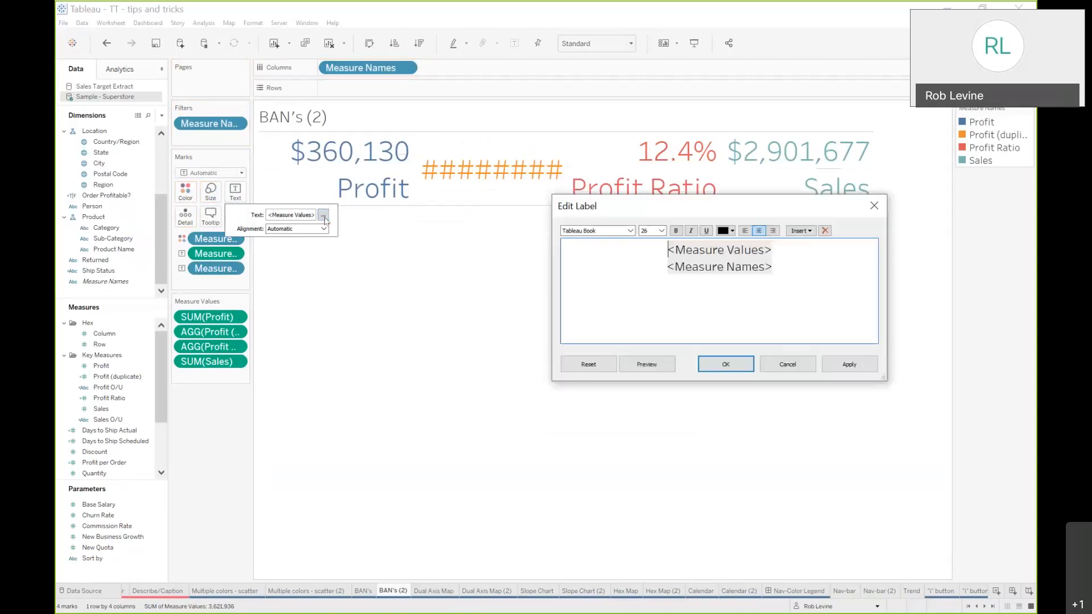
pyautogui.moveTo(661, 267); pyautogui.dragTo(779, 269)
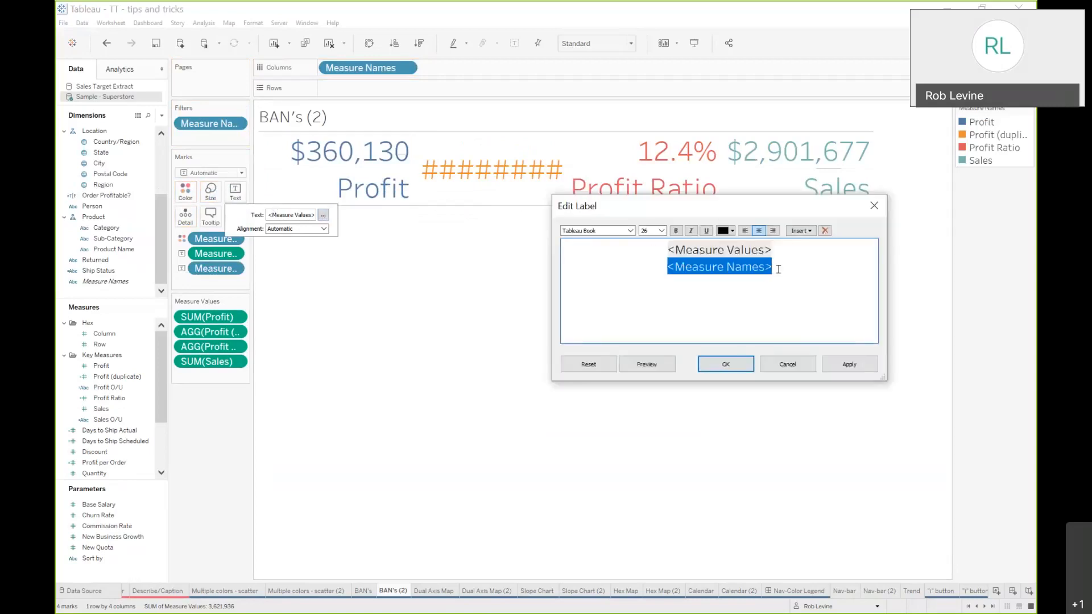
pyautogui.click(661, 230)
pyautogui.click(656, 247)
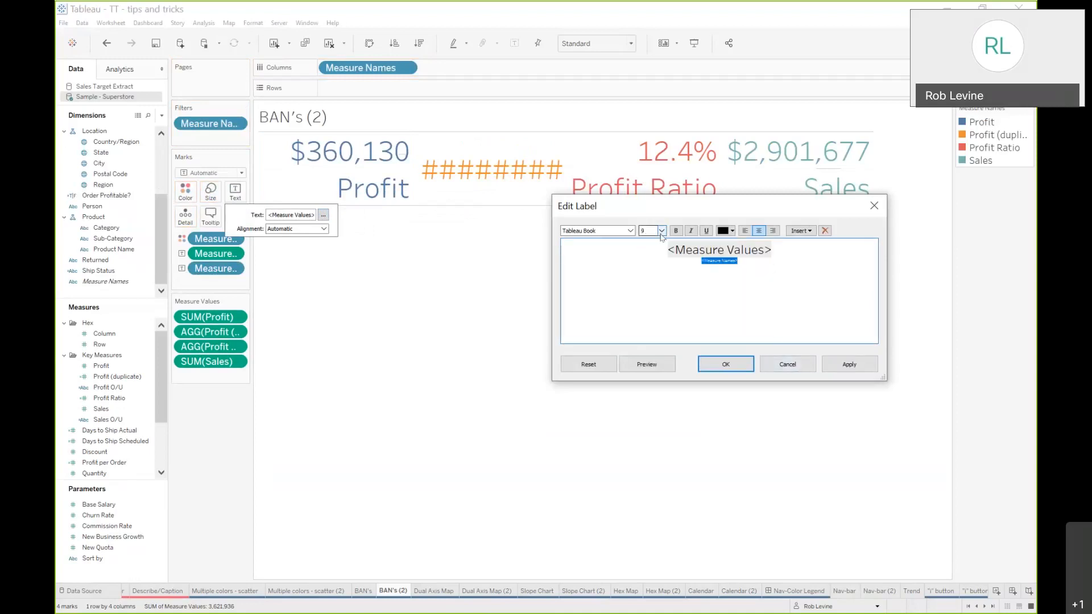
pyautogui.click(651, 231)
pyautogui.click(659, 251)
pyautogui.click(843, 364)
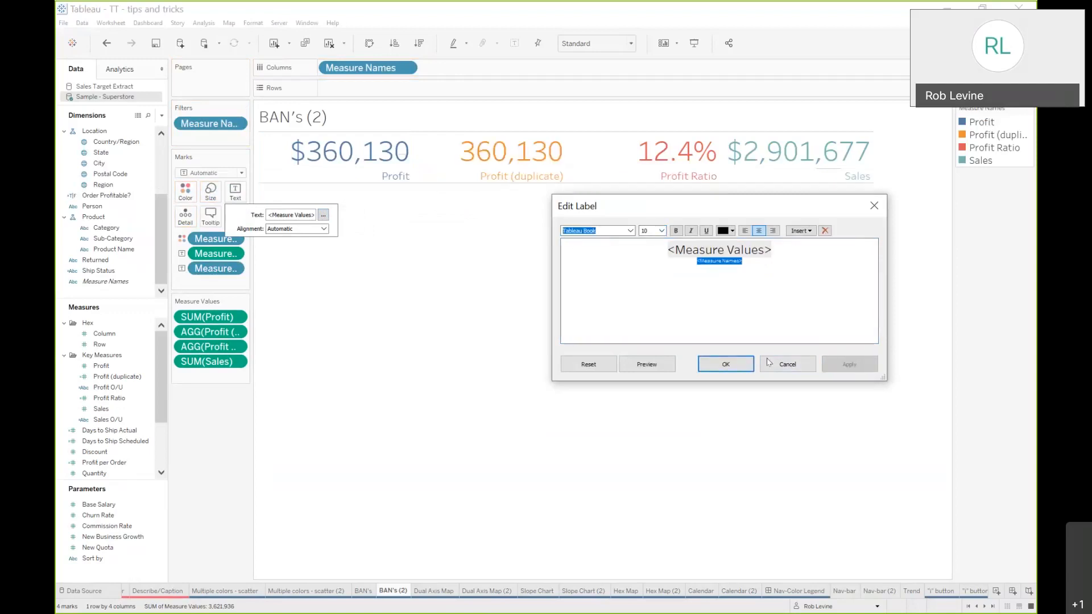
pyautogui.click(726, 364)
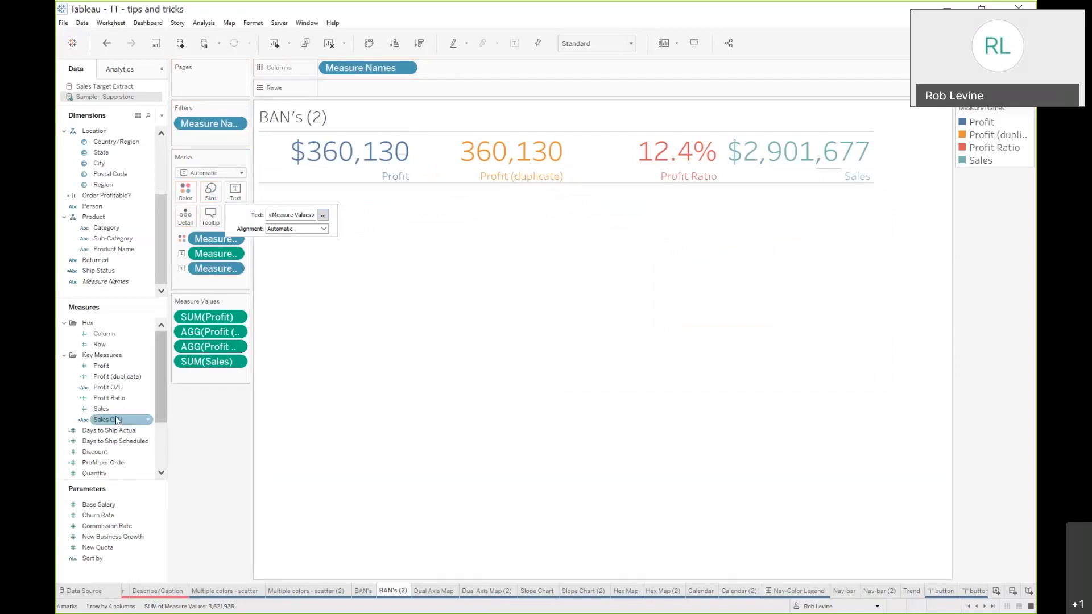
# Replace Profit (duplicate) with Quantity in Measure Values and reassign the automatic palette to the Measure Names colors
pyautogui.scroll(-3, 113, 421)
pyautogui.moveTo(108, 402); pyautogui.dragTo(208, 336)
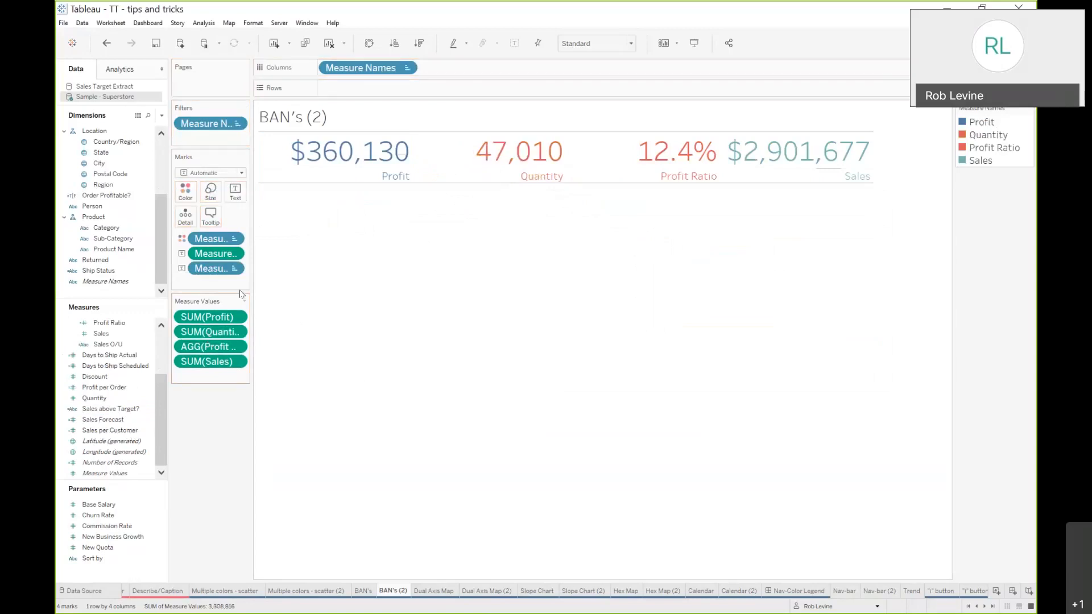
pyautogui.doubleClick(1018, 135)
pyautogui.click(609, 383)
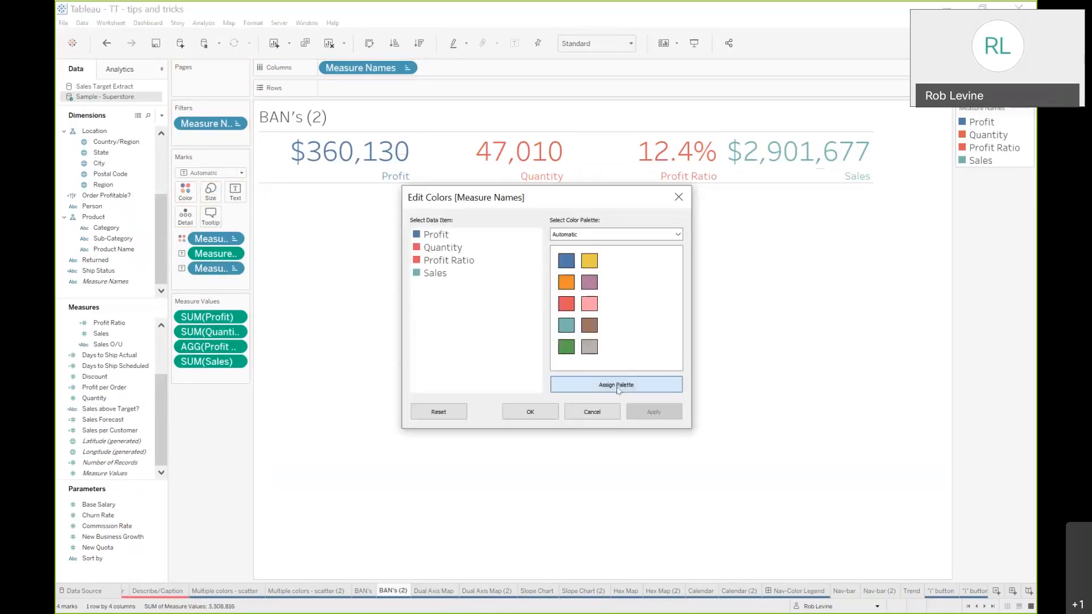
pyautogui.click(529, 412)
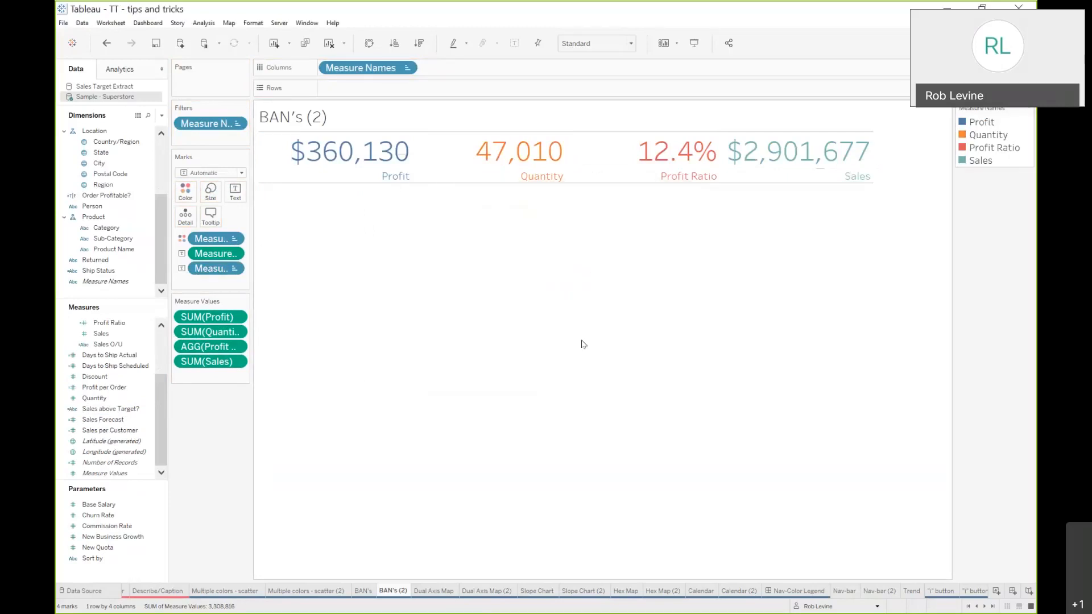
# Make the entire label text bold
pyautogui.click(239, 197)
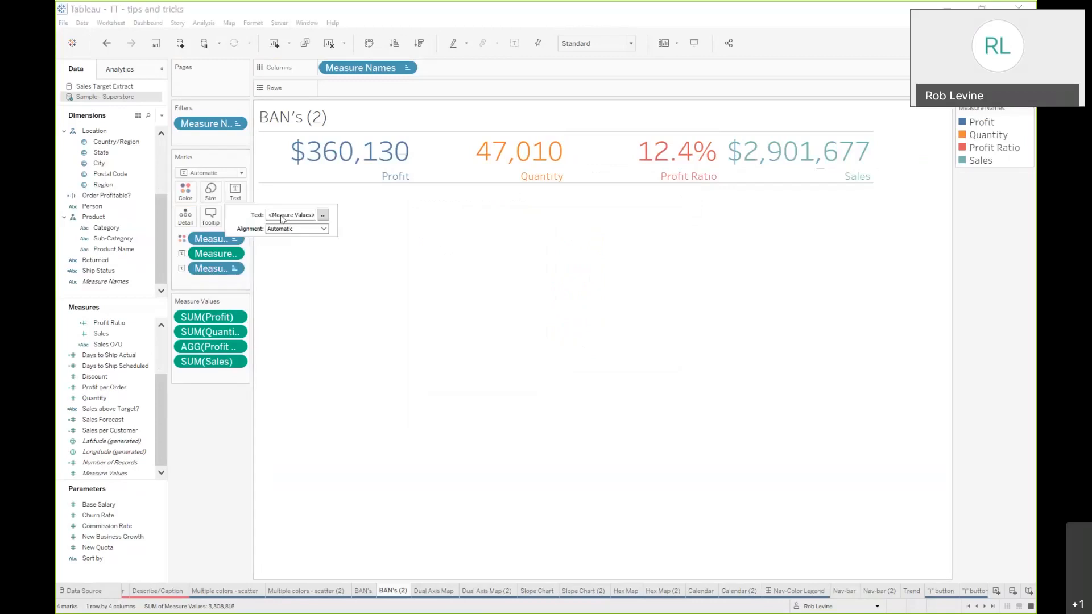
pyautogui.click(323, 214)
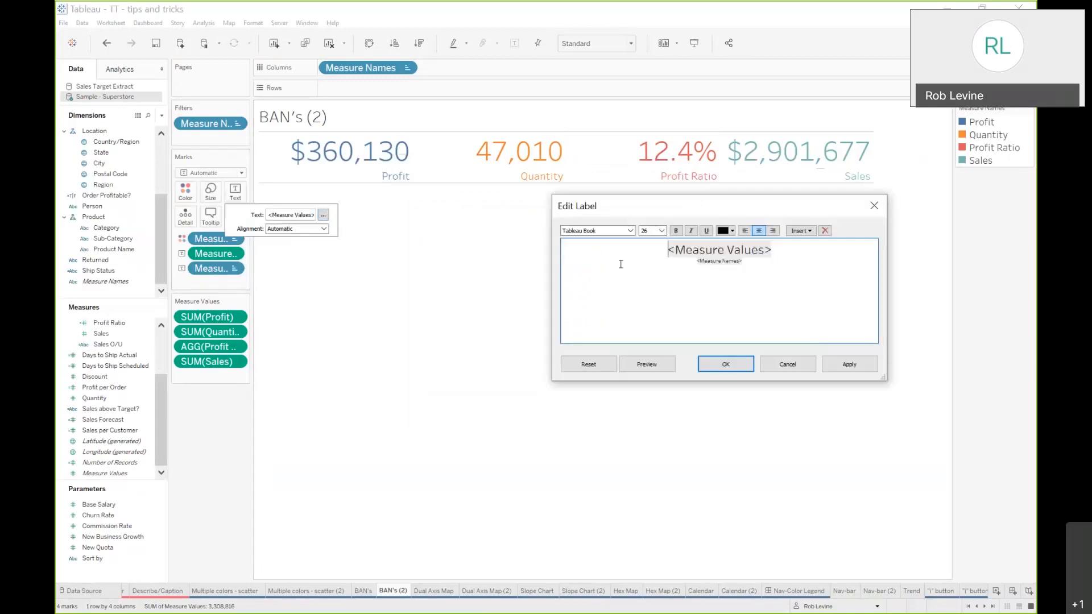
pyautogui.moveTo(658, 251); pyautogui.dragTo(794, 297)
pyautogui.click(676, 231)
pyautogui.click(725, 364)
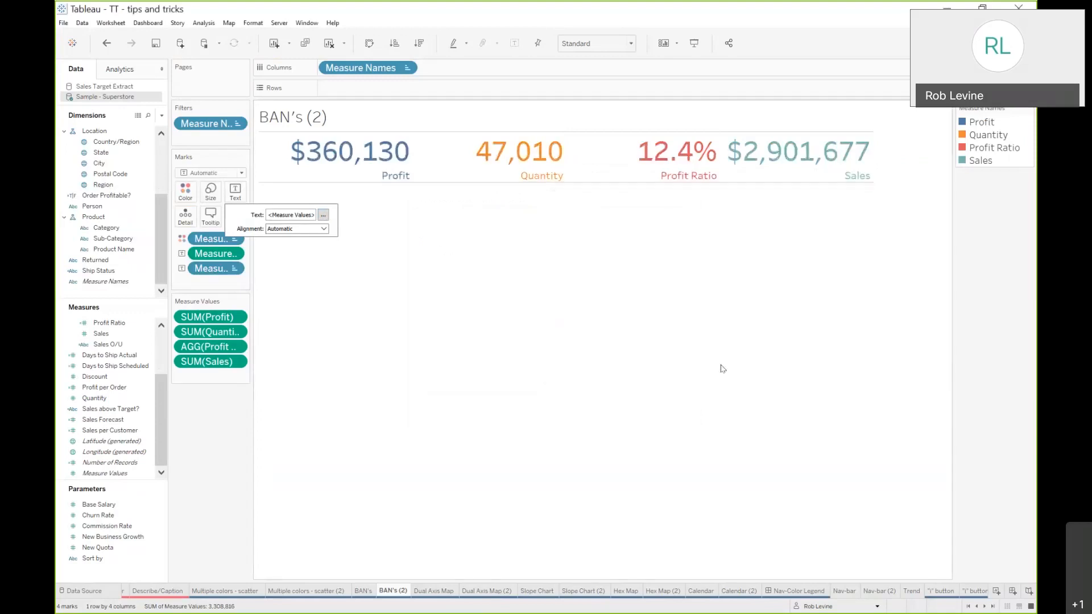
pyautogui.click(717, 368)
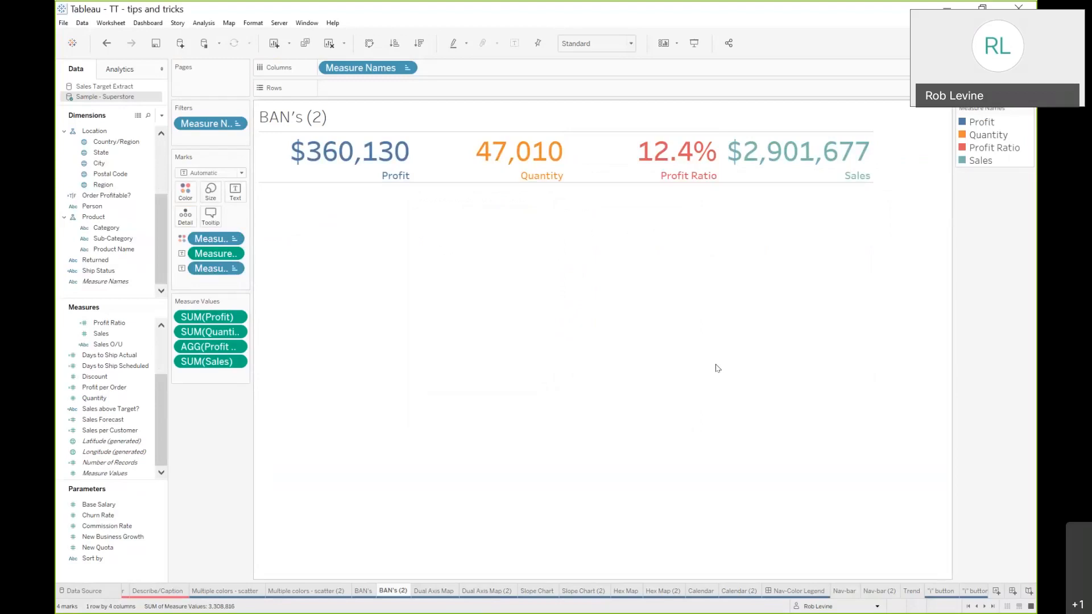
# Switch to the Dual Axis Map (2) sheet and build a filled map of Sales by State with Show Me
pyautogui.click(432, 591)
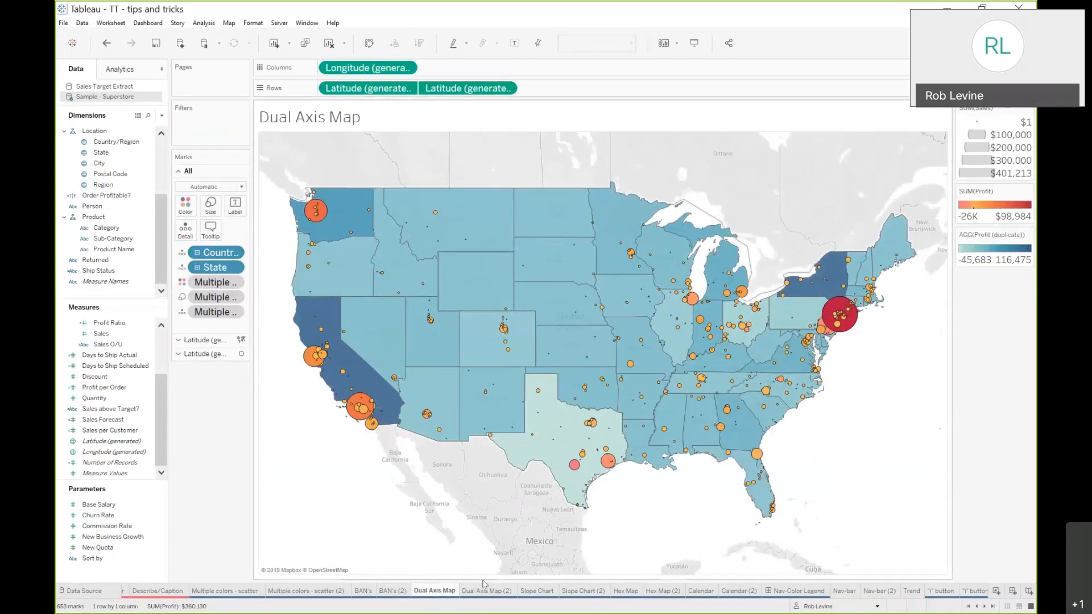
pyautogui.click(488, 591)
pyautogui.moveTo(494, 592)
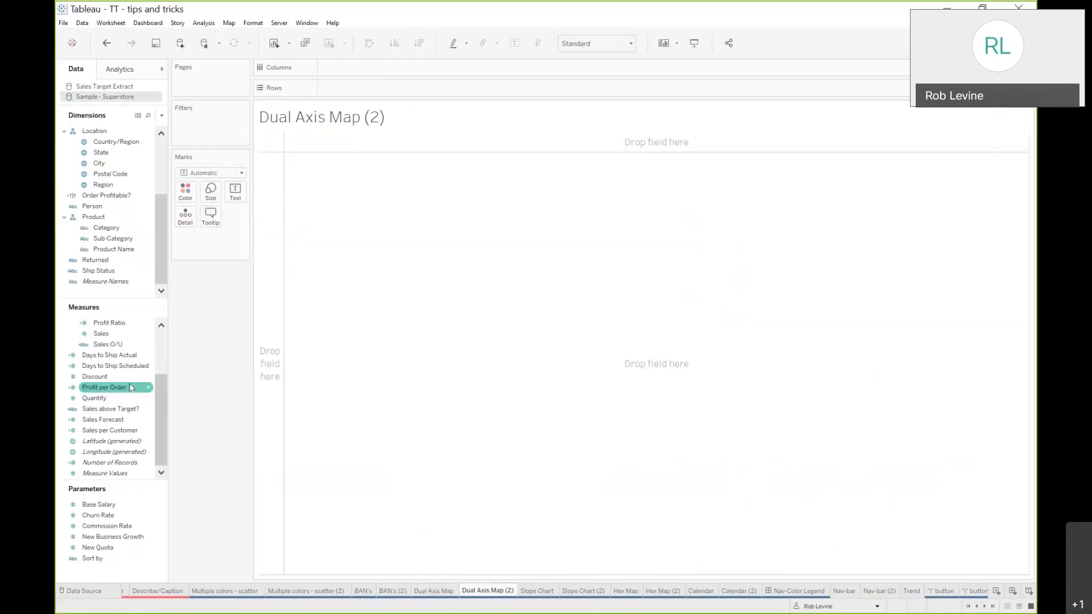
pyautogui.scroll(3, 108, 401)
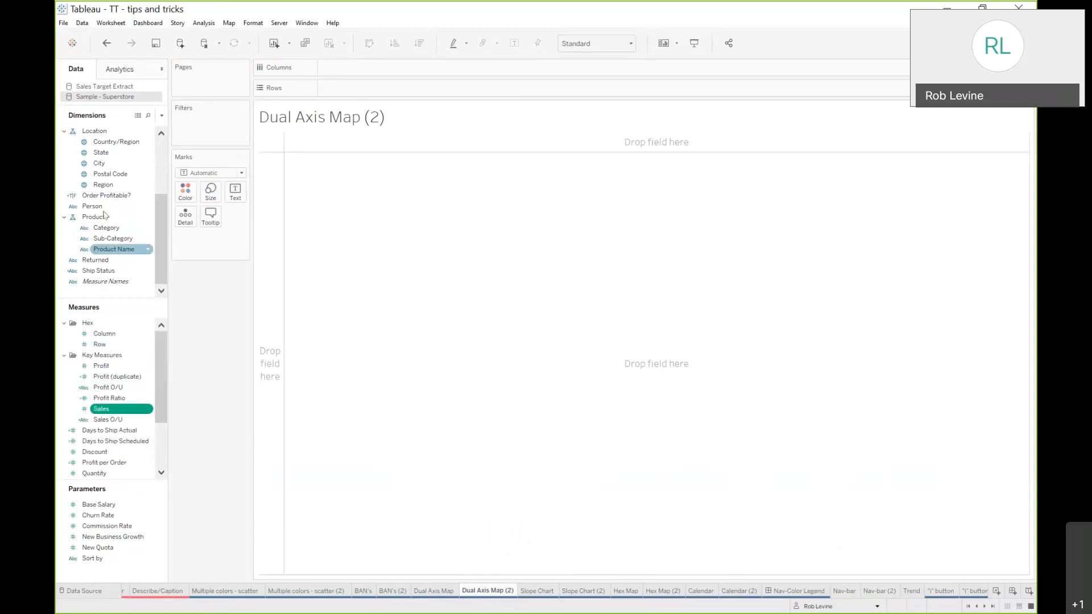
pyautogui.keyDown('ctrl'); pyautogui.click(100, 152); pyautogui.keyUp('ctrl')
pyautogui.click(1010, 44)
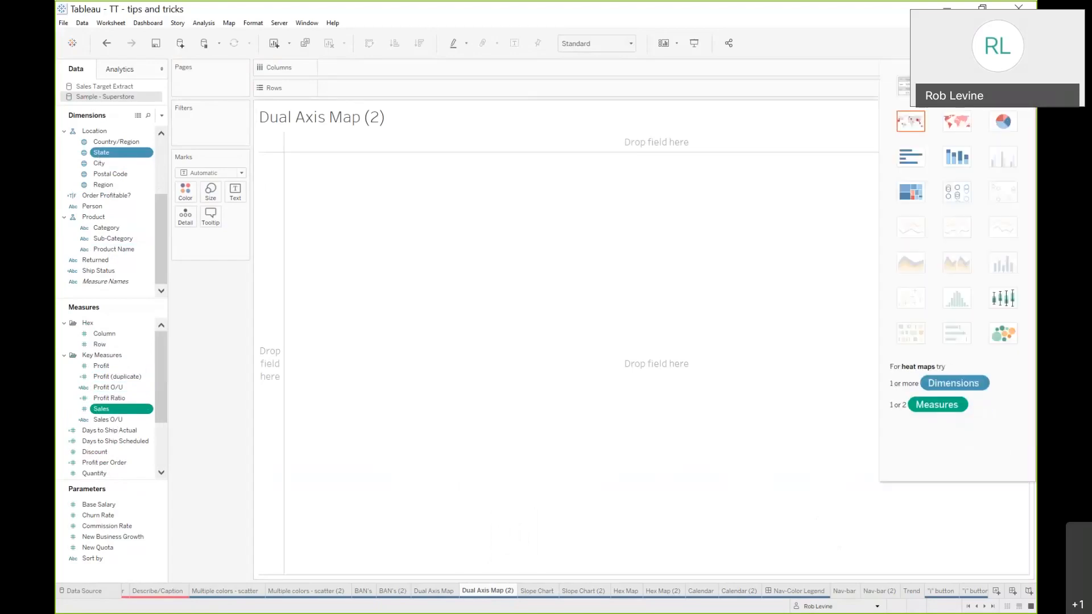
pyautogui.click(953, 120)
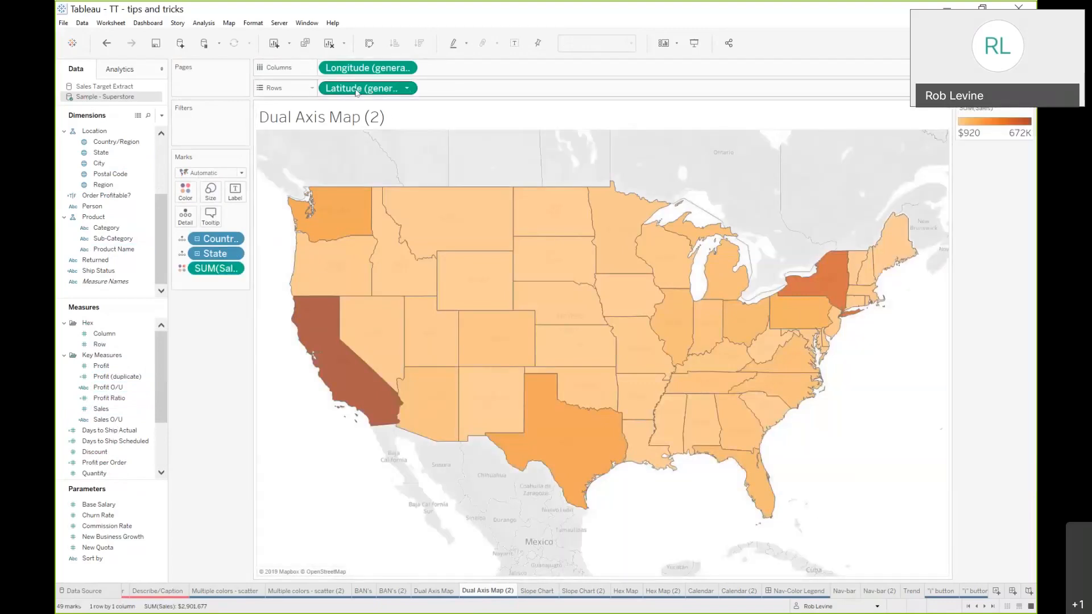
# Duplicate Latitude on Rows and set the second Latitude's mark type to Circle
pyautogui.moveTo(356, 92); pyautogui.dragTo(470, 90)
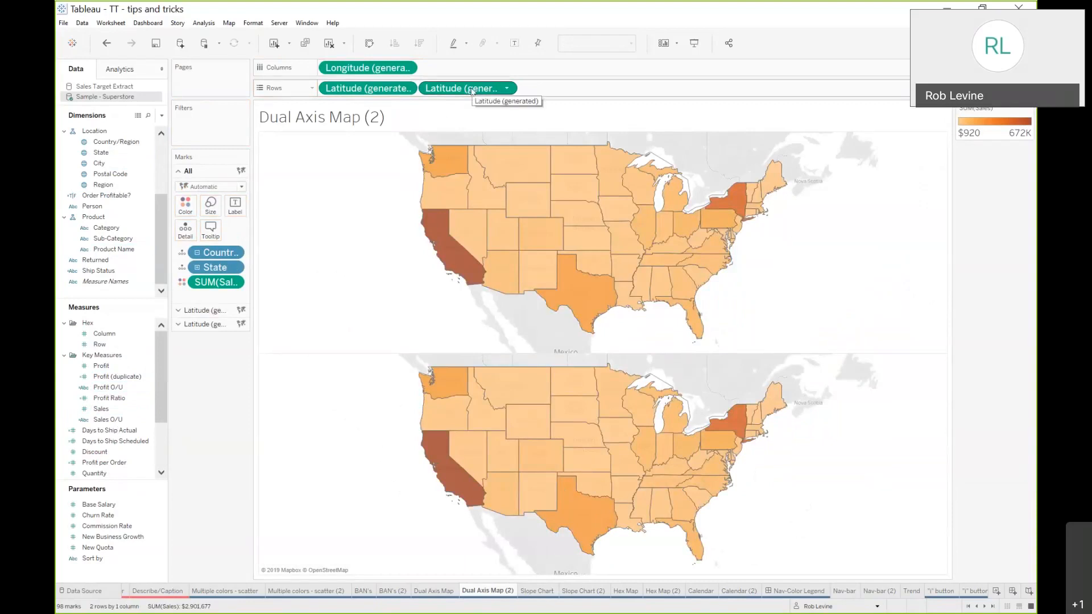
pyautogui.click(195, 311)
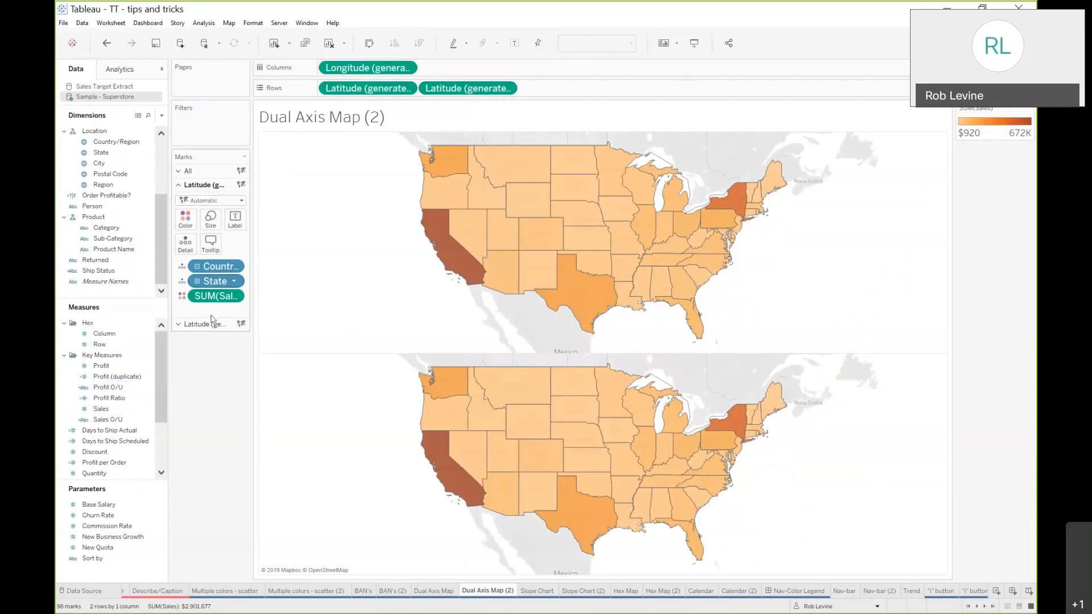
pyautogui.click(208, 324)
pyautogui.click(206, 213)
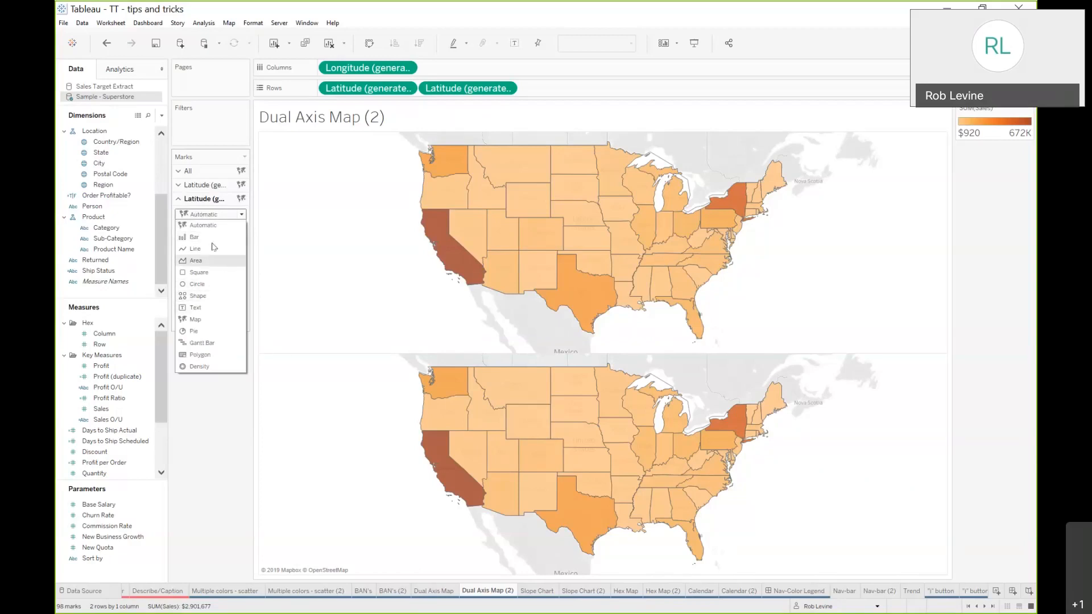
pyautogui.click(211, 283)
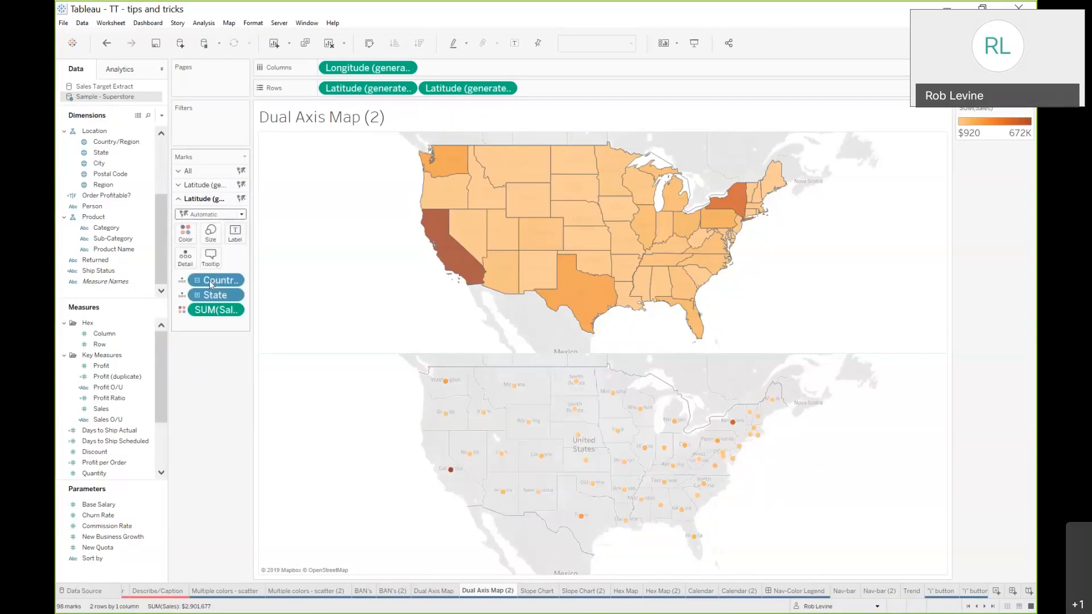
# Combine the two Latitude axes into a dual axis
pyautogui.click(506, 90)
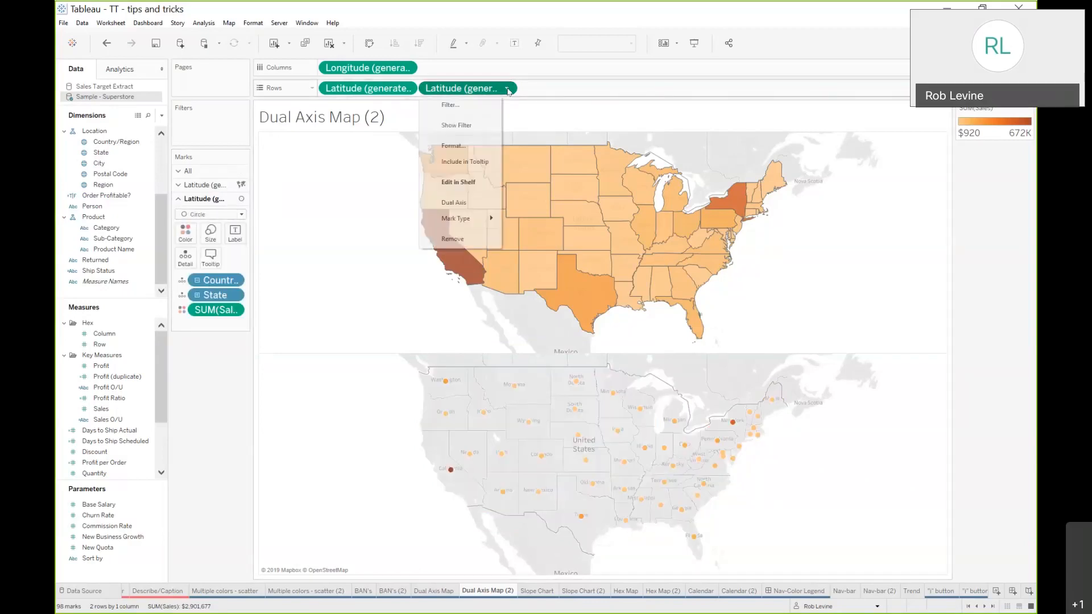
pyautogui.click(483, 203)
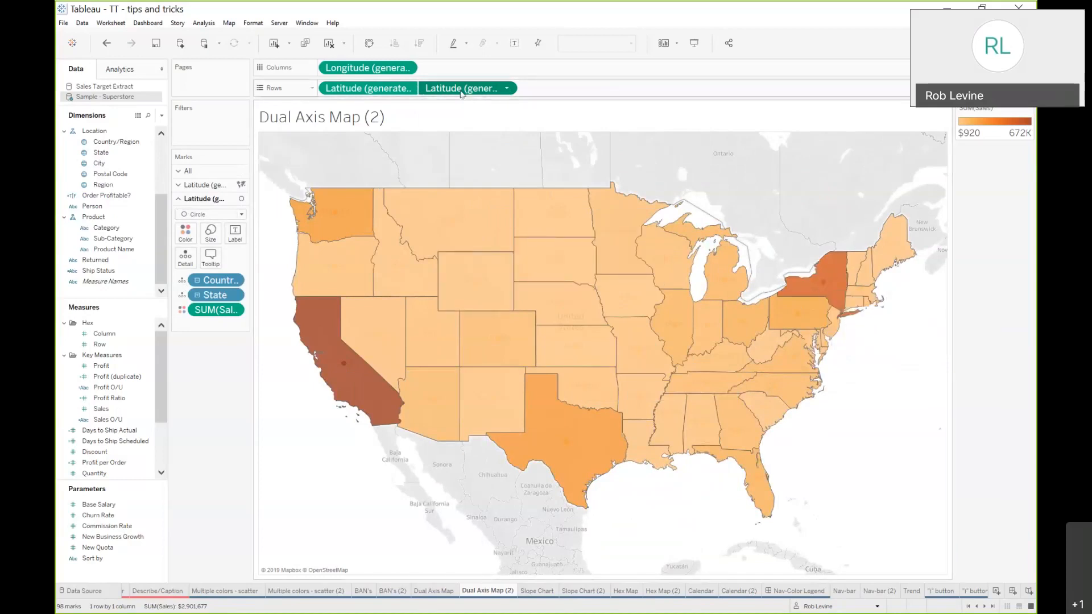
pyautogui.moveTo(462, 94); pyautogui.dragTo(339, 90)
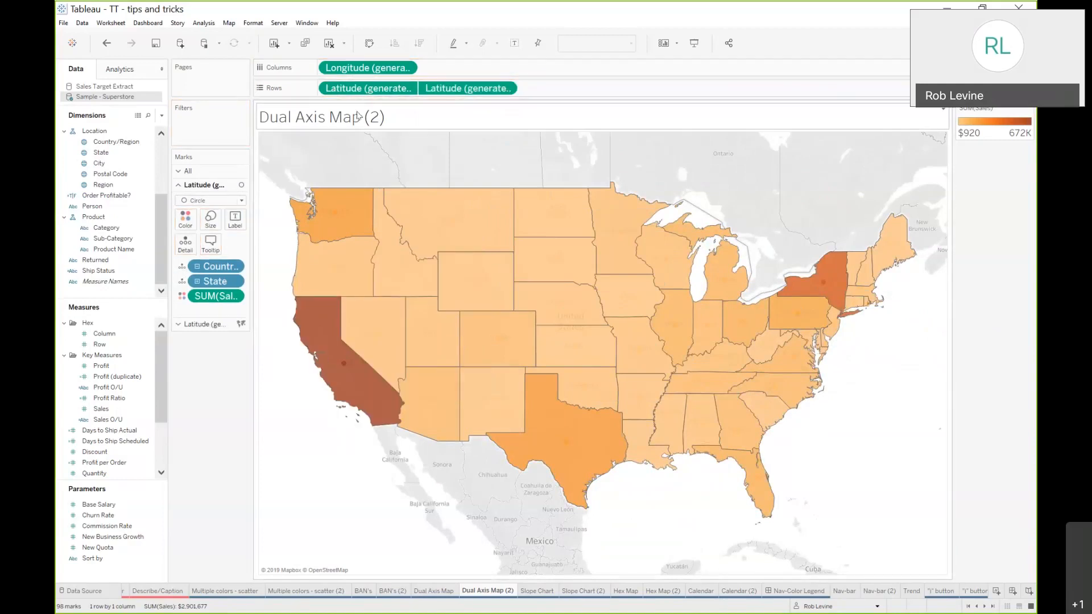
pyautogui.moveTo(482, 89); pyautogui.dragTo(534, 92)
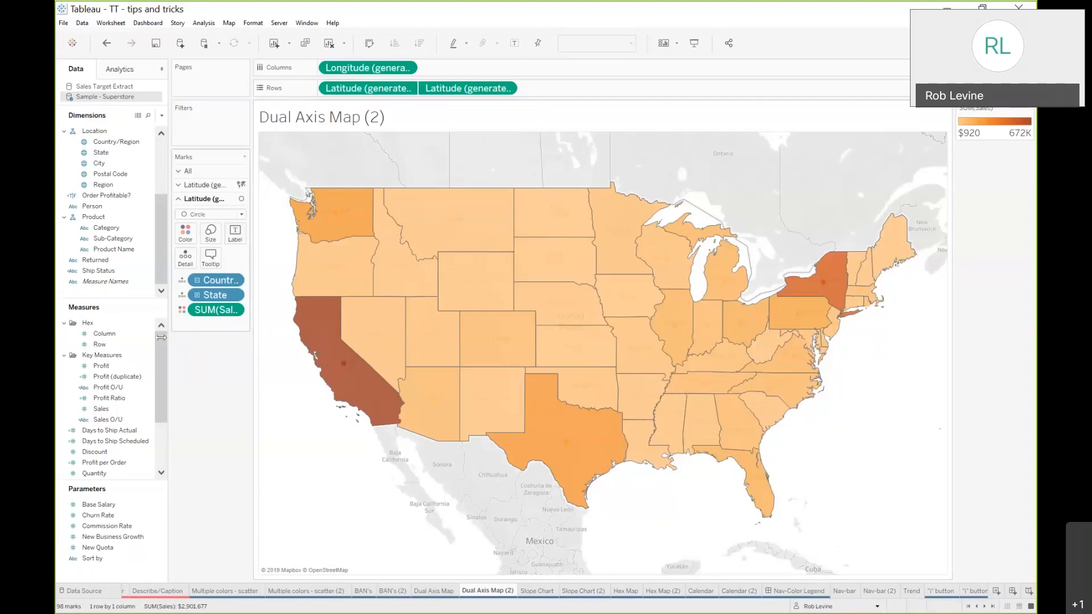
# Size the circle marks by Sales and color the filled state marks by Profit
pyautogui.moveTo(203, 316); pyautogui.dragTo(210, 240)
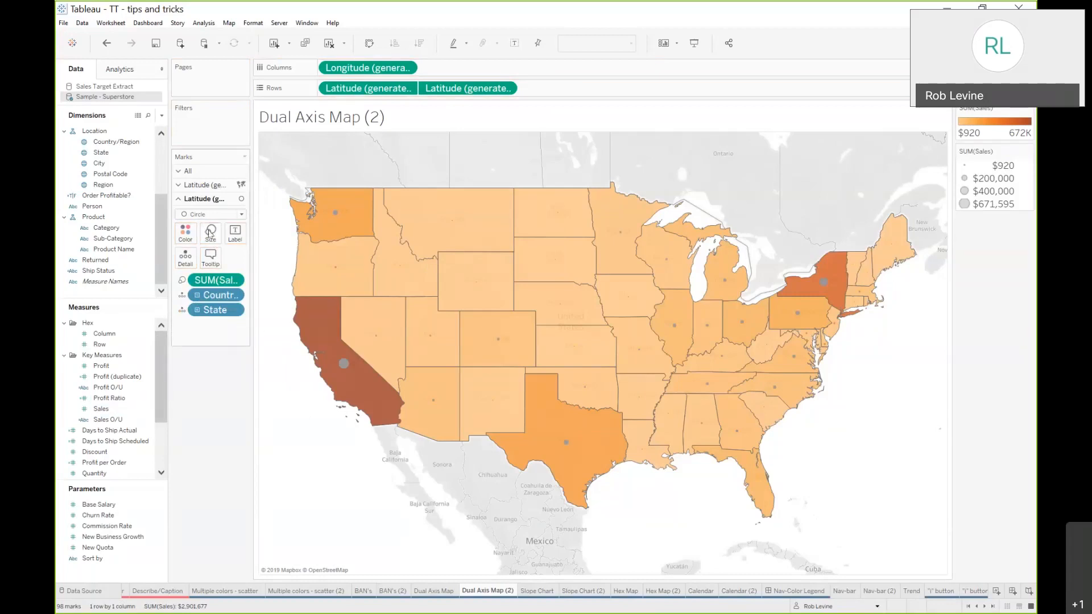
pyautogui.click(210, 187)
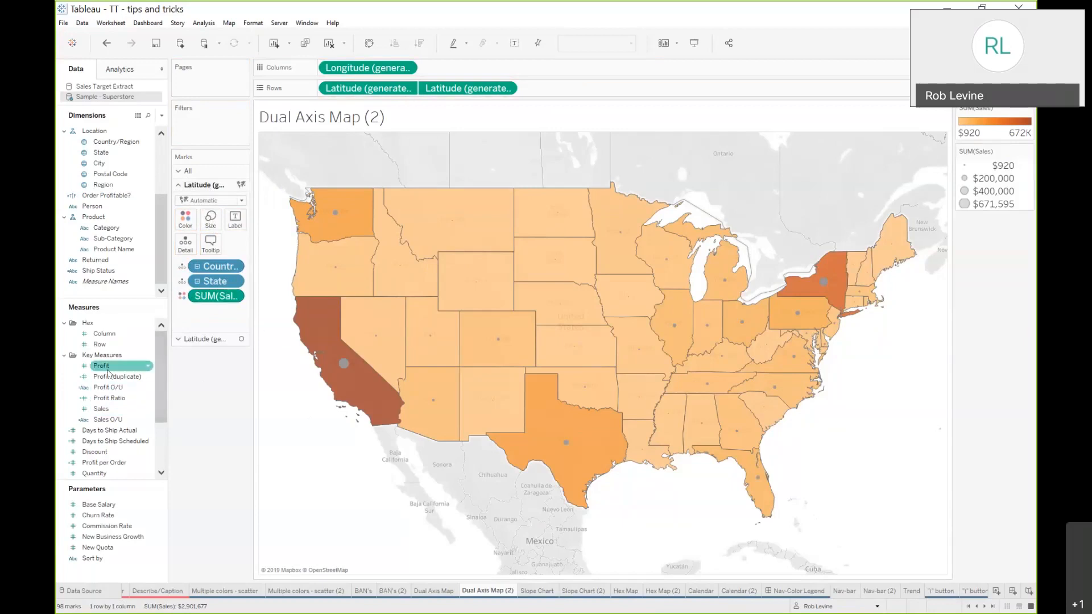
pyautogui.moveTo(101, 366); pyautogui.dragTo(201, 301)
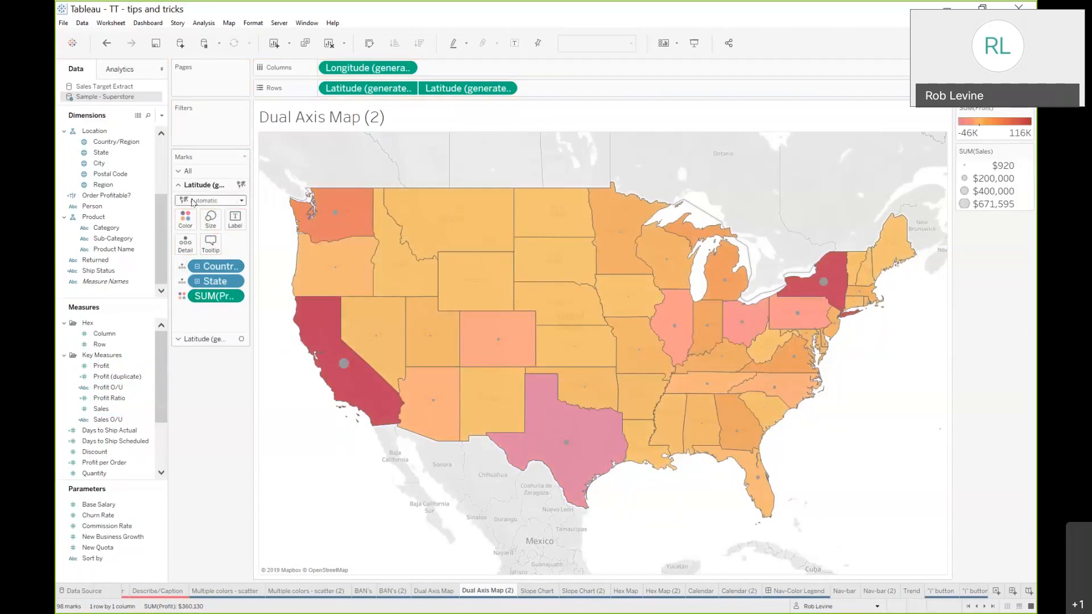
# Color the circle marks by Profit (duplicate)
pyautogui.click(193, 340)
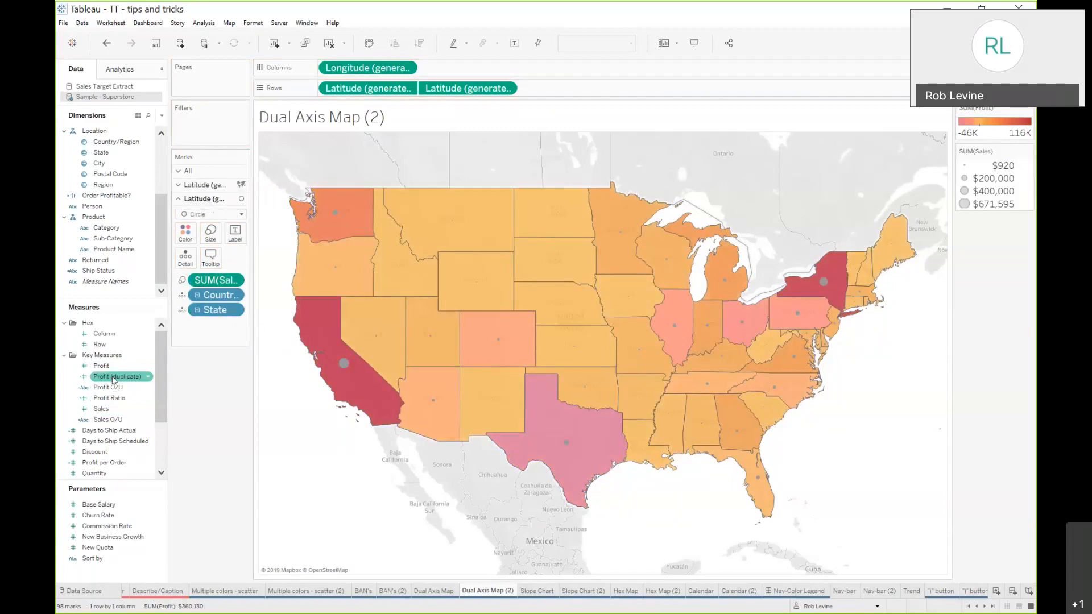
pyautogui.moveTo(118, 370); pyautogui.dragTo(184, 242)
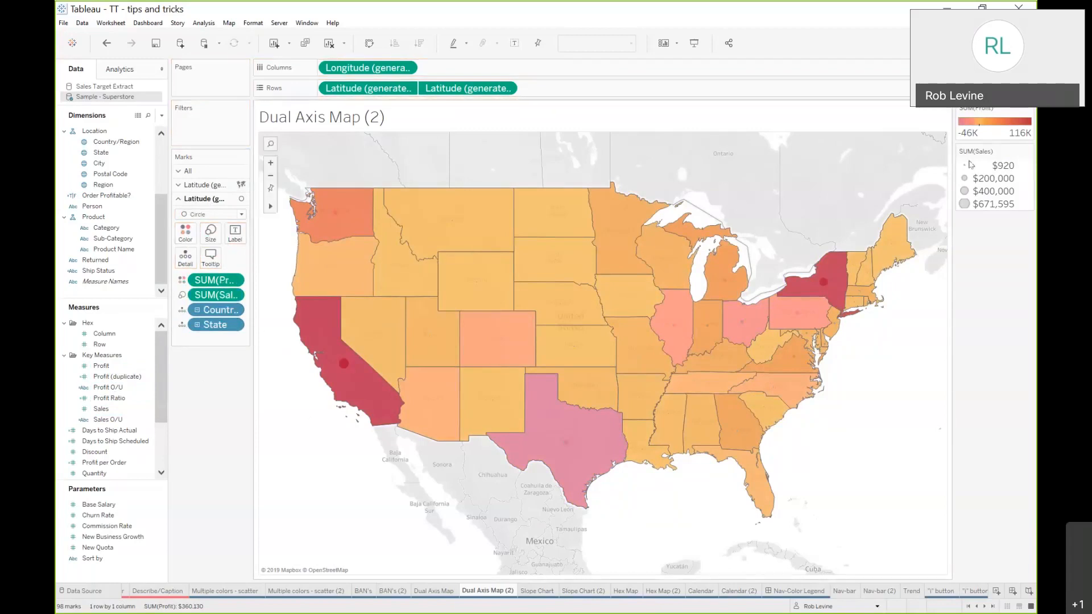
# Change the filled states' Profit color palette to Blue-Green Sequential and apply it
pyautogui.doubleClick(1002, 133)
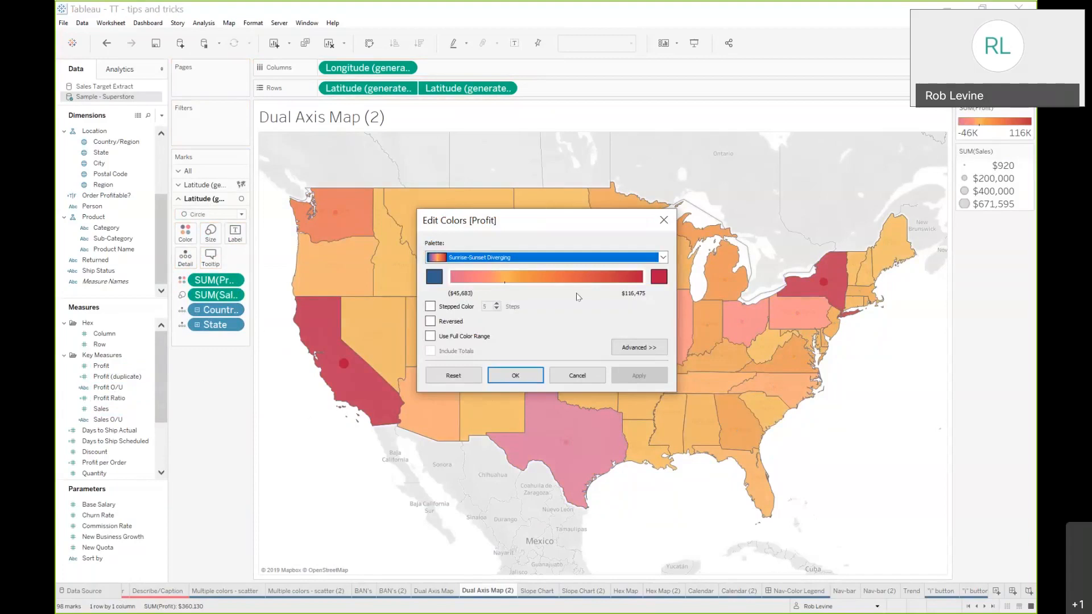
pyautogui.click(568, 259)
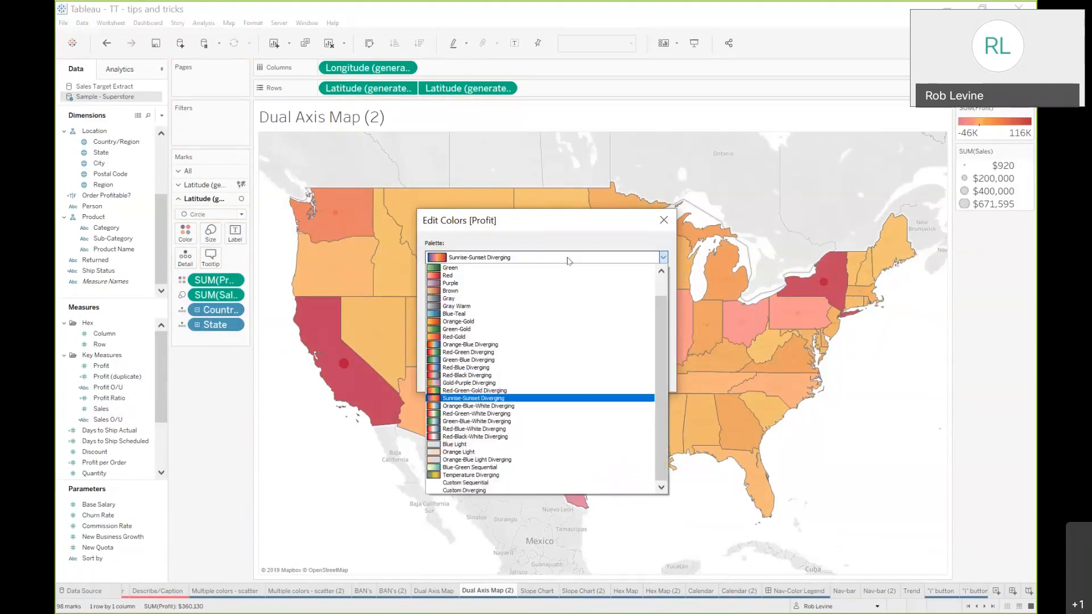
pyautogui.press('Down')
pyautogui.press('Down')
pyautogui.press('Down')
pyautogui.press('Down')
pyautogui.press('Down')
pyautogui.press('Down')
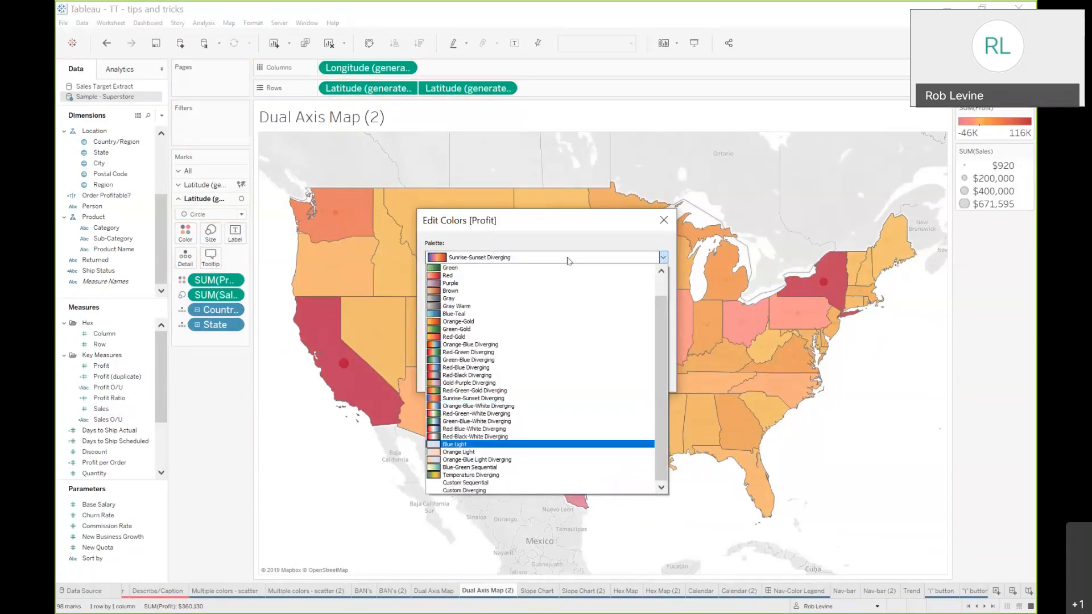
pyautogui.press('Down')
pyautogui.press('Down')
pyautogui.press('Down')
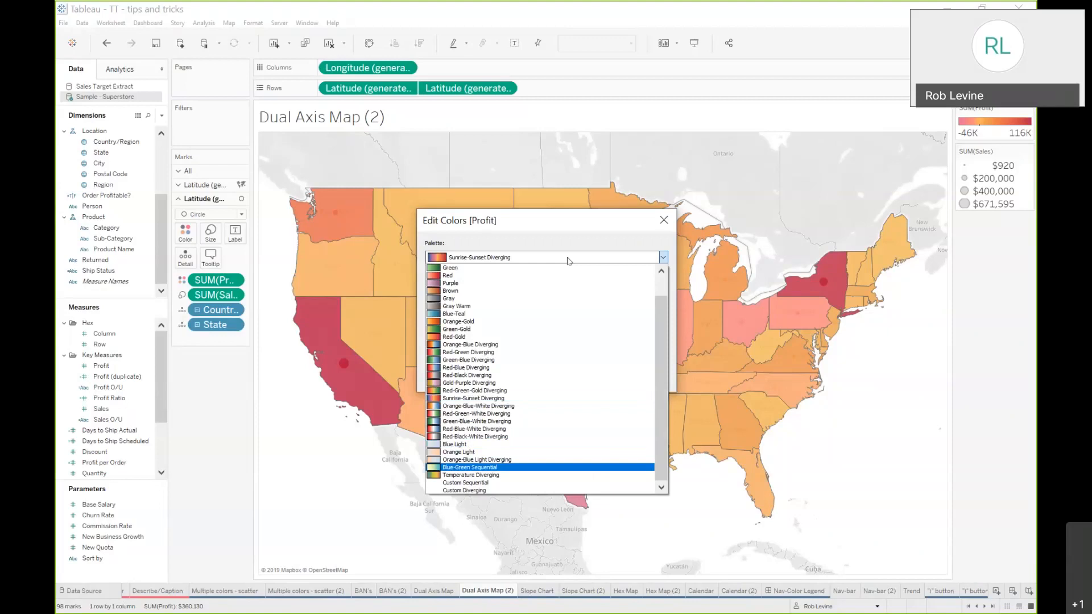
pyautogui.click(567, 242)
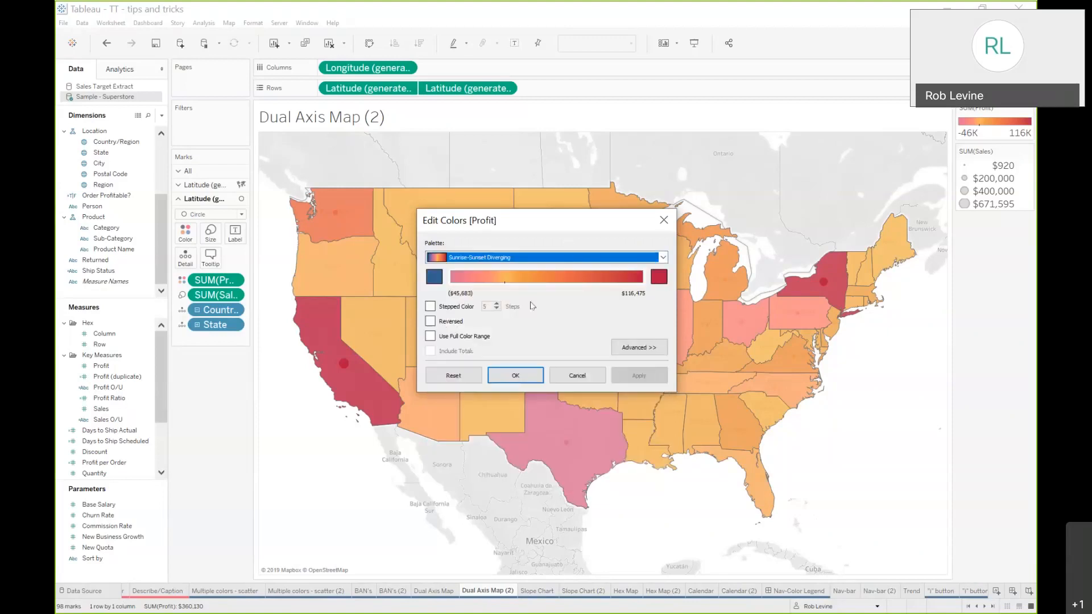
pyautogui.press('b')
pyautogui.press('b')
pyautogui.click(632, 375)
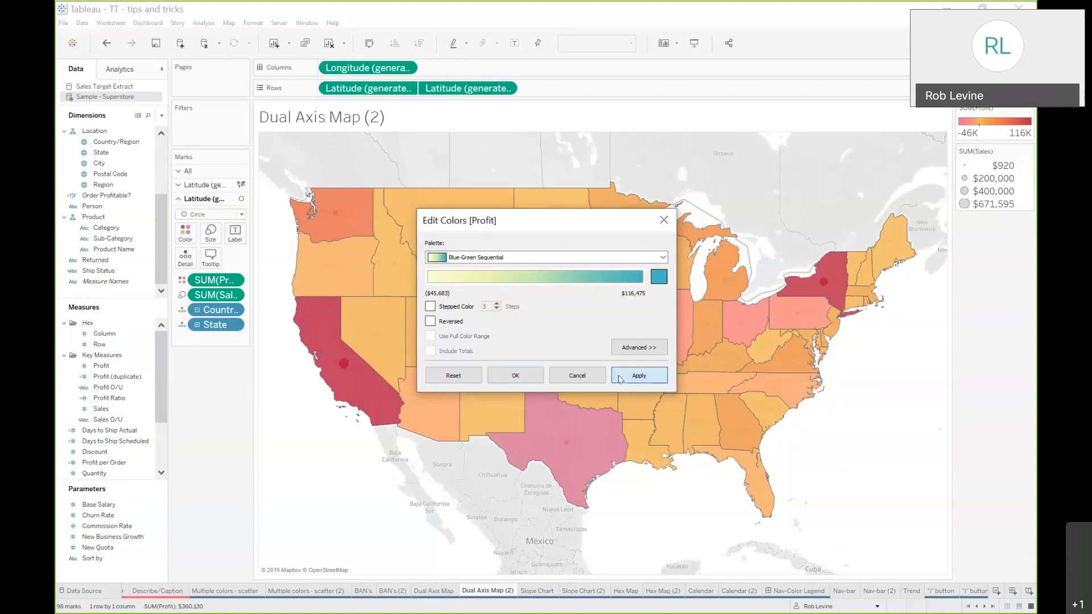
pyautogui.click(586, 377)
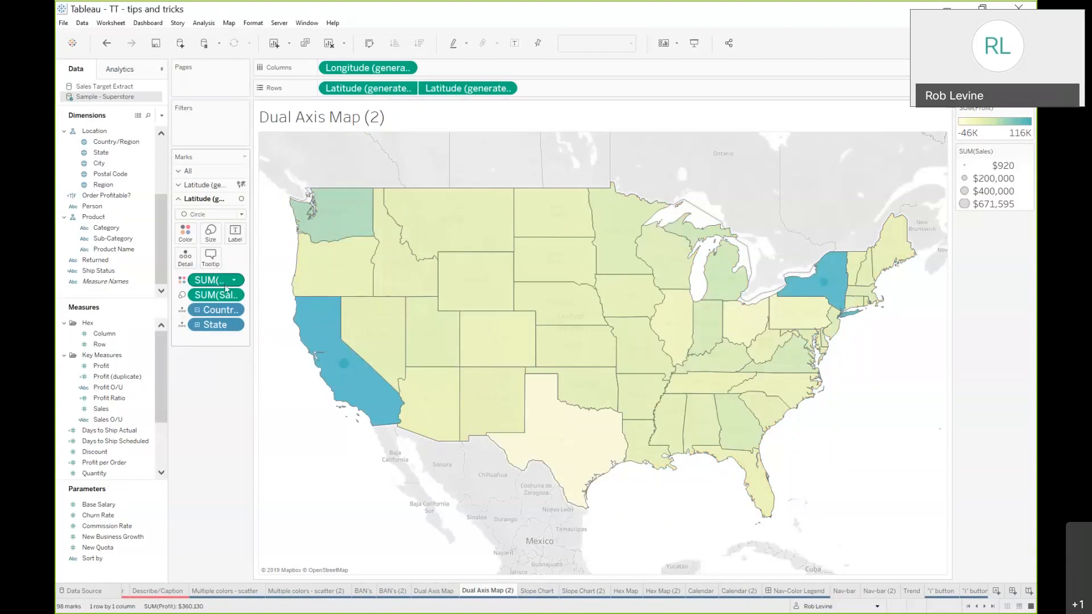
# Open the Profit (duplicate) calculated field to inspect its formula, then close the editor
pyautogui.click(118, 377)
pyautogui.rightClick(117, 378)
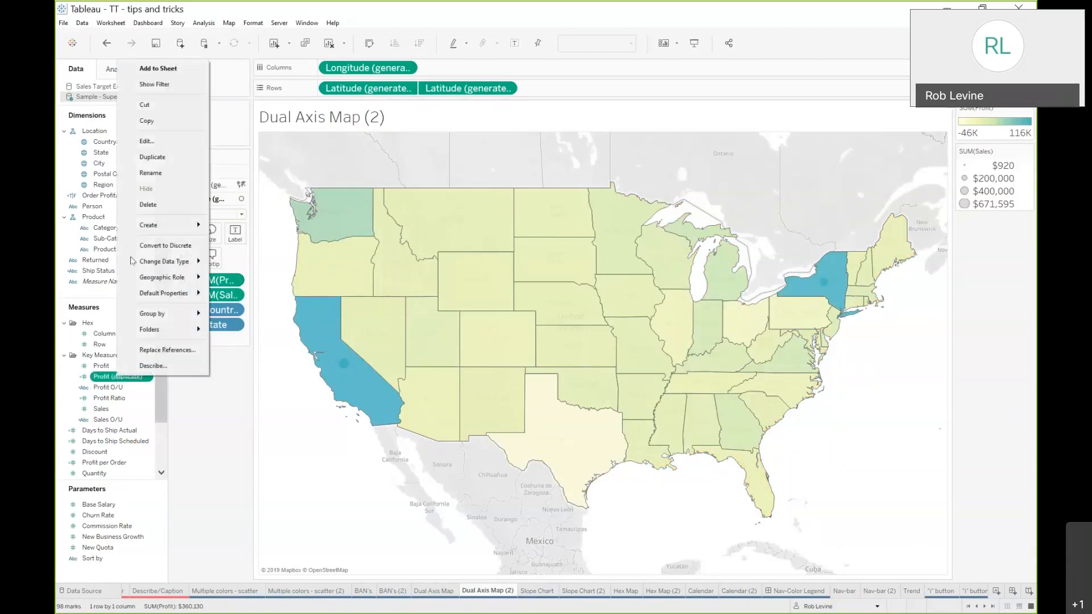
pyautogui.click(149, 146)
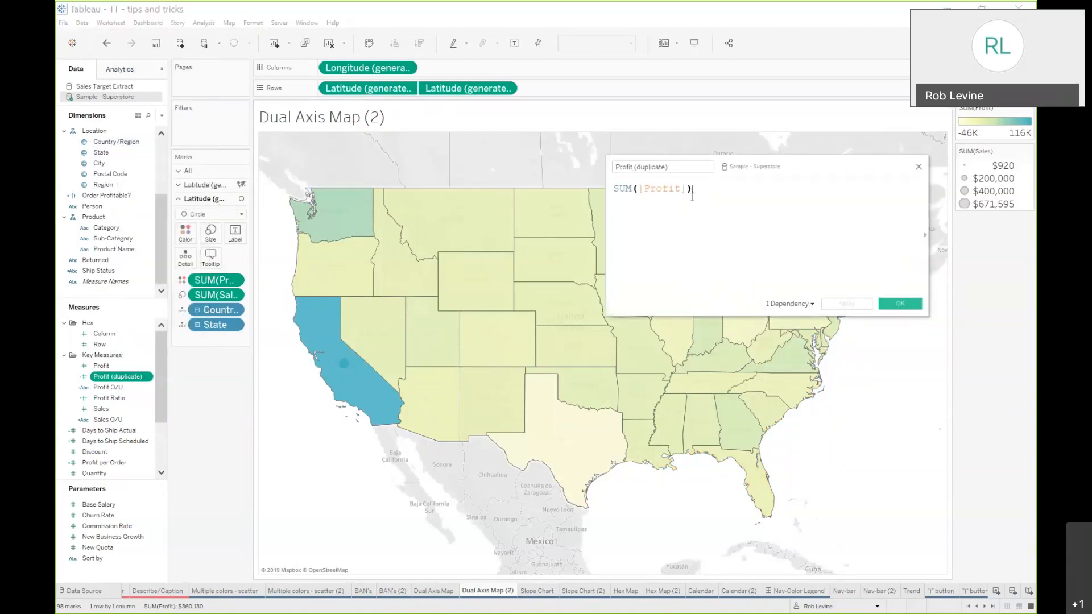
pyautogui.click(919, 167)
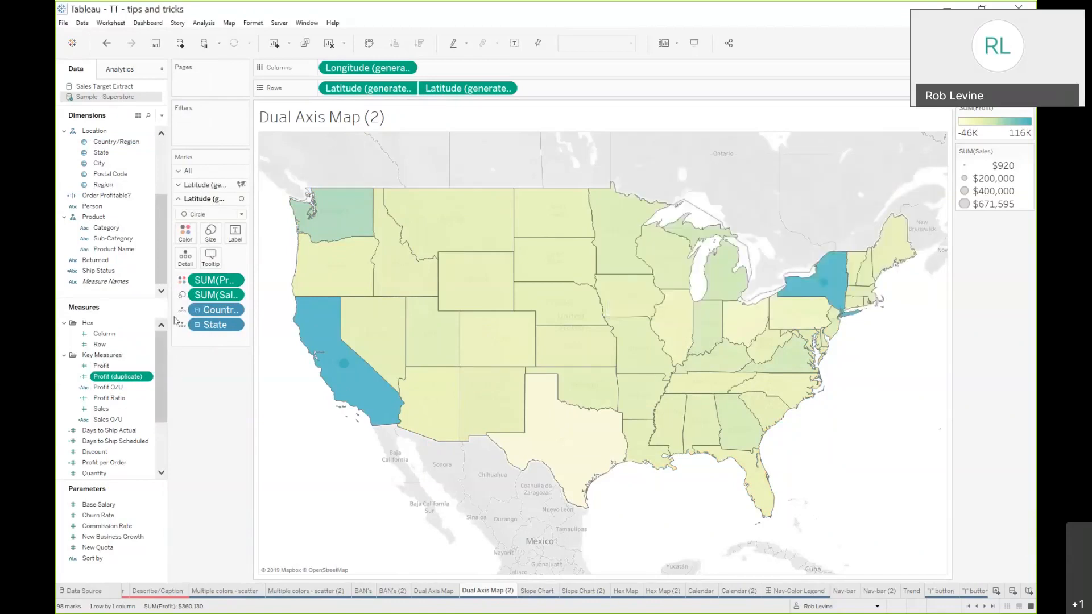
# Color the circle marks by the Profit (duplicate) calculated field and switch its palette to an orange-red gradient
pyautogui.moveTo(117, 376); pyautogui.dragTo(184, 235)
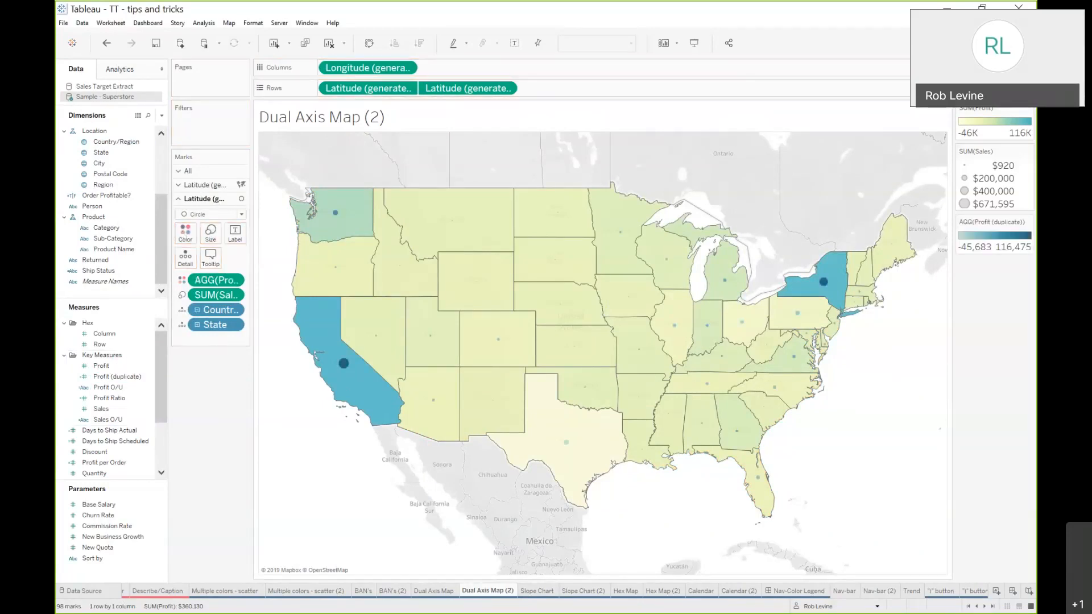
pyautogui.doubleClick(994, 248)
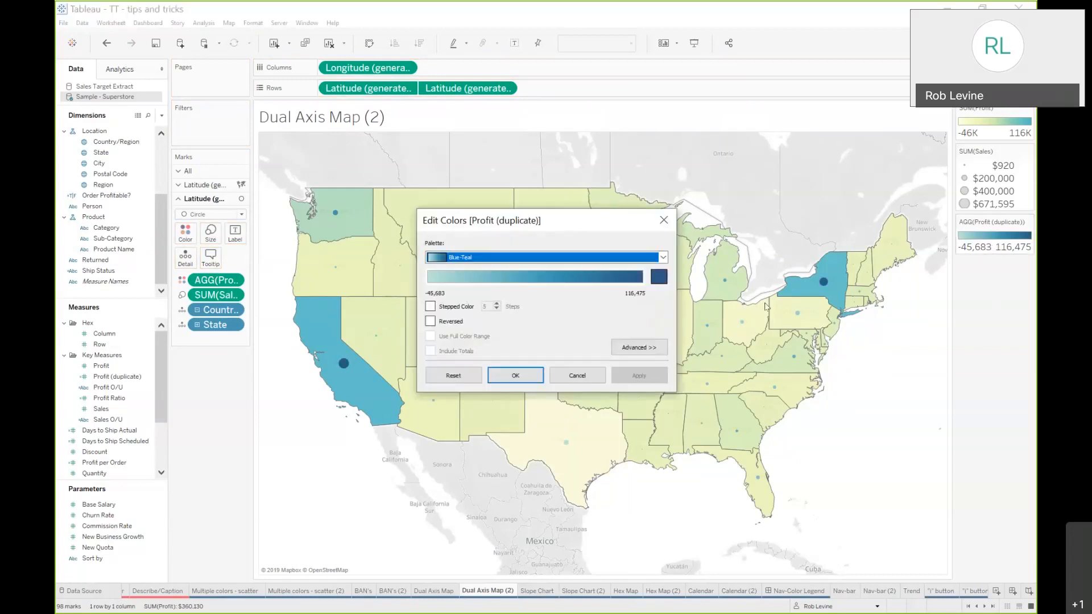
pyautogui.press('r')
pyautogui.click(639, 374)
pyautogui.click(514, 375)
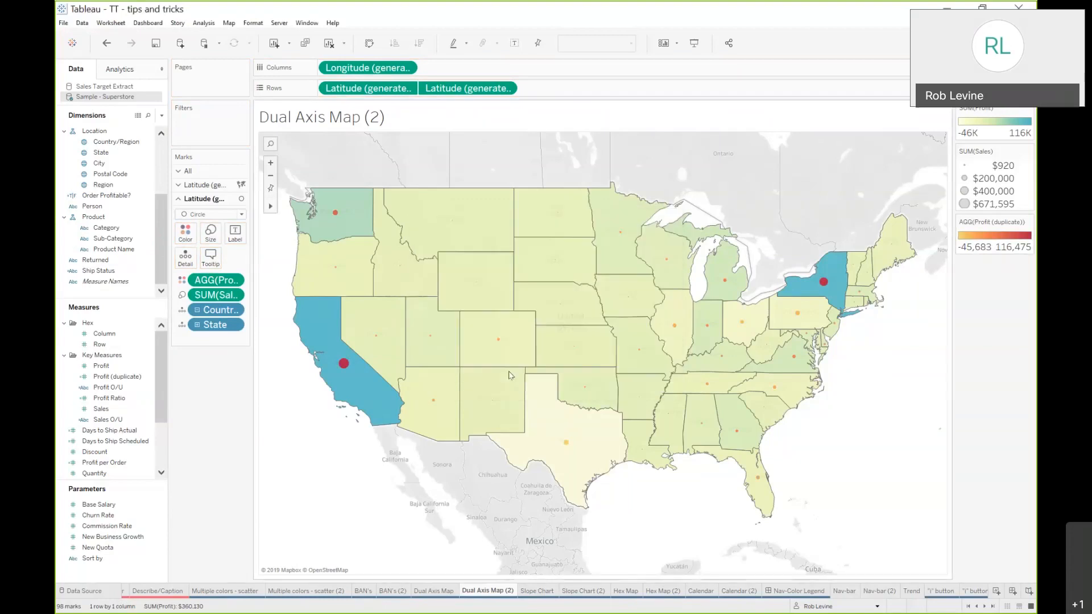
# Give the circle marks a dark border color
pyautogui.click(186, 232)
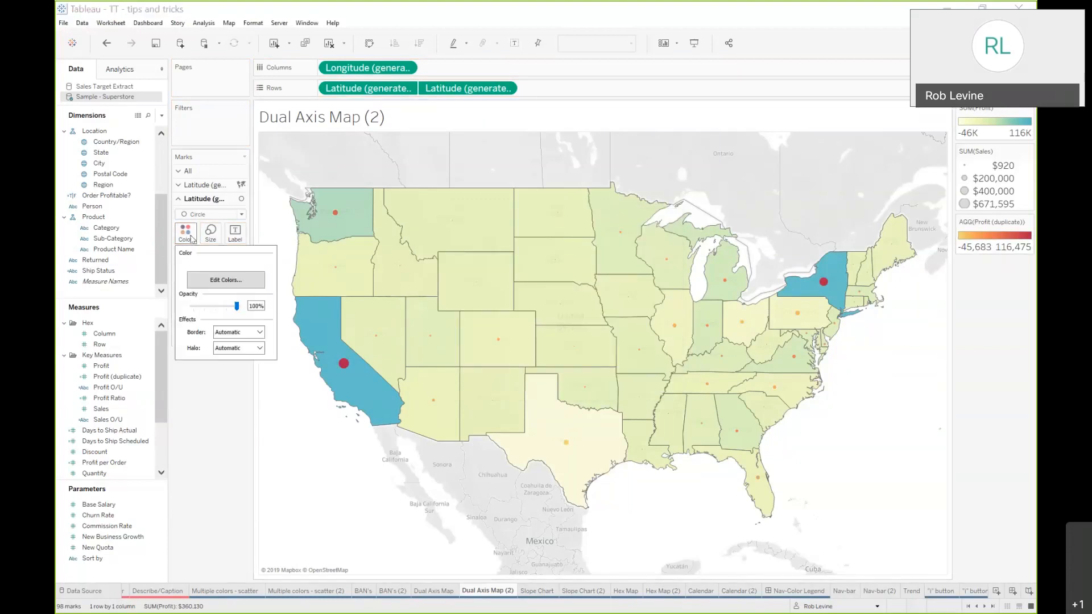
pyautogui.click(216, 334)
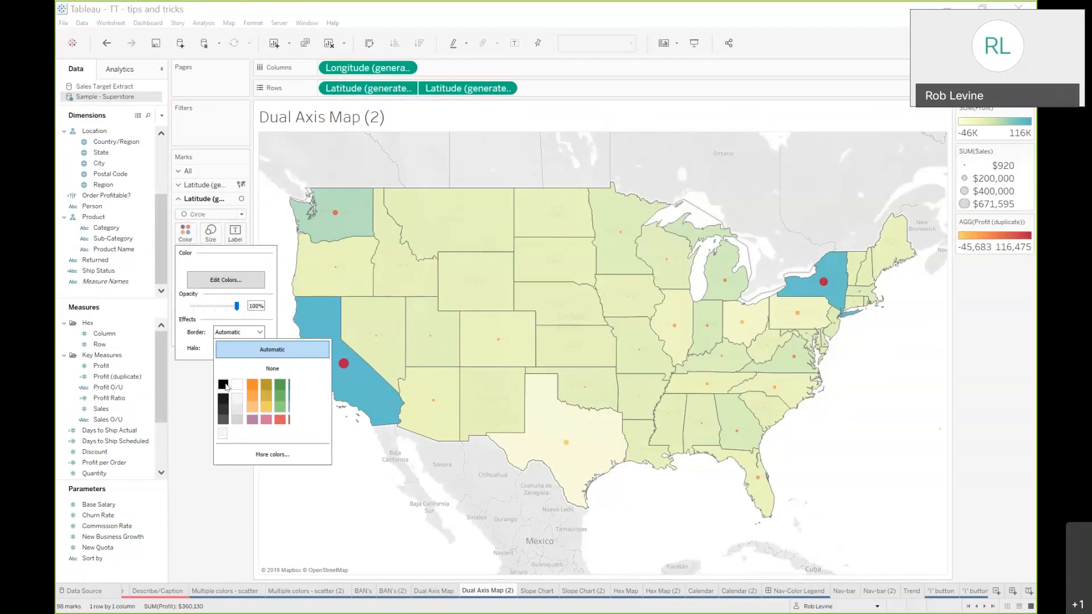
pyautogui.click(201, 432)
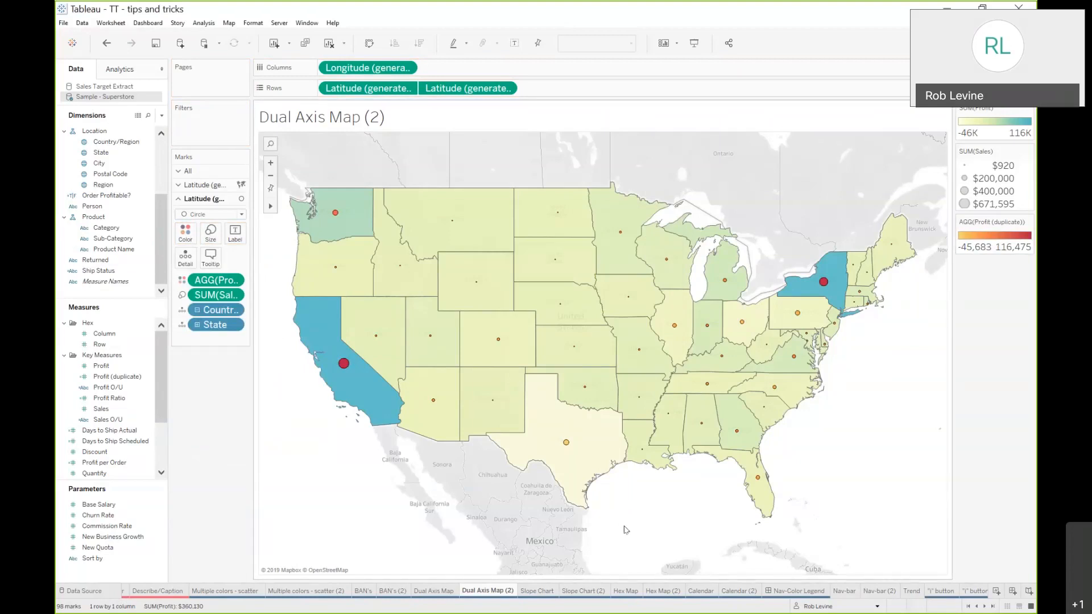
# On the empty Slope Chart (2) sheet, plot Sales by year of Order Date as a line
pyautogui.click(532, 594)
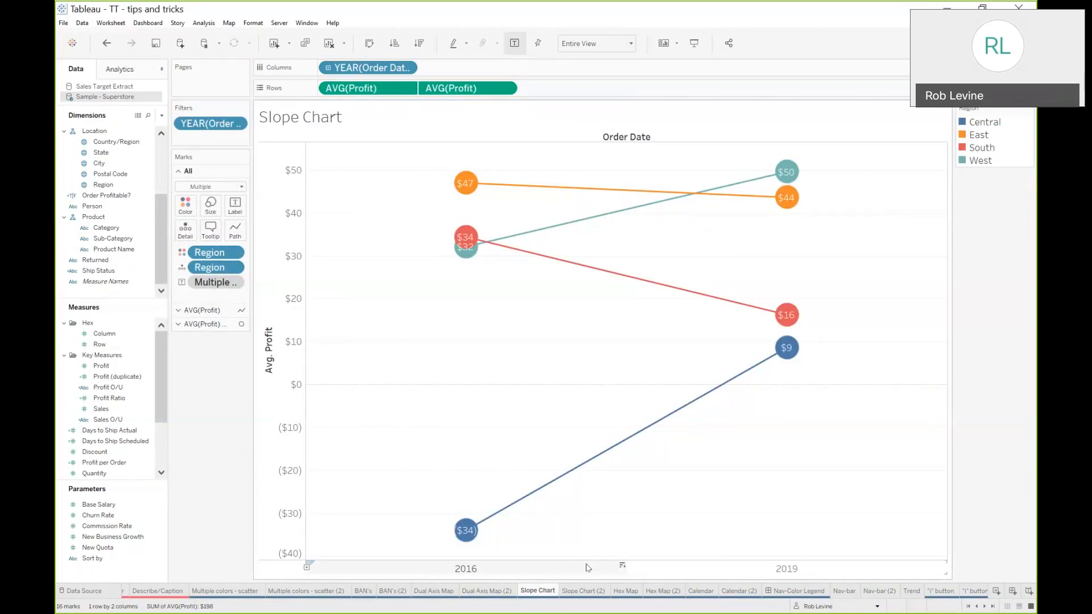
pyautogui.click(583, 591)
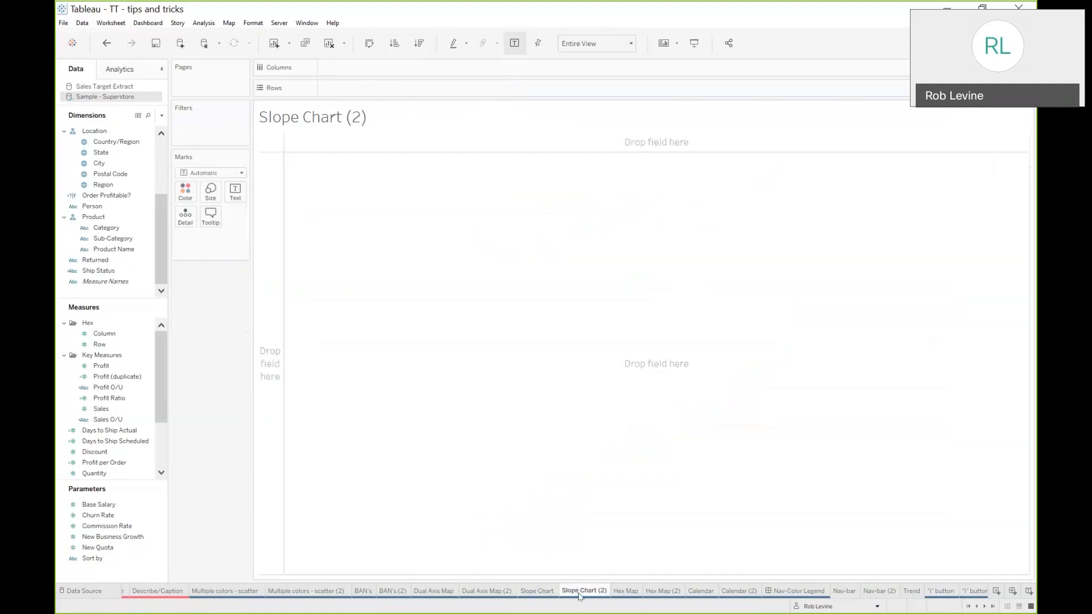
pyautogui.click(105, 410)
pyautogui.doubleClick(106, 410)
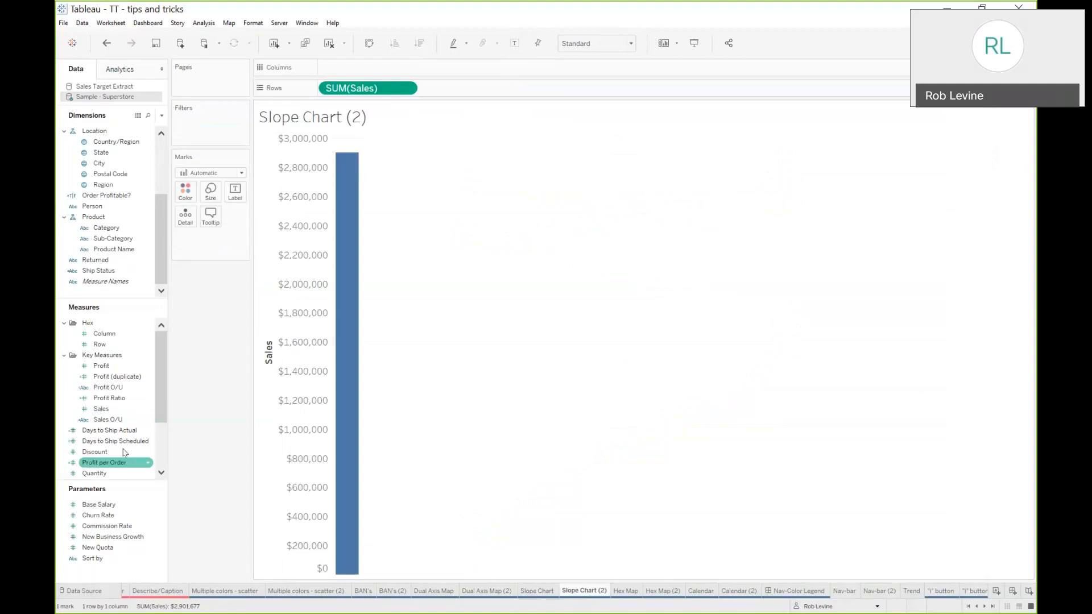
pyautogui.scroll(3, 104, 193)
pyautogui.click(104, 191)
pyautogui.doubleClick(104, 191)
pyautogui.moveTo(91, 309); pyautogui.dragTo(93, 344)
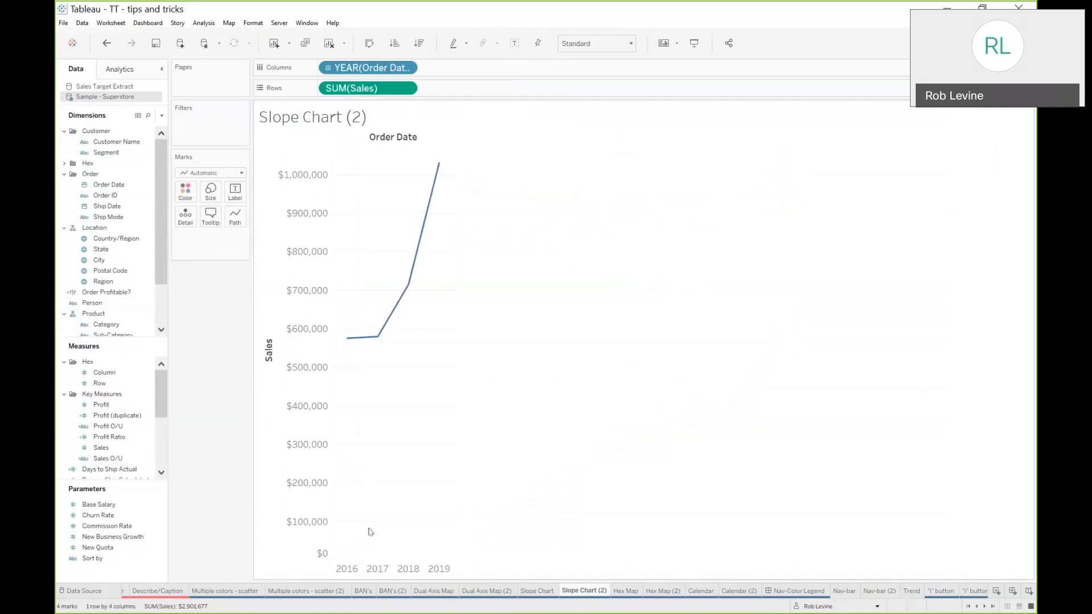
# Keep only the 2016 and 2019 years and color the lines by Region
pyautogui.click(347, 568)
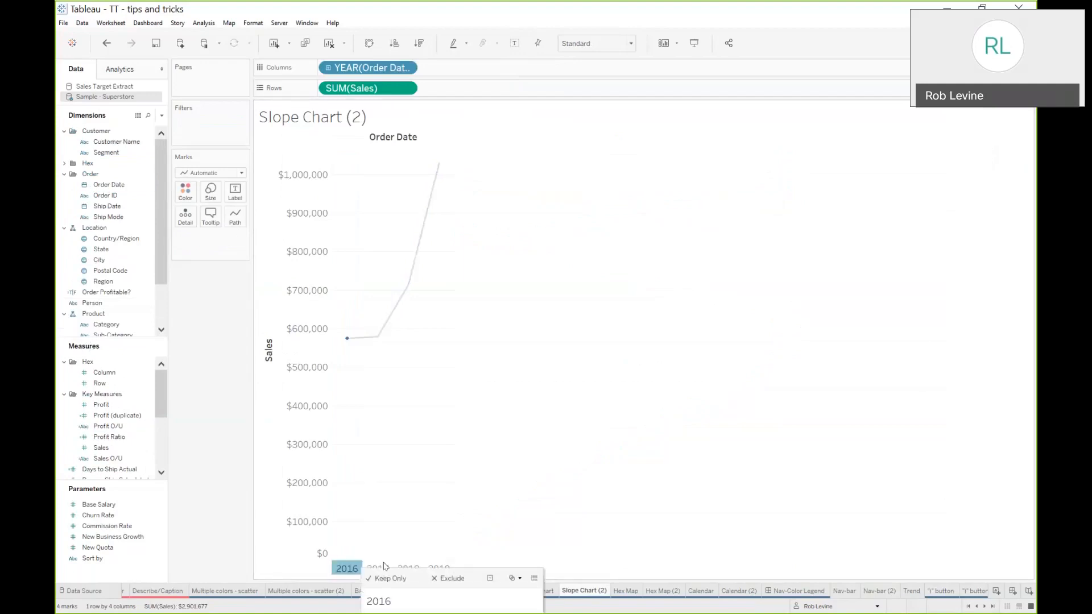
pyautogui.keyDown('ctrl'); pyautogui.click(441, 568); pyautogui.keyUp('ctrl')
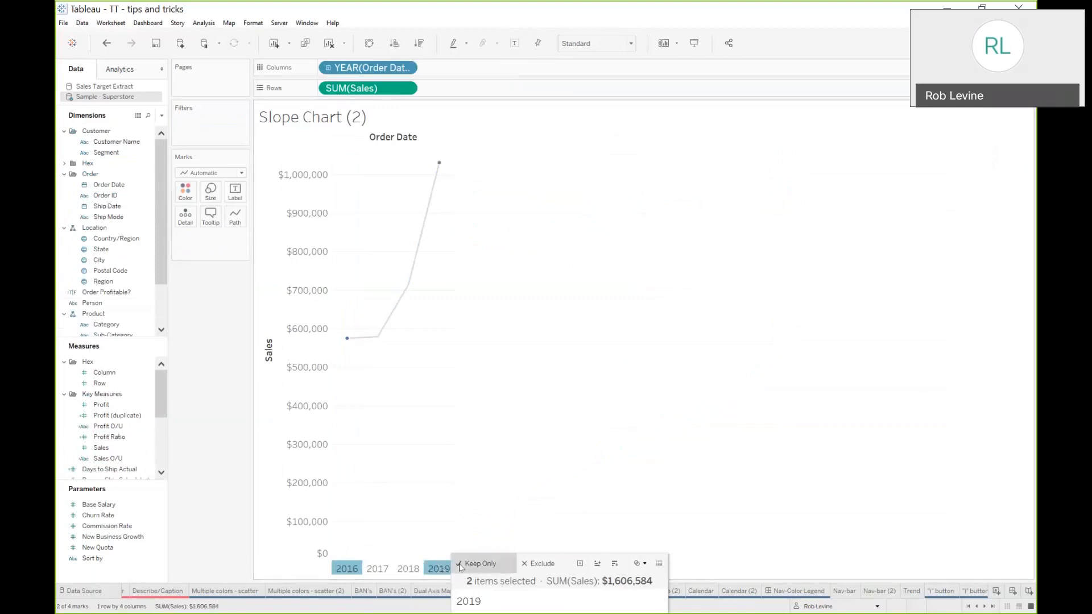
pyautogui.click(478, 564)
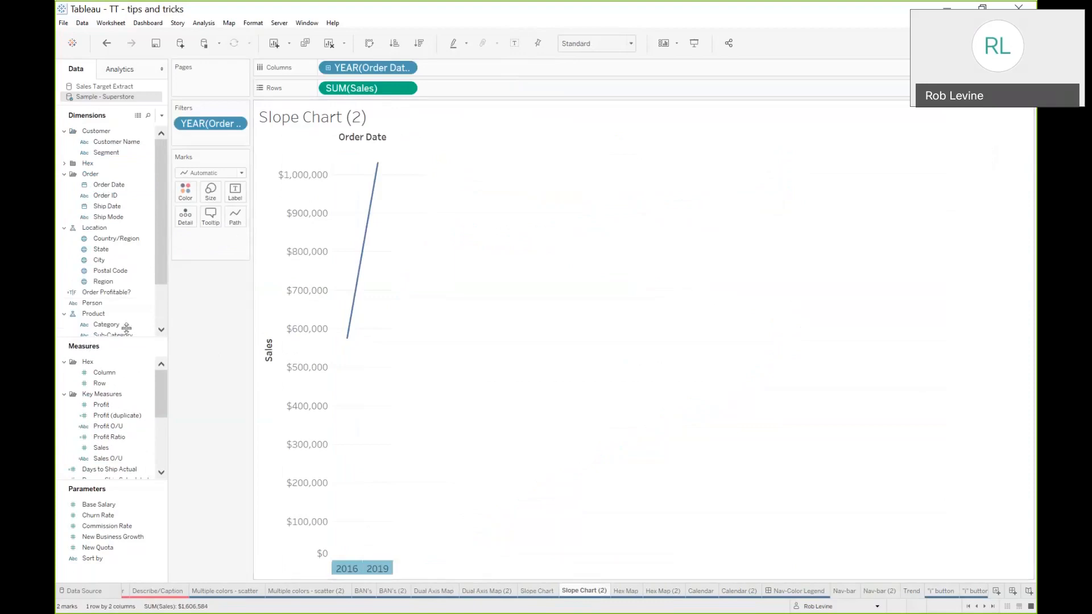
pyautogui.moveTo(99, 282); pyautogui.dragTo(186, 195)
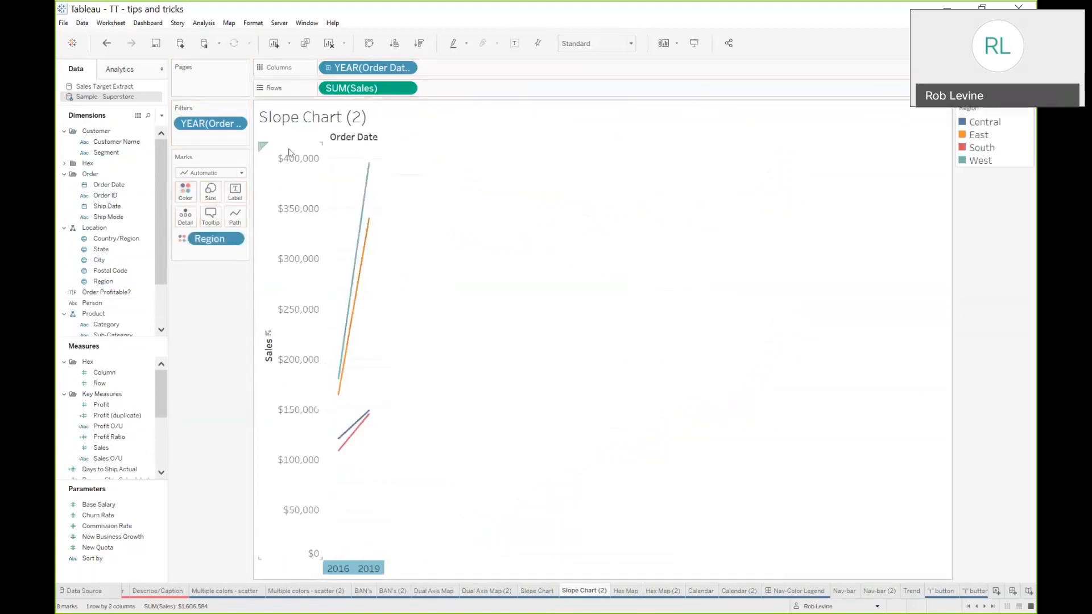
# Change the Sales aggregation to Average and fit the view to width
pyautogui.click(408, 89)
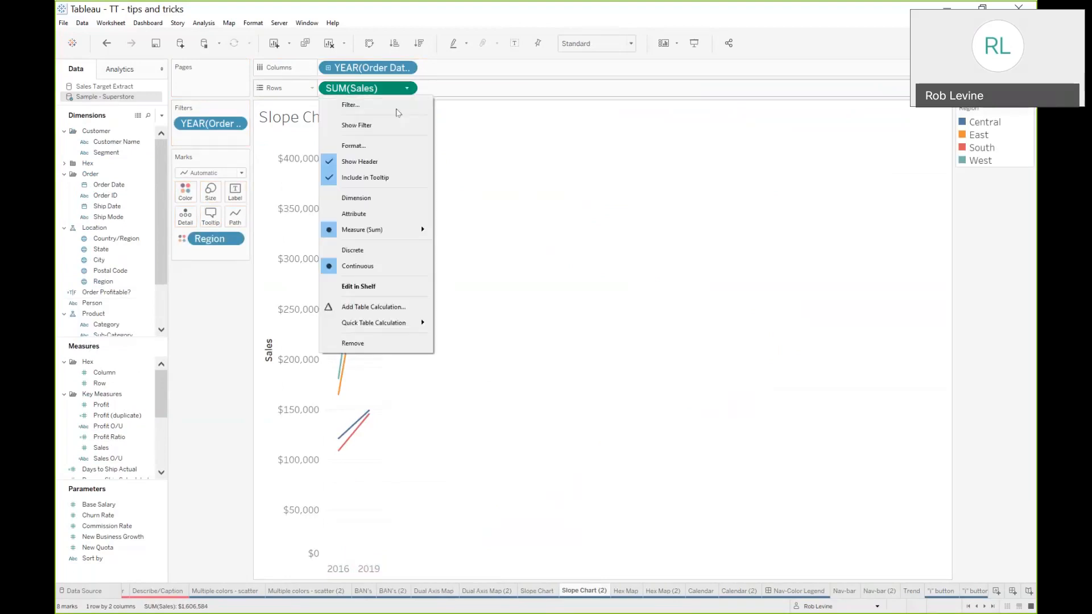
pyautogui.moveTo(421, 229)
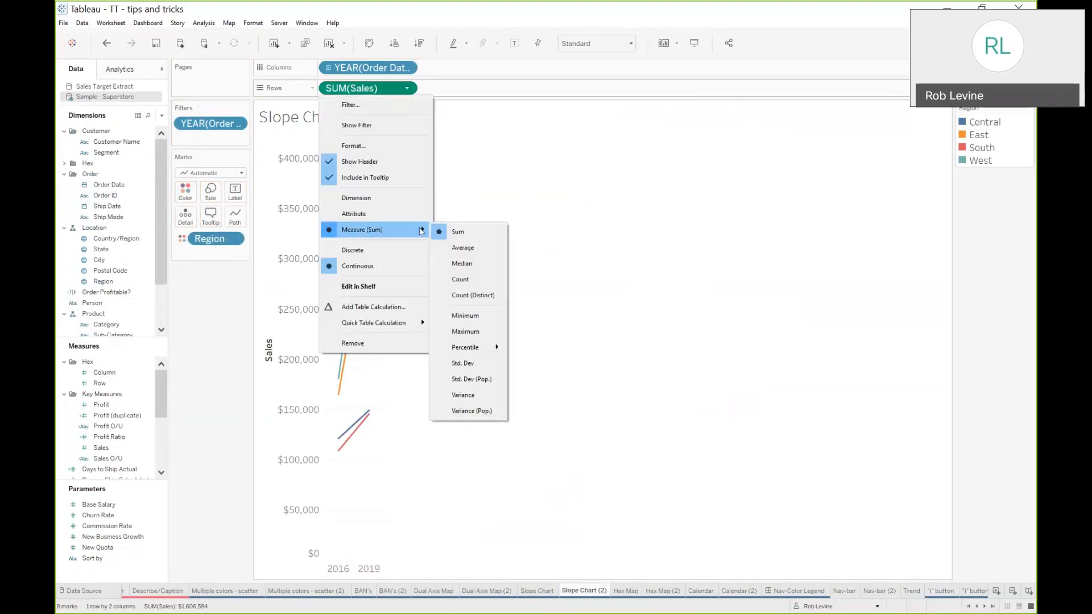
pyautogui.click(448, 251)
pyautogui.click(593, 43)
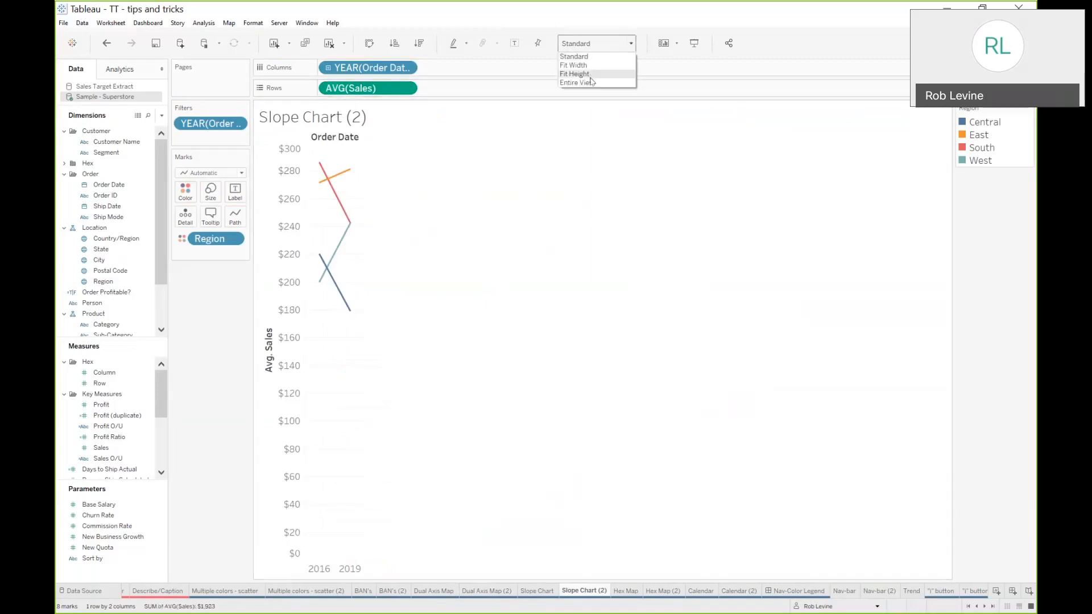
pyautogui.click(574, 65)
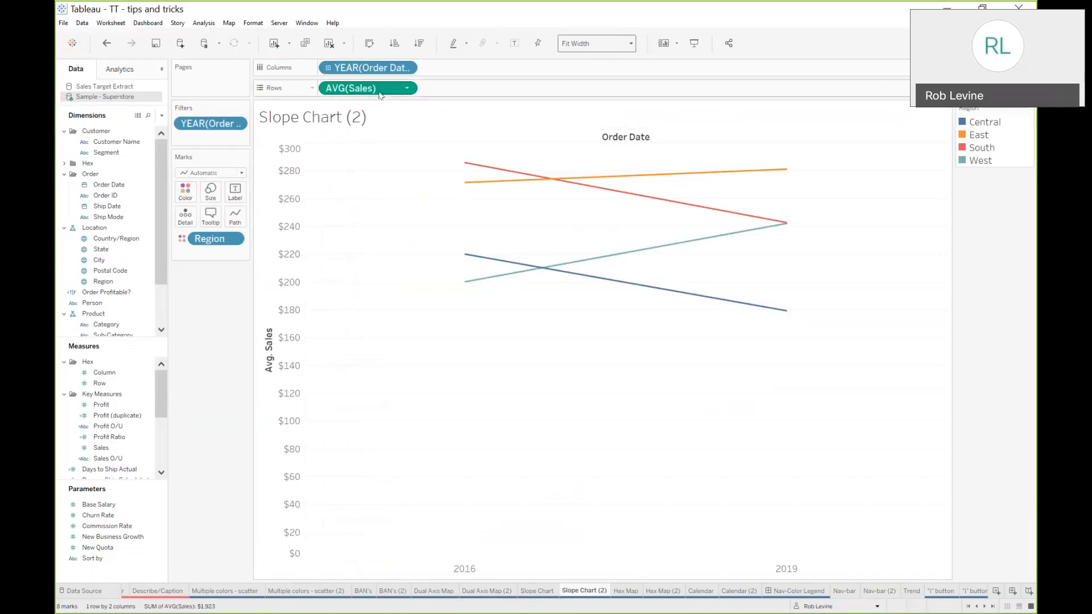
# Duplicate AVG(Sales) on Rows and set the mark type for all marks to Line
pyautogui.moveTo(380, 95); pyautogui.dragTo(471, 92)
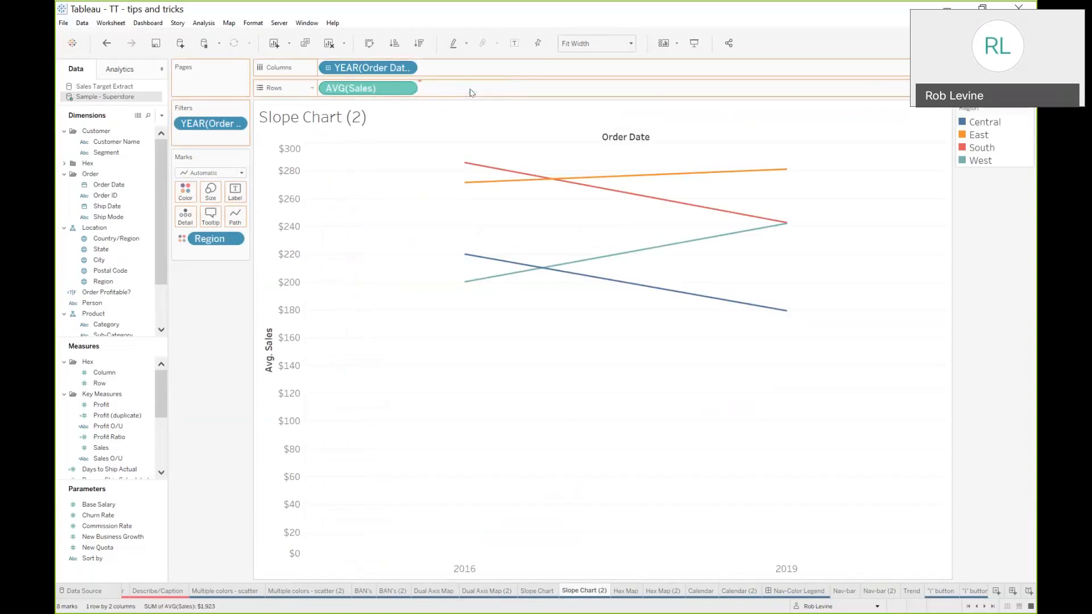
pyautogui.click(212, 188)
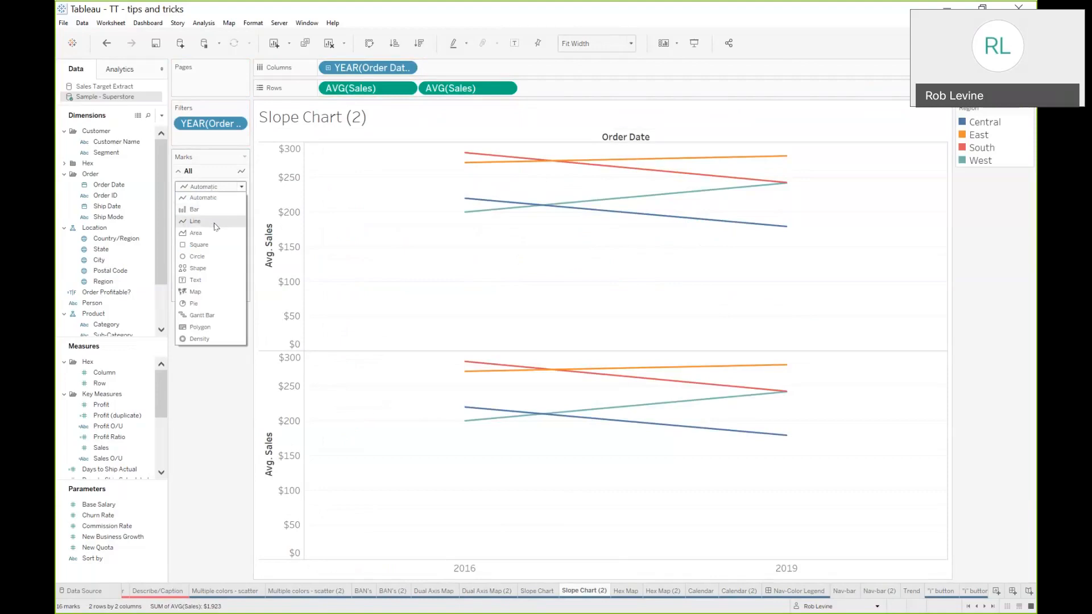
pyautogui.click(214, 221)
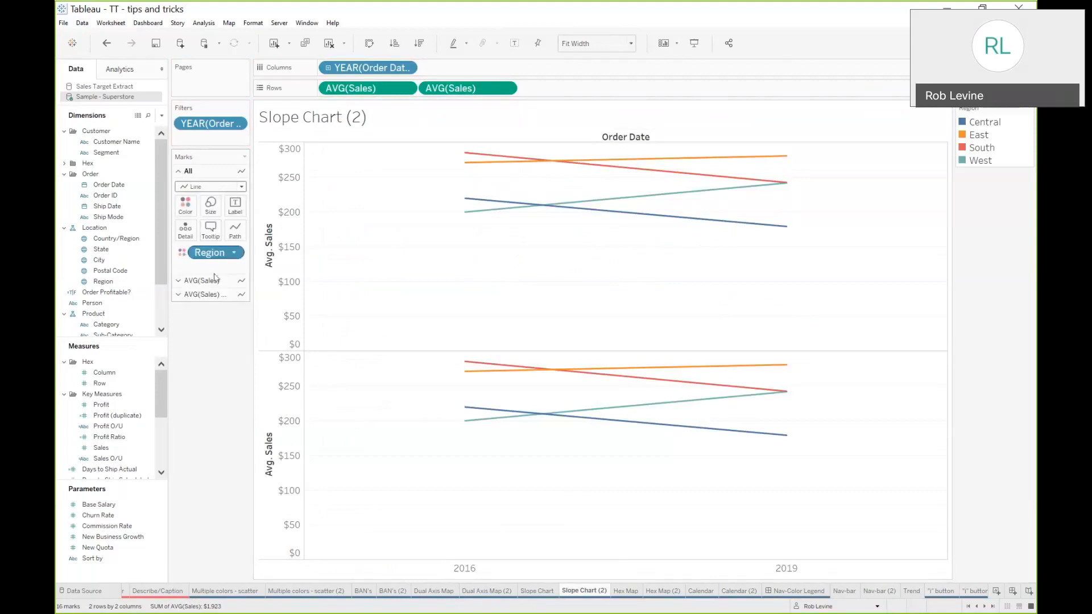
# Set the second AVG(Sales) mark type to Circle
pyautogui.click(213, 293)
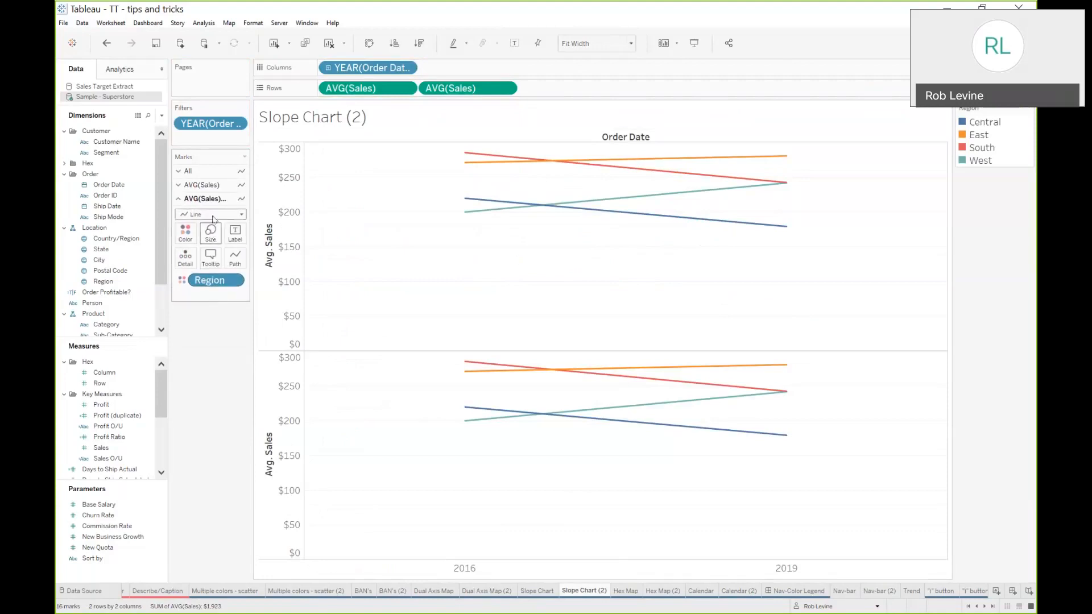
pyautogui.click(214, 215)
pyautogui.click(199, 284)
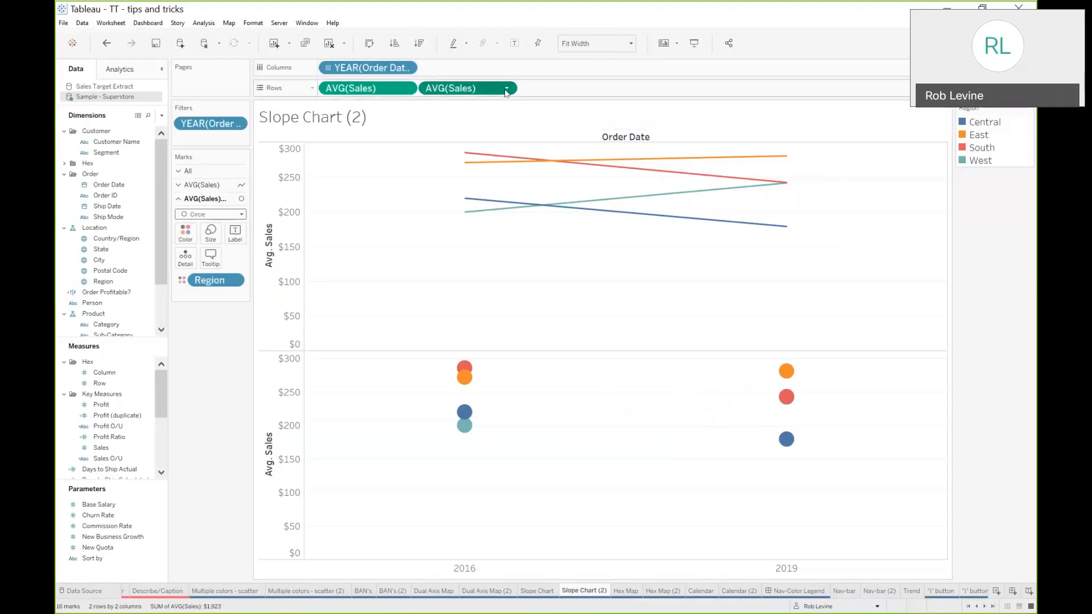
# Combine the two AVG(Sales) axes into a dual axis
pyautogui.click(506, 88)
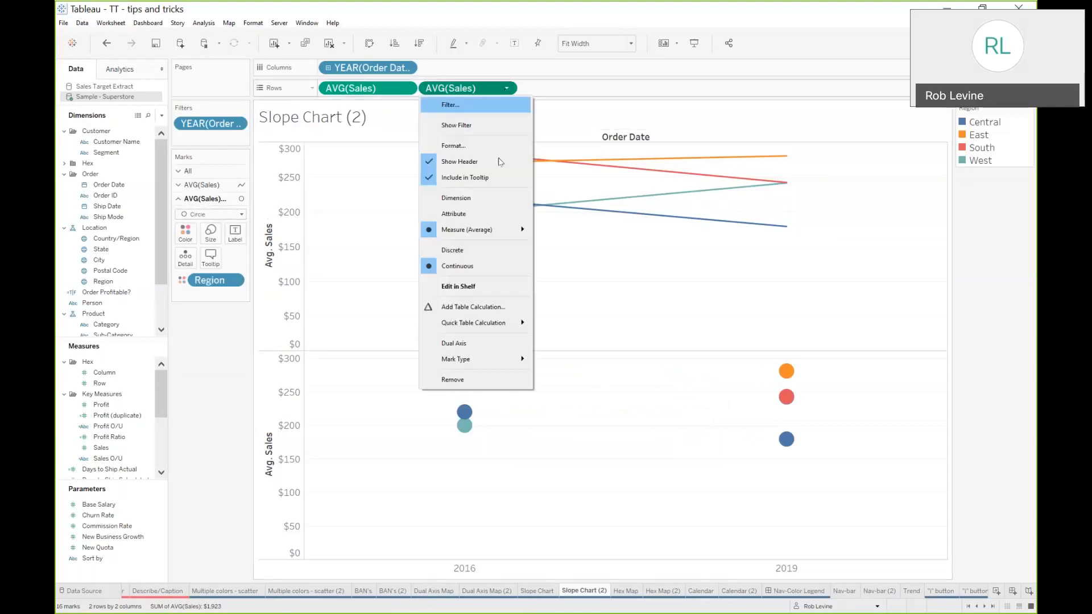
pyautogui.click(482, 343)
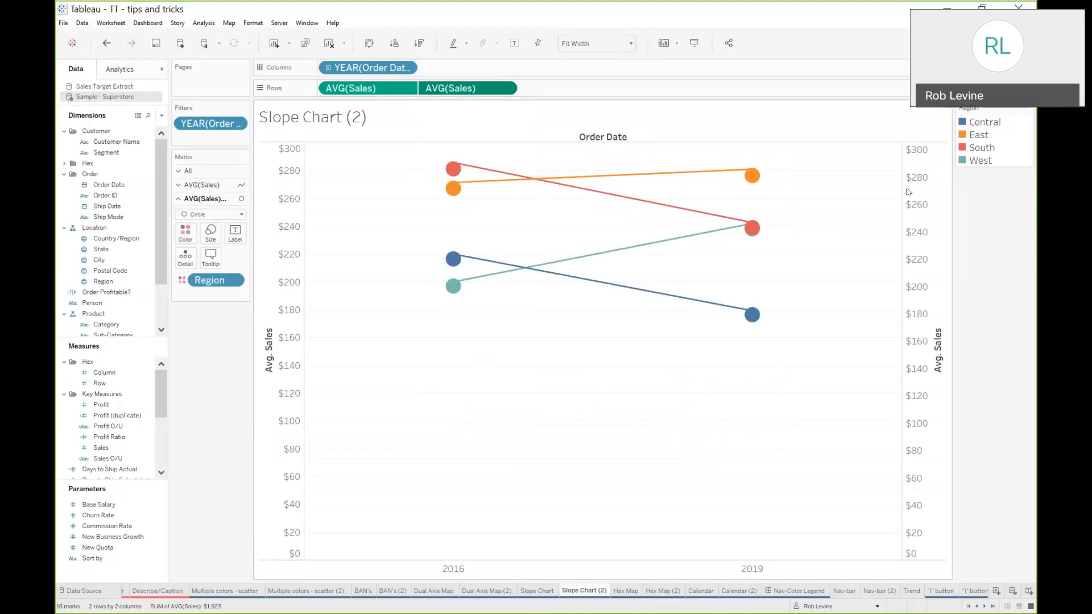
# Synchronize the dual axes and hide the secondary axis header
pyautogui.rightClick(917, 193)
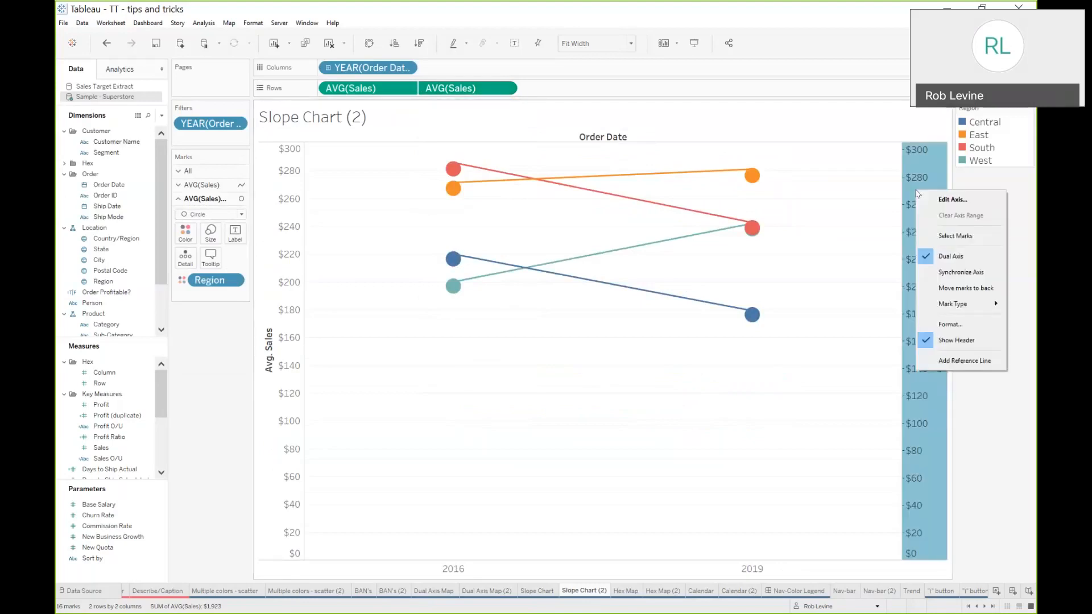
pyautogui.click(947, 273)
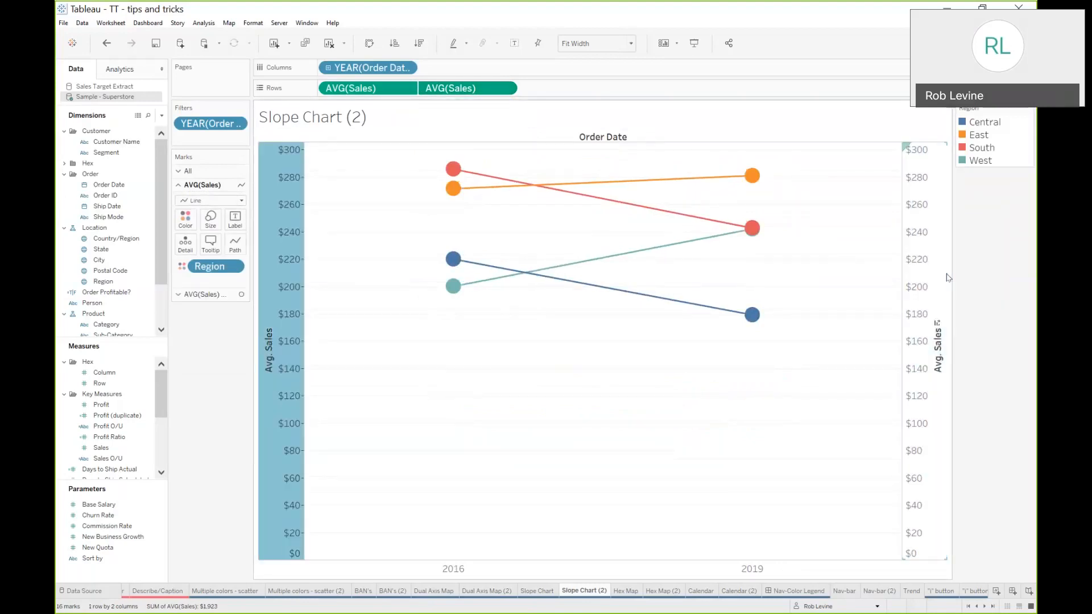
pyautogui.rightClick(925, 241)
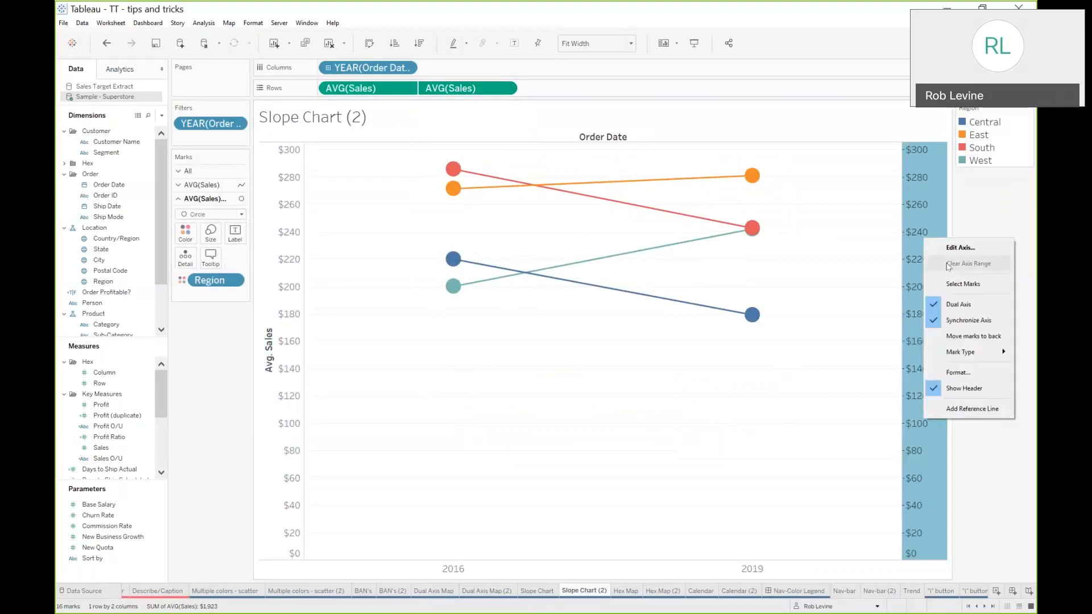
pyautogui.click(956, 389)
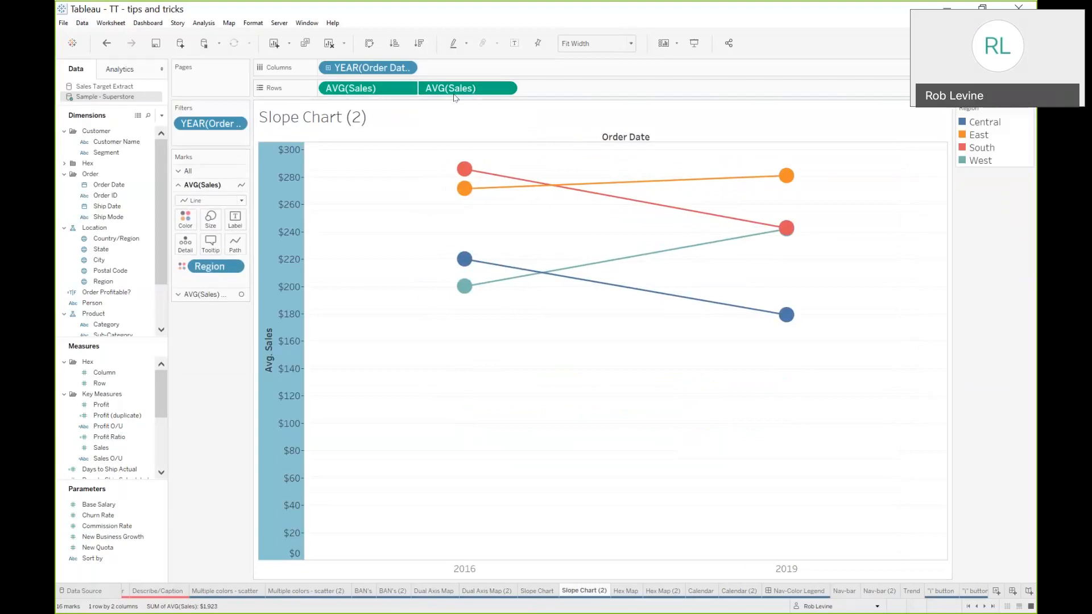
# Add AVG(Sales) as labels on the circle marks and enlarge the circles
pyautogui.click(200, 294)
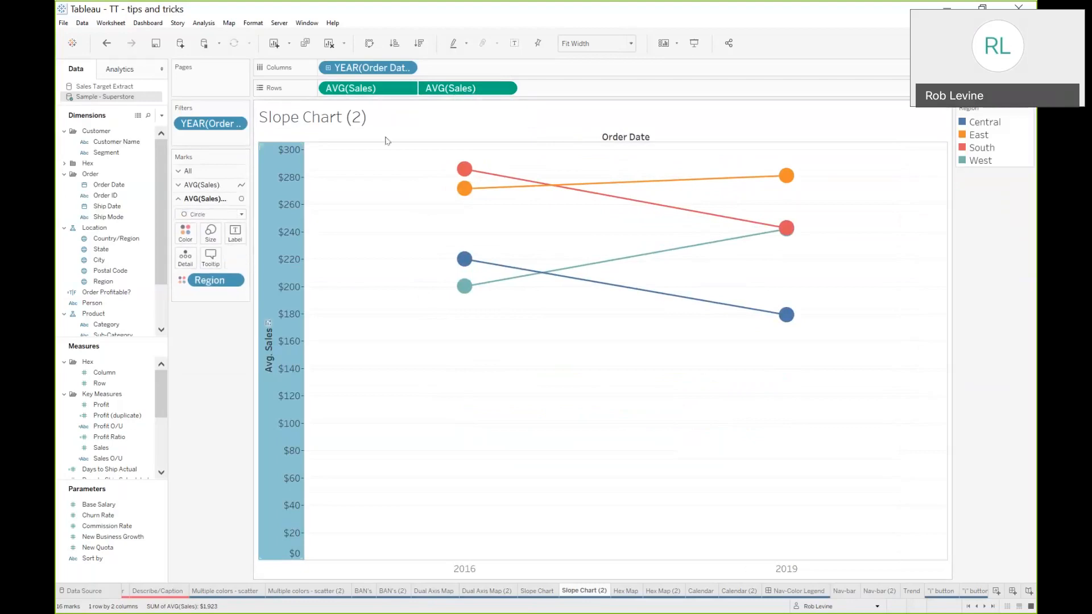
pyautogui.moveTo(454, 88); pyautogui.dragTo(239, 234)
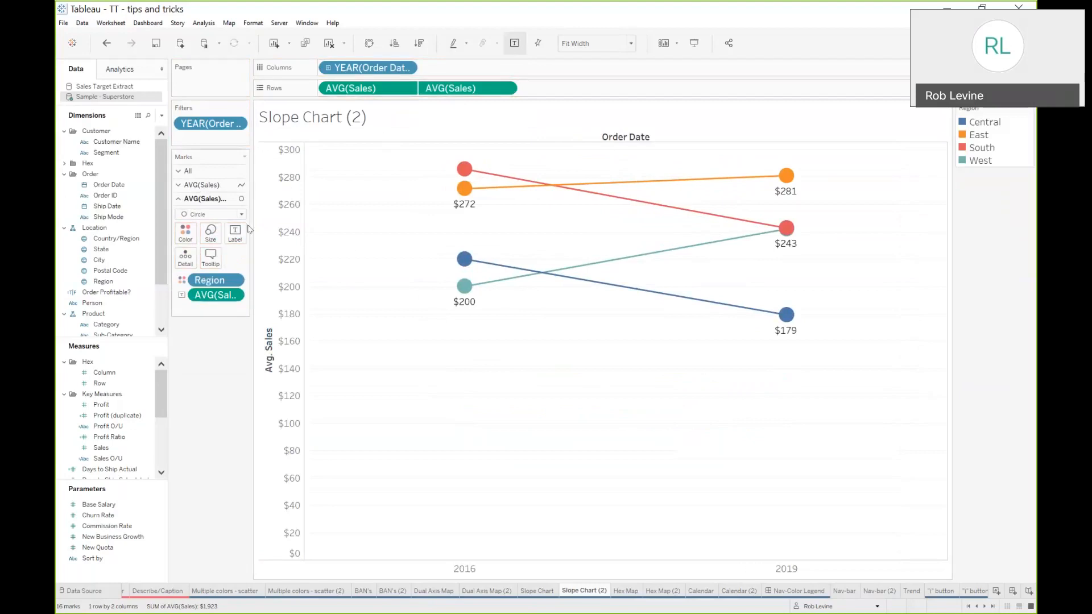
pyautogui.click(210, 233)
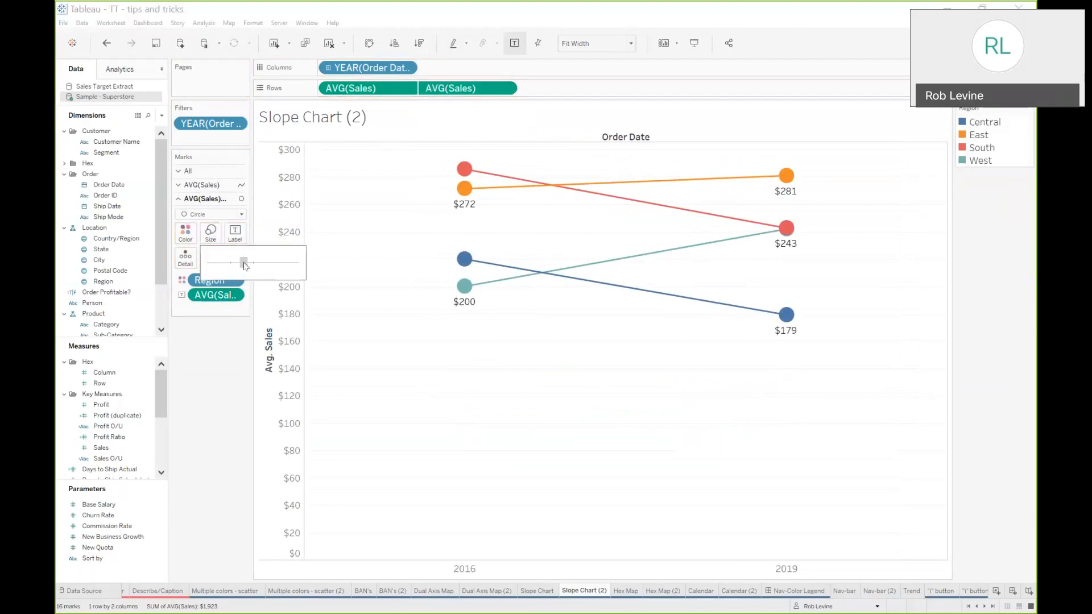
pyautogui.moveTo(245, 265); pyautogui.dragTo(245, 265)
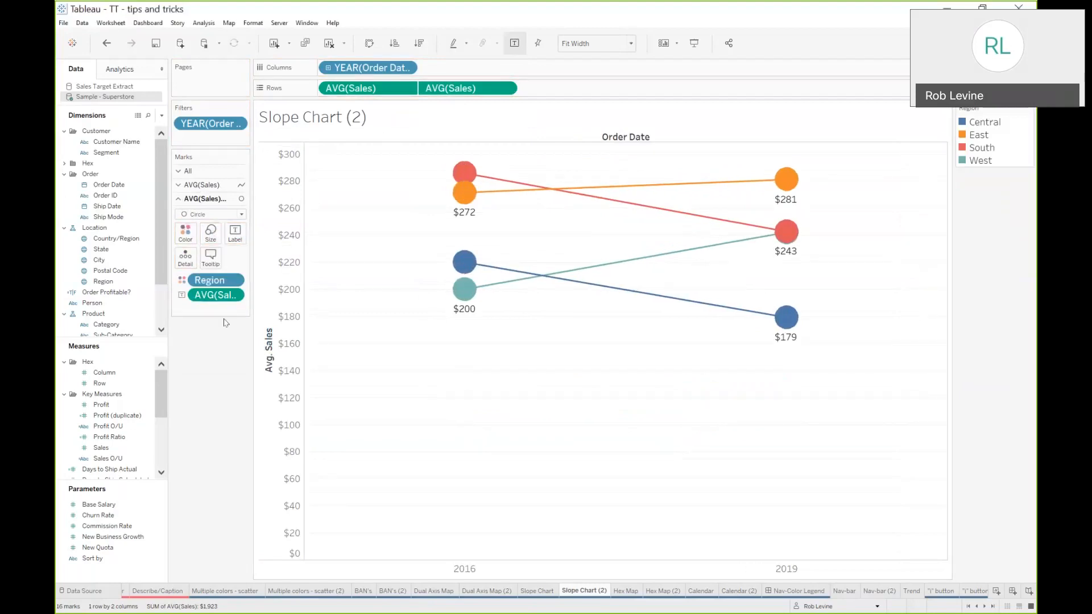
# Center the circle labels both horizontally and vertically and set the label font color to white
pyautogui.click(233, 238)
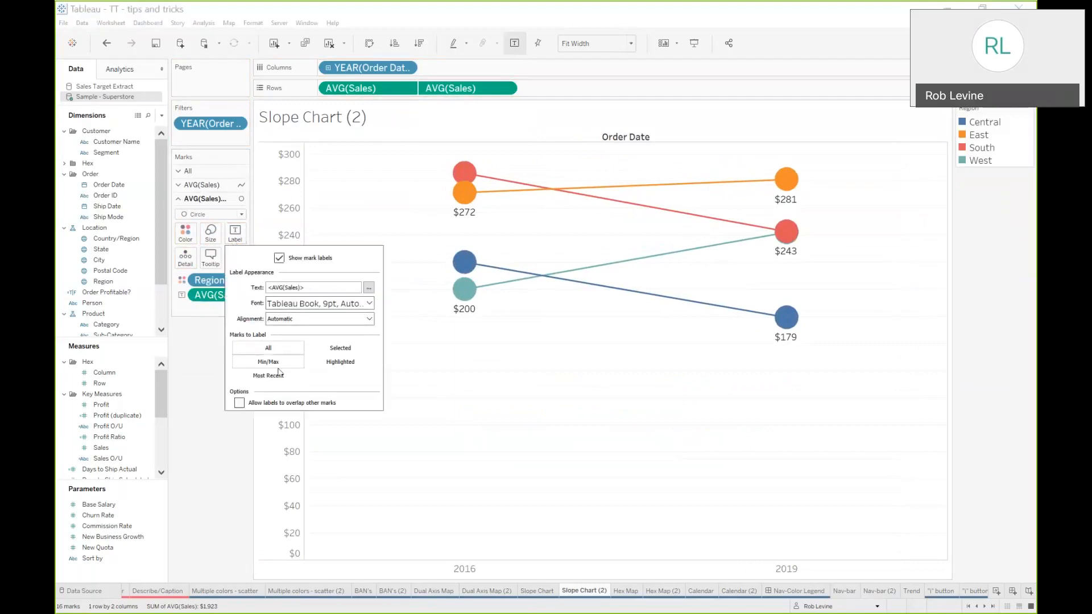
pyautogui.click(275, 322)
pyautogui.click(301, 370)
pyautogui.click(301, 421)
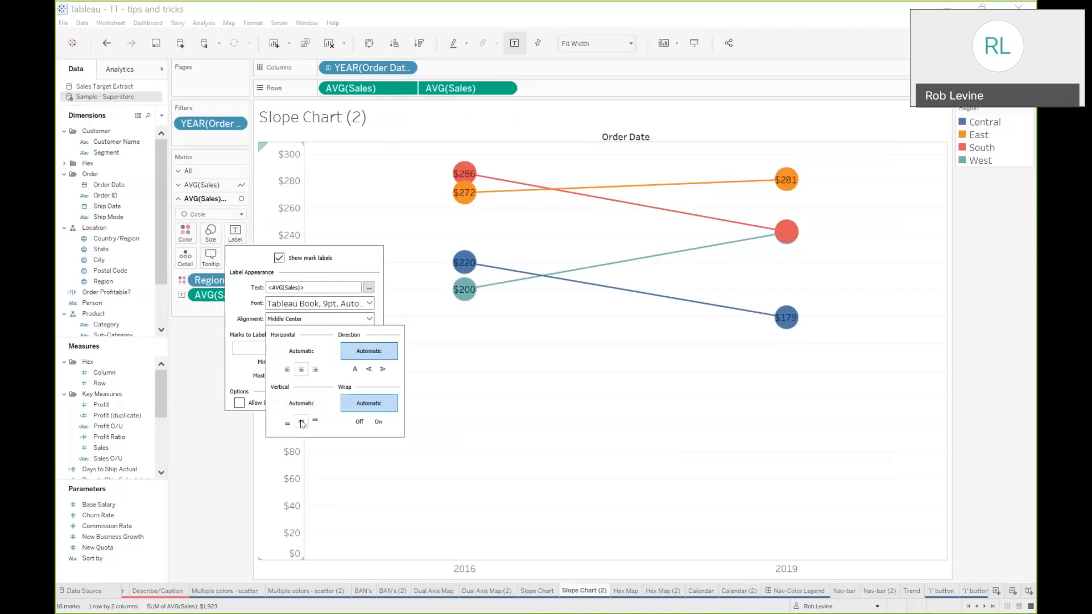
pyautogui.click(340, 303)
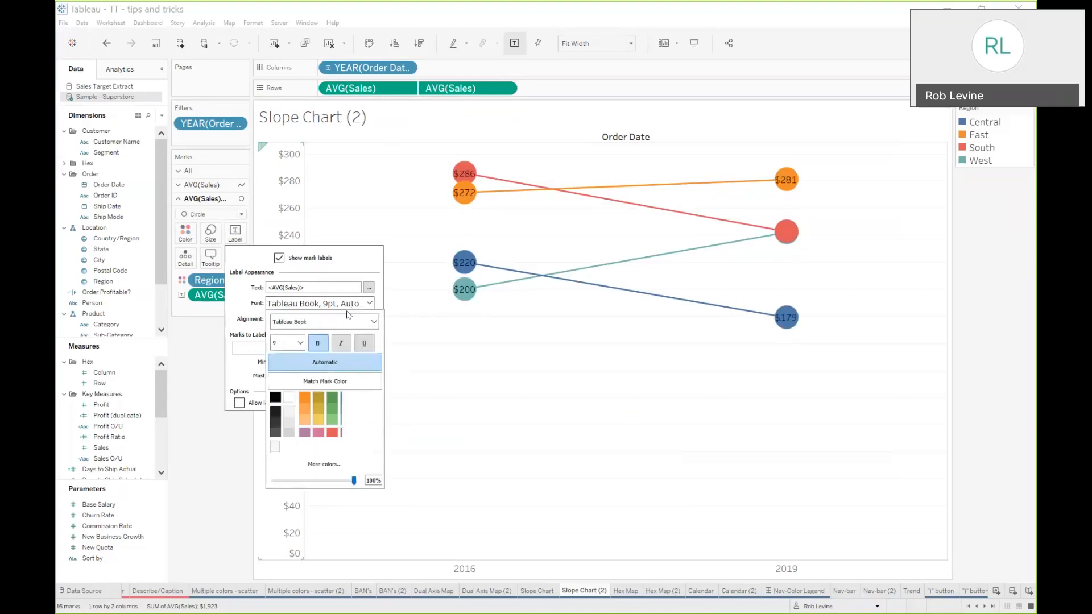
pyautogui.click(288, 398)
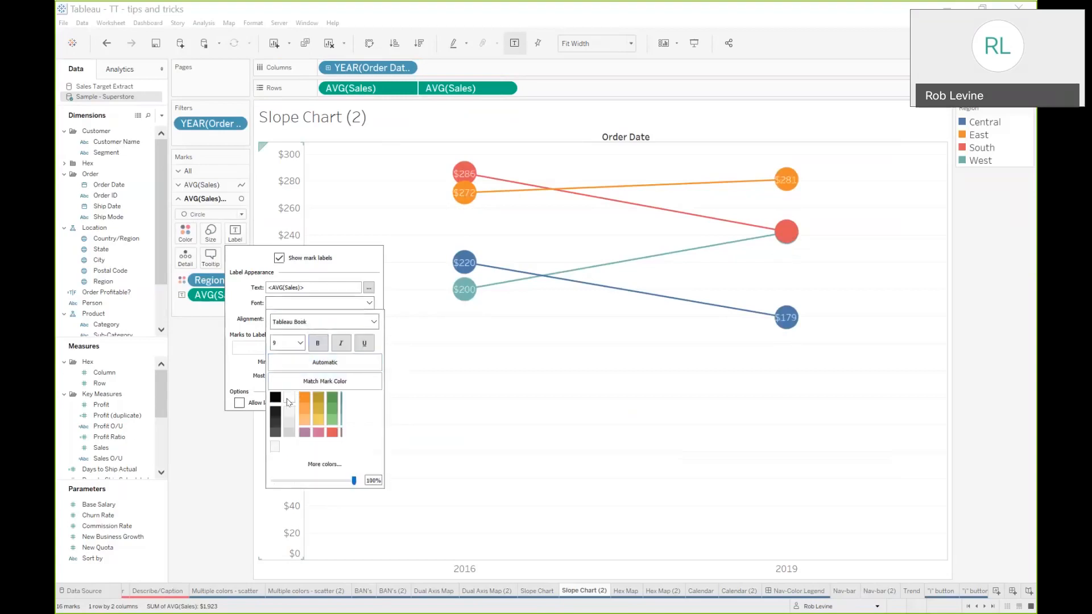
pyautogui.click(222, 425)
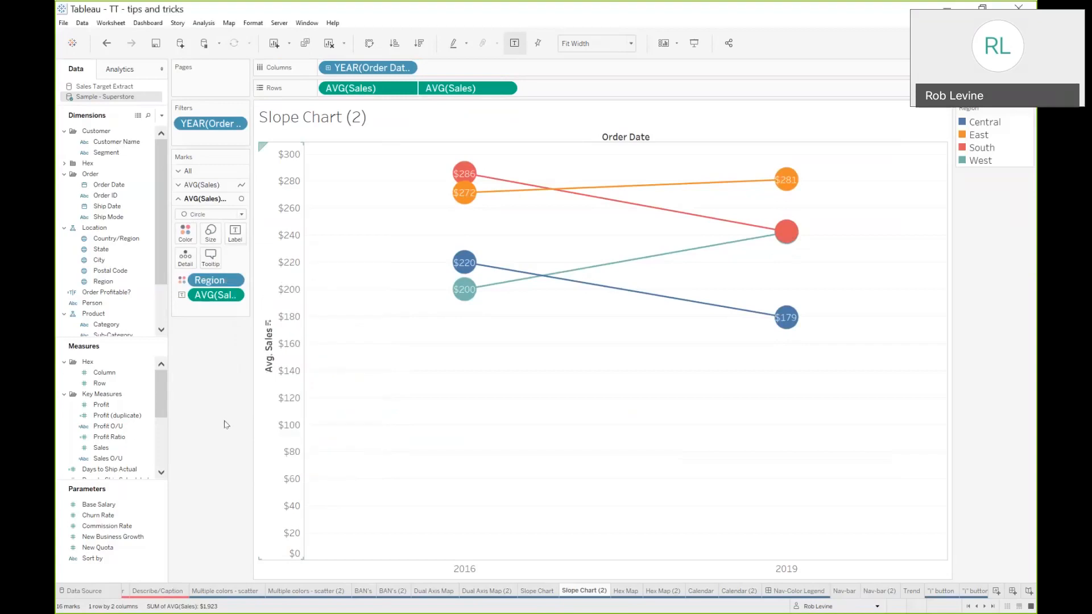
# Examine the finished hex map, then the Hex - State Location sheet data and its join to the Superstore extract
pyautogui.click(626, 591)
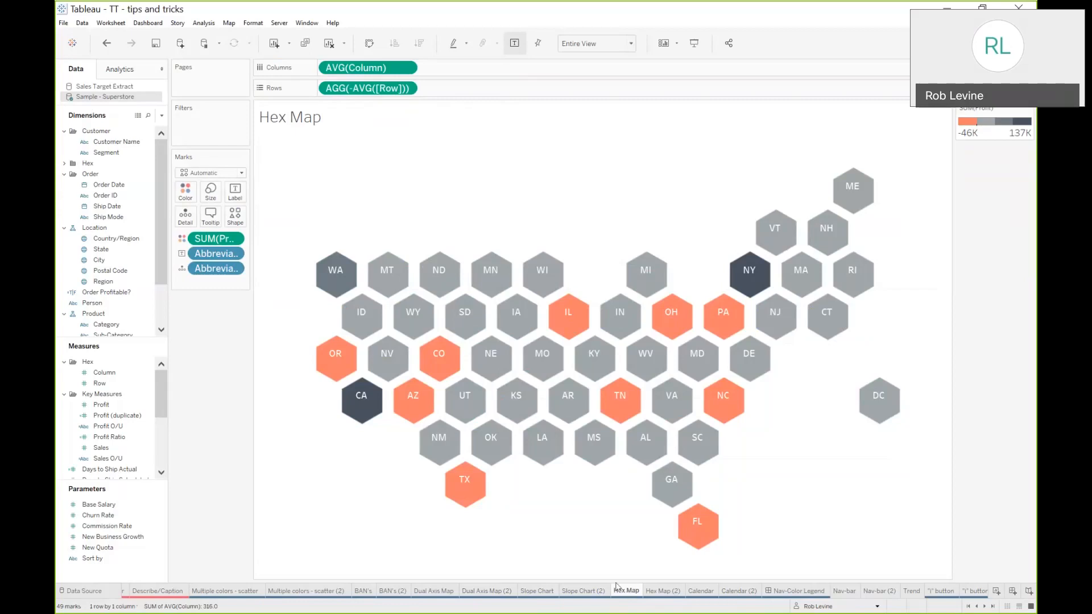
pyautogui.click(672, 589)
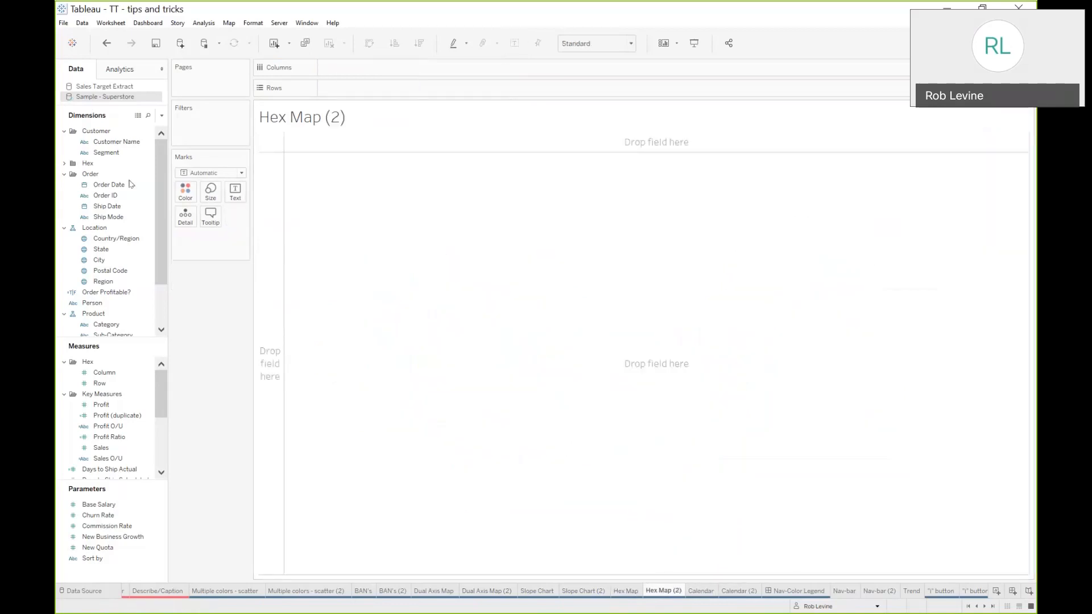
pyautogui.click(91, 594)
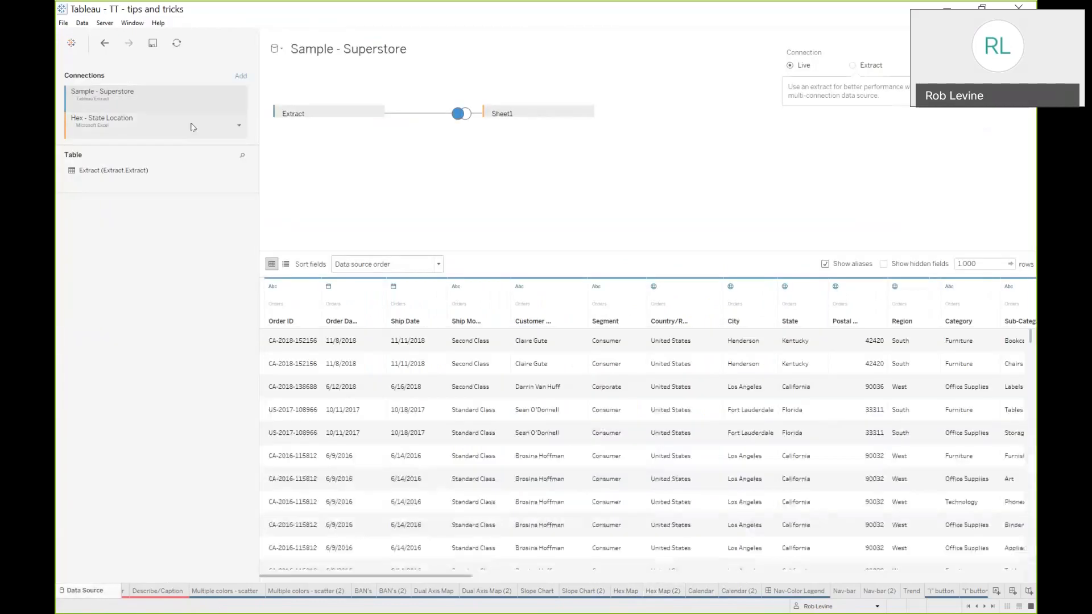
pyautogui.click(104, 131)
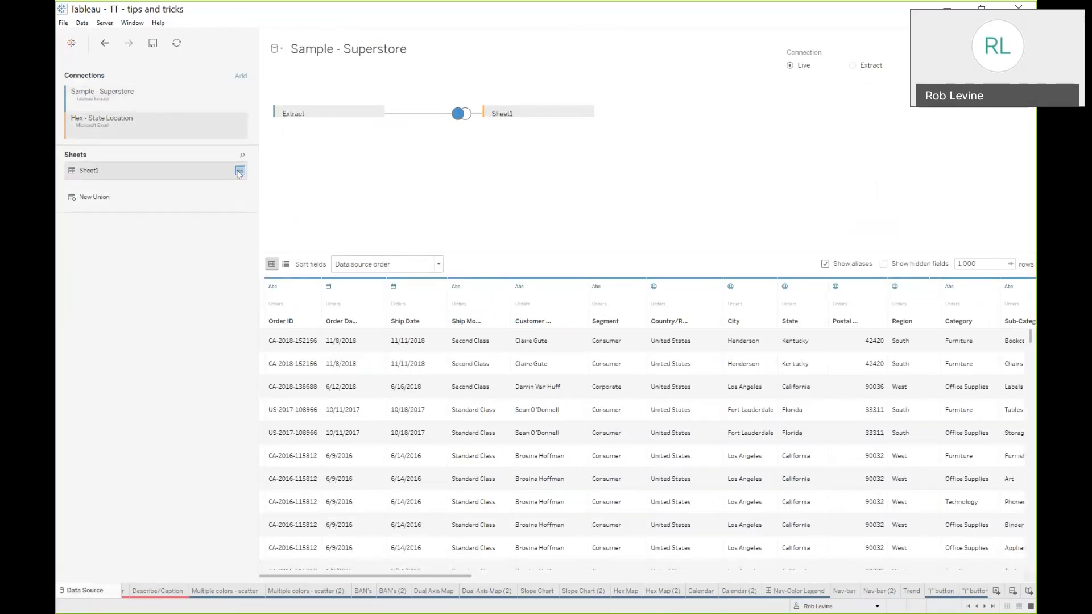
pyautogui.click(239, 170)
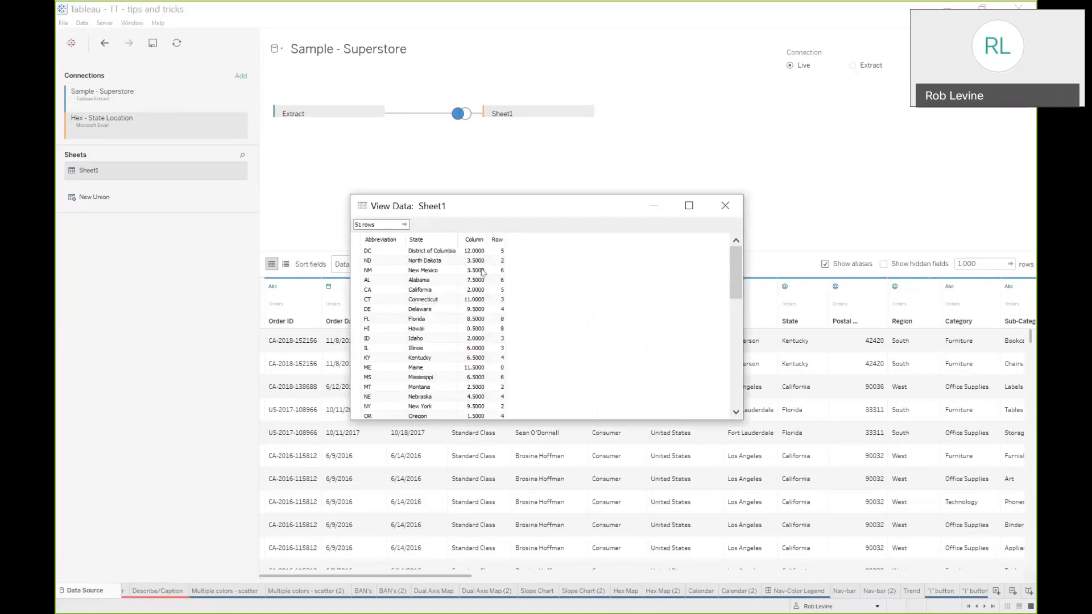
pyautogui.scroll(-1, 494, 325)
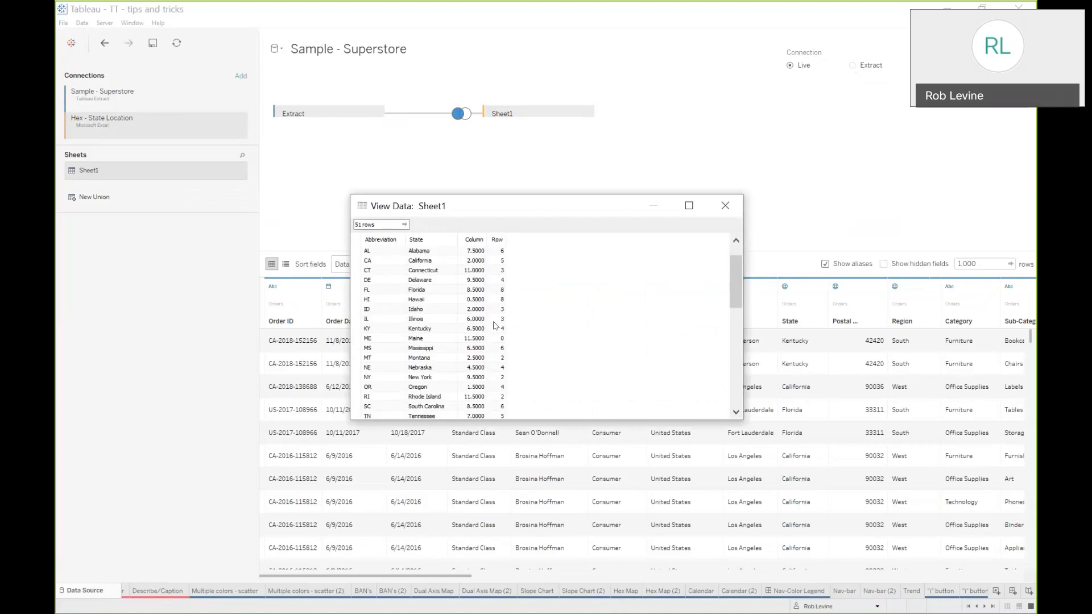
pyautogui.scroll(-10, 495, 325)
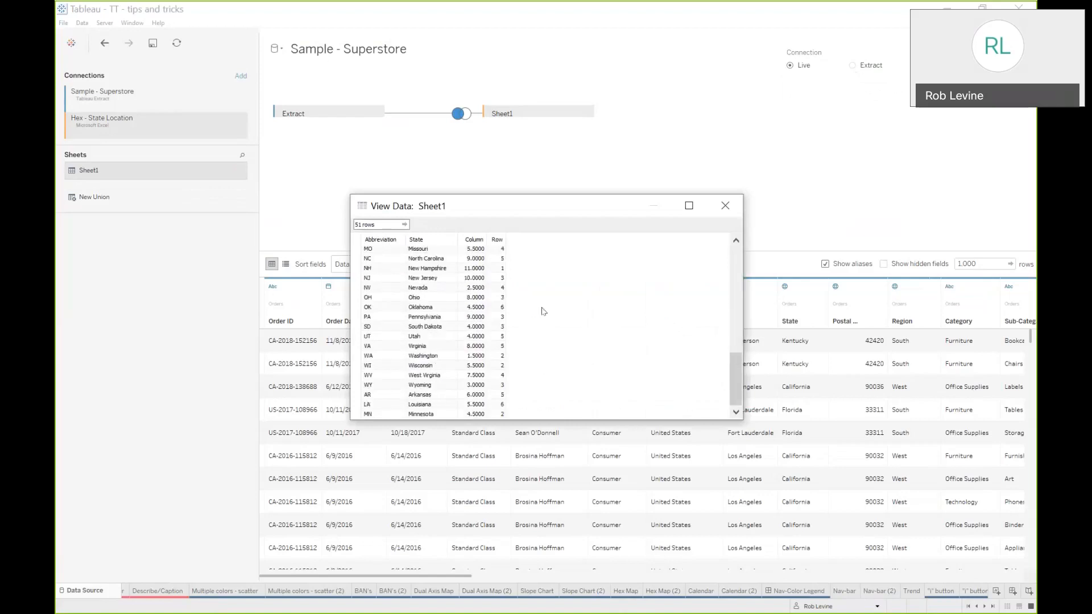
pyautogui.click(725, 205)
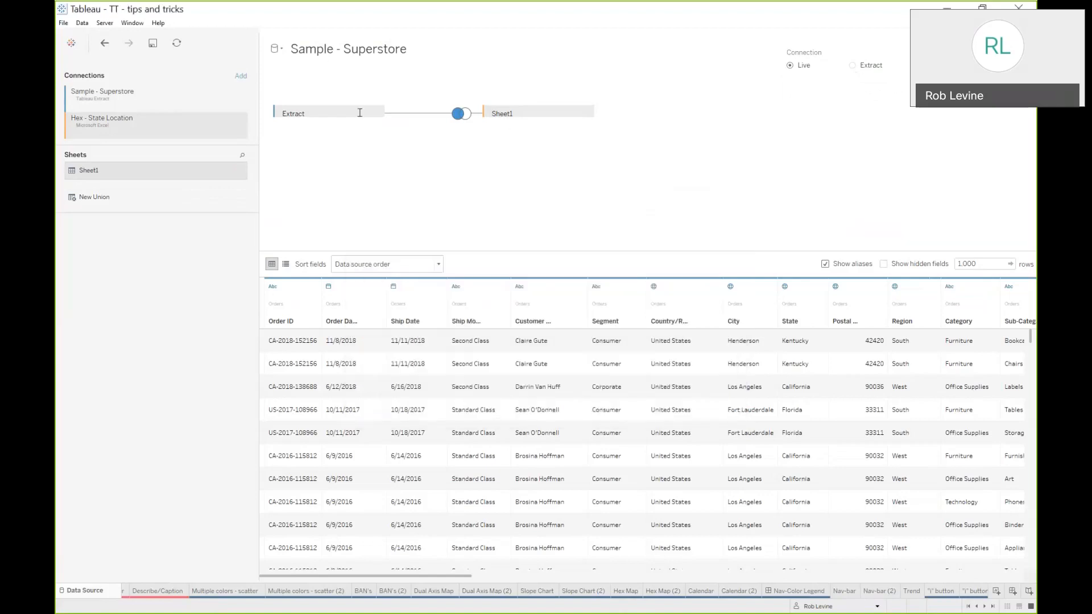
pyautogui.click(467, 116)
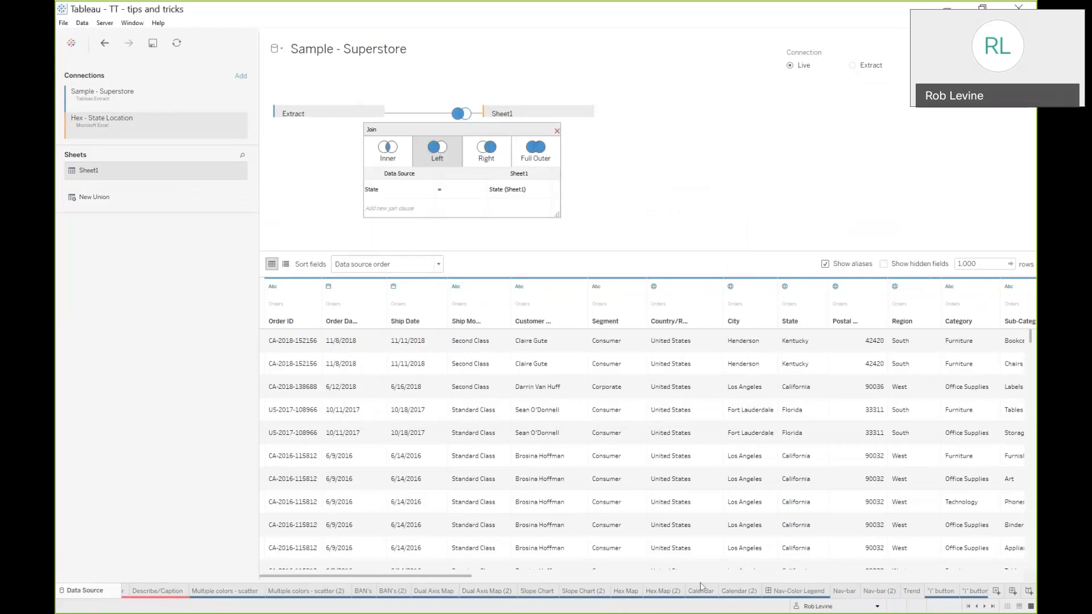
# On the Hex Map (2) sheet, plot average Column against average Row from the Hex folder
pyautogui.click(624, 592)
pyautogui.click(650, 592)
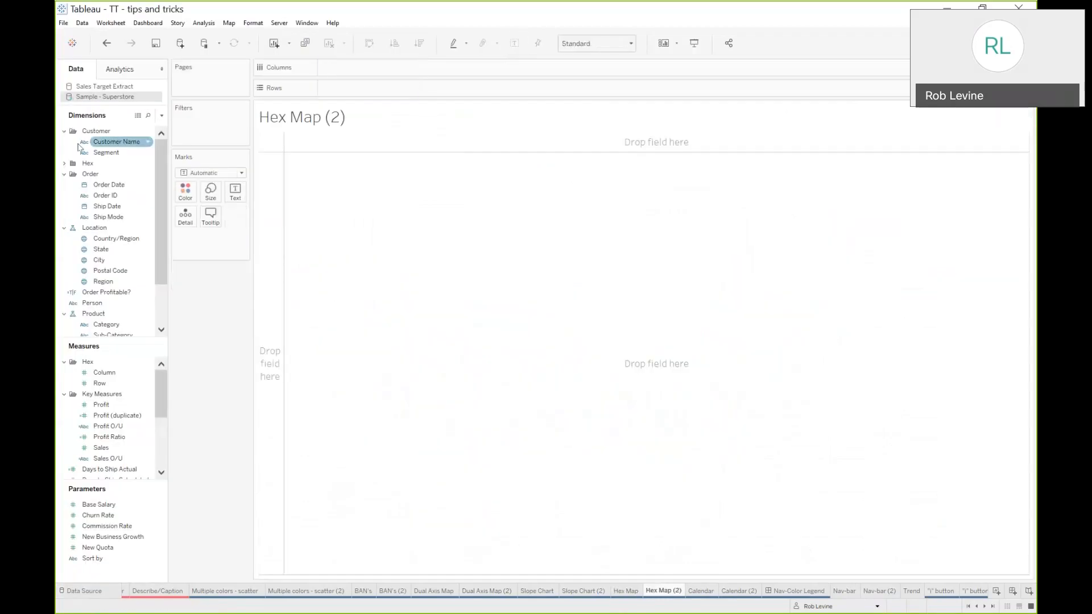
pyautogui.click(63, 164)
pyautogui.click(101, 373)
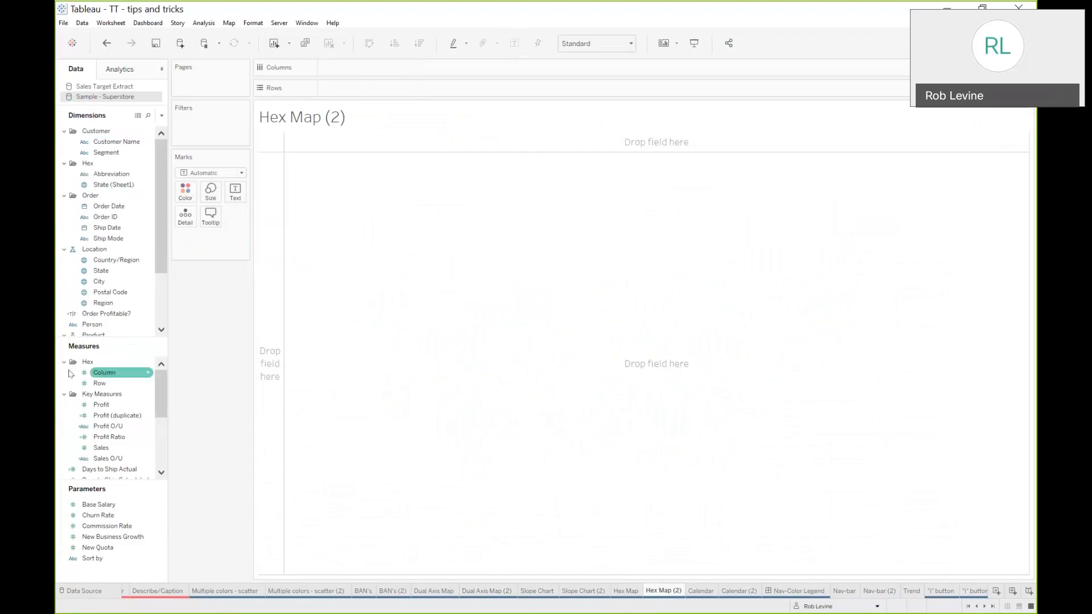
pyautogui.doubleClick(102, 373)
pyautogui.doubleClick(100, 383)
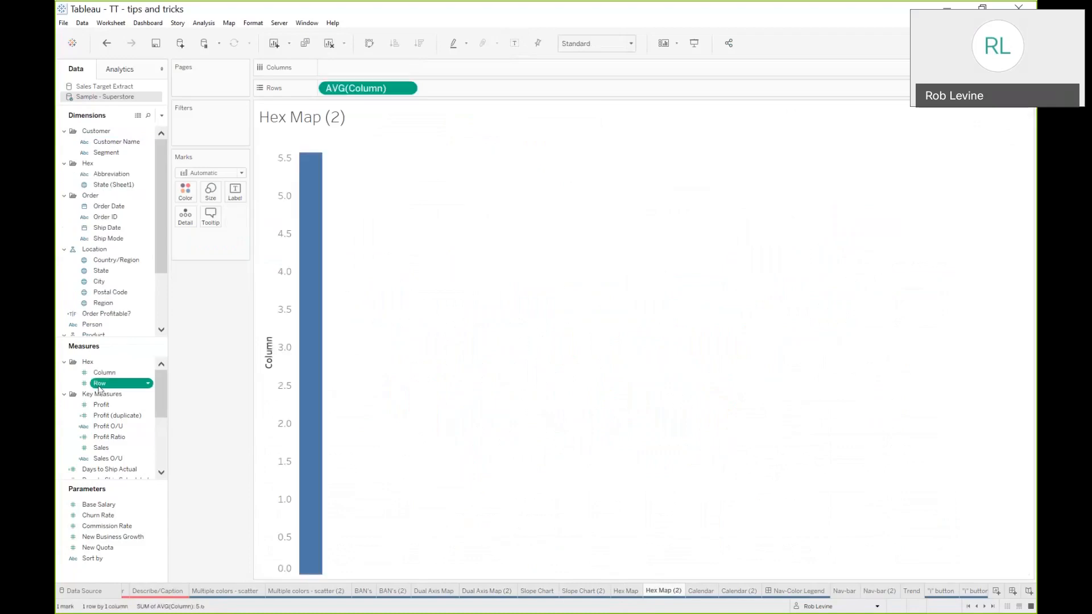
# Add Abbreviation to Detail and swap the rows and columns
pyautogui.click(105, 174)
pyautogui.moveTo(104, 174); pyautogui.dragTo(406, 187)
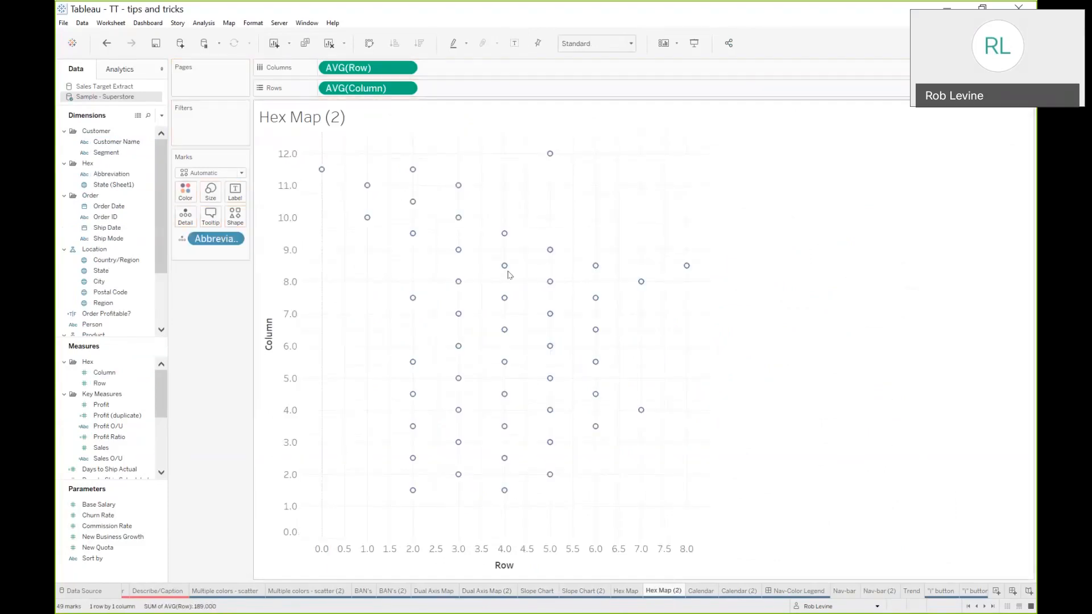
pyautogui.click(369, 44)
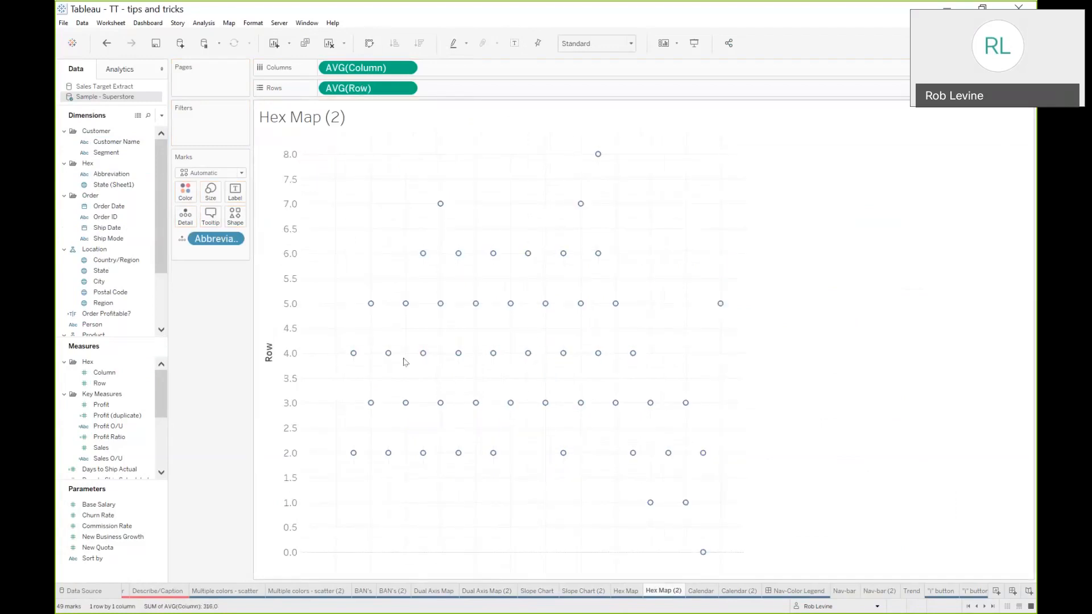
# Try reversing the Row axis scale in the axis settings
pyautogui.rightClick(270, 361)
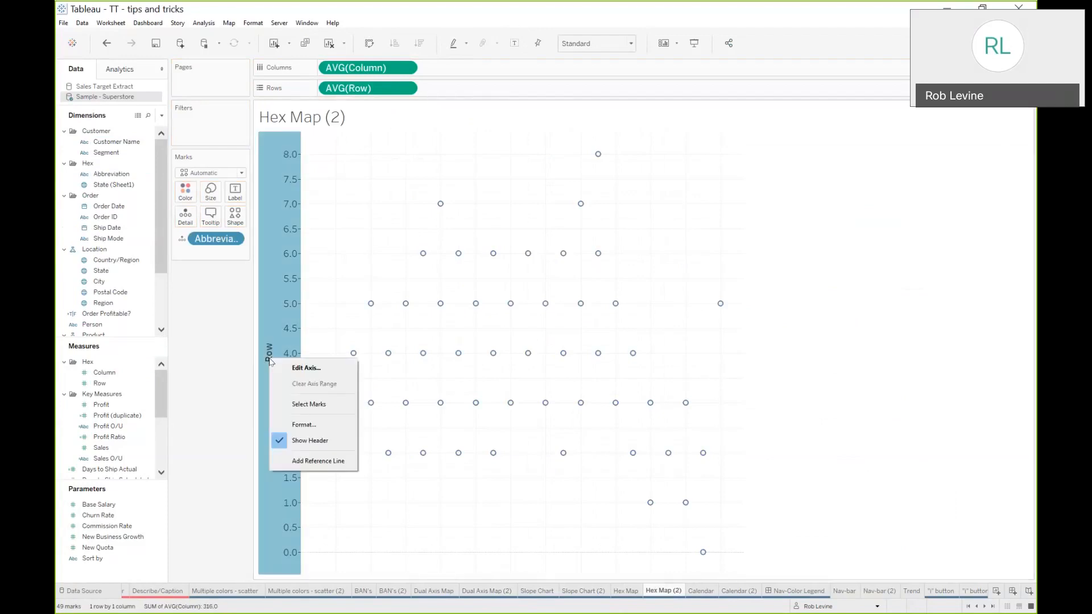
pyautogui.click(317, 370)
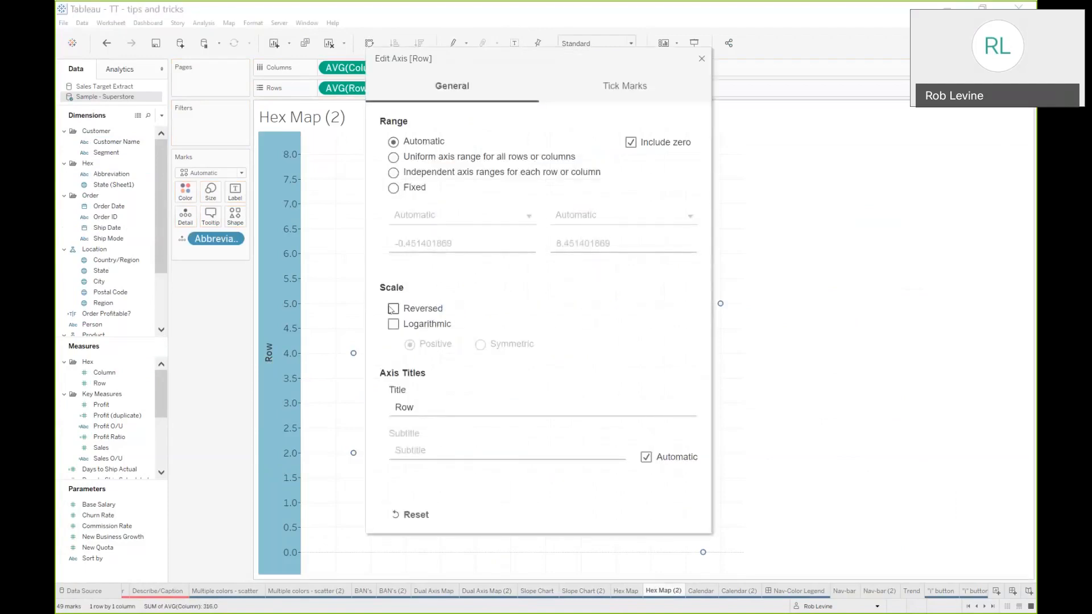
pyautogui.click(393, 309)
pyautogui.moveTo(490, 51); pyautogui.dragTo(841, 44)
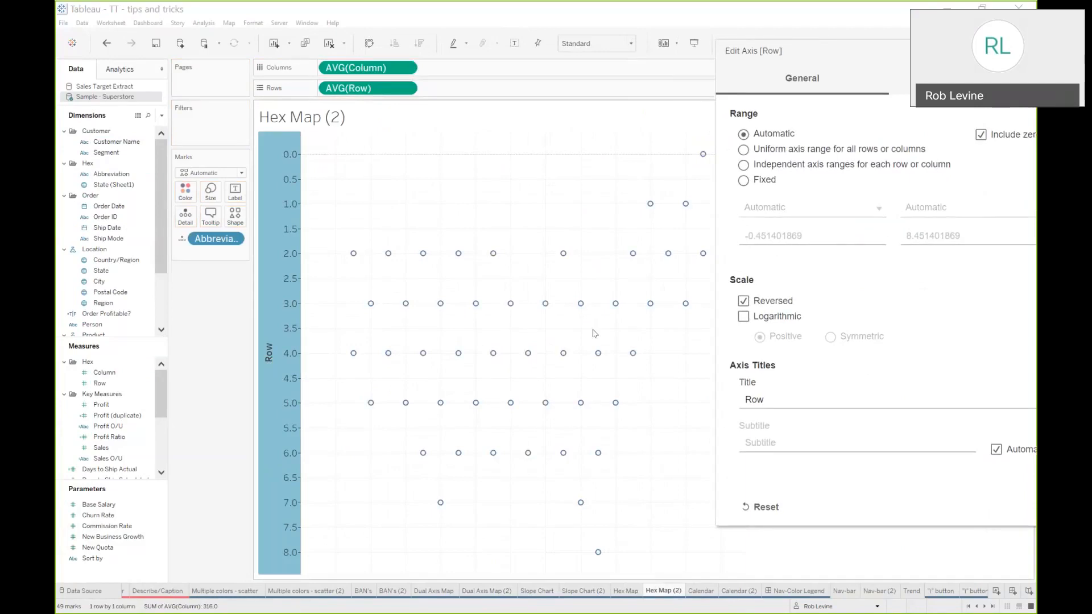
pyautogui.click(744, 302)
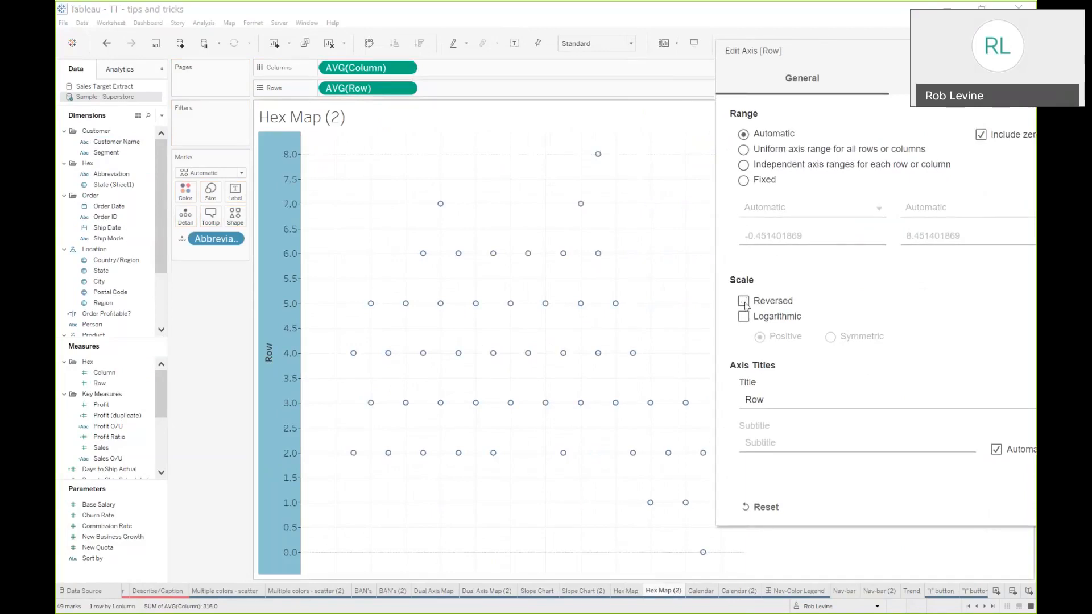
pyautogui.moveTo(982, 47); pyautogui.dragTo(878, 62)
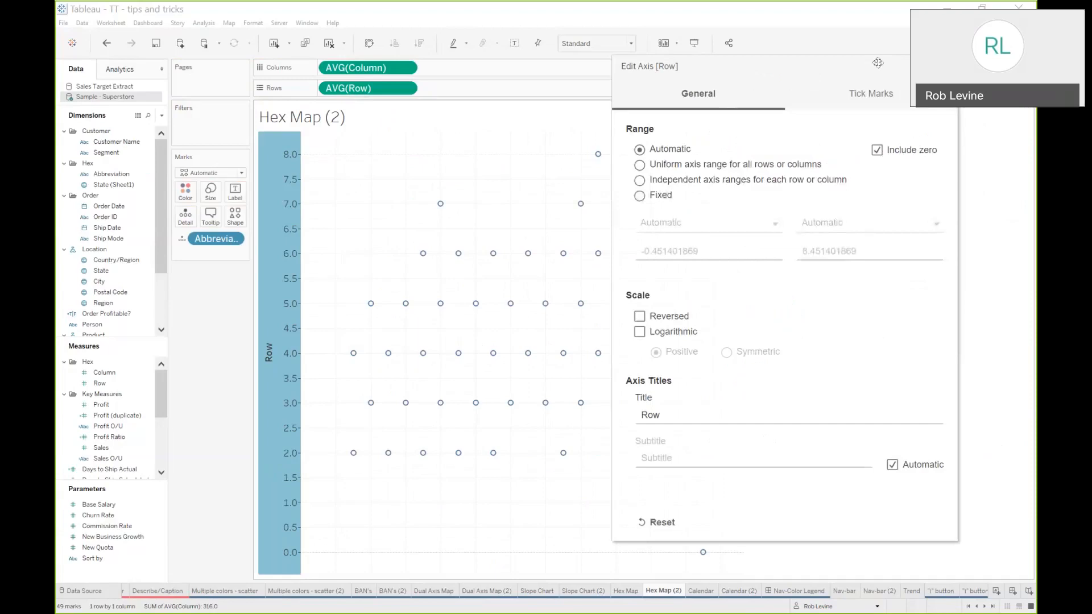
pyautogui.click(945, 66)
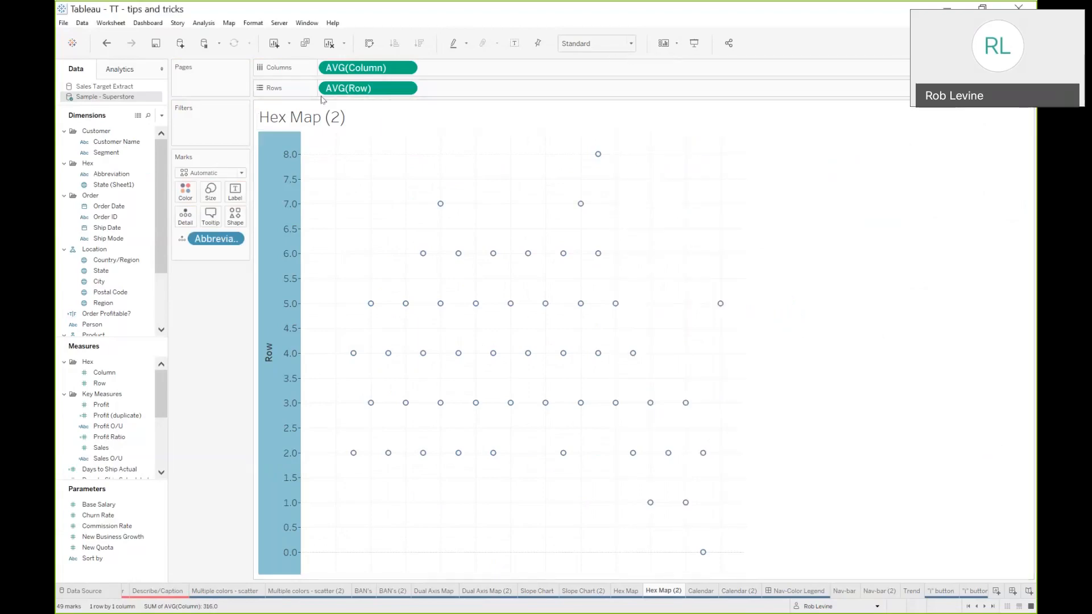
# Negate the Row field on the Rows shelf so it reads -AVG([Row])
pyautogui.doubleClick(324, 91)
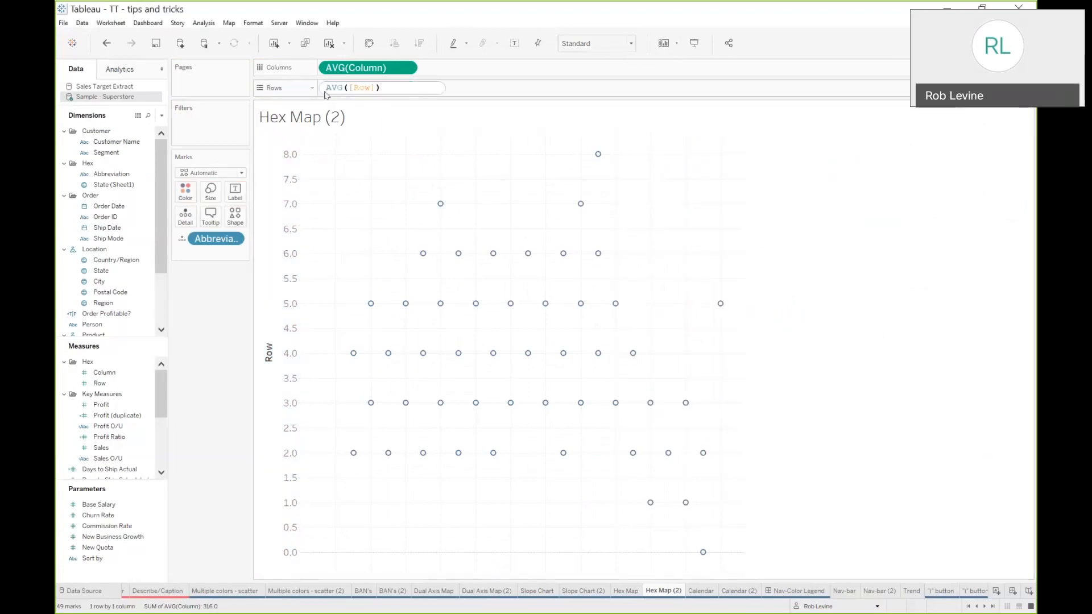
pyautogui.click(326, 87)
pyautogui.write('-')
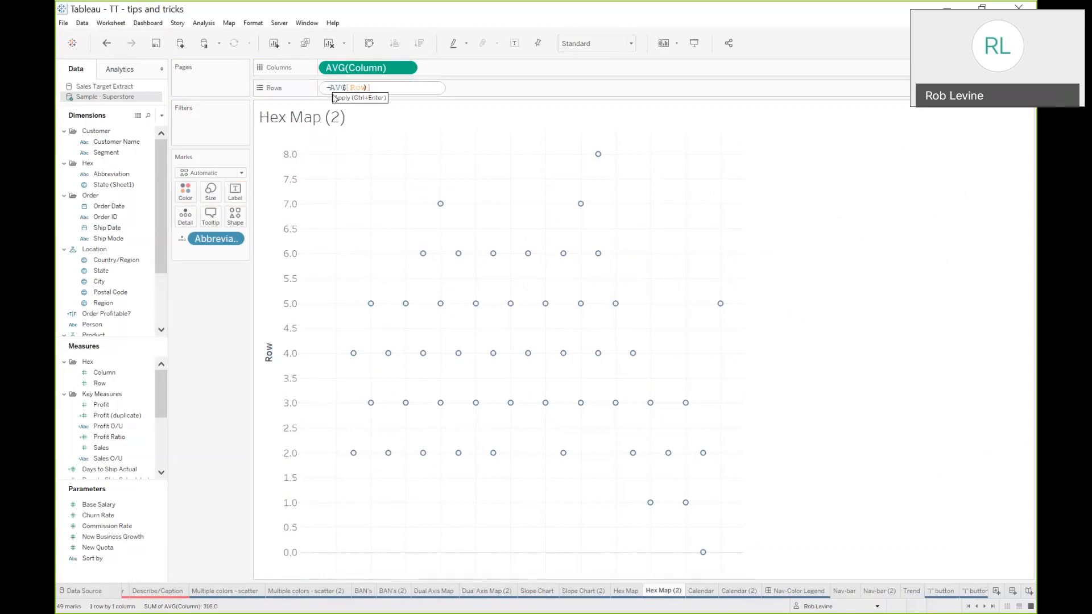
pyautogui.press('Return')
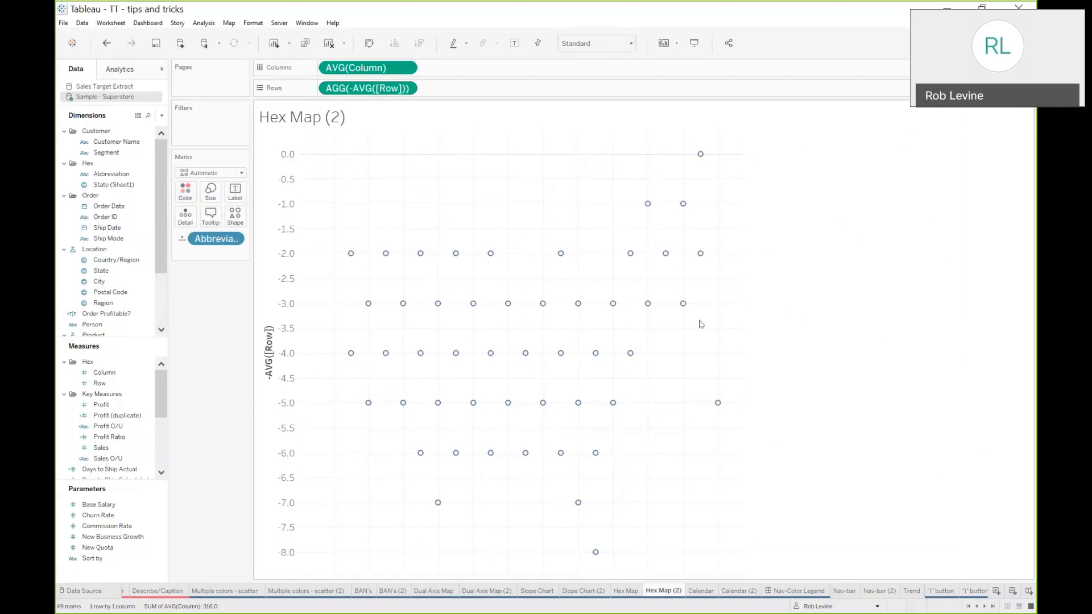
# Set the marks to the hexagon shape from the Log Pics palette and enlarge their size
pyautogui.click(236, 215)
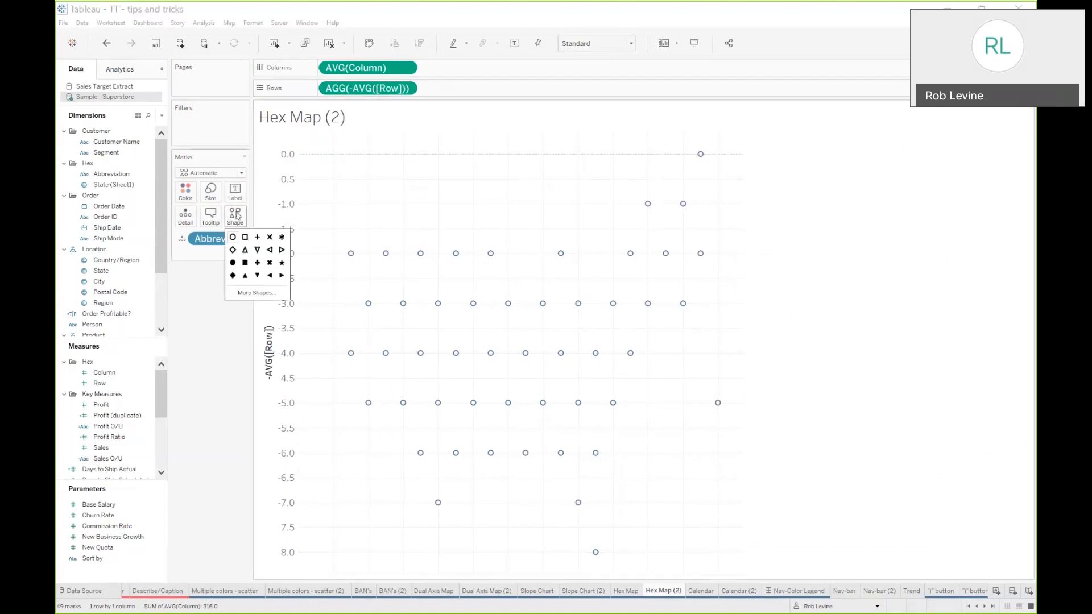
pyautogui.click(261, 293)
pyautogui.click(573, 235)
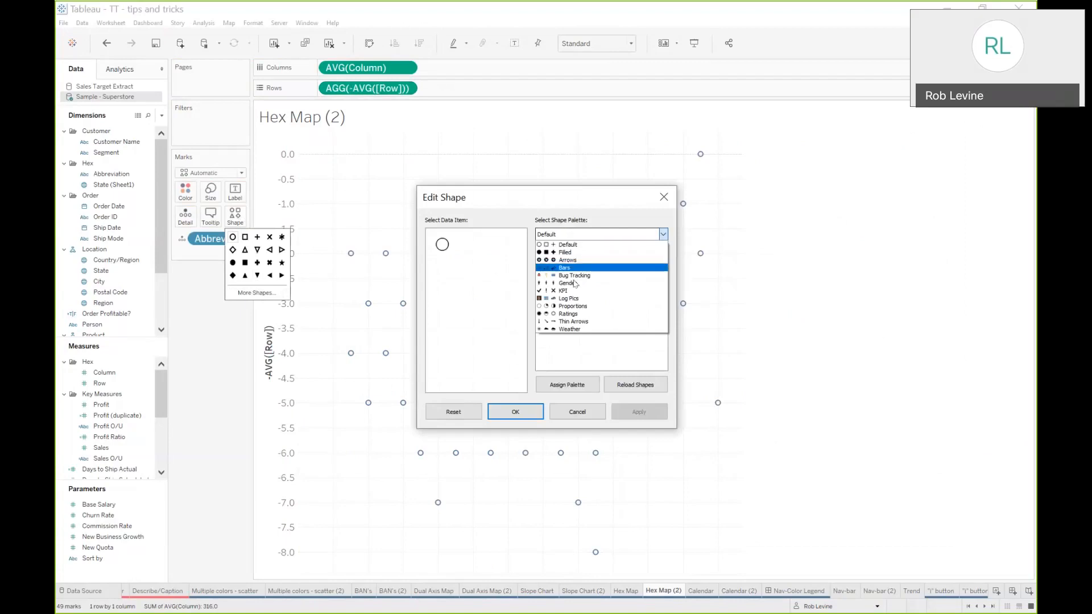
pyautogui.click(569, 298)
pyautogui.click(615, 262)
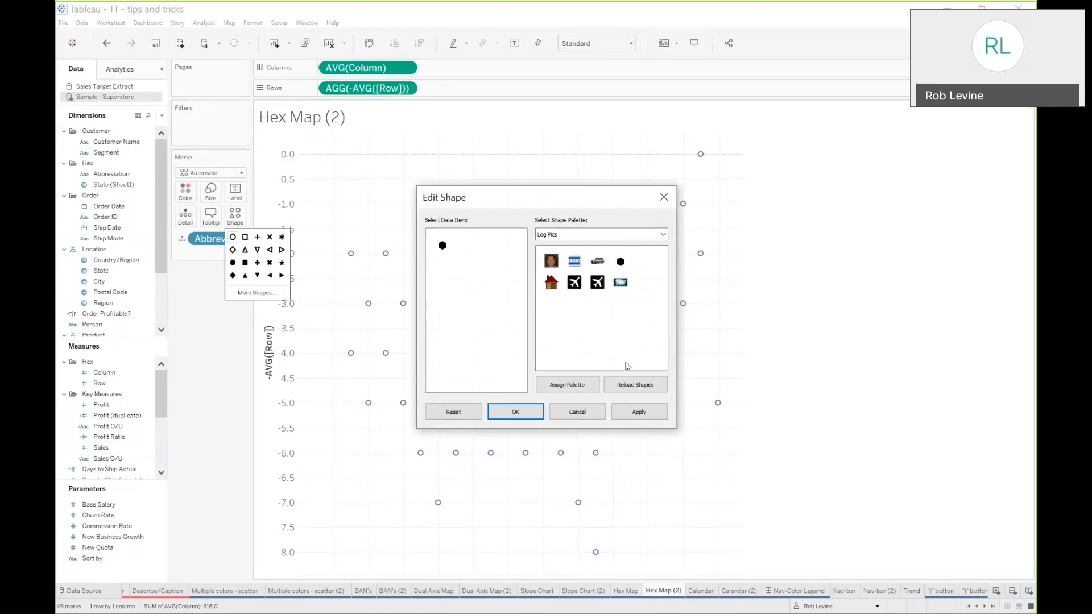
pyautogui.click(637, 412)
pyautogui.click(551, 414)
pyautogui.click(210, 191)
pyautogui.moveTo(251, 222); pyautogui.dragTo(285, 221)
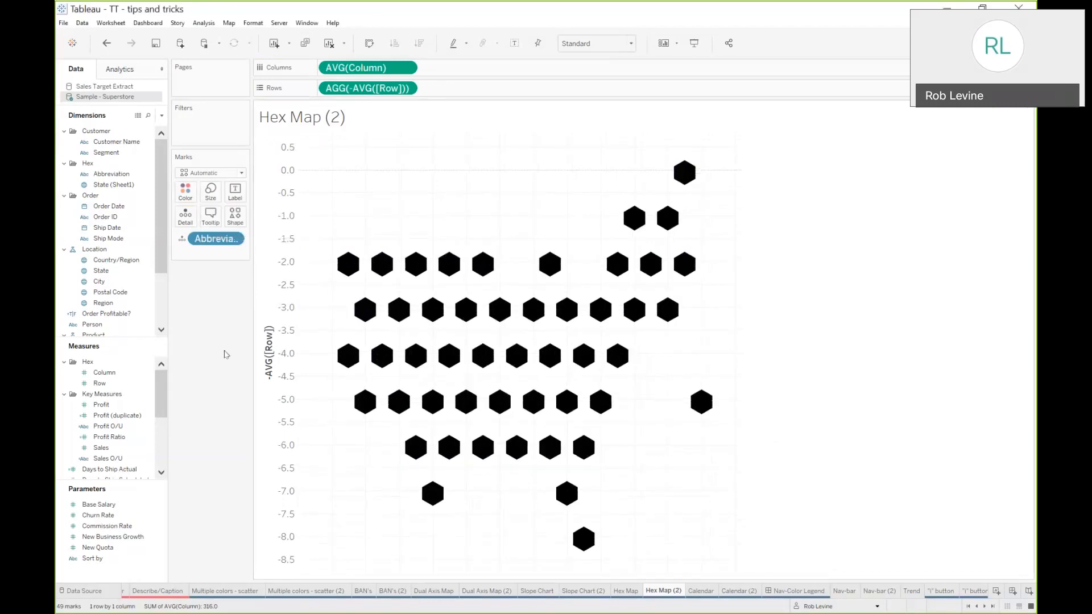
# Color the hexagons by Sales and change its aggregation to Average
pyautogui.moveTo(101, 447)
pyautogui.mouseDown()
pyautogui.moveTo(204, 249)
pyautogui.moveTo(186, 199)
pyautogui.mouseUp()
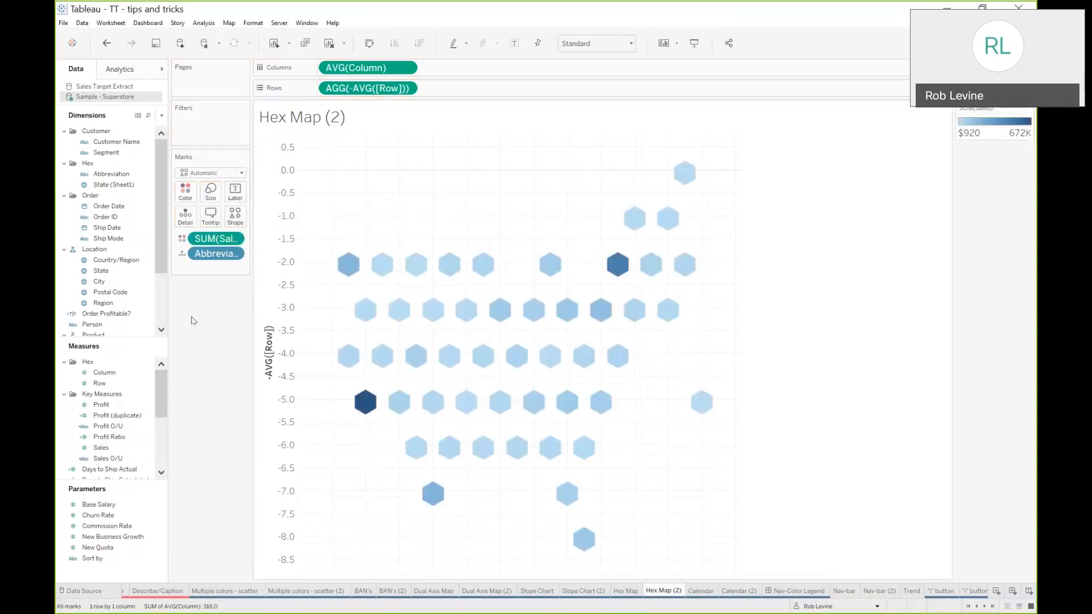
pyautogui.moveTo(585, 344)
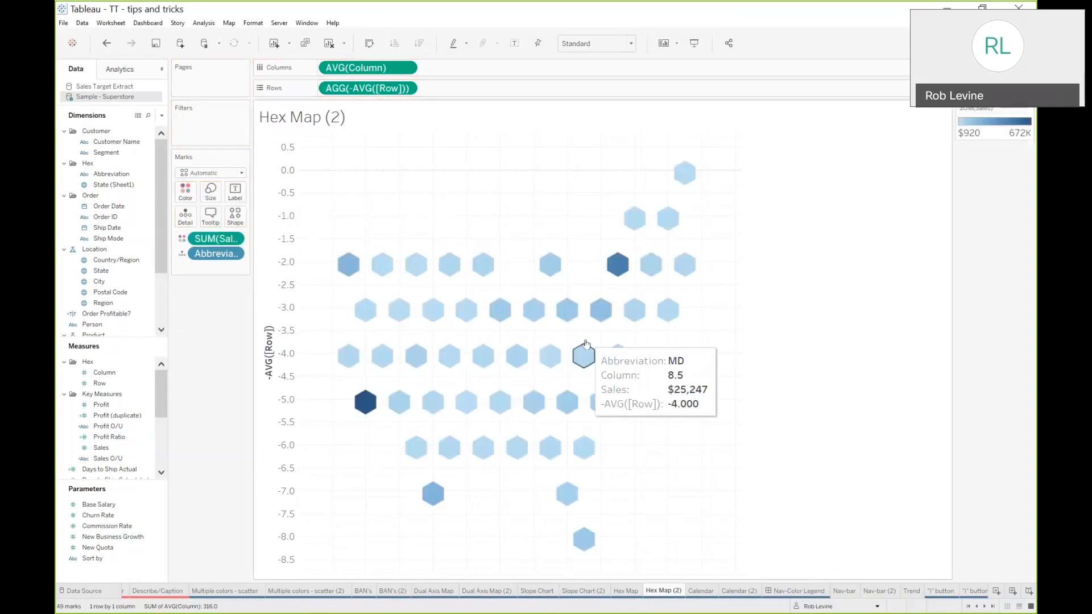
pyautogui.click(233, 239)
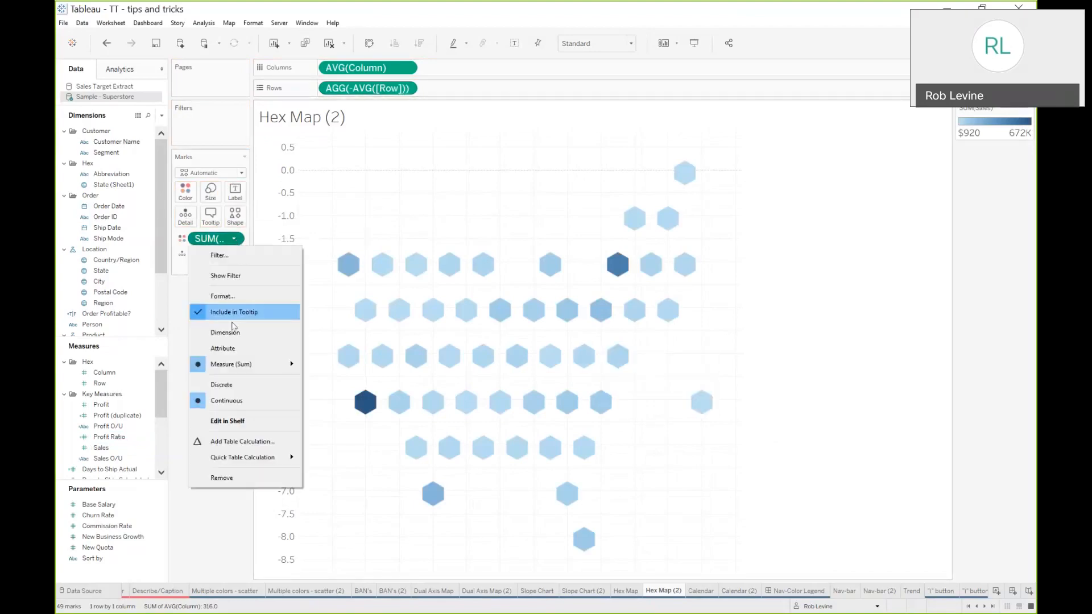
pyautogui.moveTo(282, 367)
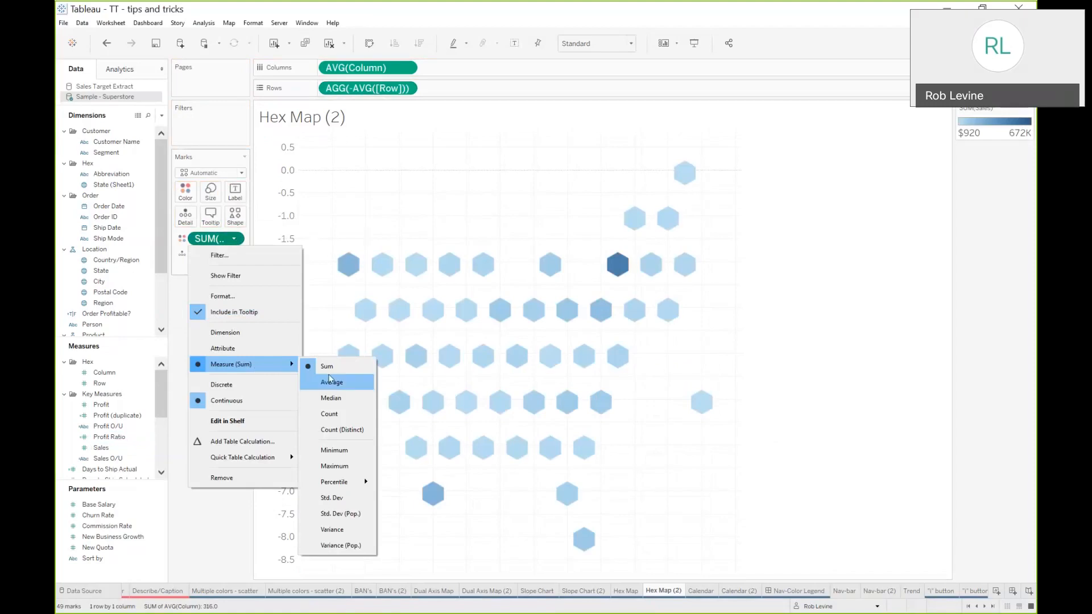
pyautogui.click(331, 382)
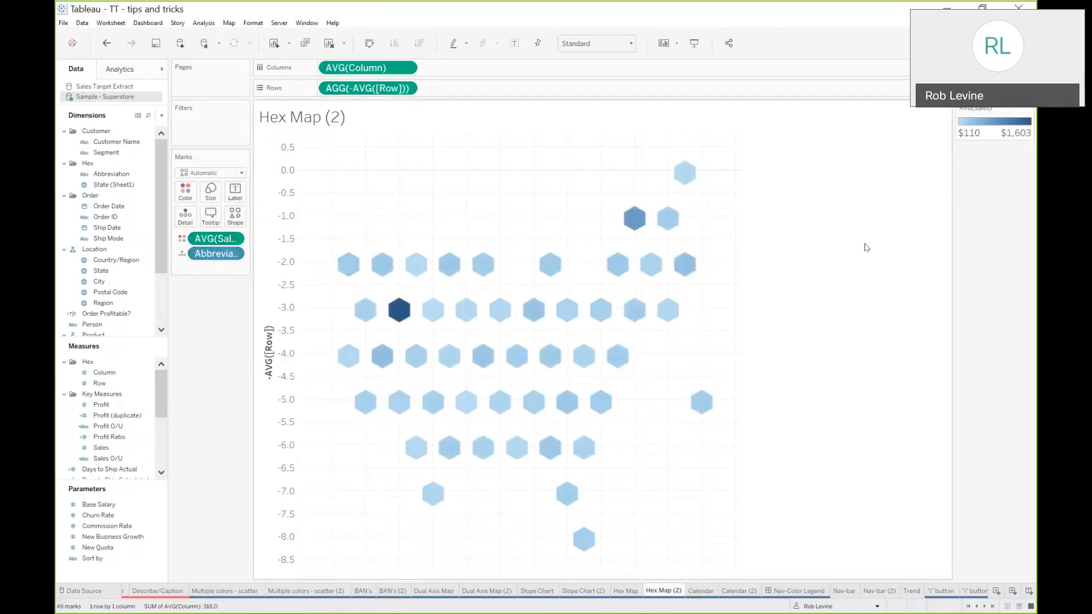
# Hide the axis header and set the sheet's grid lines and zero lines to None
pyautogui.rightClick(265, 252)
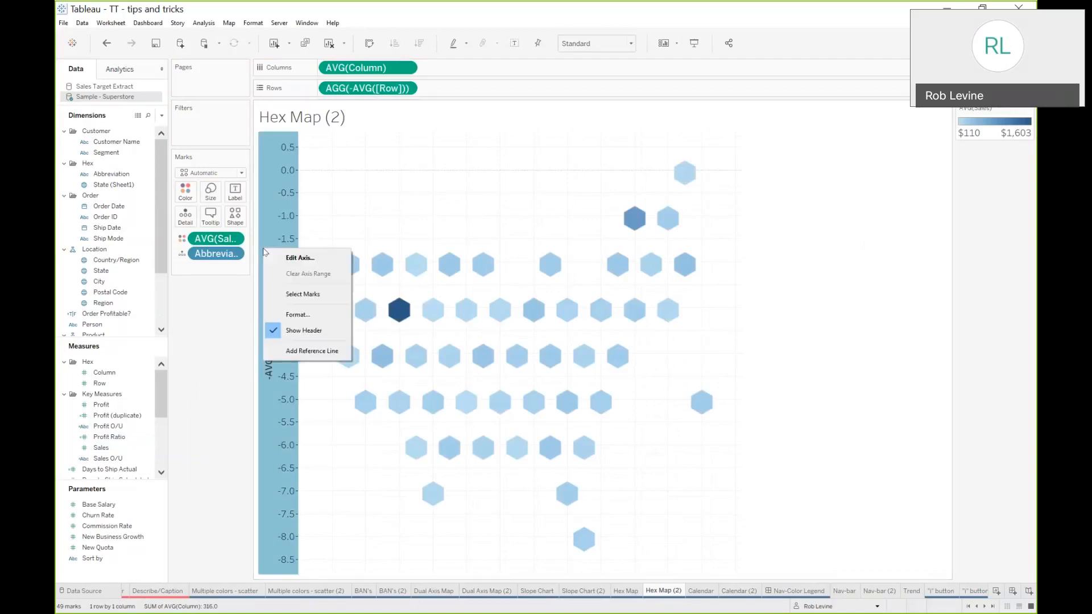
pyautogui.click(304, 331)
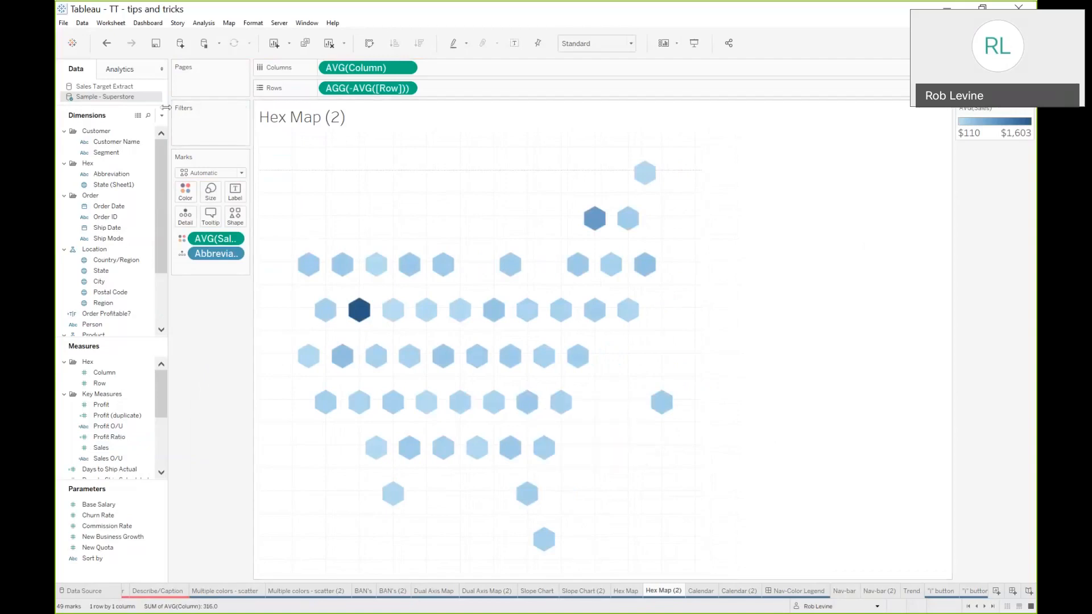
pyautogui.rightClick(326, 180)
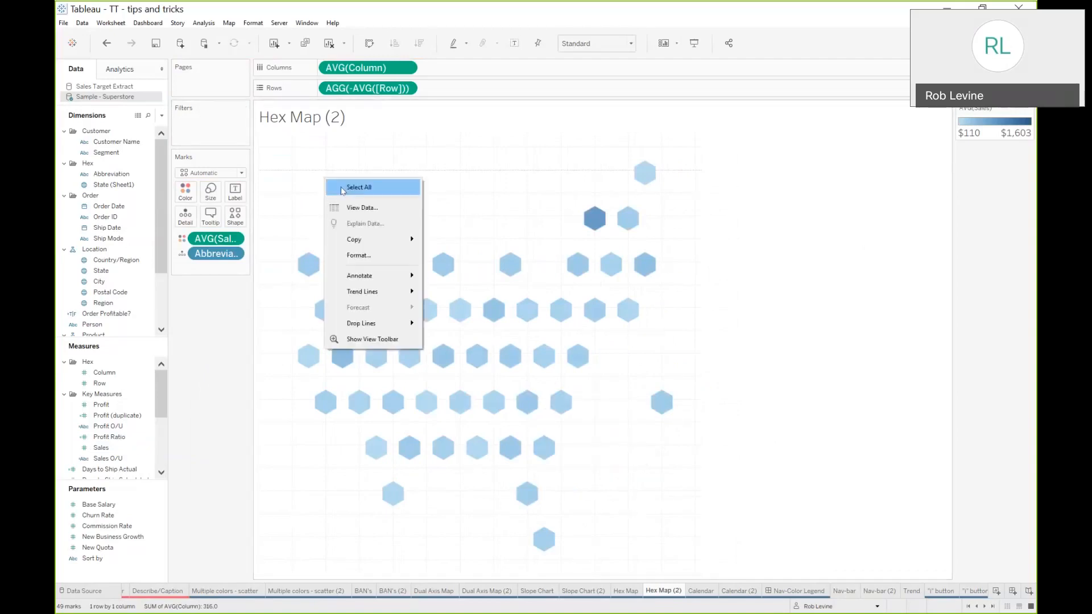
pyautogui.click(361, 254)
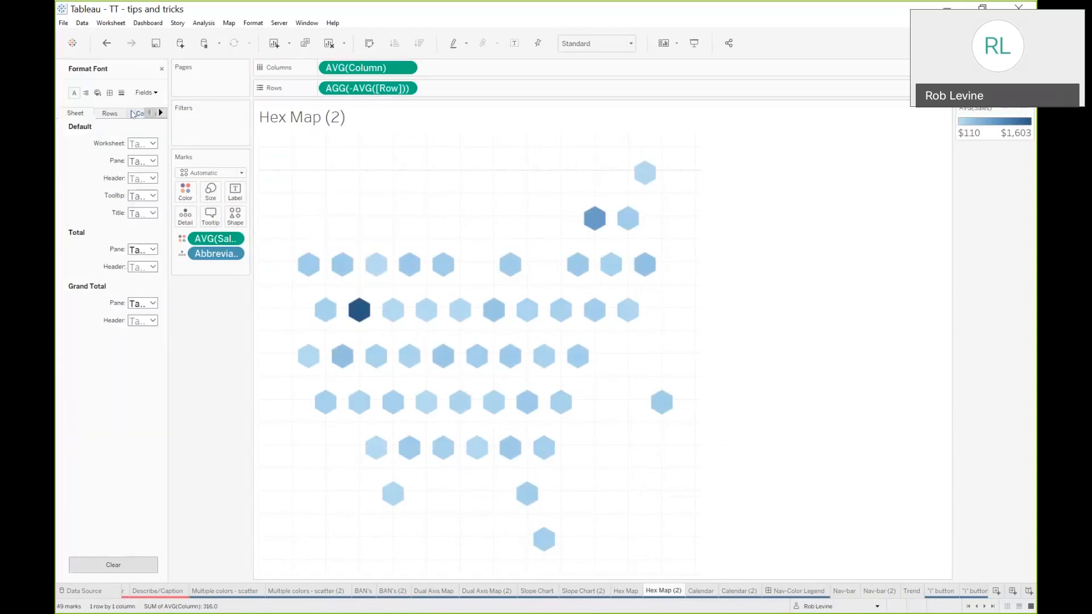
pyautogui.click(121, 93)
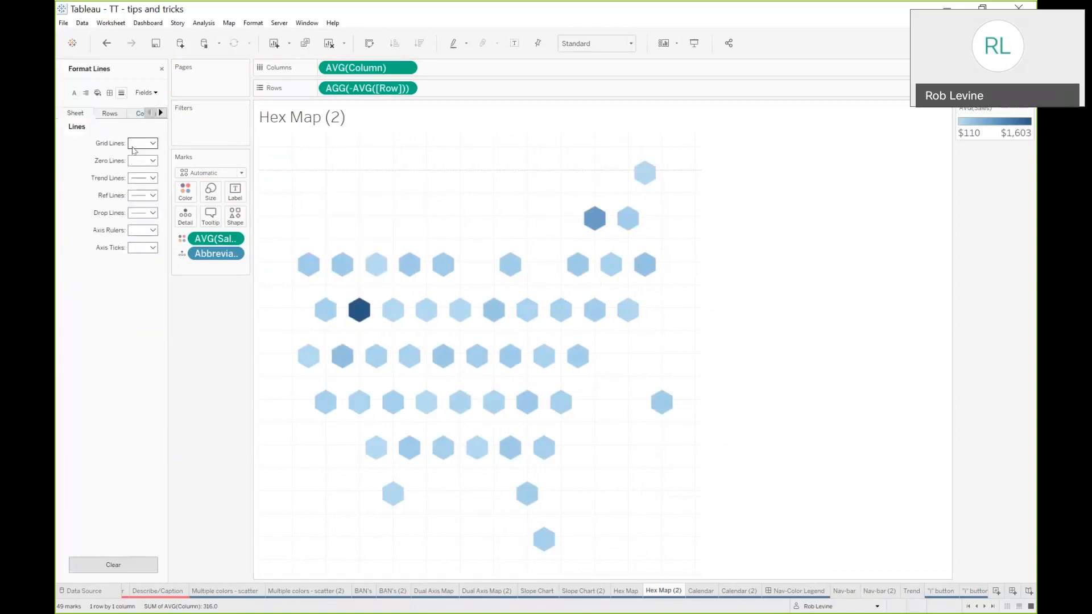
pyautogui.click(142, 143)
pyautogui.click(142, 158)
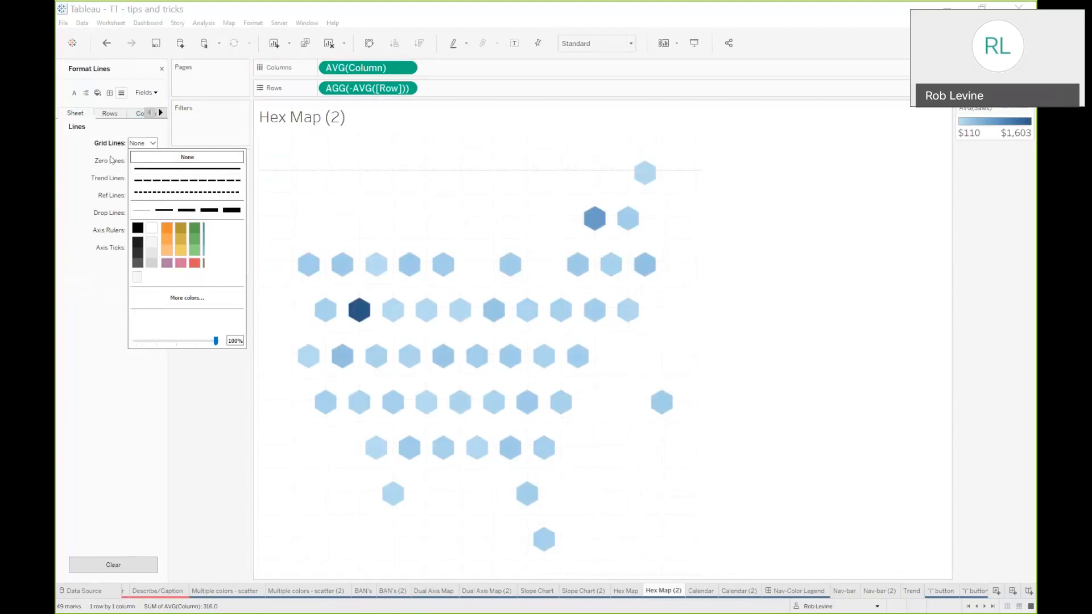
pyautogui.click(142, 161)
pyautogui.click(188, 174)
pyautogui.click(232, 411)
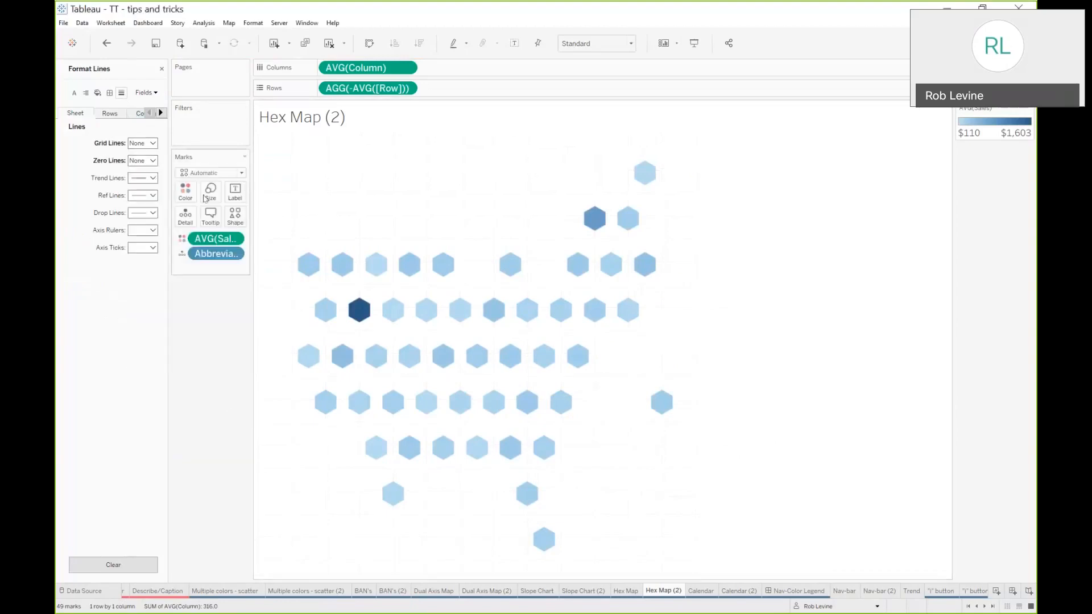
pyautogui.click(162, 71)
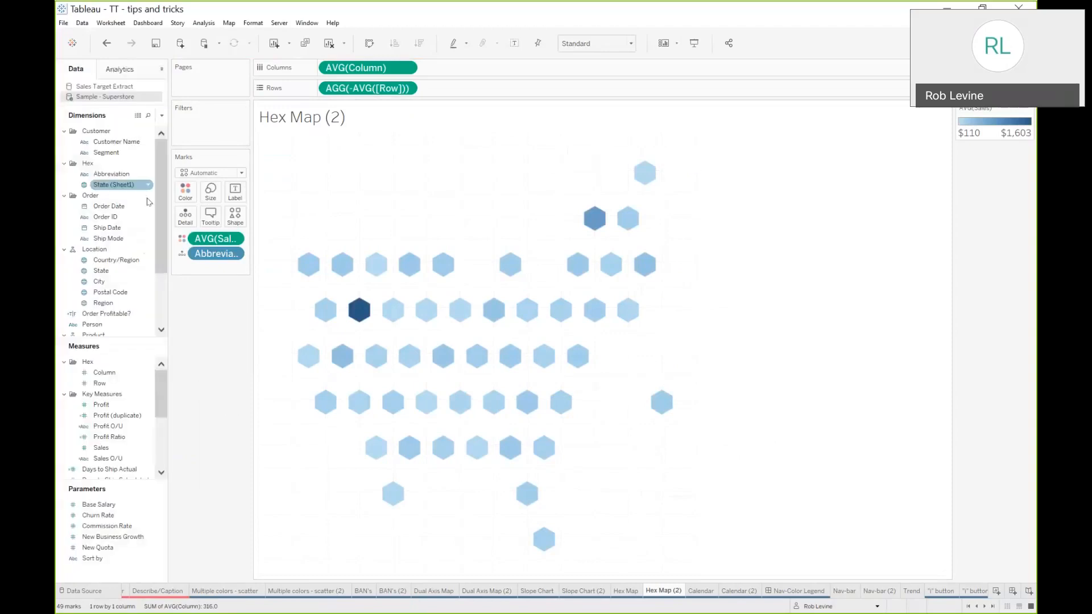
# Label each hexagon with Abbreviation, aligned to the horizontal and vertical center
pyautogui.moveTo(223, 259); pyautogui.dragTo(238, 197)
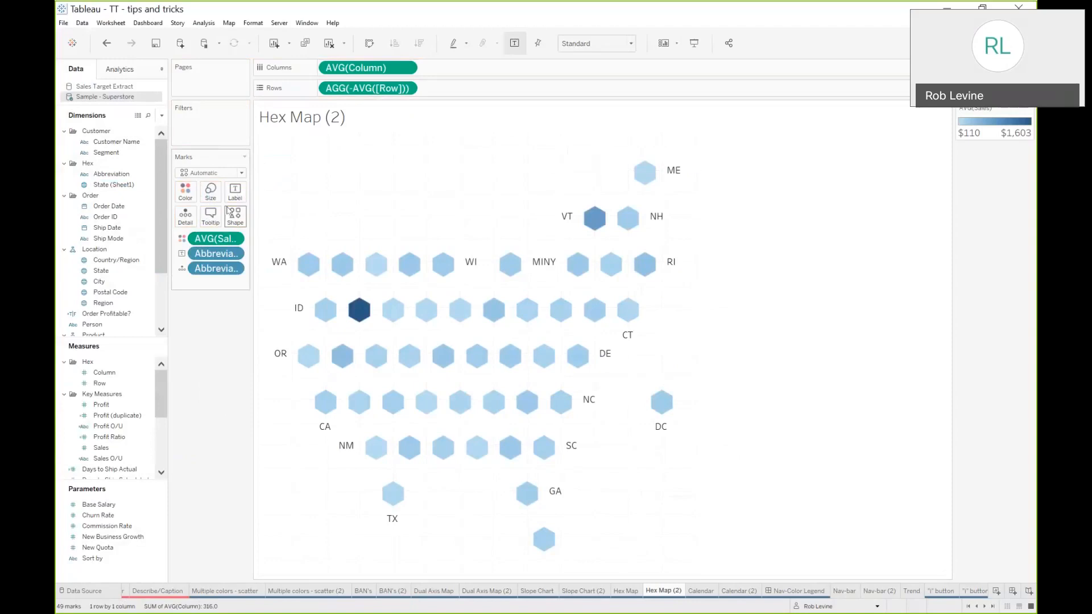
pyautogui.click(237, 194)
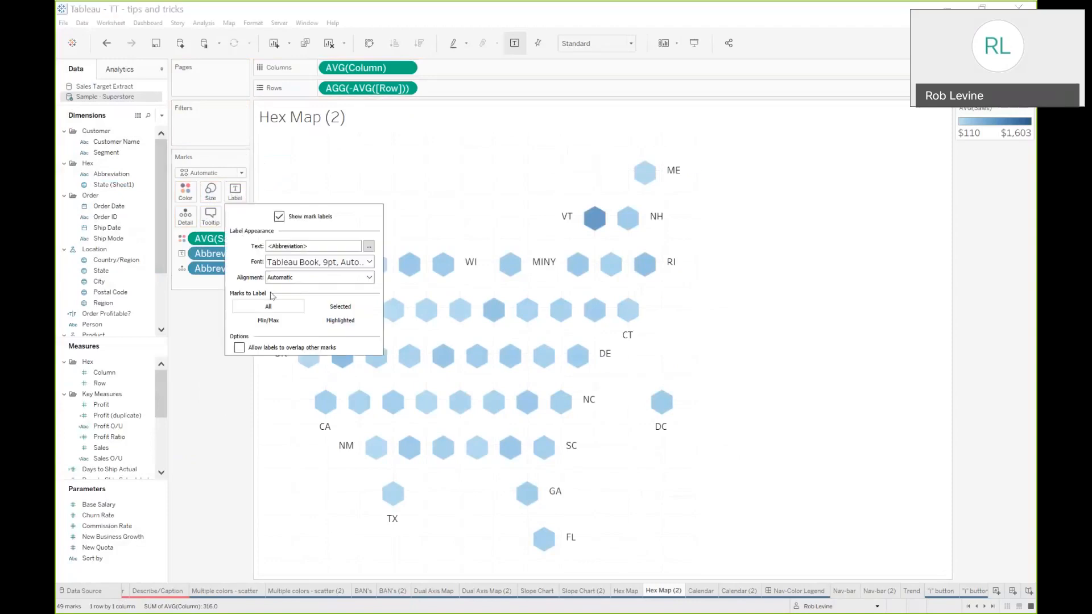
pyautogui.click(287, 276)
pyautogui.click(302, 327)
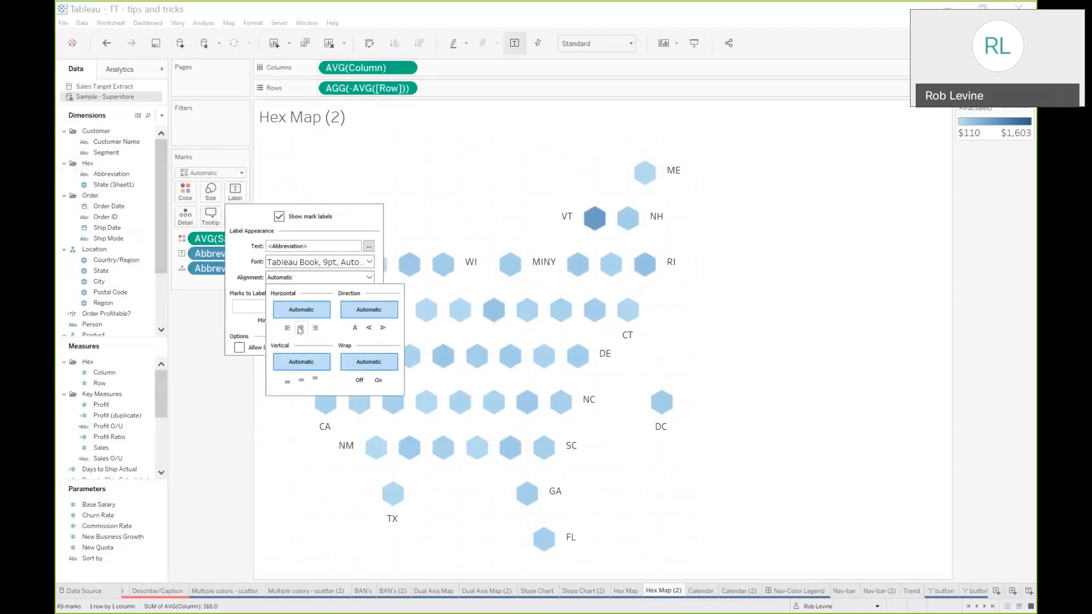
pyautogui.click(302, 380)
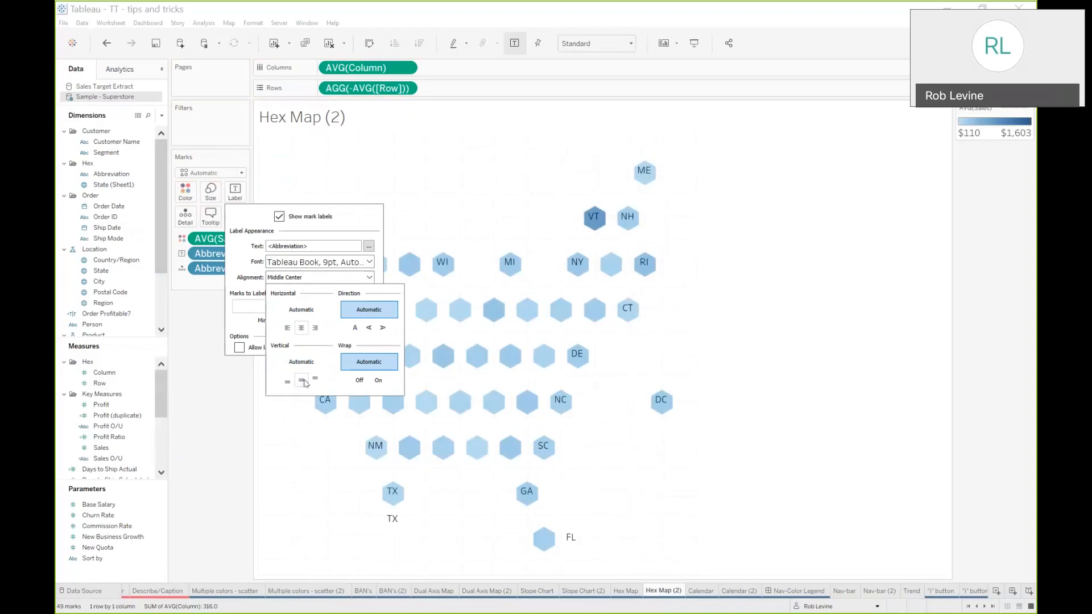
# Allow the labels to overlap other marks
pyautogui.click(244, 349)
pyautogui.click(279, 348)
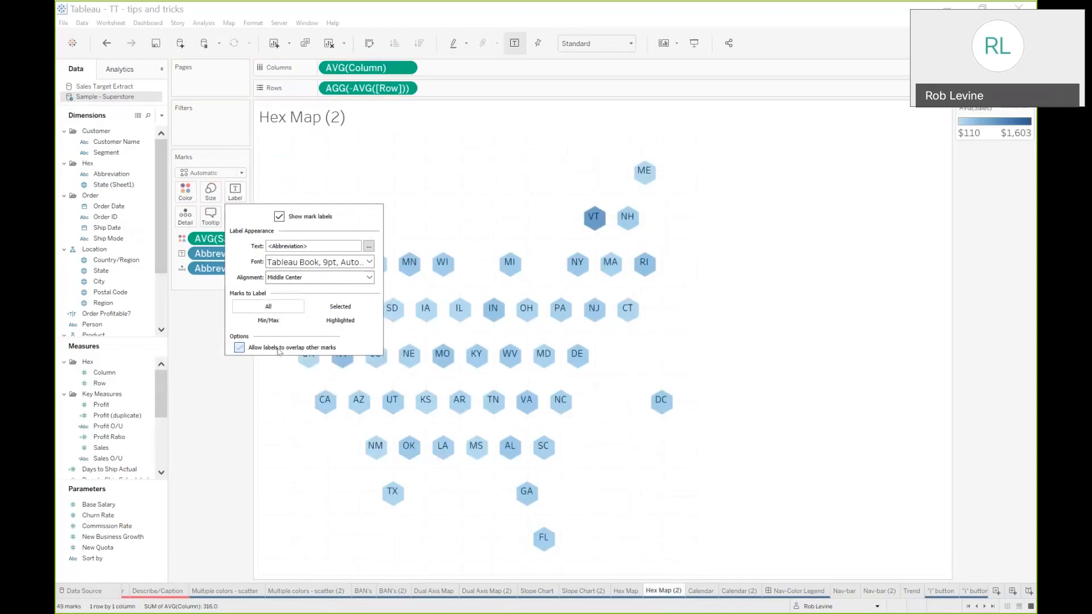
pyautogui.click(233, 374)
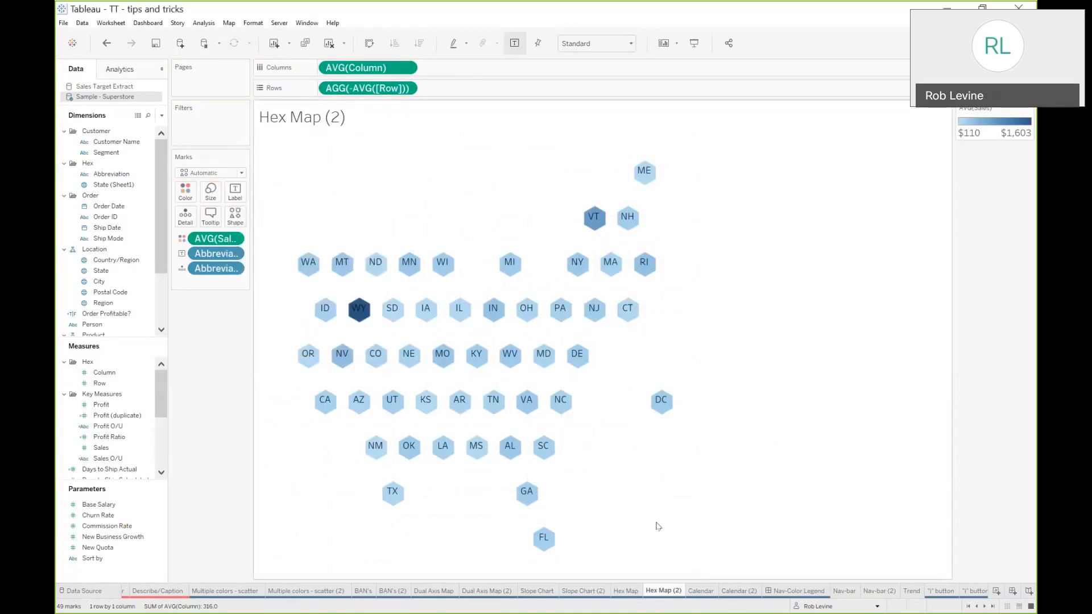
# Open the finished Calendar sheet and view its chart options panel
pyautogui.click(705, 593)
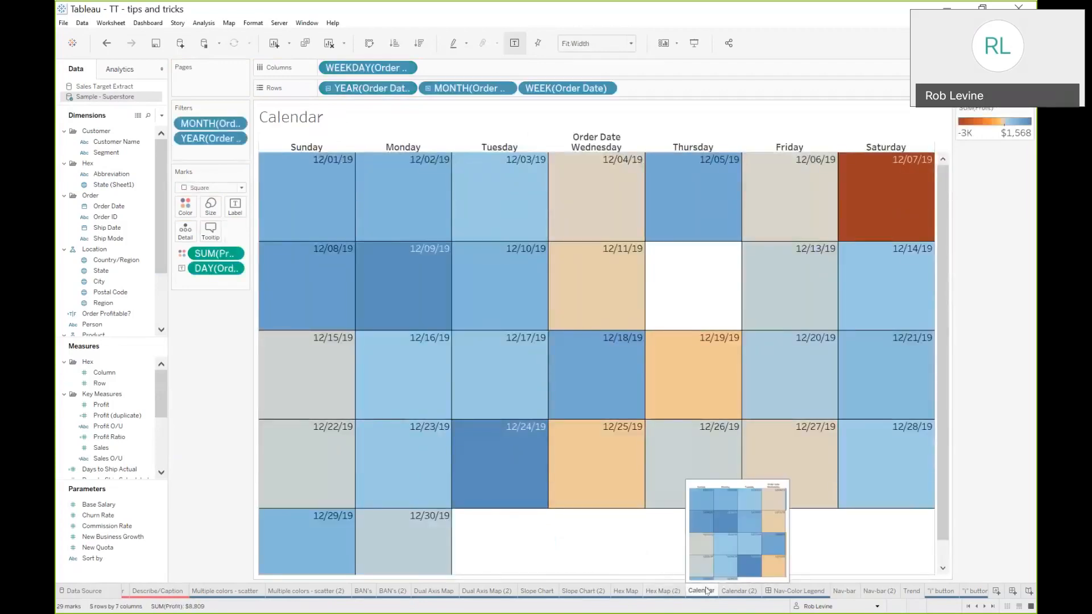
pyautogui.click(1008, 44)
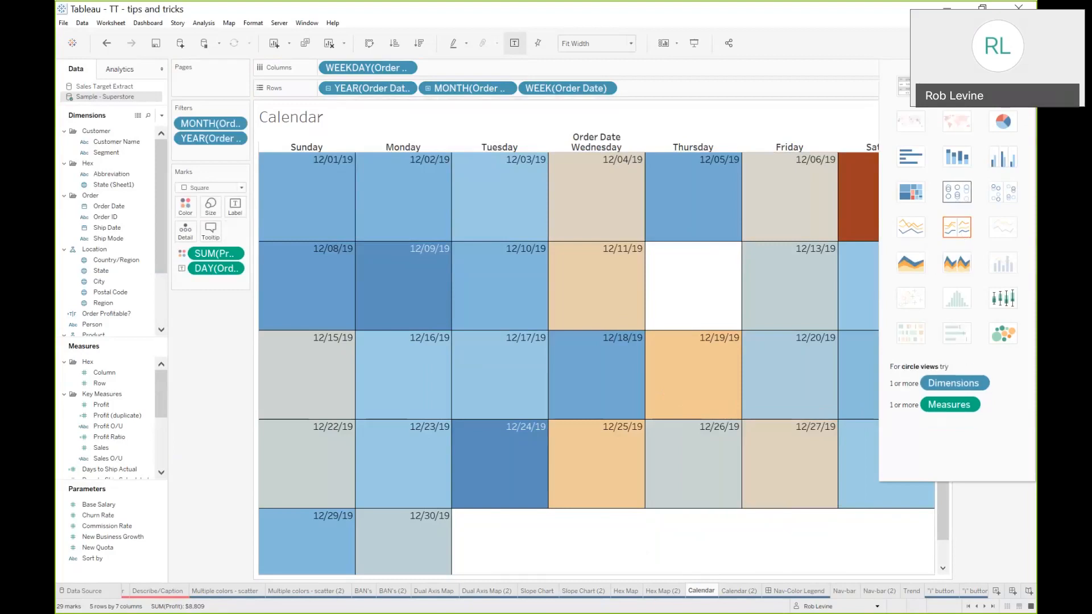
pyautogui.click(1007, 44)
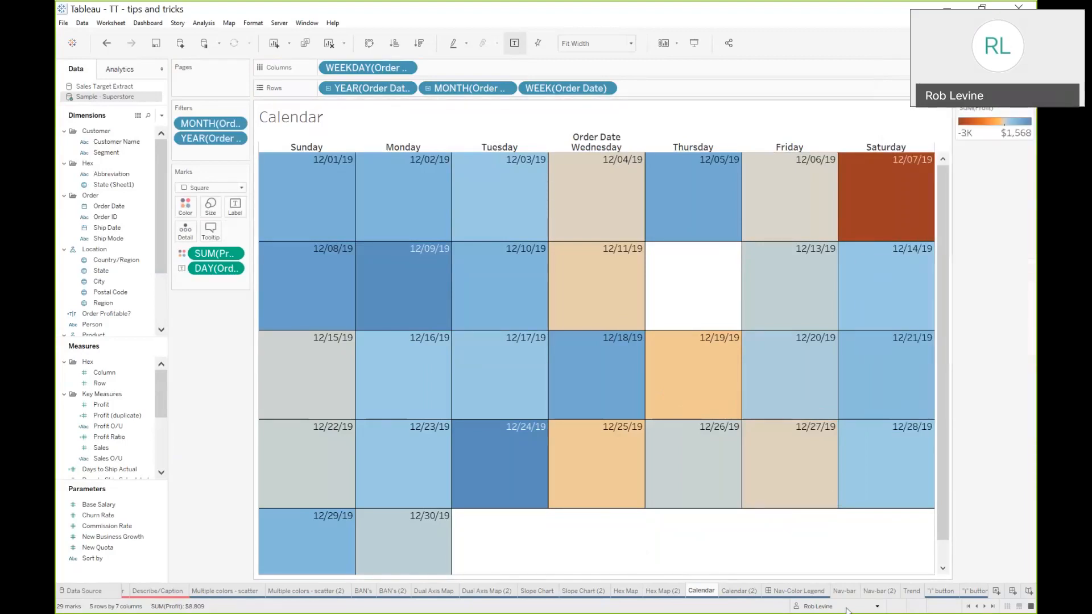
# Try placing Order Date as Weekday on Columns of the Calendar (2) sheet
pyautogui.click(739, 591)
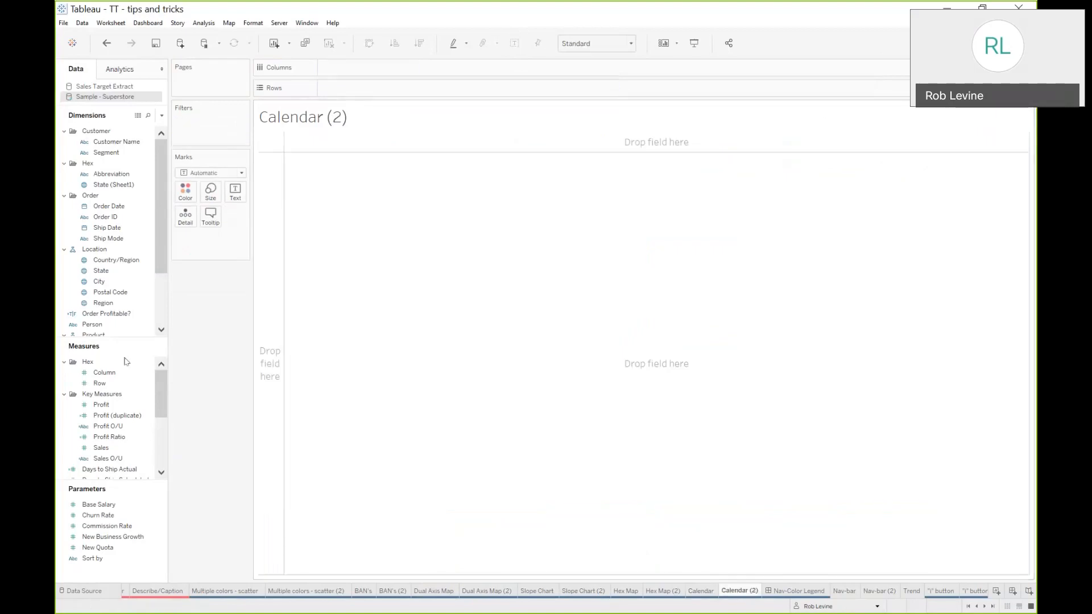
pyautogui.click(114, 211)
pyautogui.moveTo(115, 211); pyautogui.dragTo(348, 71)
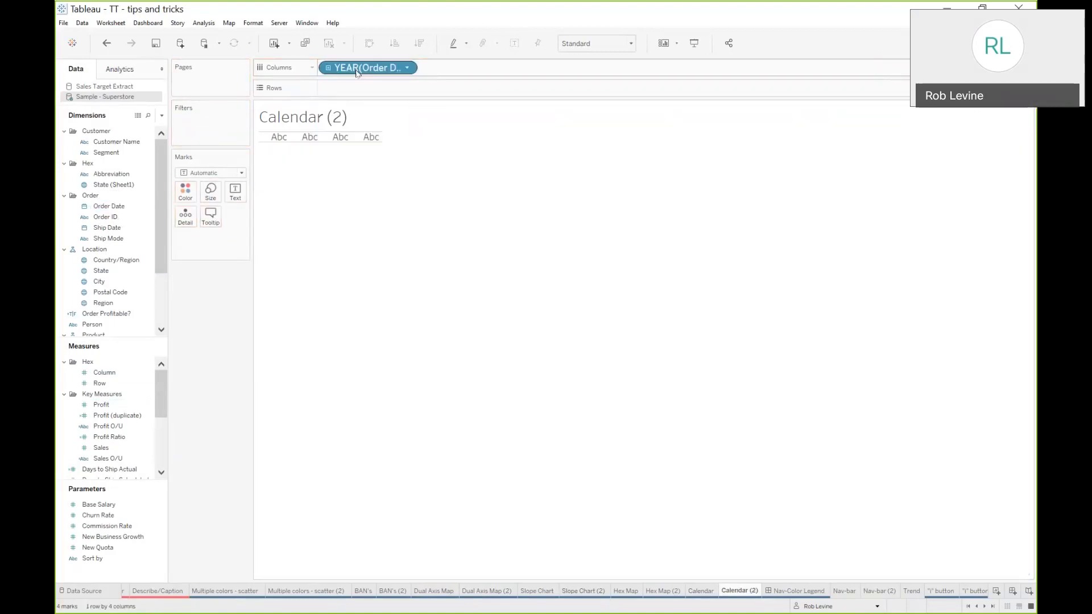
pyautogui.click(408, 69)
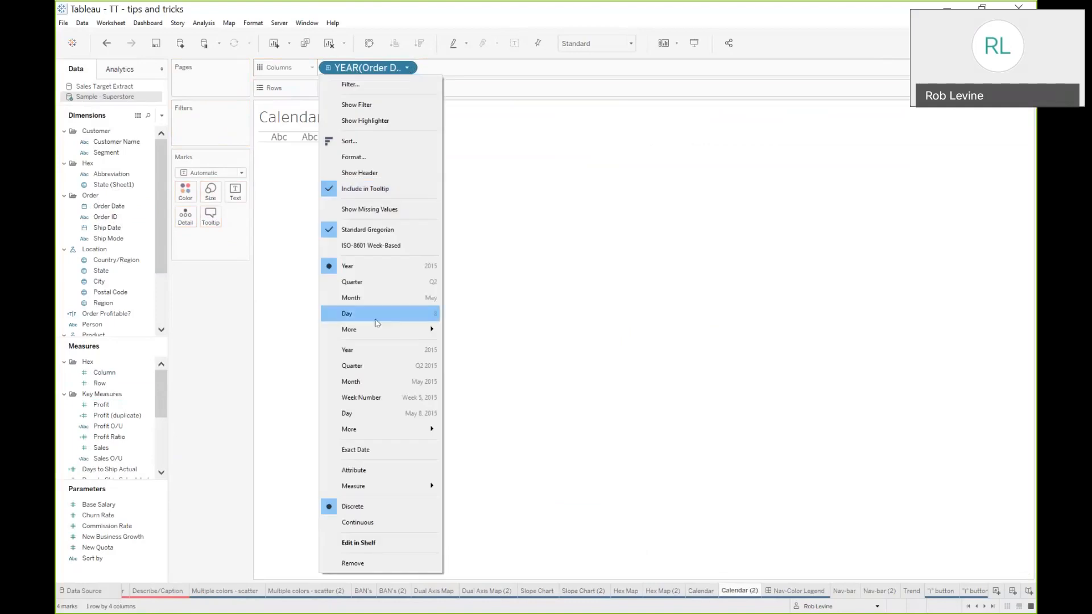
pyautogui.moveTo(443, 333)
pyautogui.click(474, 347)
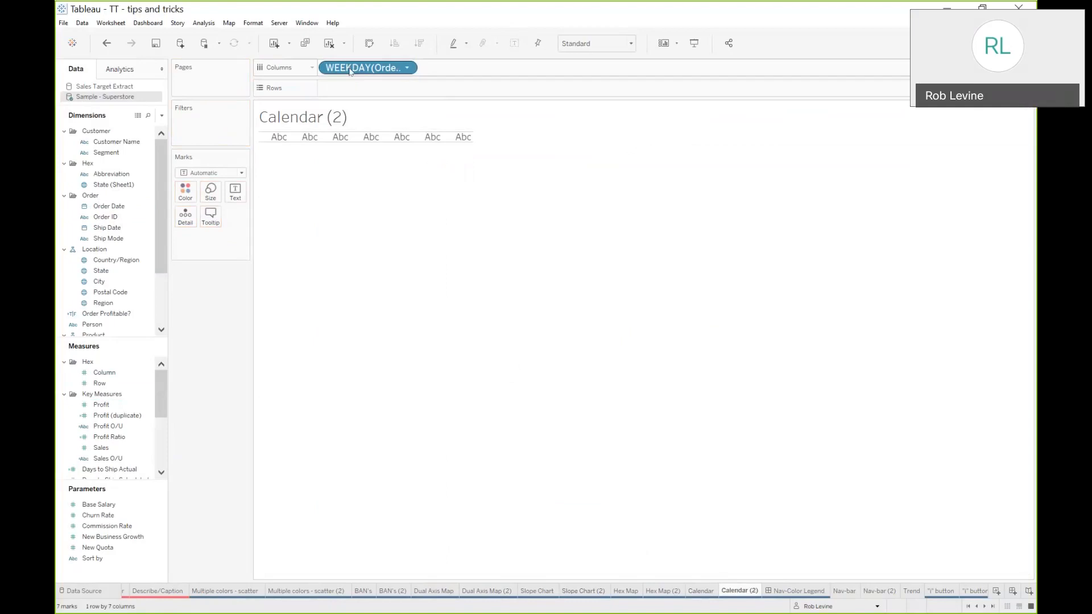
pyautogui.moveTo(350, 70); pyautogui.dragTo(224, 341)
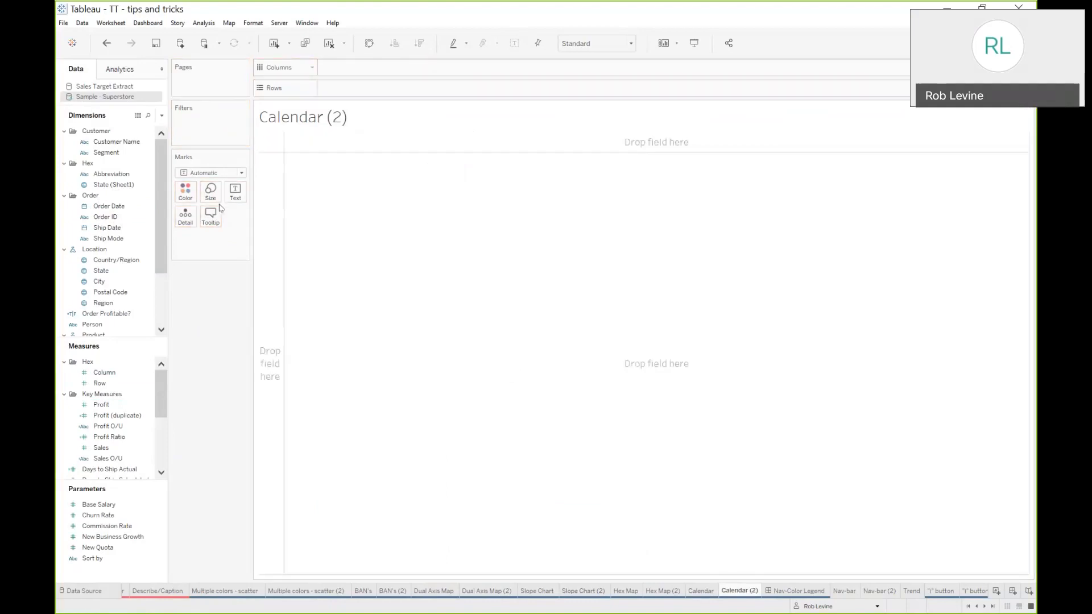
# Add a new worksheet
pyautogui.click(996, 591)
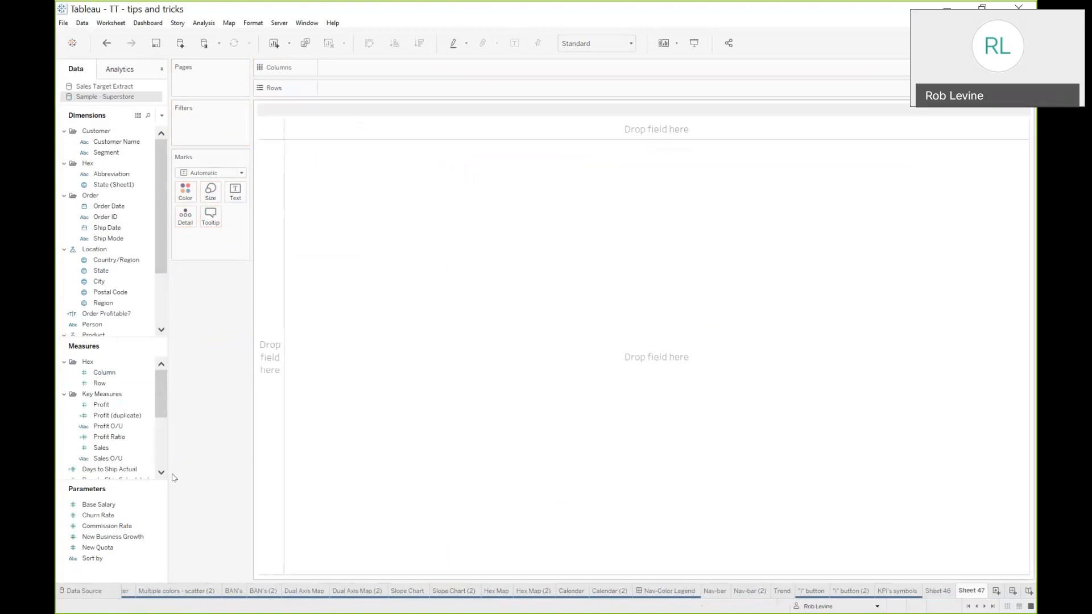
# Place Order Date on Columns as Weekday
pyautogui.click(113, 207)
pyautogui.moveTo(113, 206); pyautogui.dragTo(361, 67)
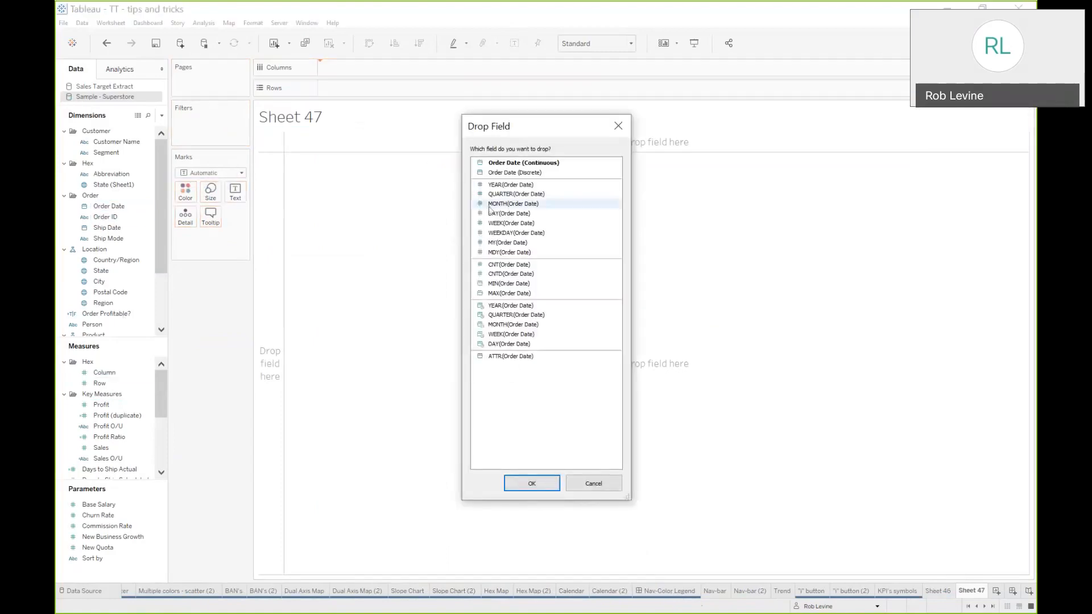
pyautogui.click(498, 233)
pyautogui.click(521, 483)
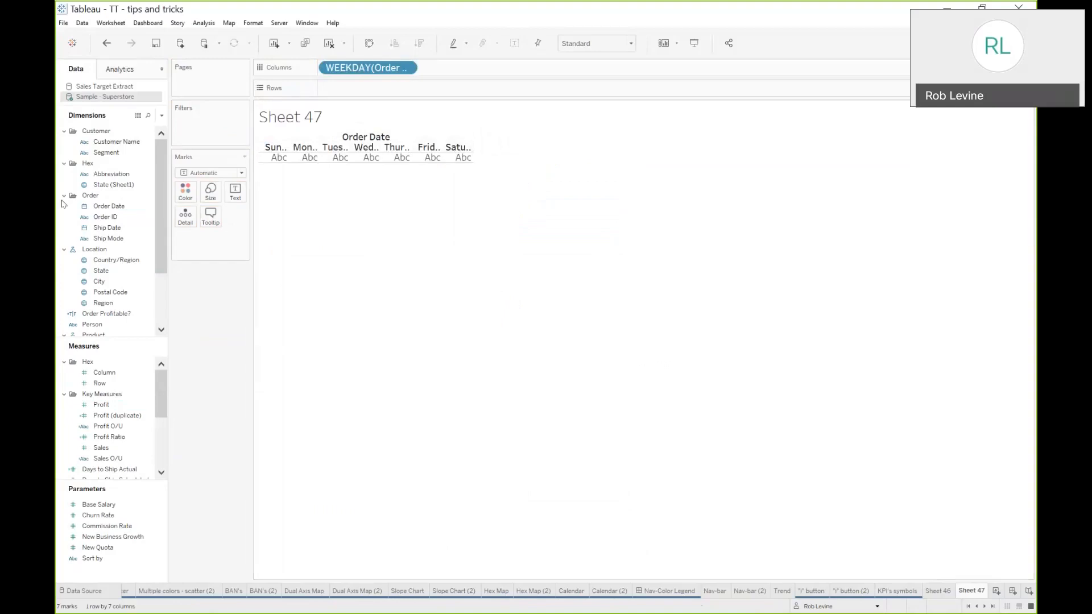
# Place Order Date on Rows as Week
pyautogui.click(105, 207)
pyautogui.moveTo(104, 209); pyautogui.dragTo(343, 91)
pyautogui.click(530, 224)
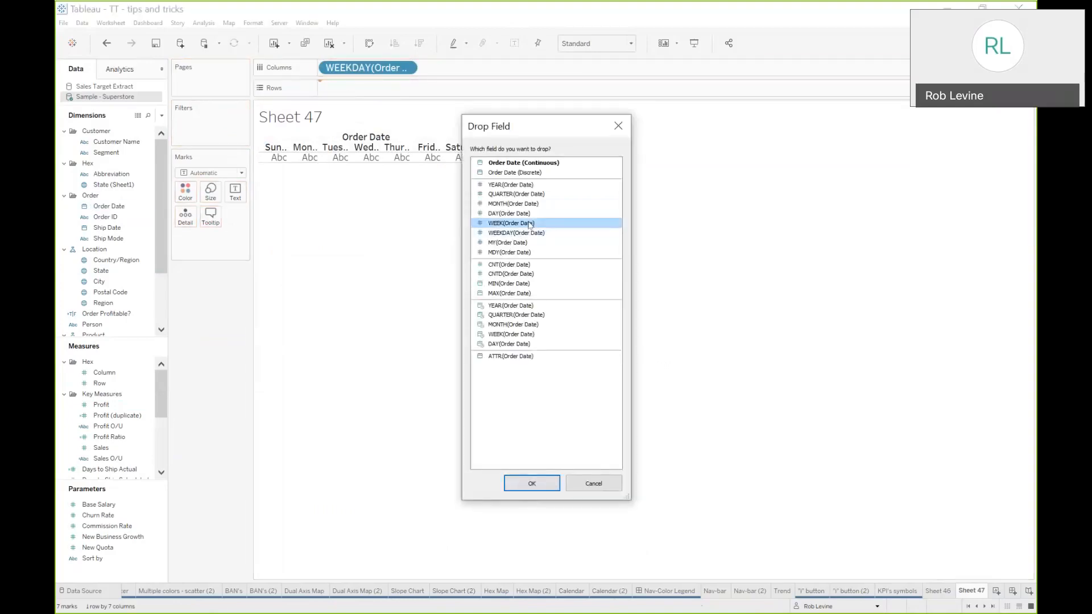
pyautogui.click(532, 483)
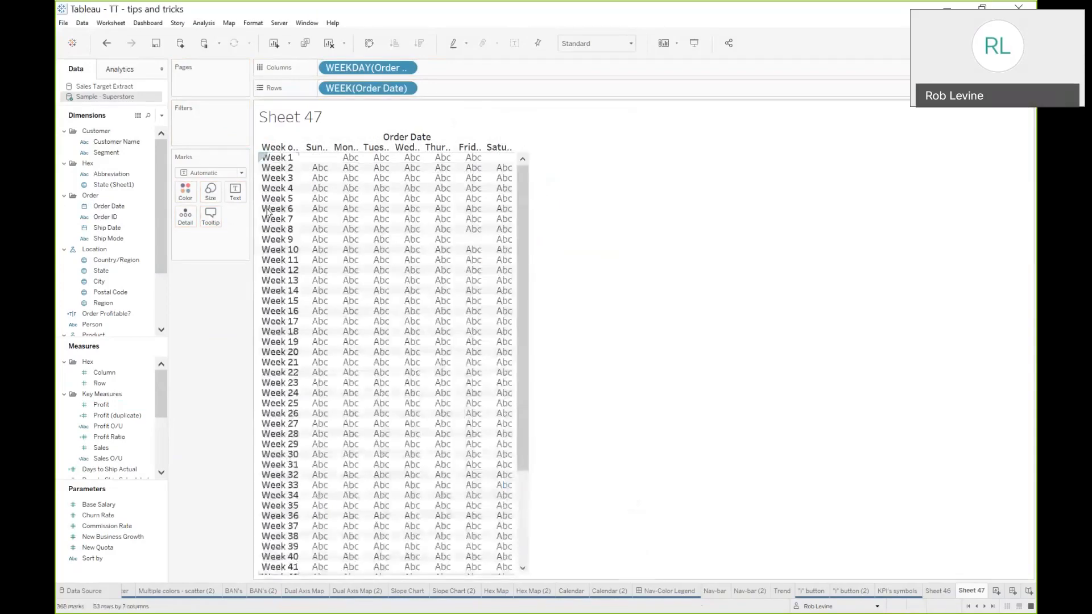
# Add Order Date's year to Rows, drill down a level, and change that level from Quarter to Month
pyautogui.scroll(-5, 273, 420)
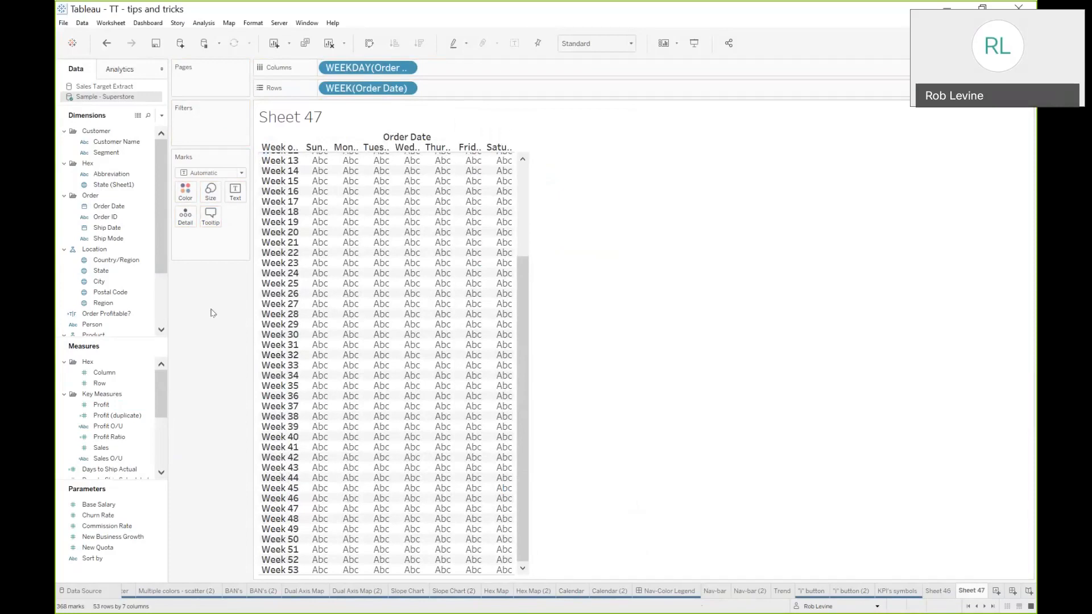
pyautogui.moveTo(110, 206); pyautogui.dragTo(330, 90)
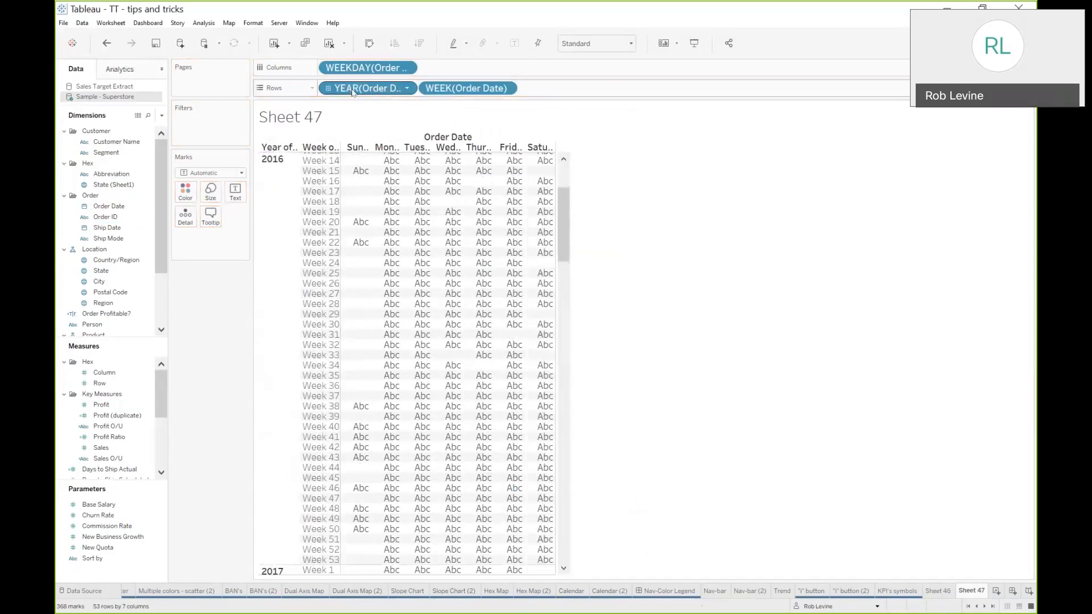
pyautogui.click(328, 89)
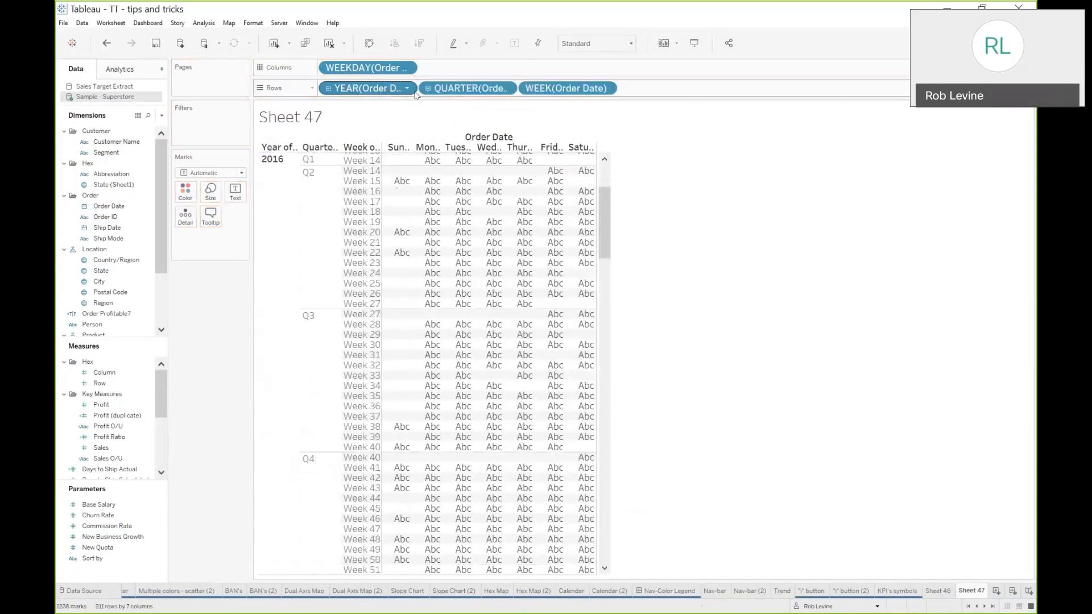
pyautogui.click(506, 89)
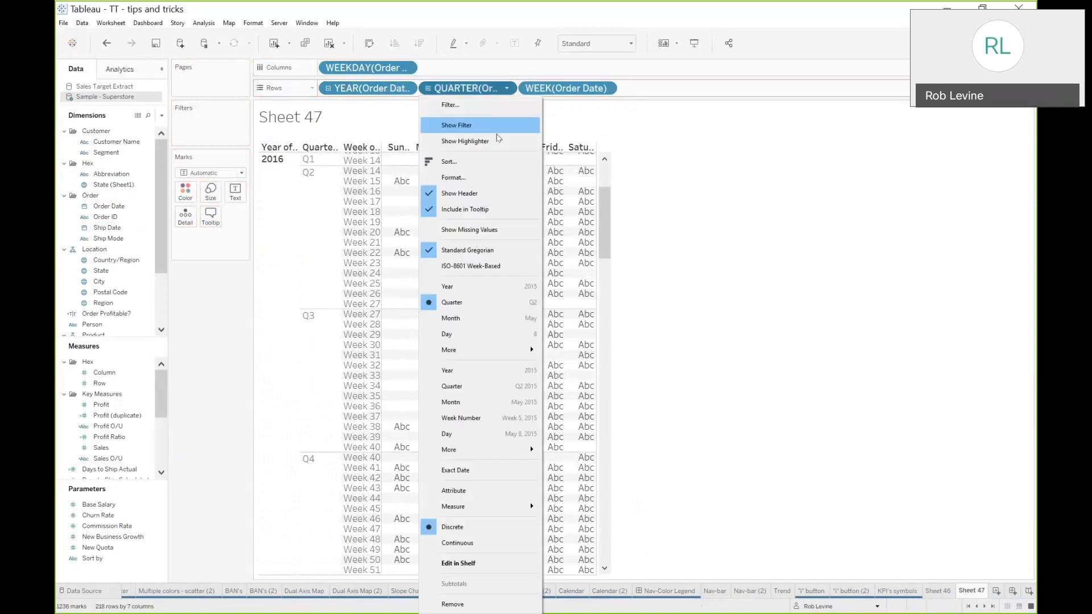
pyautogui.click(479, 318)
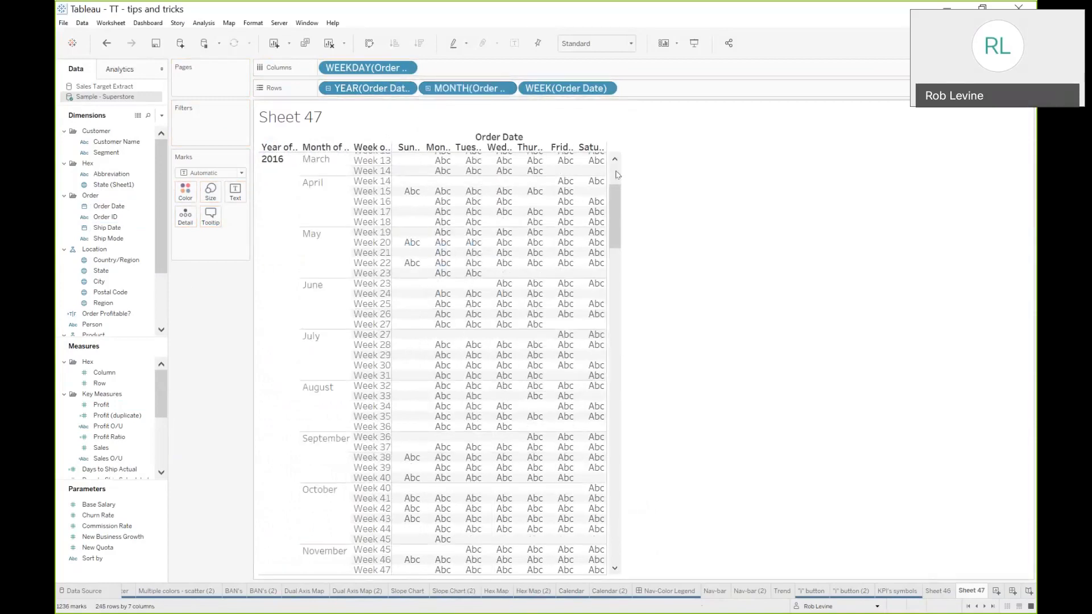
# Set the view to Fit Width and color the marks by Profit
pyautogui.click(626, 44)
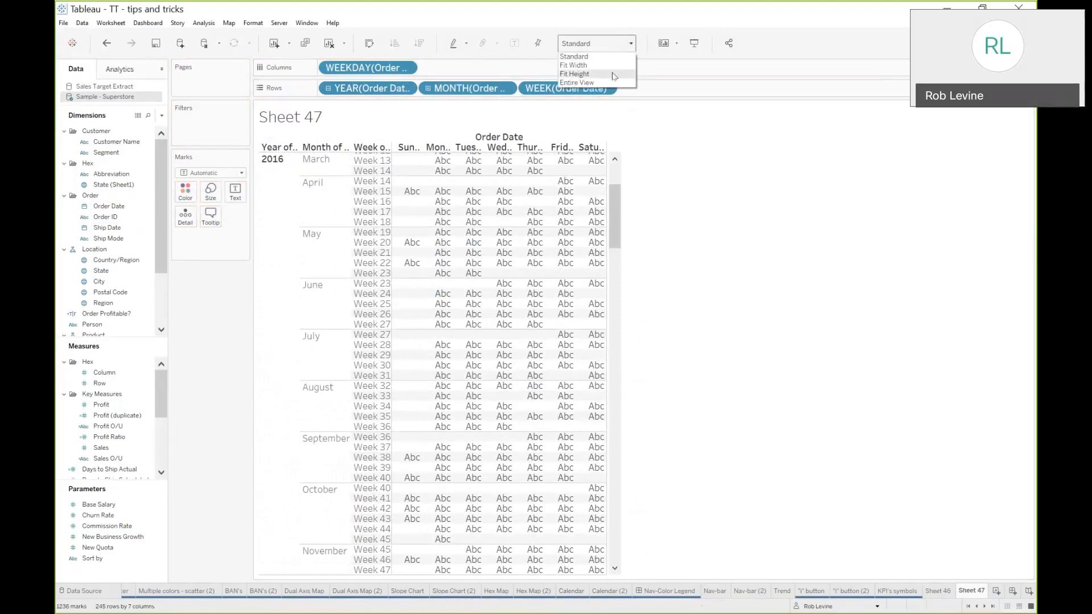
pyautogui.click(623, 65)
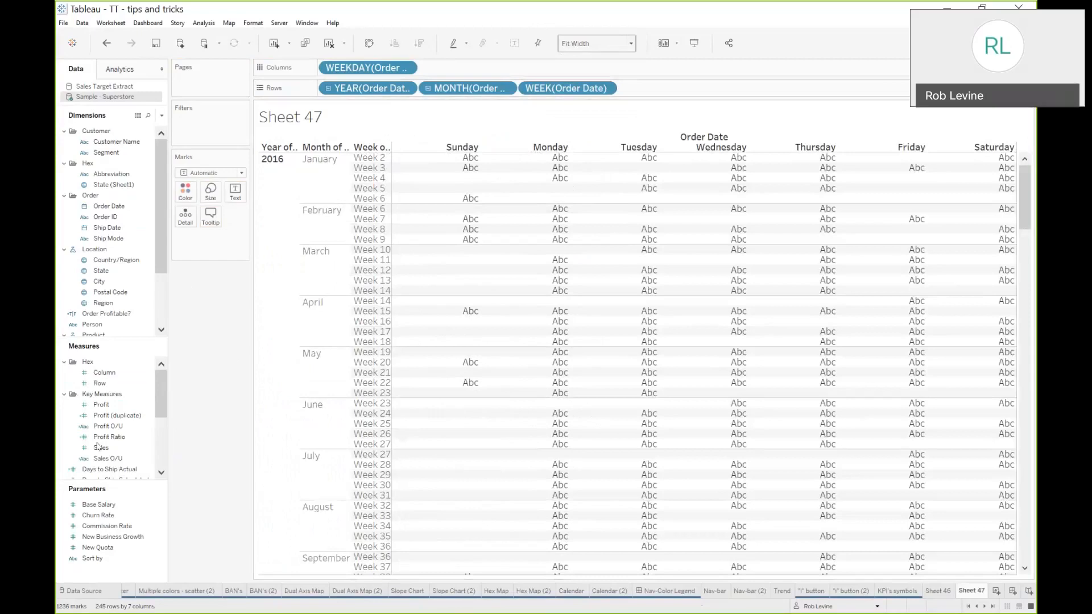
pyautogui.moveTo(101, 418); pyautogui.dragTo(186, 196)
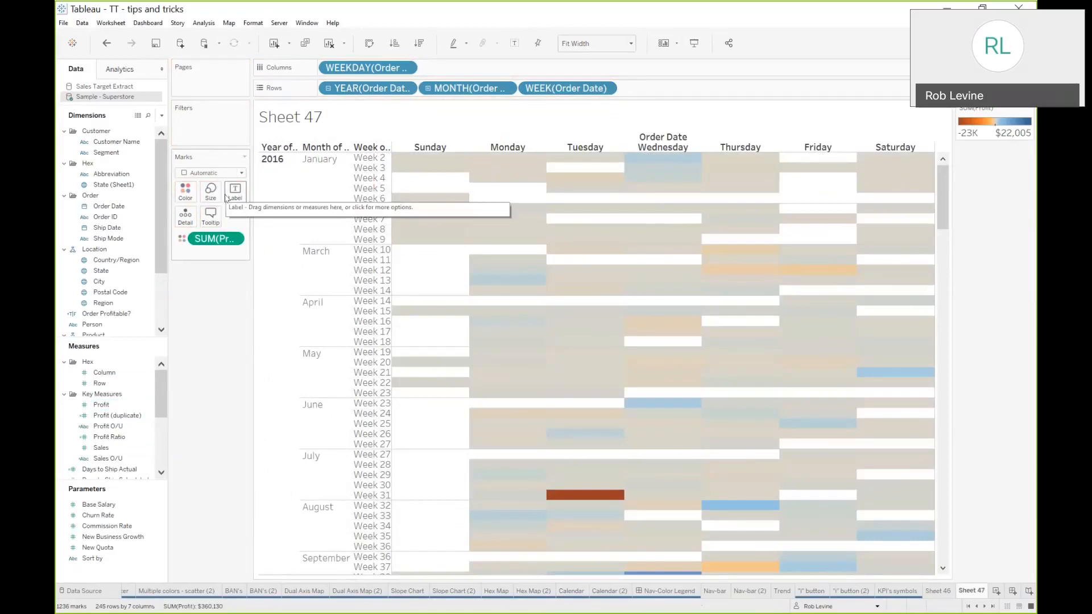
# Make the calendar rows taller
pyautogui.hotkey('ctrl', 'Up')
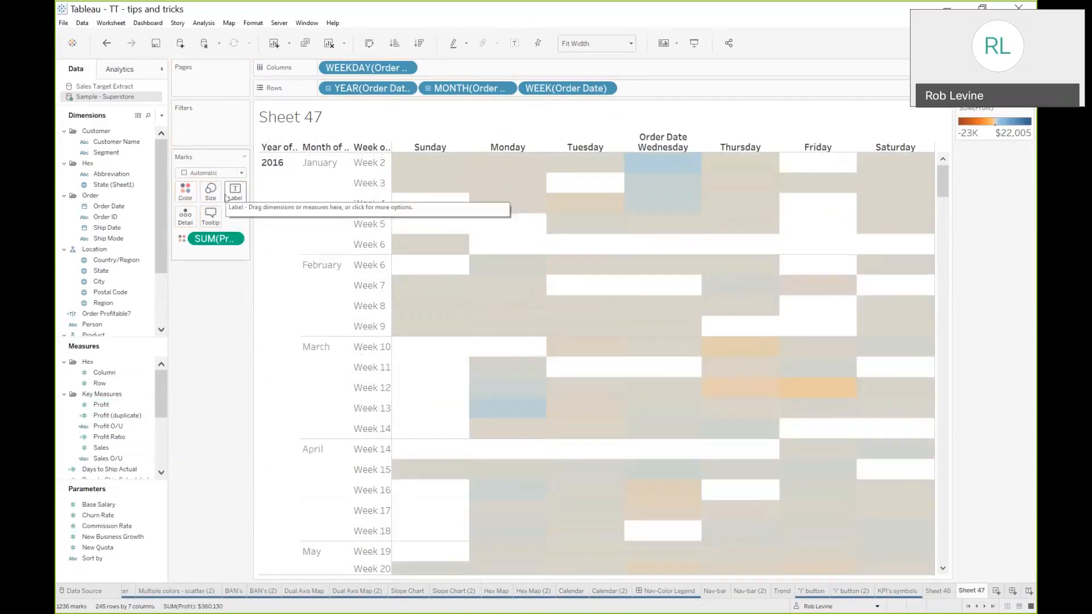
pyautogui.hotkey('ctrl', 'Up')
pyautogui.hotkey('ctrl', 'Up')
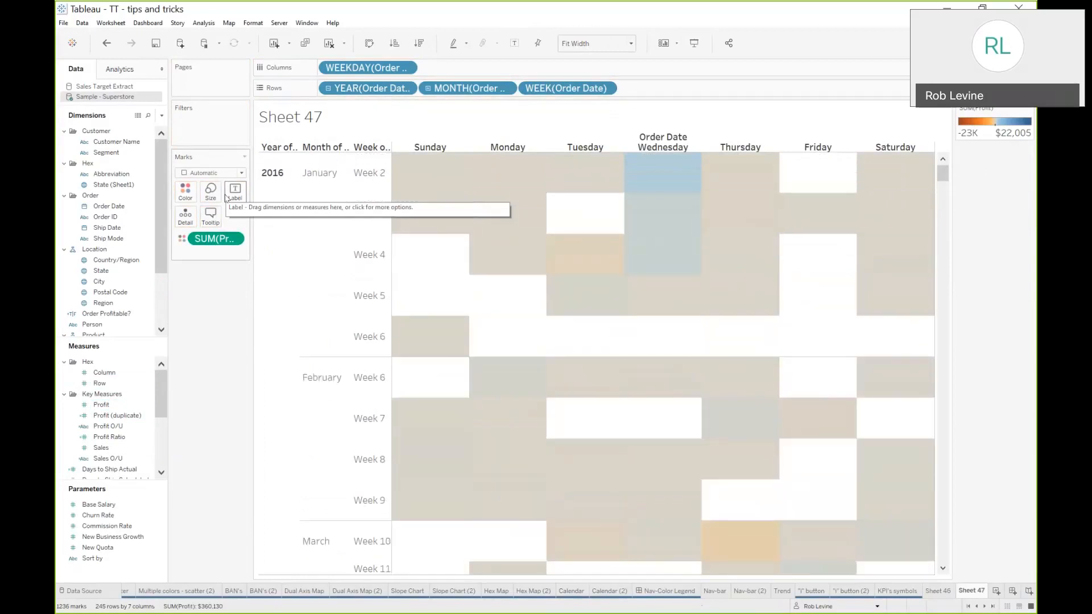
# Give the marks a black border
pyautogui.click(185, 193)
pyautogui.click(230, 291)
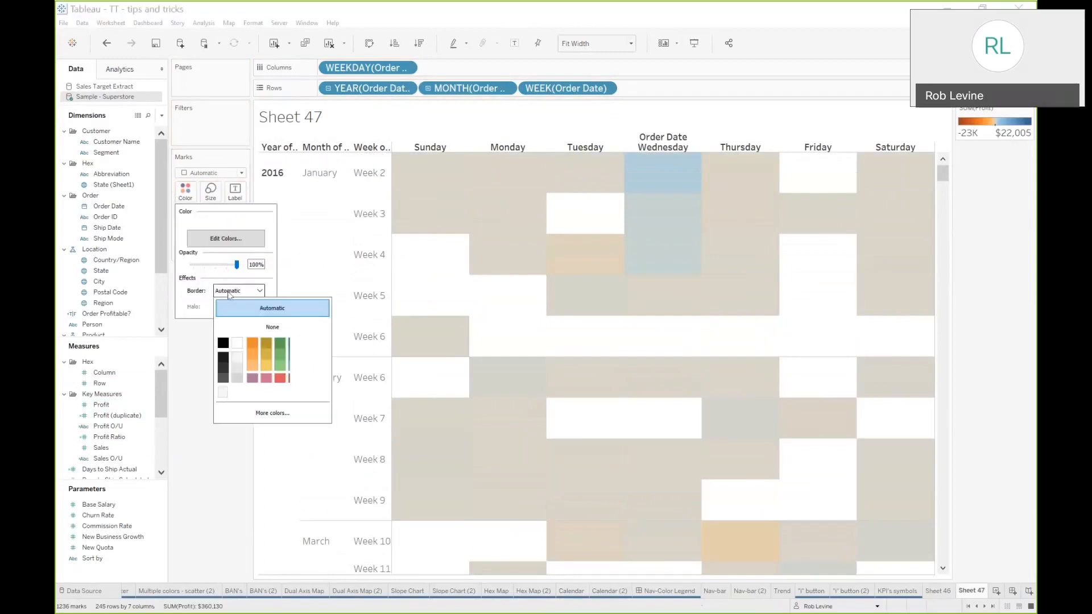
pyautogui.click(222, 343)
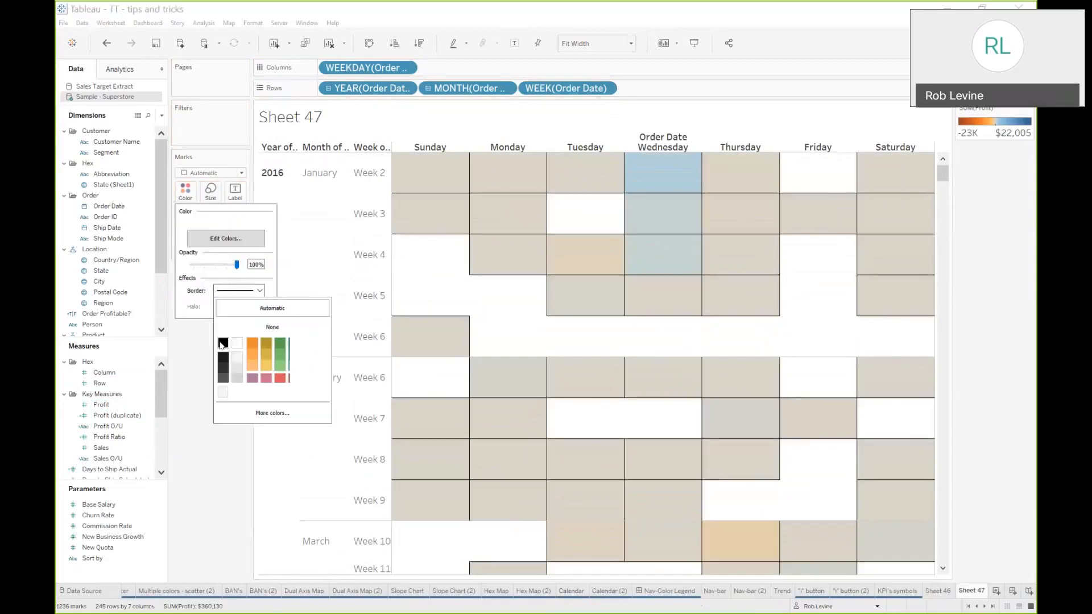
pyautogui.click(191, 364)
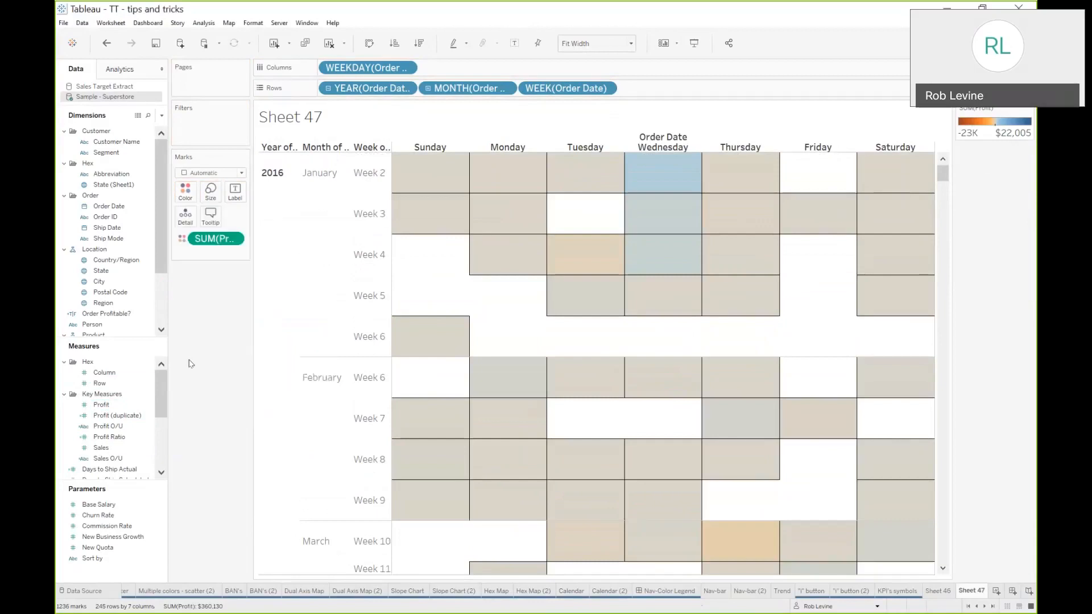
# Enlarge the calendar rows further
pyautogui.hotkey('ctrl', 'Up')
pyautogui.hotkey('ctrl', 'Up')
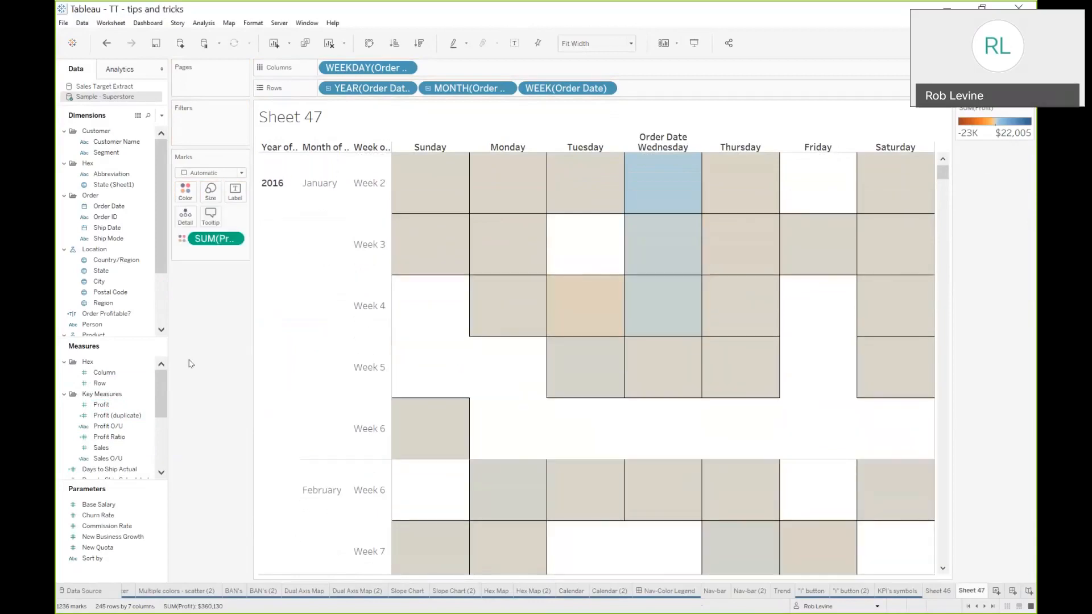
pyautogui.hotkey('ctrl', 'Up')
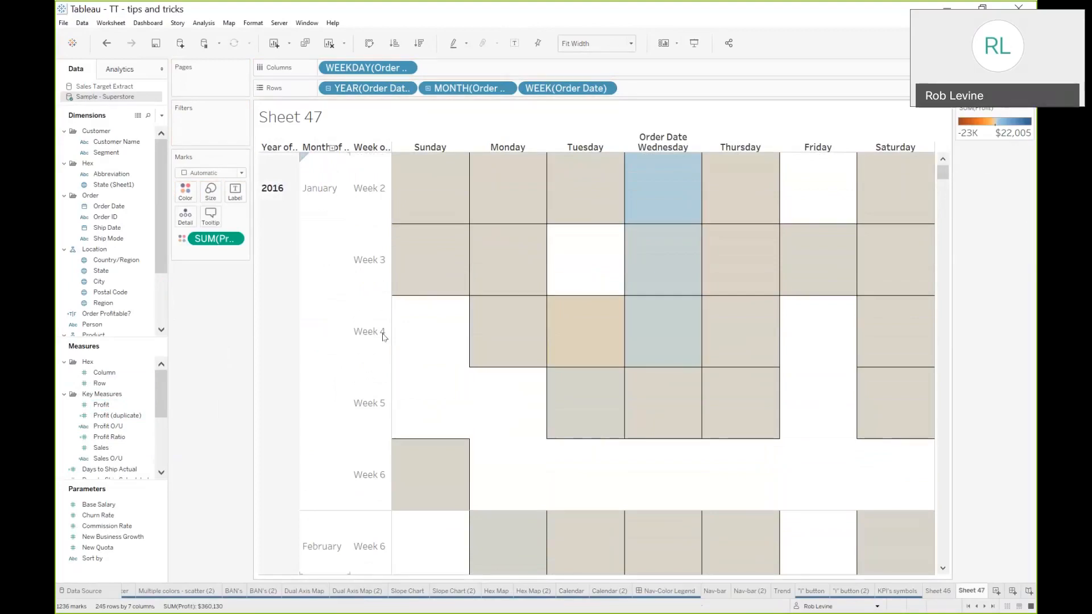
# Put Order Date on Label and change the mark type to Square
pyautogui.moveTo(454, 246)
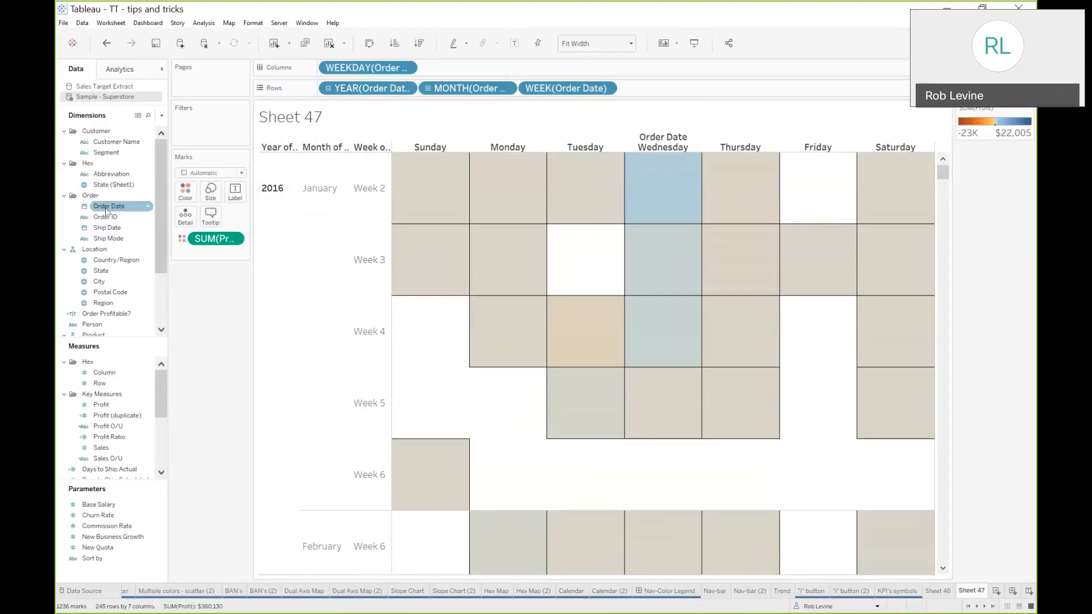
pyautogui.moveTo(106, 211); pyautogui.dragTo(233, 196)
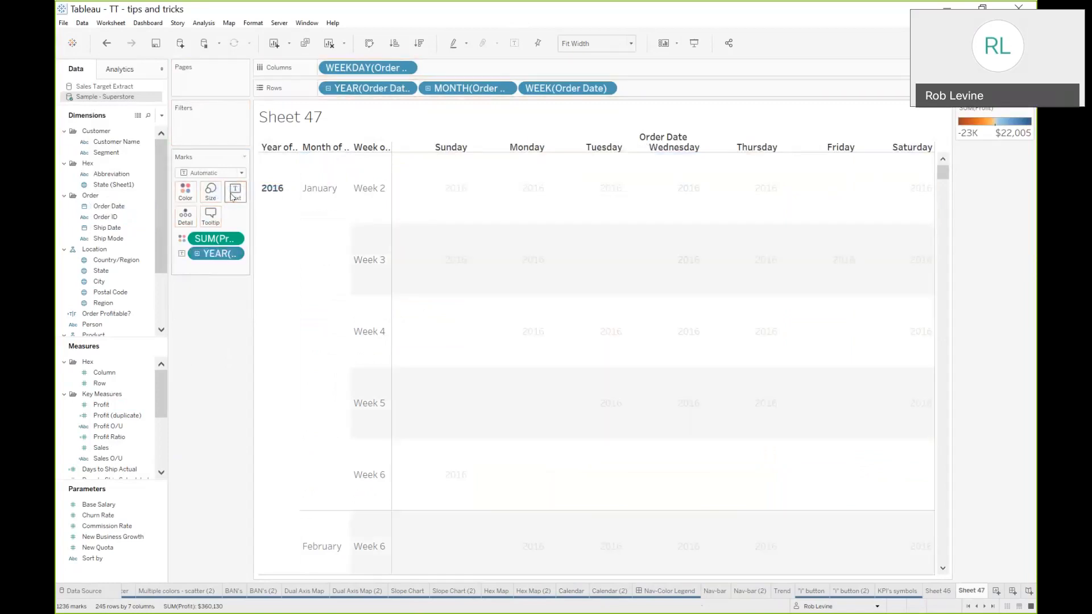
pyautogui.click(232, 197)
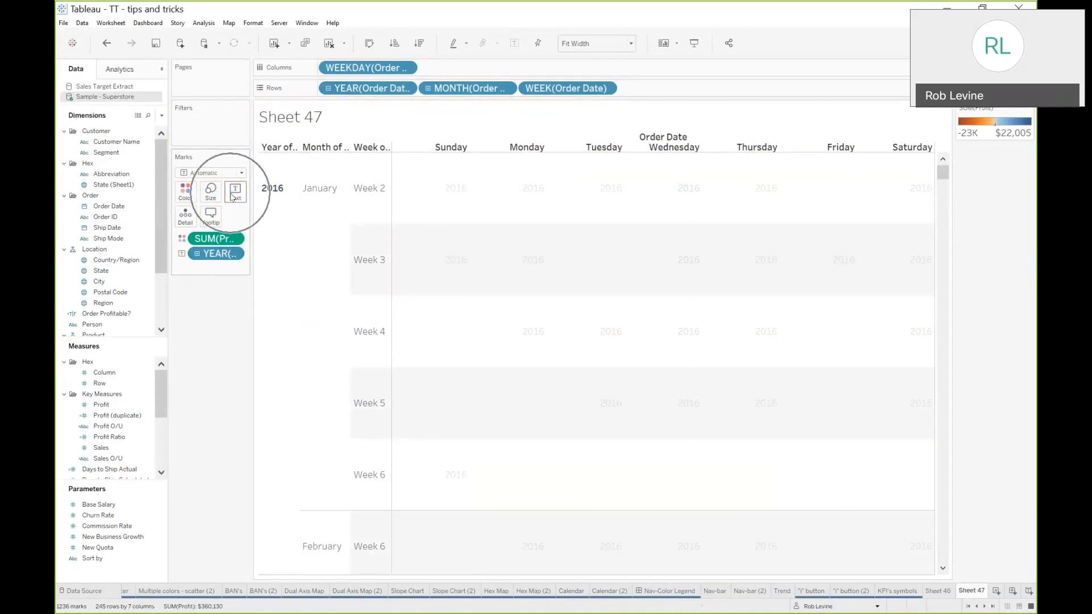
pyautogui.click(236, 173)
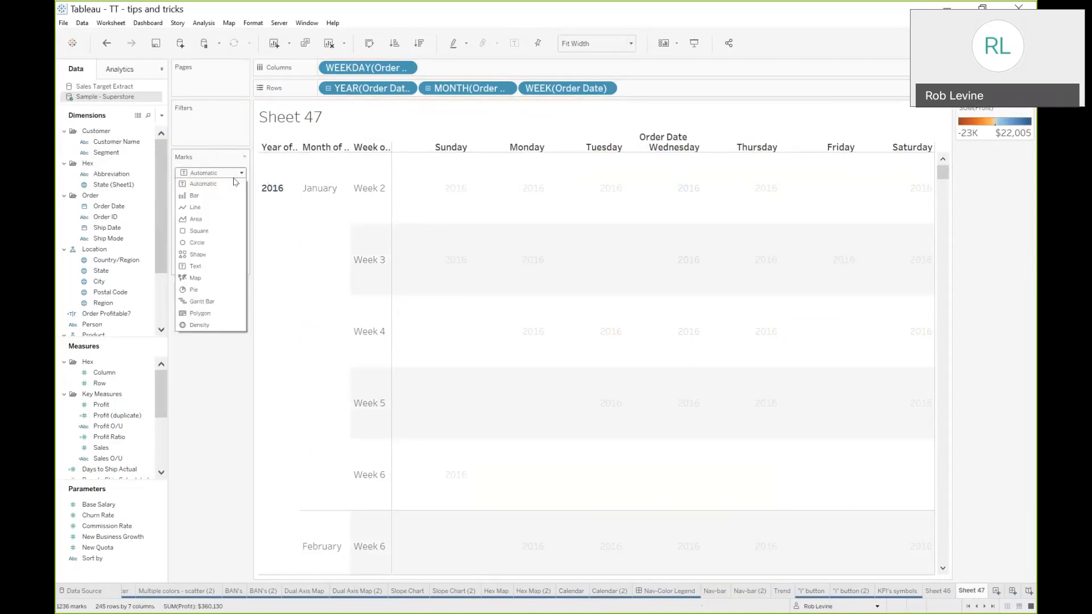
pyautogui.click(220, 231)
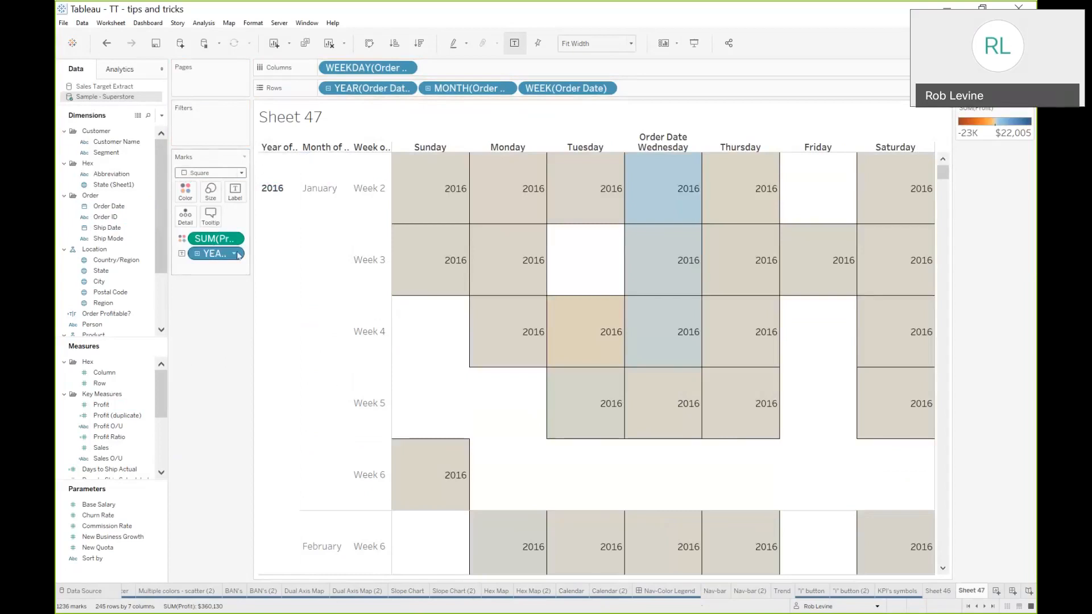
# Change the label field to Day of Order Date
pyautogui.moveTo(251, 247); pyautogui.dragTo(285, 247)
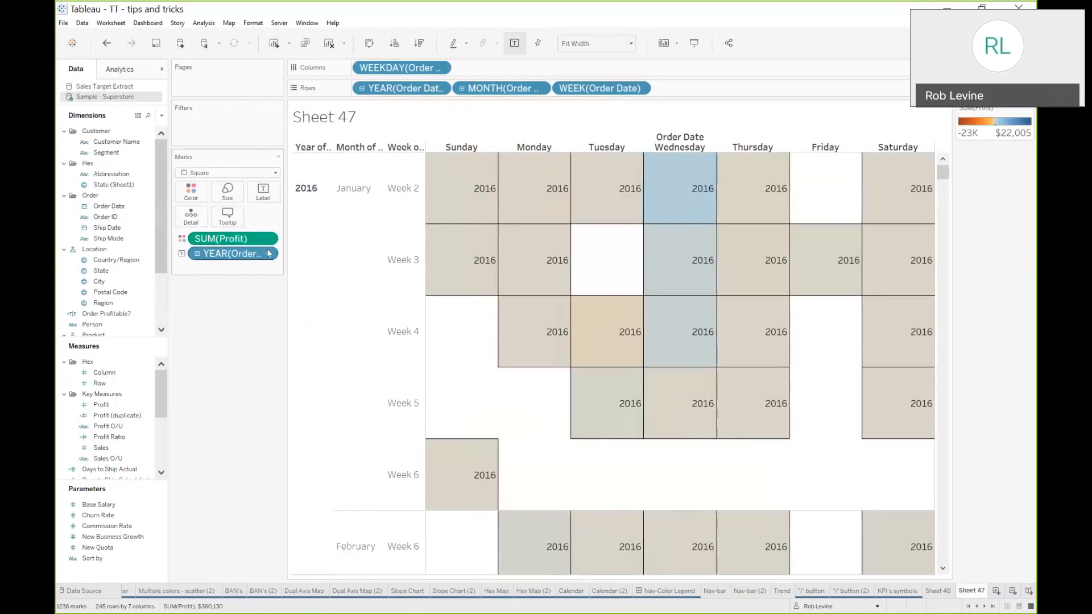
pyautogui.click(270, 256)
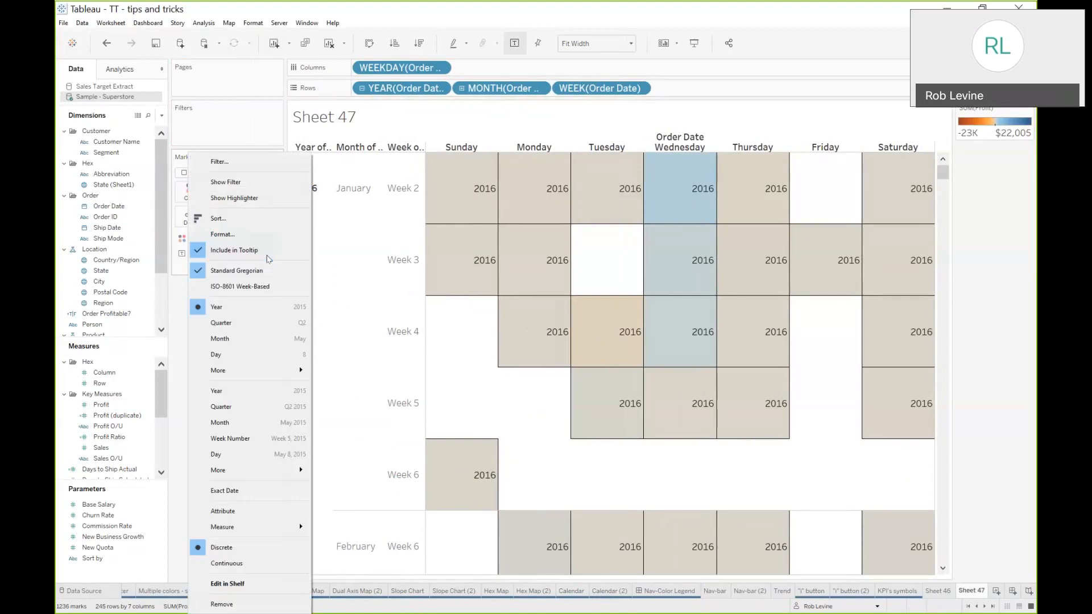
pyautogui.click(255, 356)
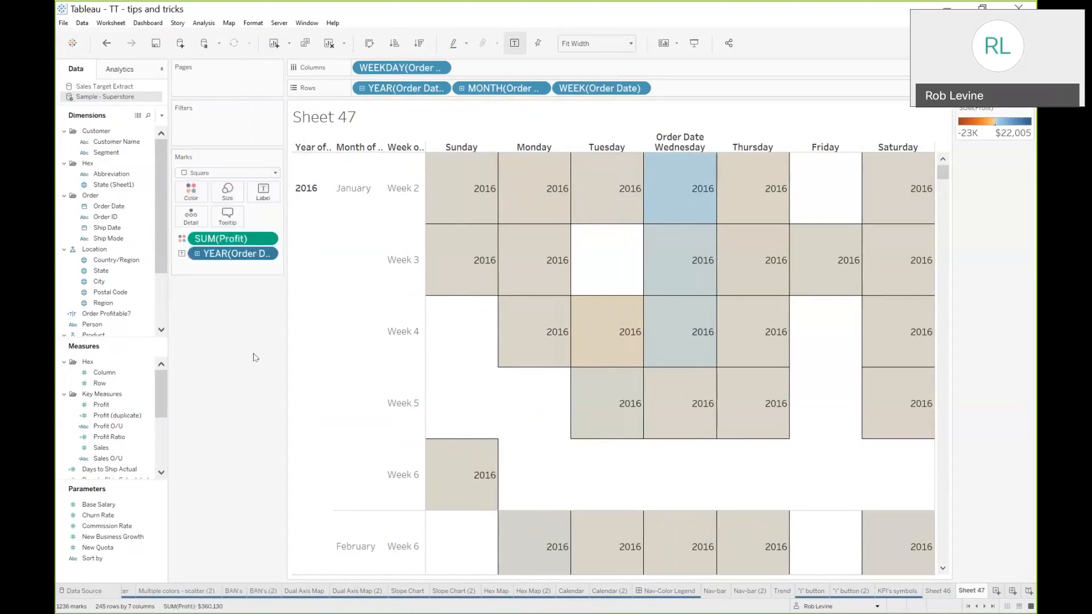
# Align the day-number labels to the top of each square
pyautogui.click(263, 190)
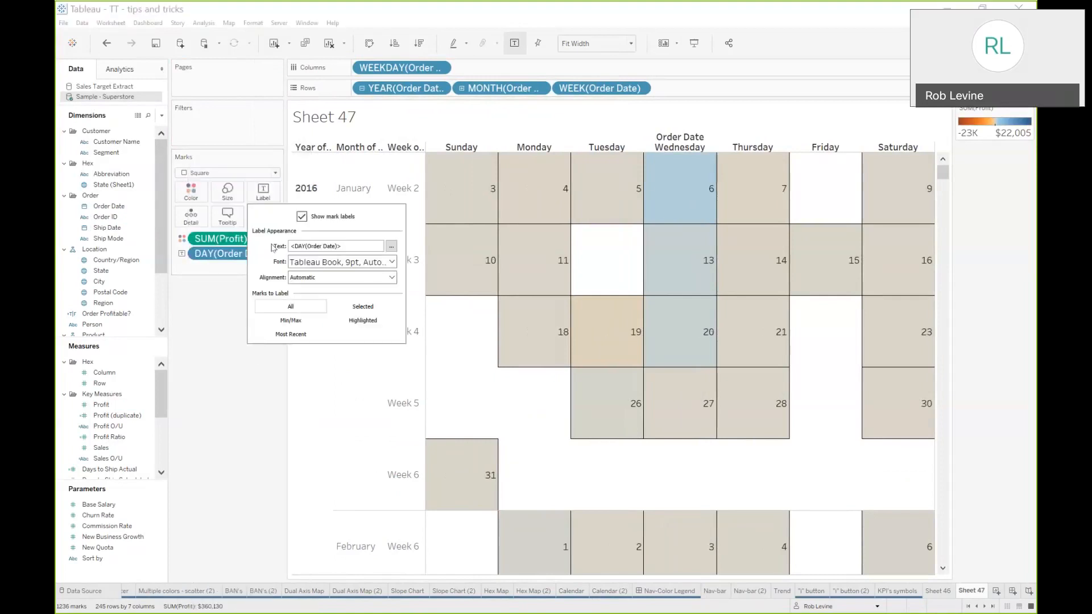
pyautogui.click(302, 278)
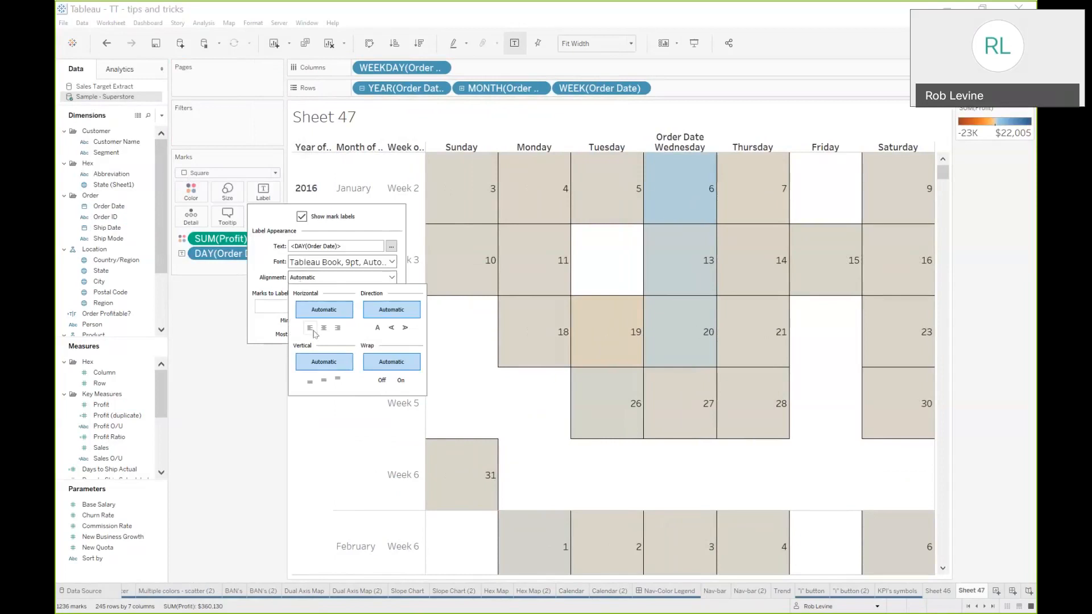
pyautogui.click(338, 379)
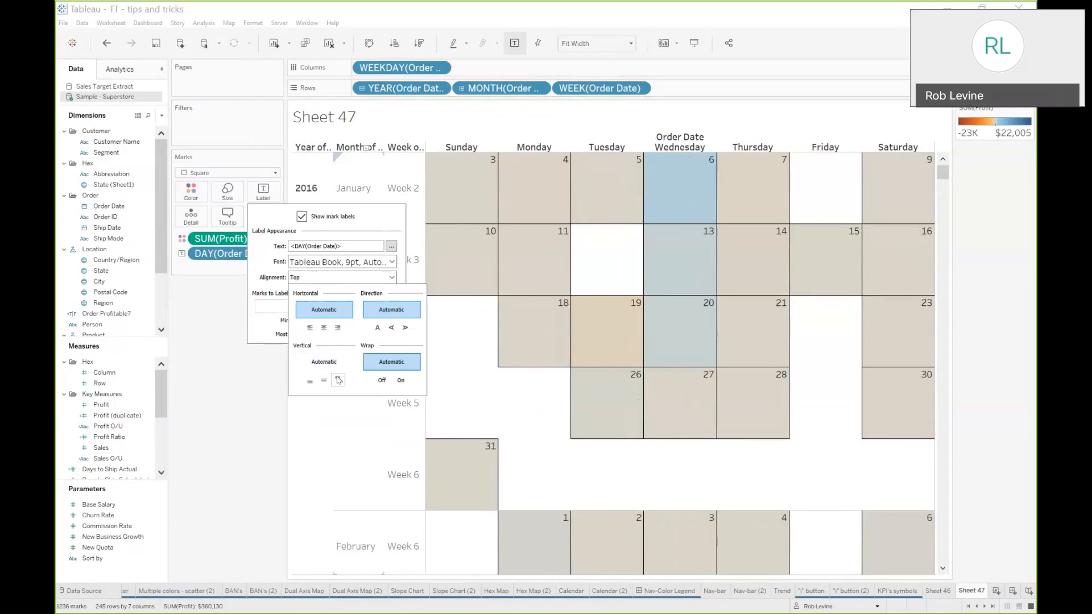
pyautogui.click(259, 377)
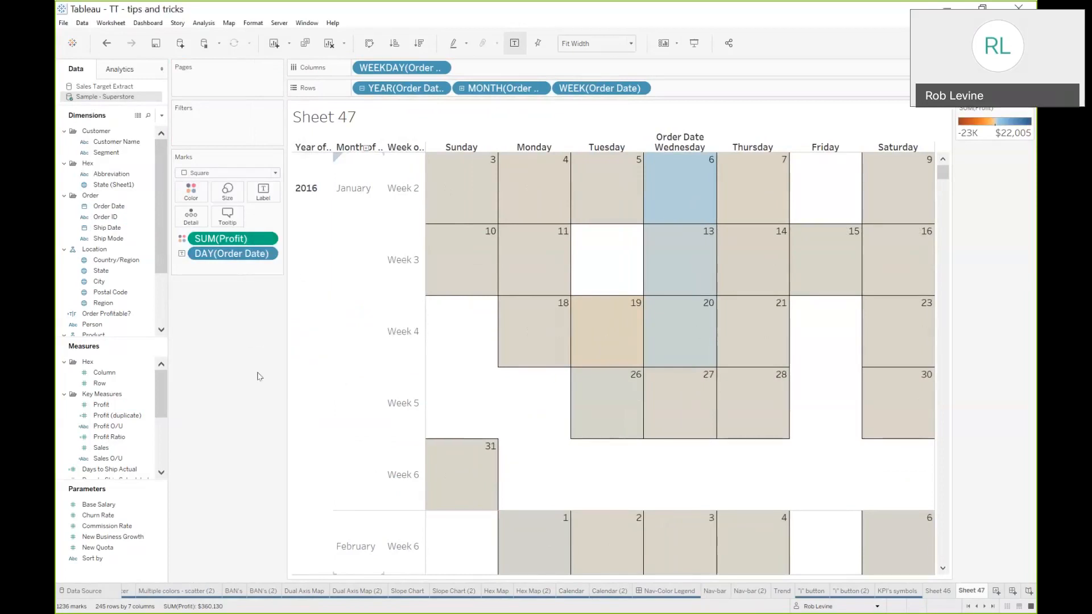
# Hide the week header on Rows
pyautogui.click(638, 90)
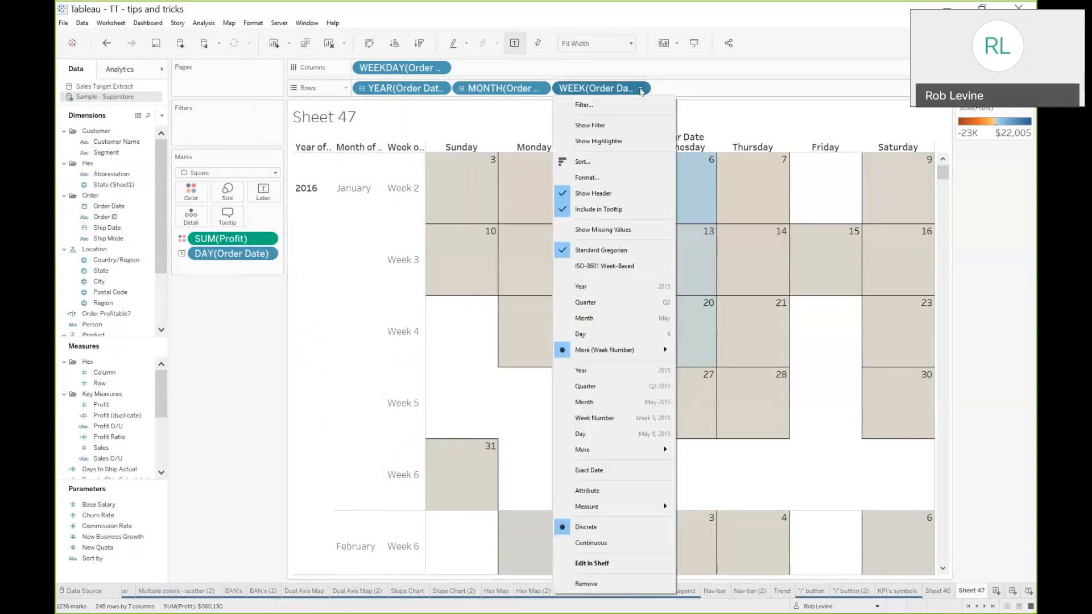
pyautogui.click(617, 194)
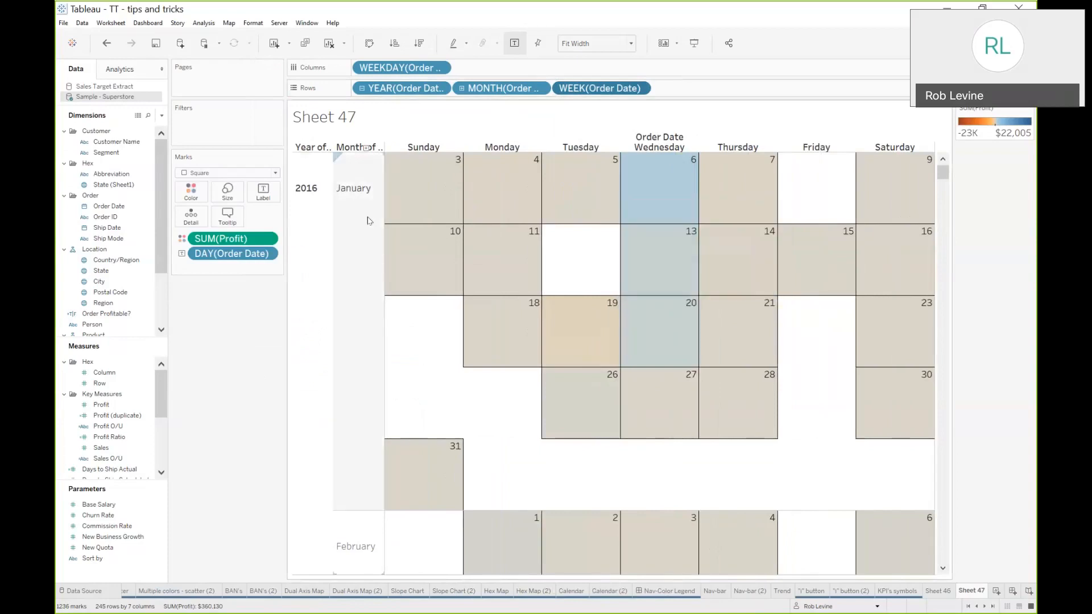
pyautogui.moveTo(446, 171)
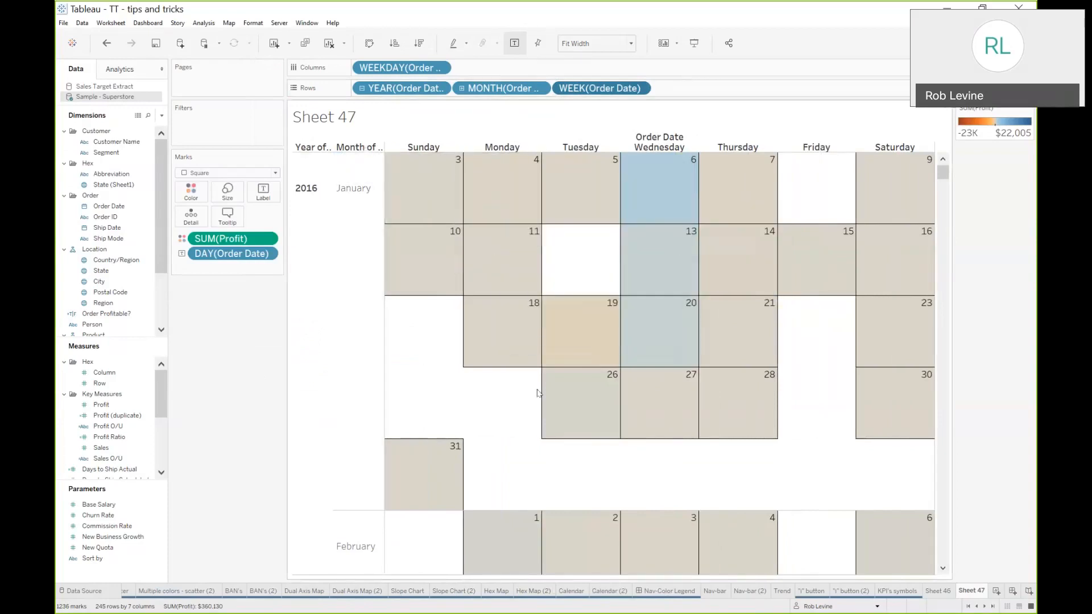
pyautogui.moveTo(544, 396)
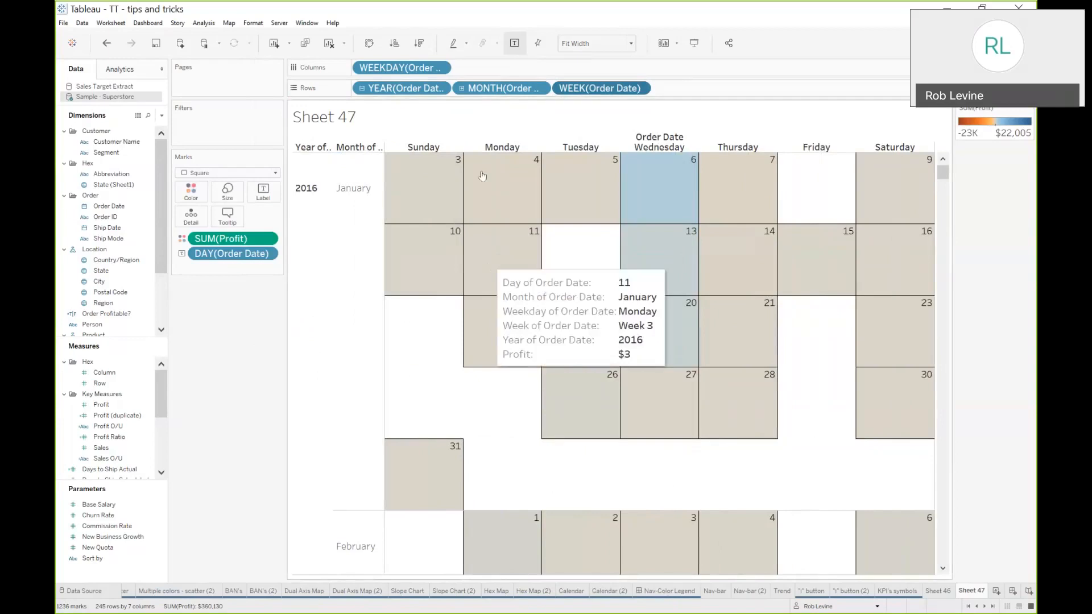
# Open the Nav-Color Legend dashboard and set its fixed custom size to 1544 x 892 px
pyautogui.click(416, 95)
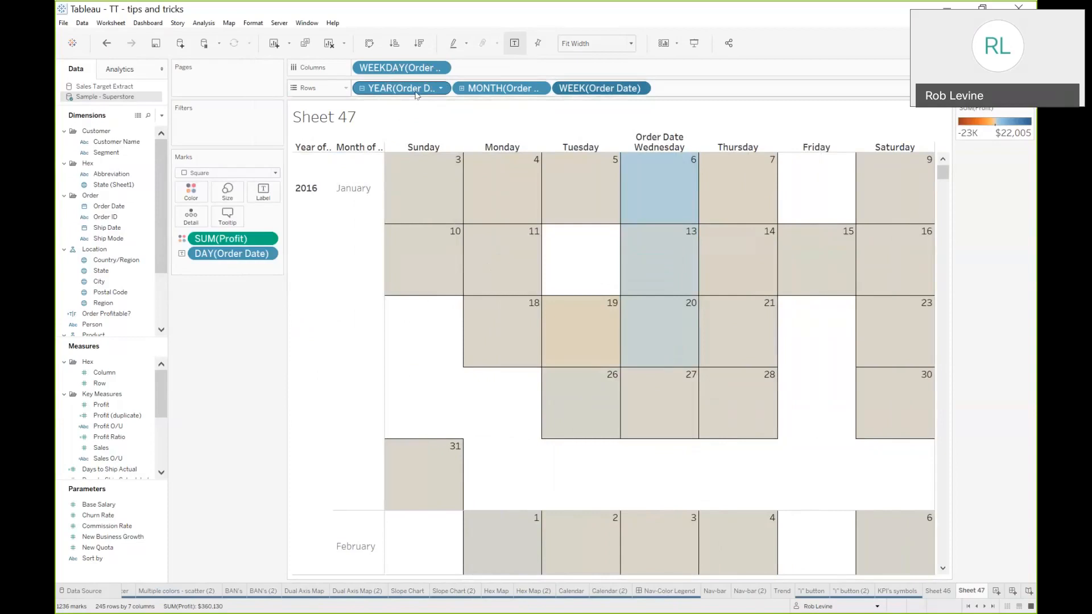
pyautogui.click(663, 597)
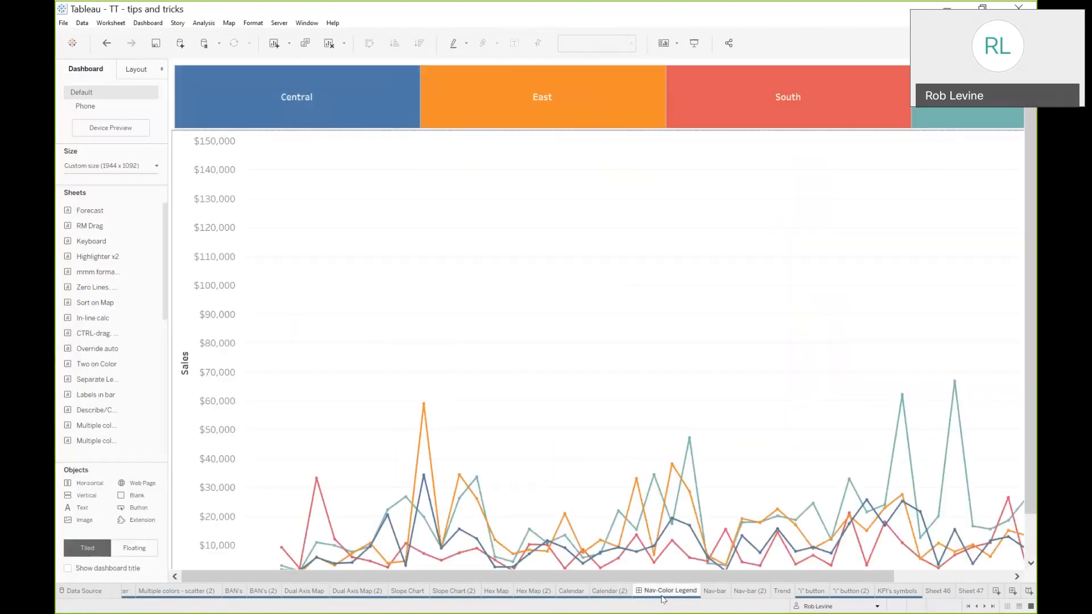
pyautogui.click(157, 166)
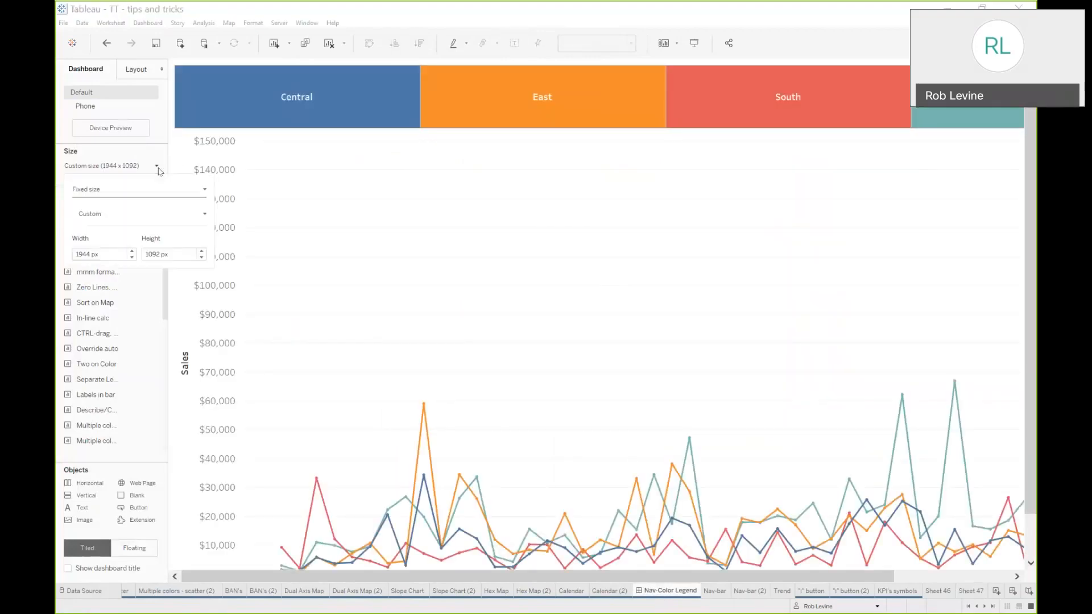
pyautogui.click(133, 257)
pyautogui.click(133, 258)
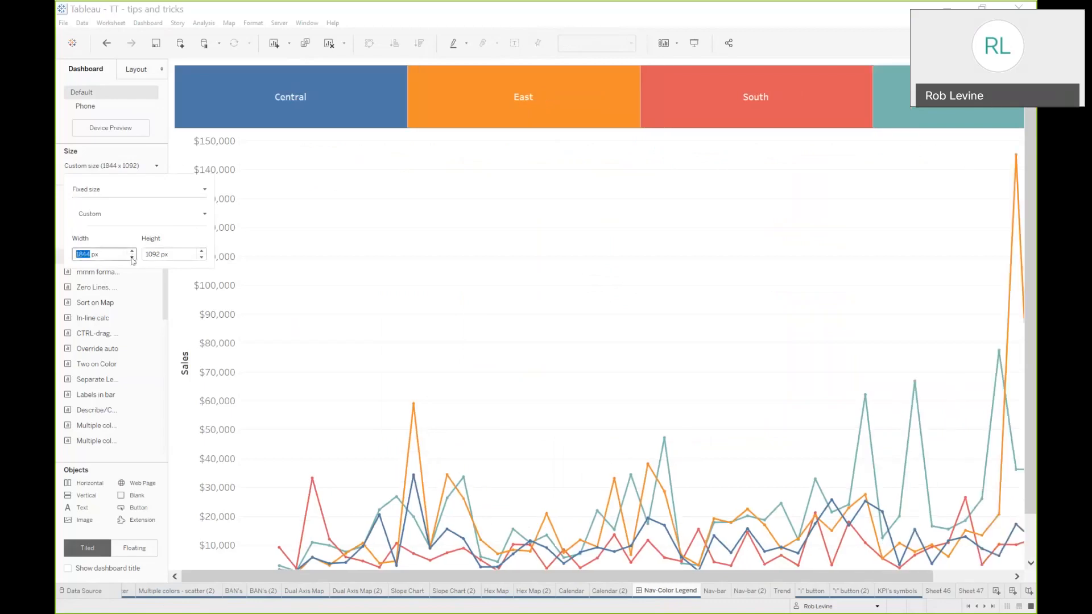
pyautogui.click(133, 257)
pyautogui.click(133, 257)
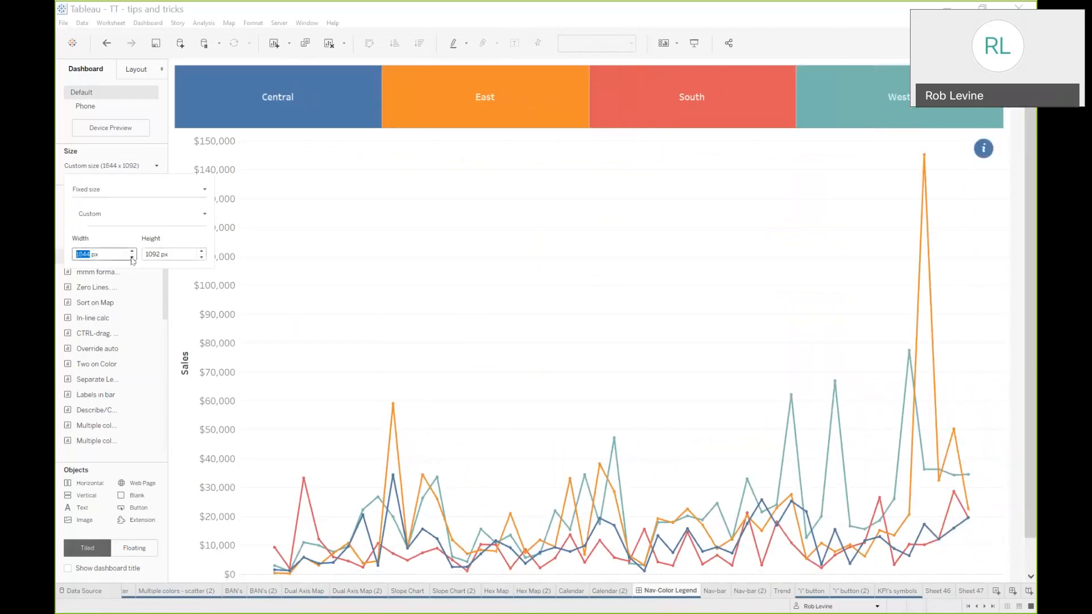
pyautogui.click(201, 257)
pyautogui.click(202, 257)
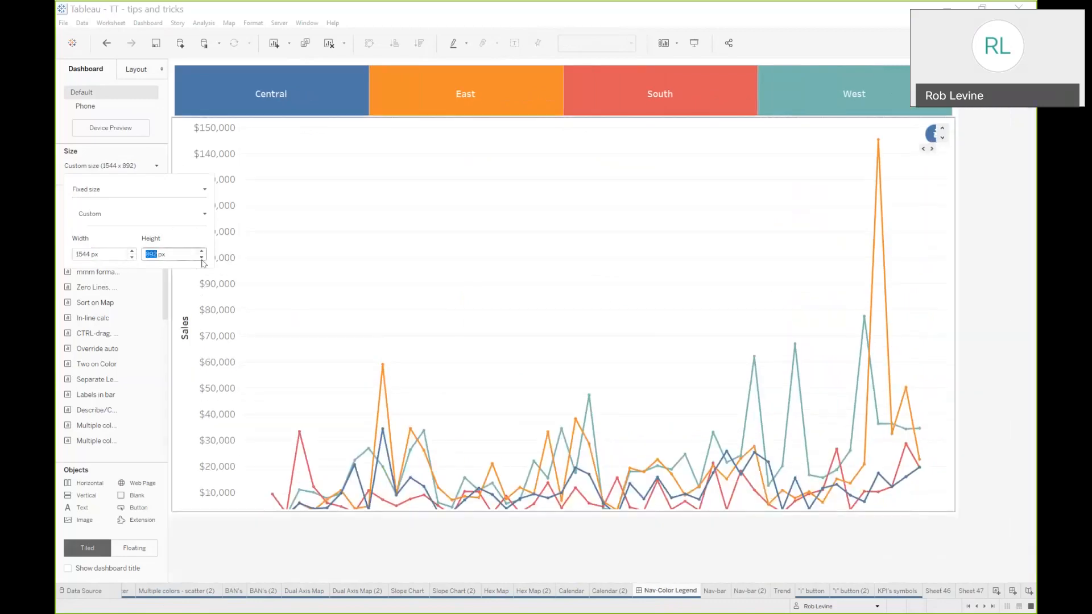
pyautogui.click(334, 250)
pyautogui.click(989, 220)
pyautogui.click(929, 134)
pyautogui.moveTo(898, 130); pyautogui.dragTo(898, 131)
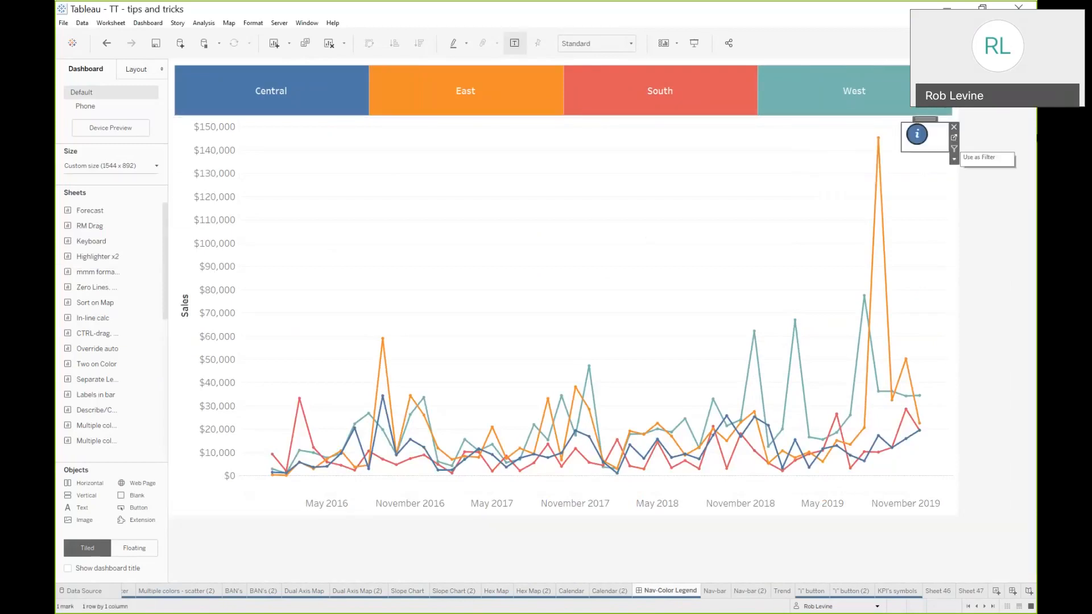
pyautogui.click(1018, 139)
pyautogui.moveTo(912, 142)
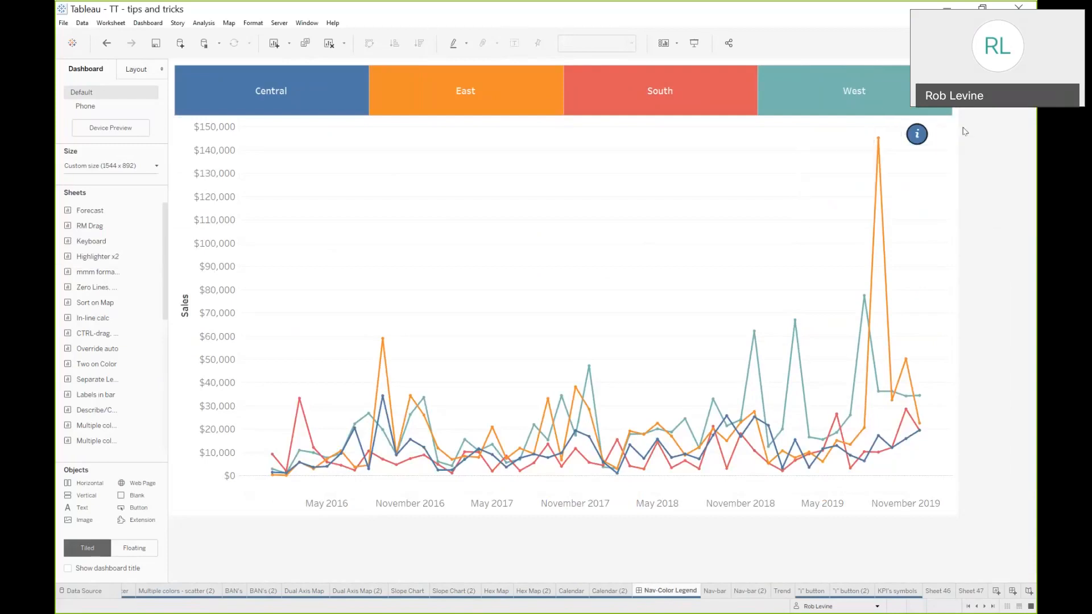
# Test the region navigation bar by selecting a region tile to filter the trend chart, then clearing the selection
pyautogui.click(586, 100)
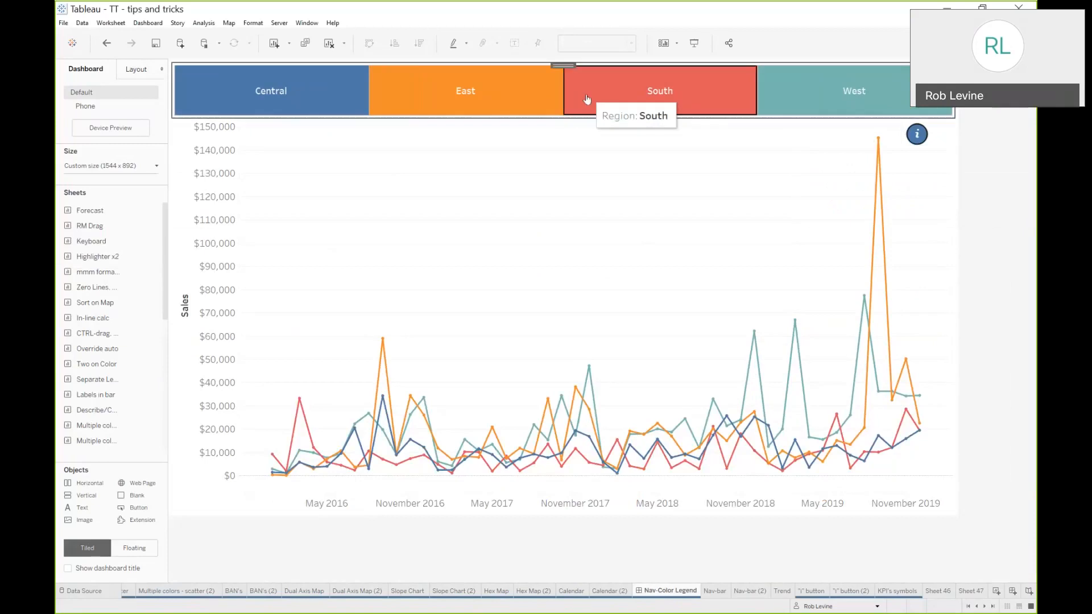
pyautogui.click(518, 106)
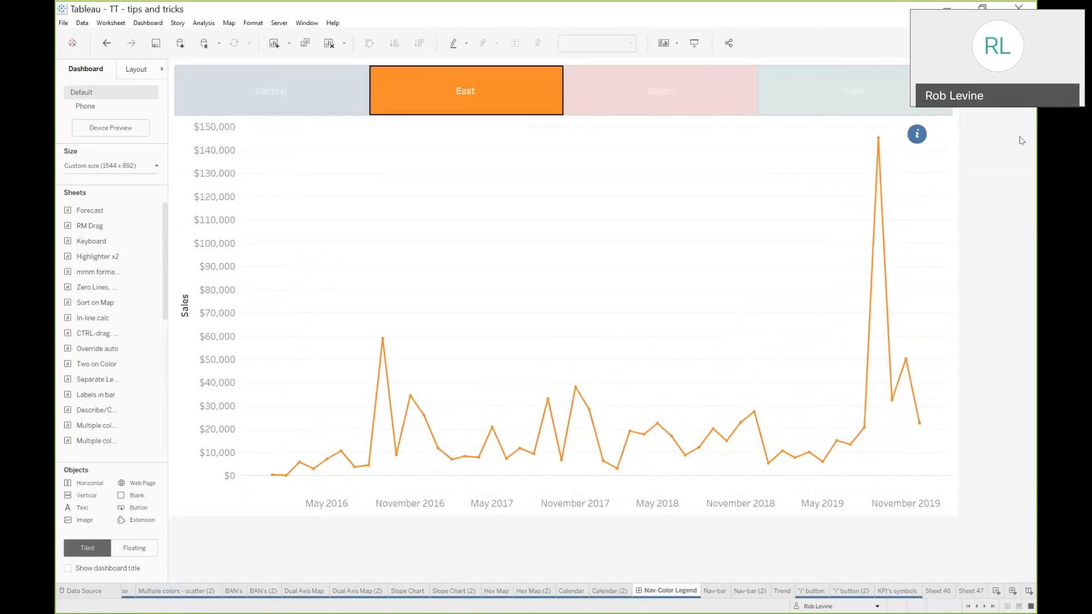
pyautogui.click(463, 84)
pyautogui.click(463, 84)
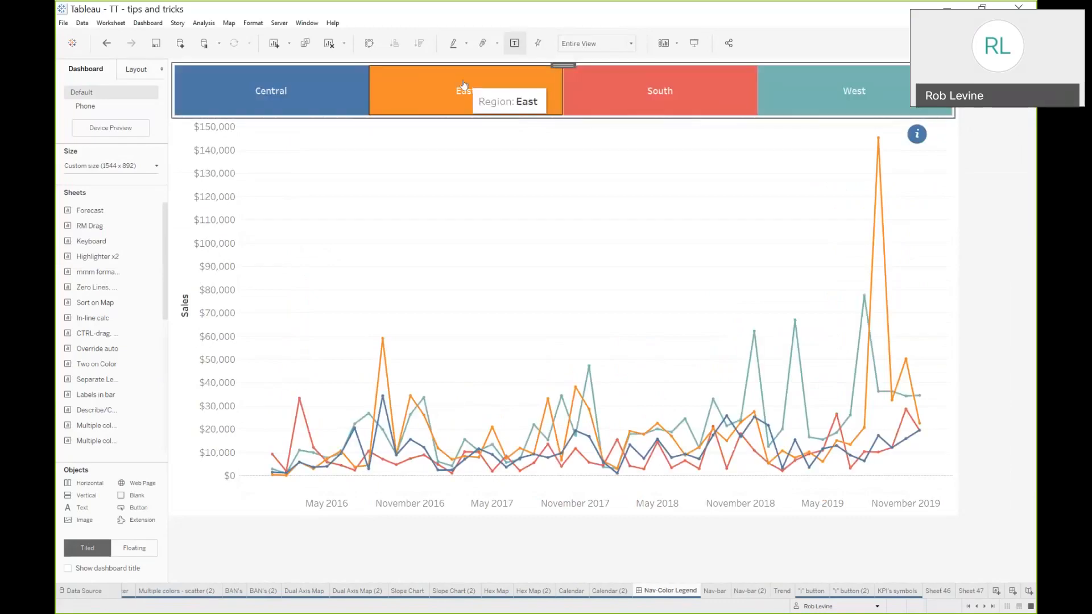
# Create a new worksheet and put Region on both Color and Label
pyautogui.click(715, 592)
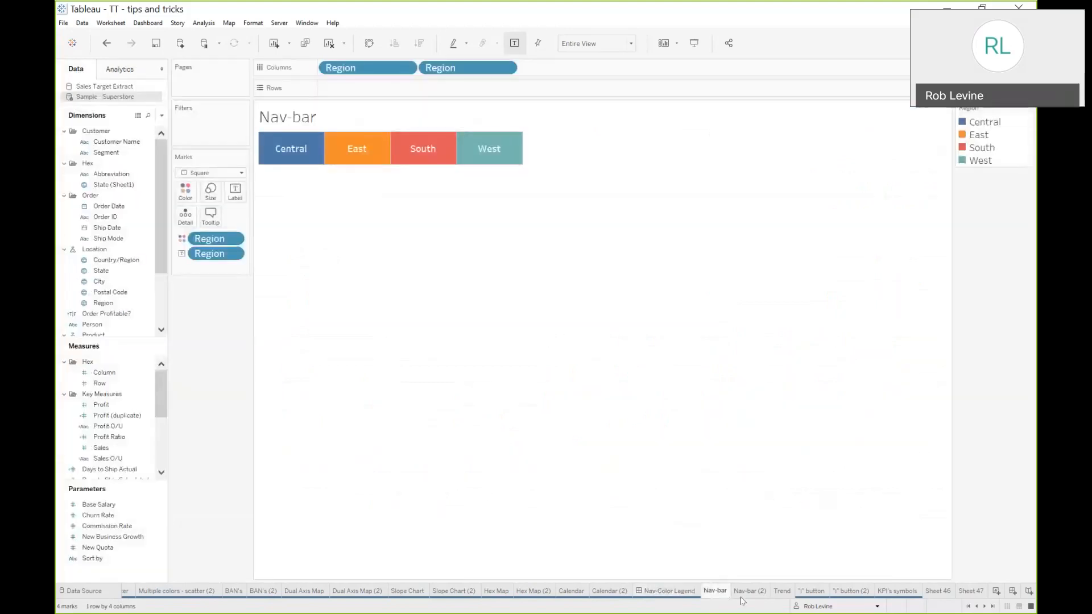
pyautogui.click(743, 592)
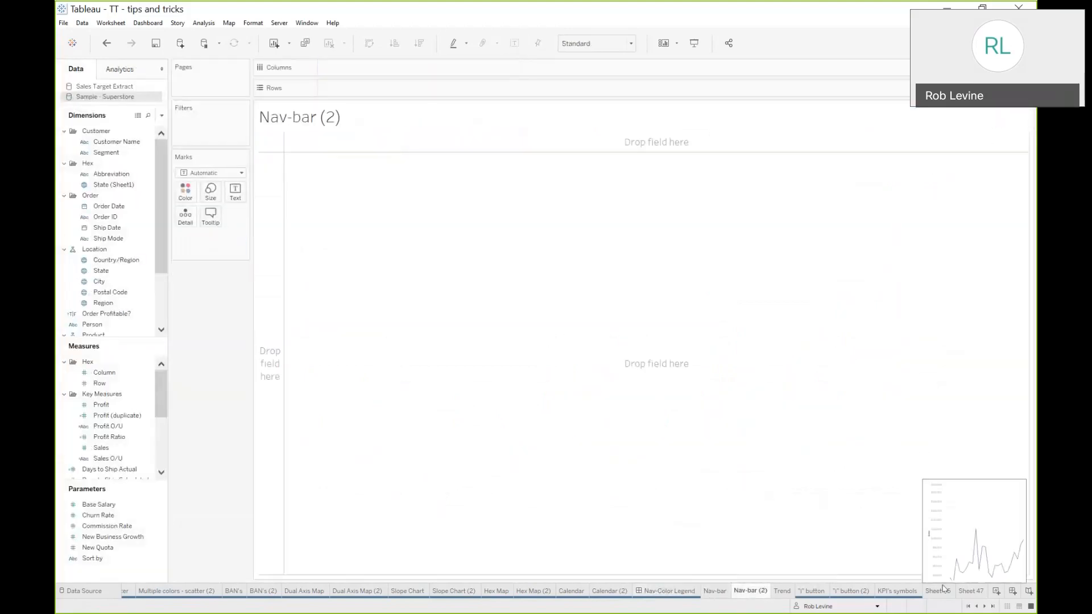
pyautogui.click(996, 592)
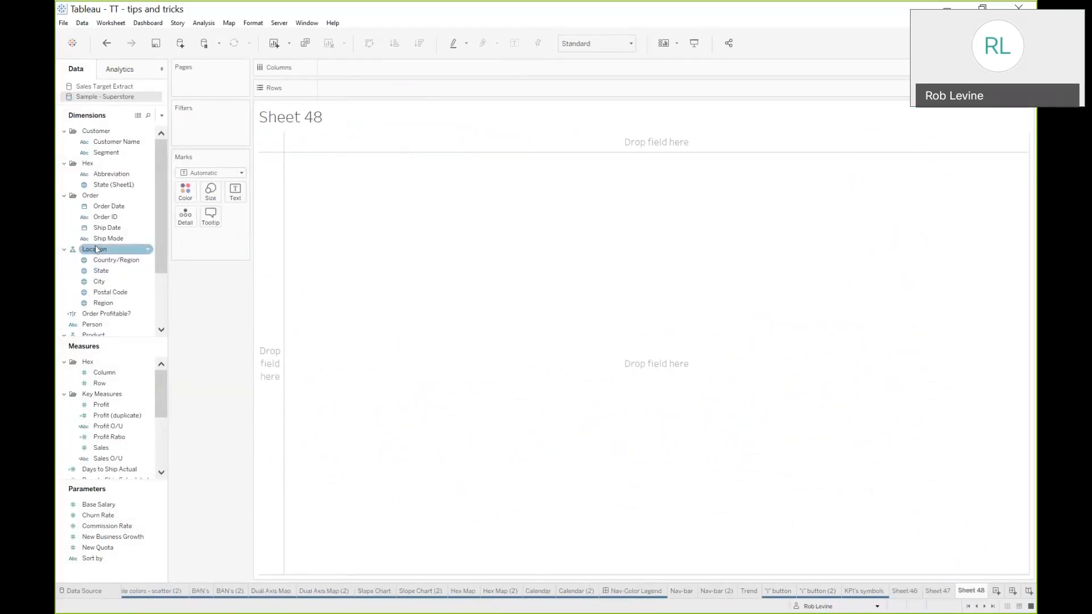
pyautogui.moveTo(103, 303); pyautogui.dragTo(183, 193)
pyautogui.moveTo(213, 246); pyautogui.dragTo(234, 193)
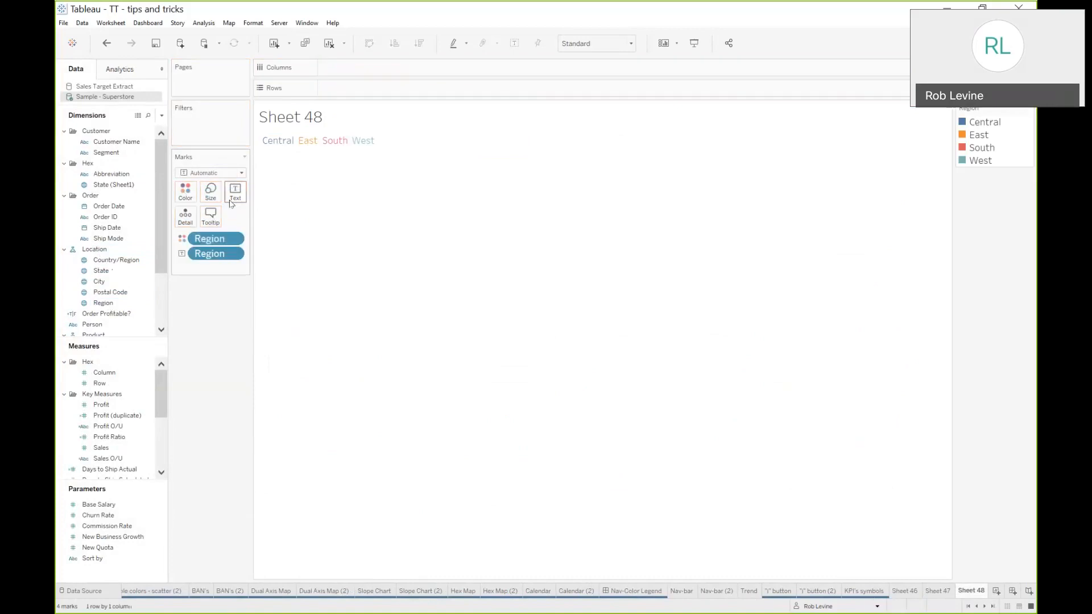
# Put Region on Columns, undoing an extra duplicate Region pill
pyautogui.moveTo(213, 257); pyautogui.dragTo(335, 73)
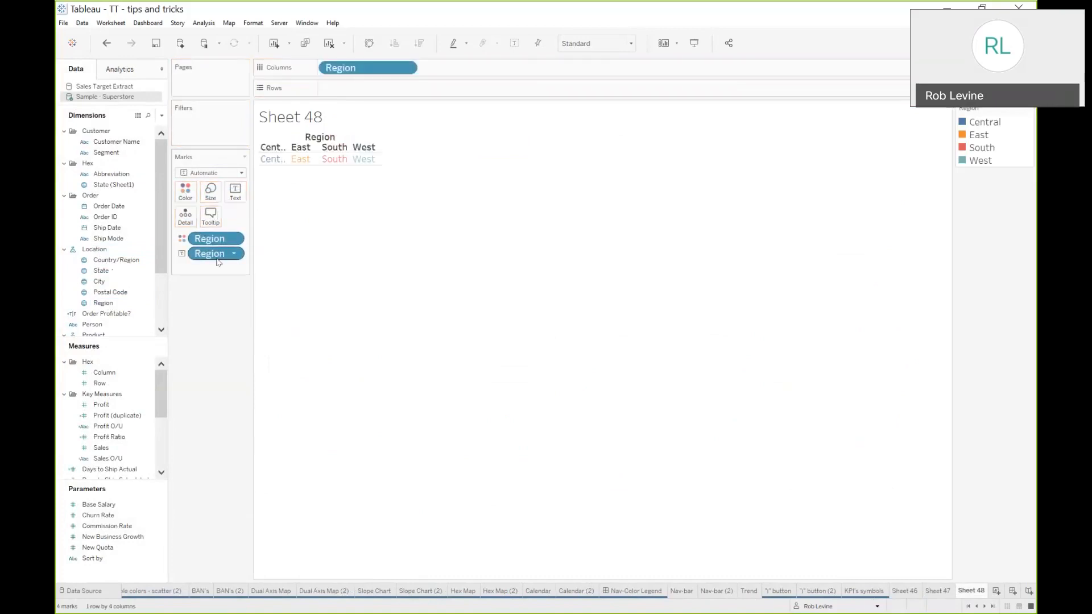
pyautogui.moveTo(222, 257); pyautogui.dragTo(448, 76)
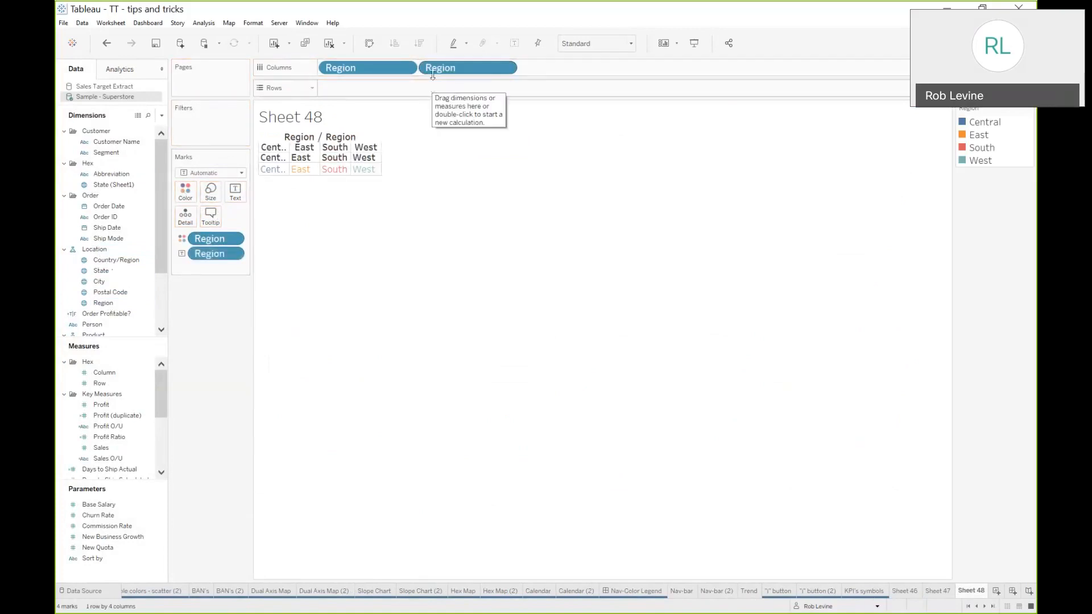
pyautogui.click(107, 43)
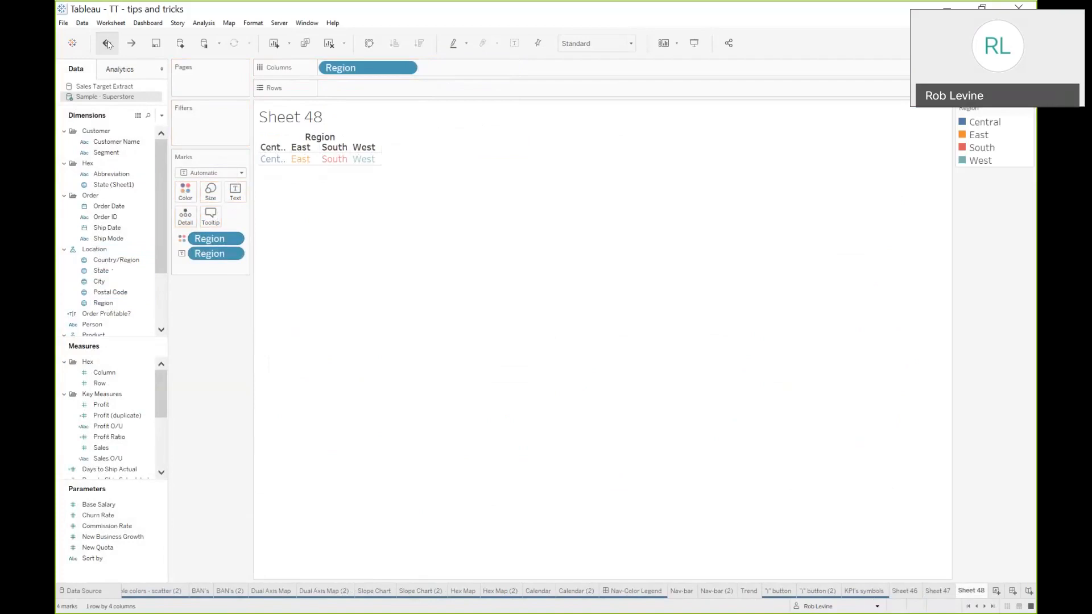
# Change the mark type to Square and set the view to Fit Width
pyautogui.click(203, 174)
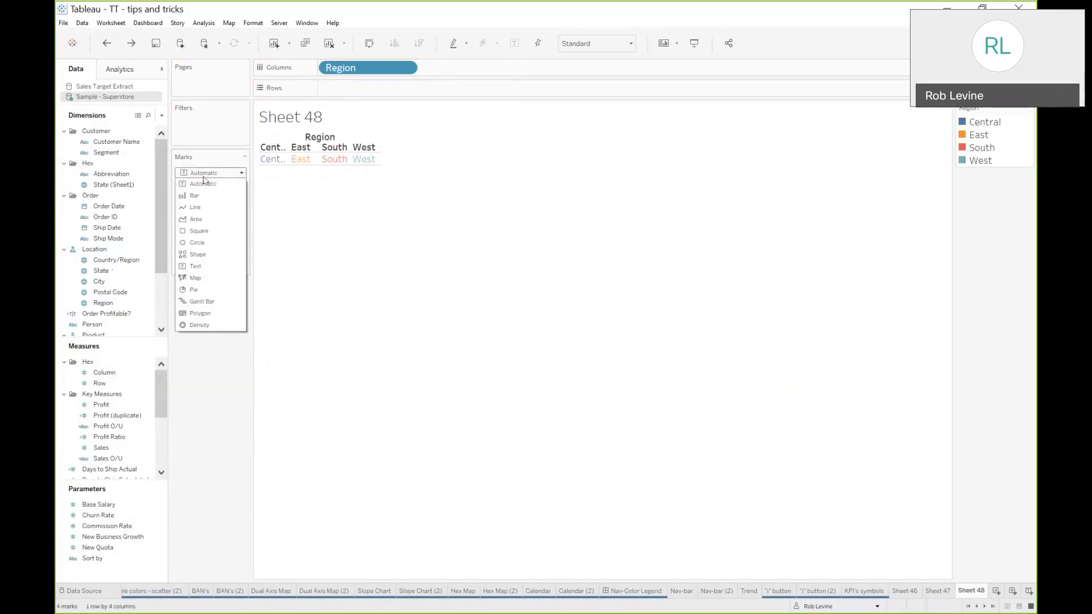
pyautogui.click(200, 231)
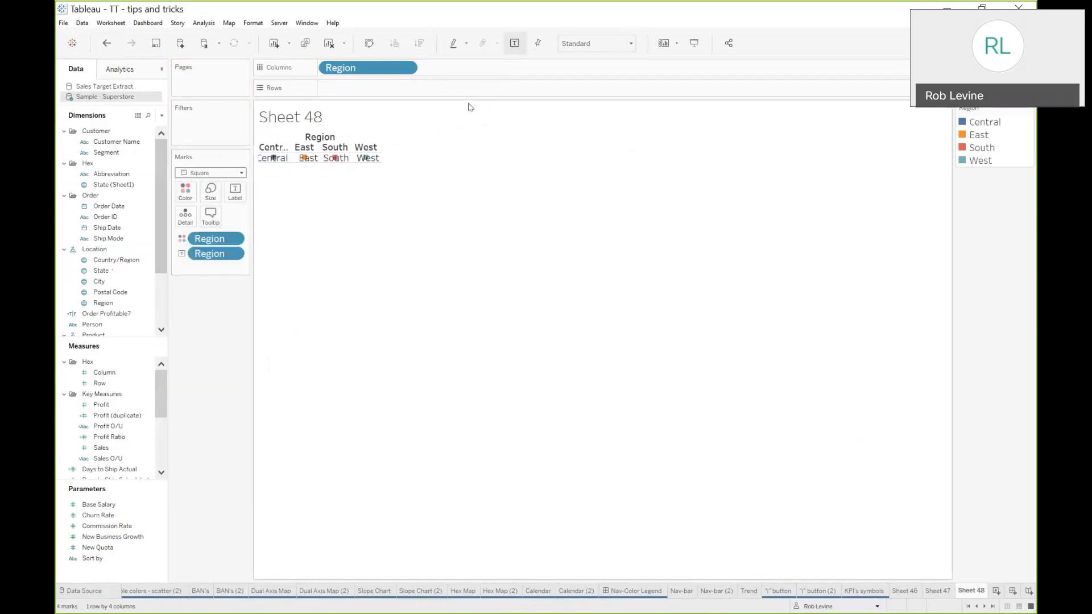
pyautogui.click(619, 45)
pyautogui.click(604, 83)
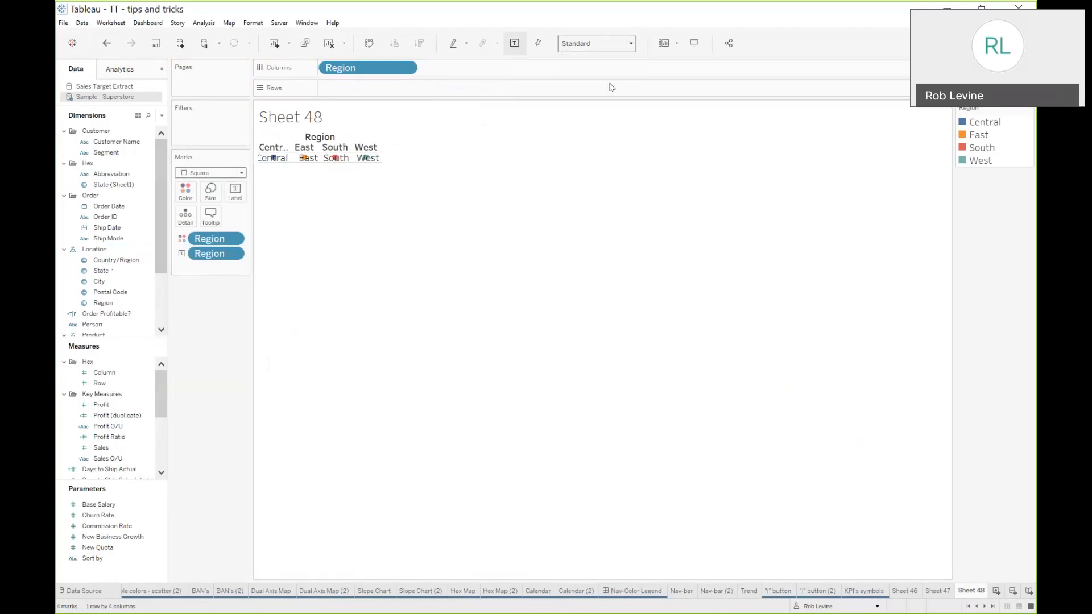
pyautogui.click(629, 51)
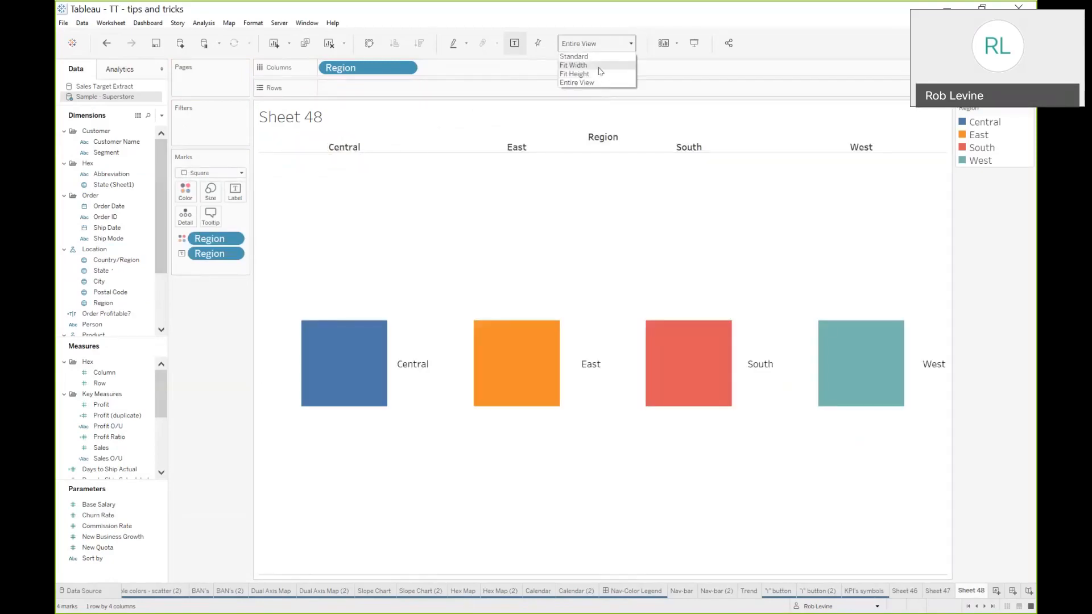
pyautogui.click(598, 71)
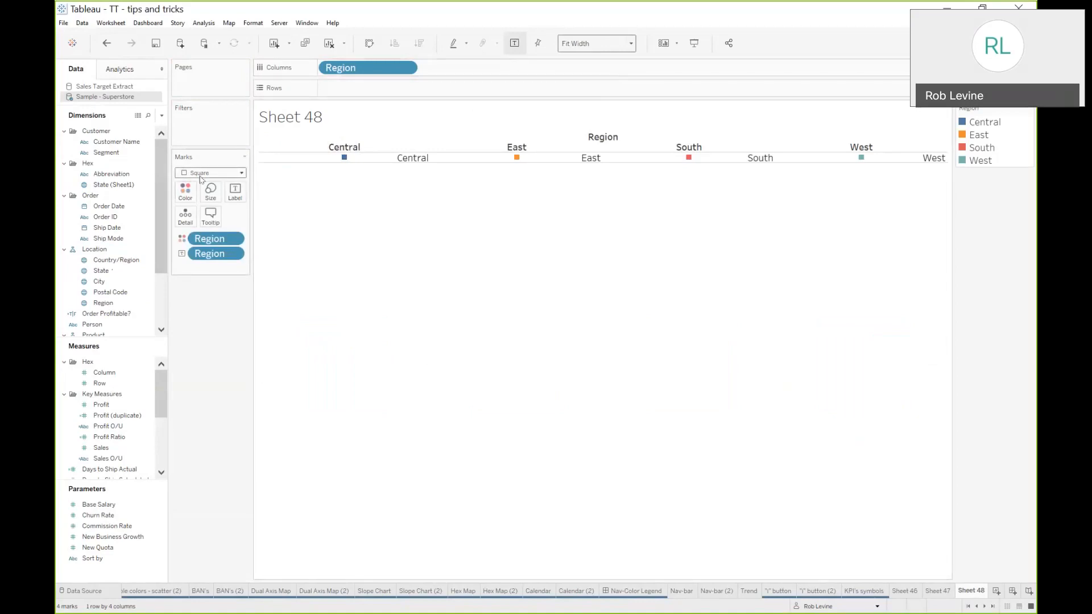
# Increase the mark size to the maximum so the squares fill each column
pyautogui.click(202, 193)
pyautogui.moveTo(230, 222); pyautogui.dragTo(290, 221)
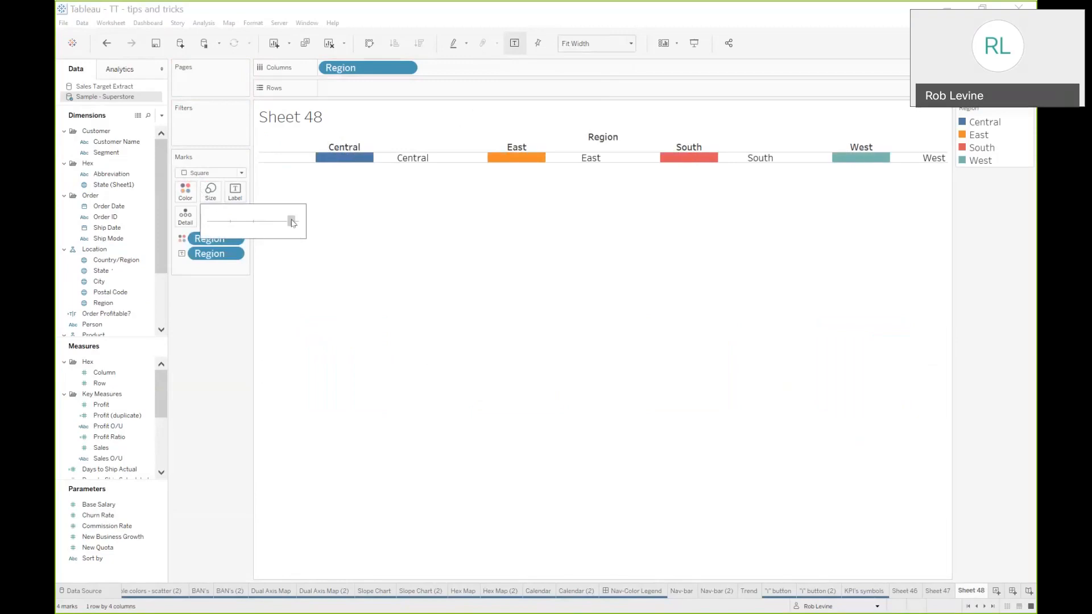
pyautogui.click(233, 318)
# Center the region labels horizontally and vertically within the marks
pyautogui.click(235, 192)
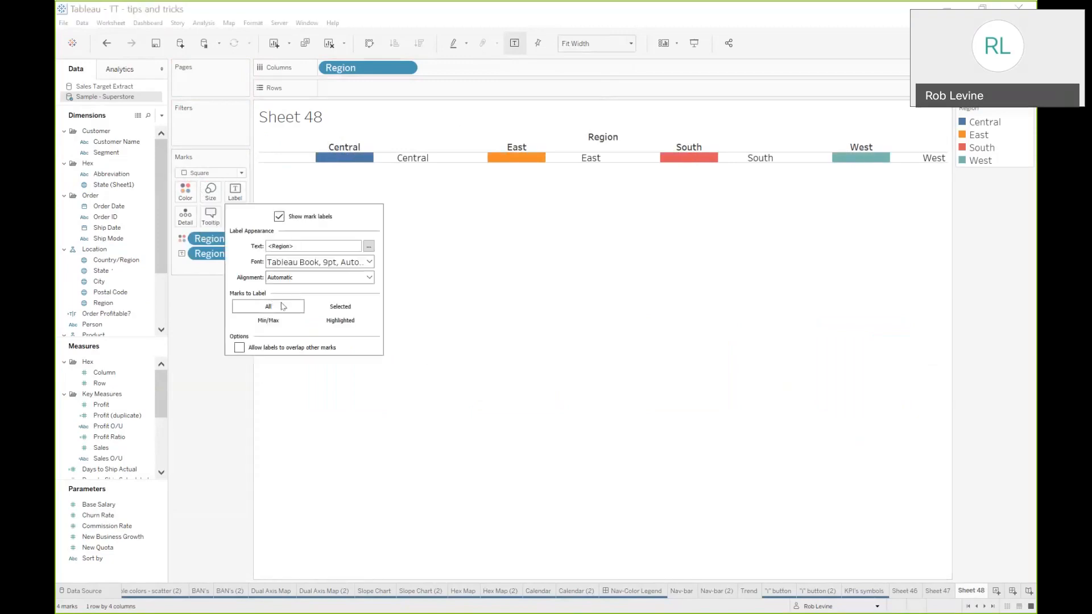
pyautogui.click(282, 277)
pyautogui.click(302, 328)
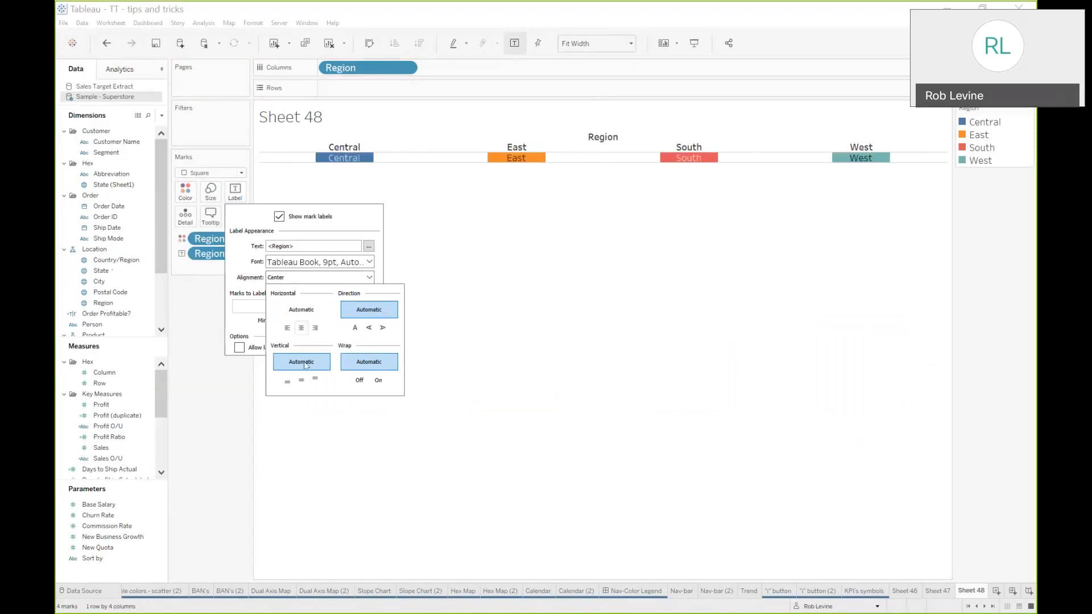
pyautogui.click(302, 382)
pyautogui.click(220, 394)
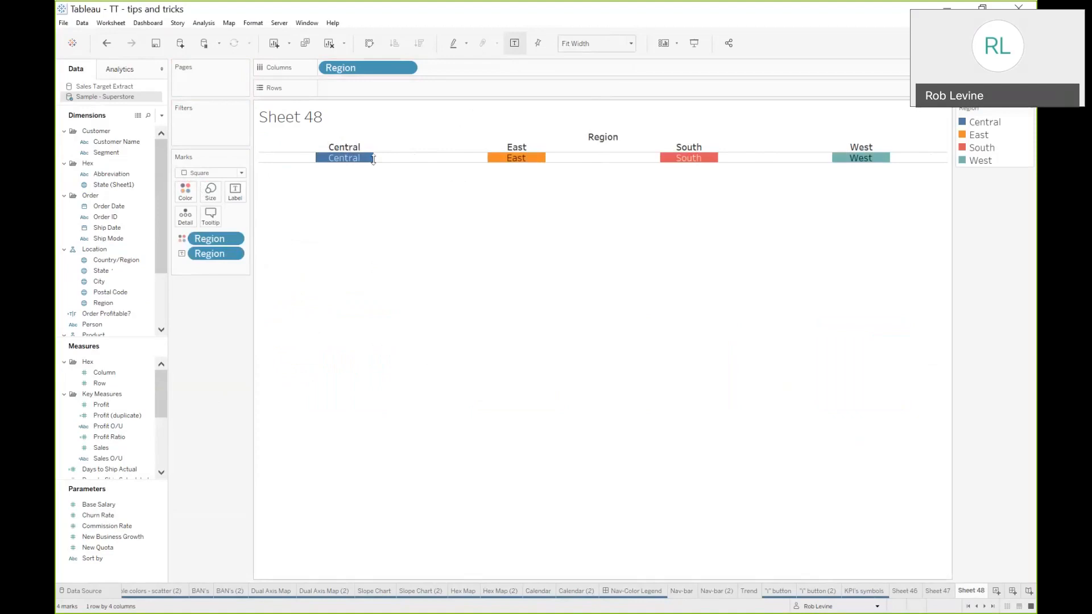
# Make the tiles taller and add a second Region to Columns with its header hidden
pyautogui.moveTo(372, 159); pyautogui.dragTo(378, 214)
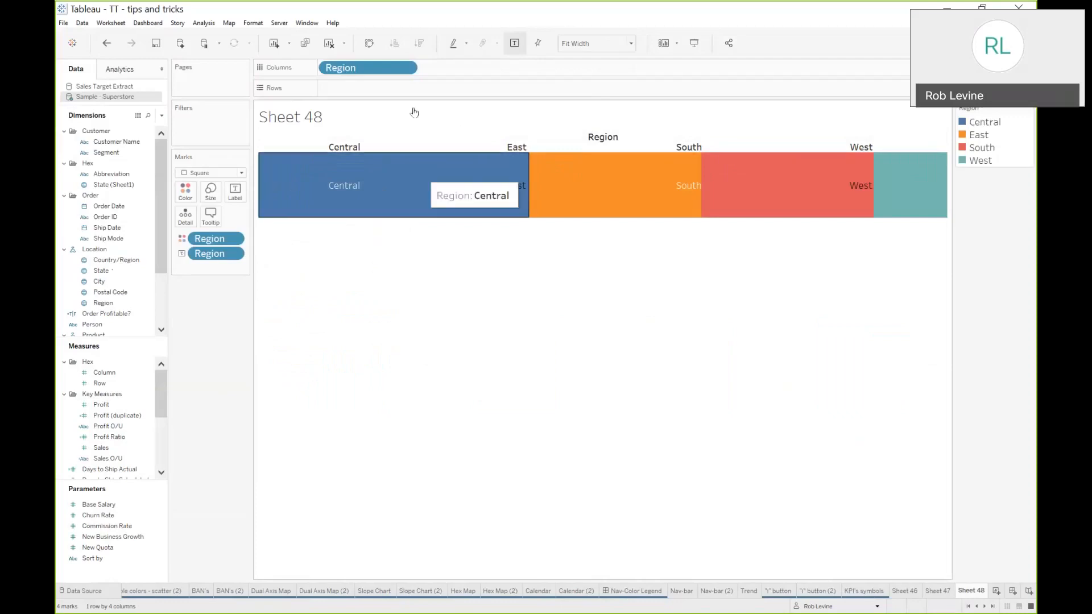
pyautogui.moveTo(214, 239); pyautogui.dragTo(459, 67)
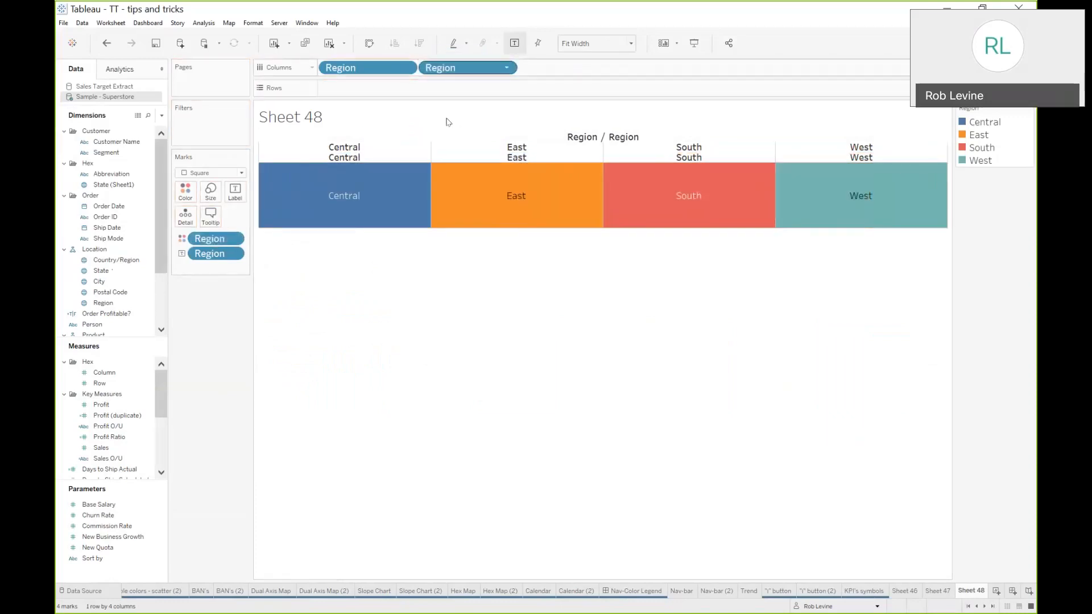
pyautogui.click(507, 68)
pyautogui.click(458, 175)
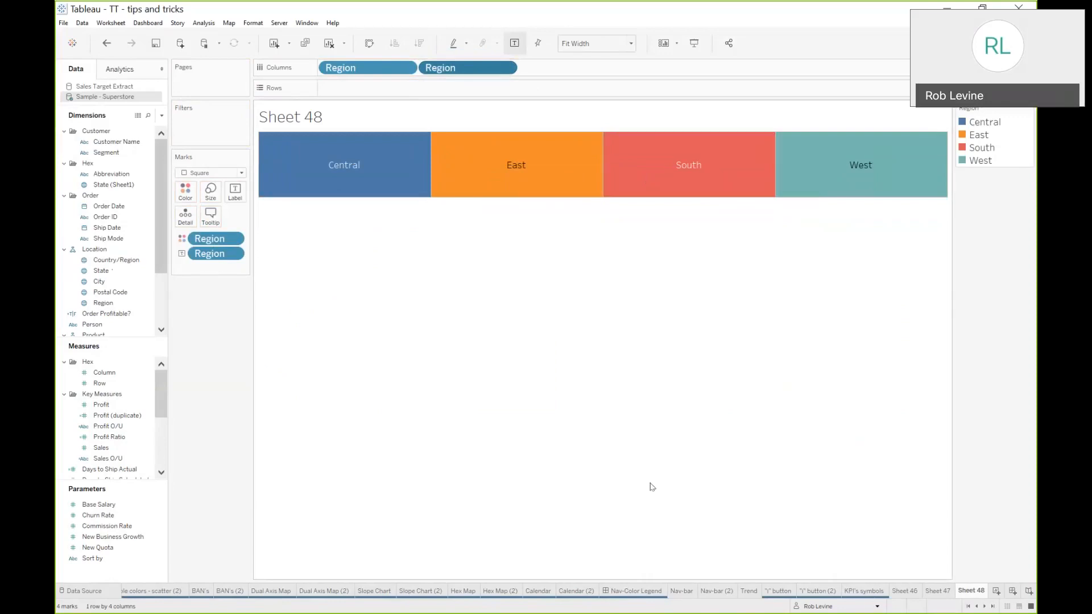
# Create a new dashboard with the Trend chart and Sheet 48 placed above it
pyautogui.click(1012, 591)
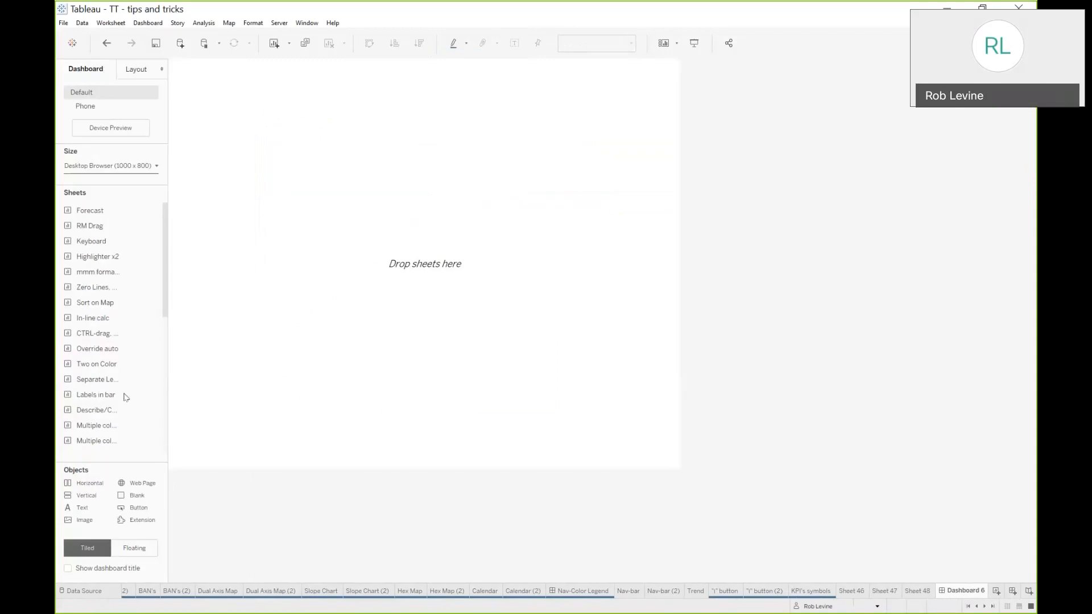
pyautogui.scroll(-10, 109, 398)
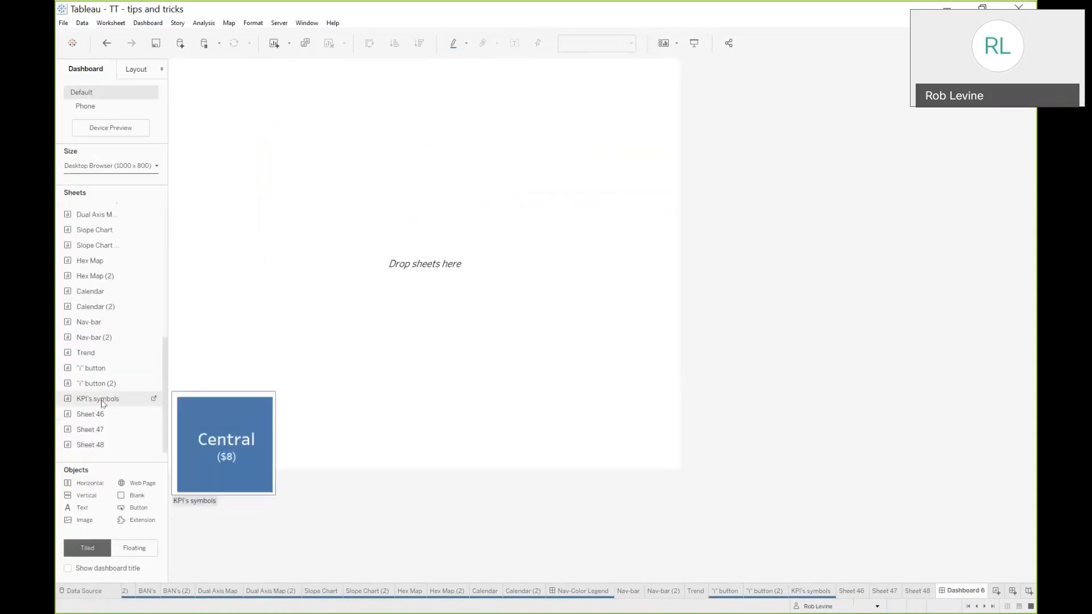
pyautogui.moveTo(95, 357); pyautogui.dragTo(332, 338)
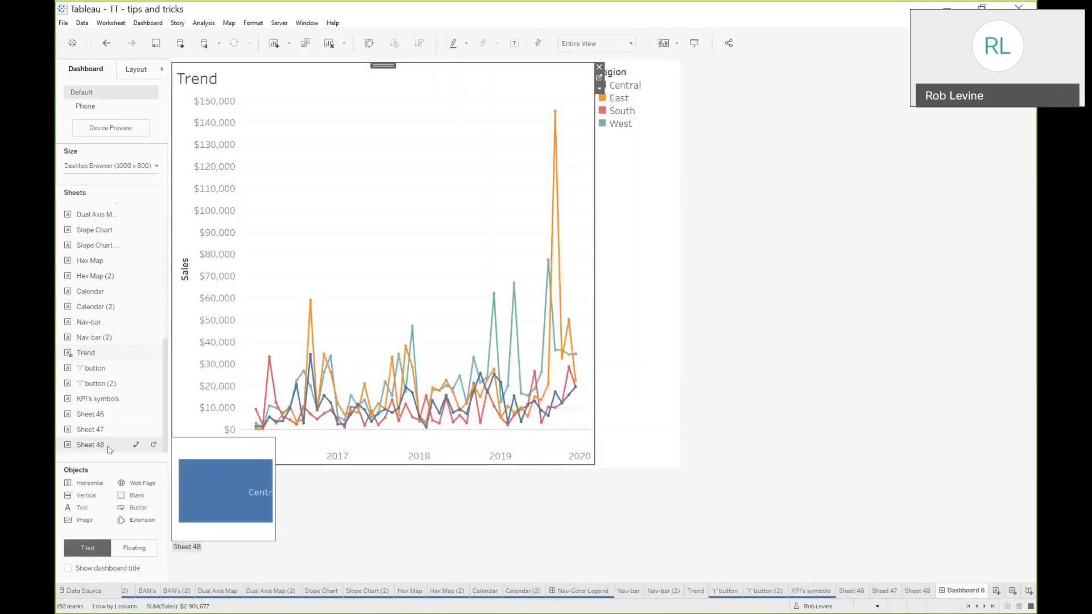
pyautogui.moveTo(200, 348); pyautogui.dragTo(344, 105)
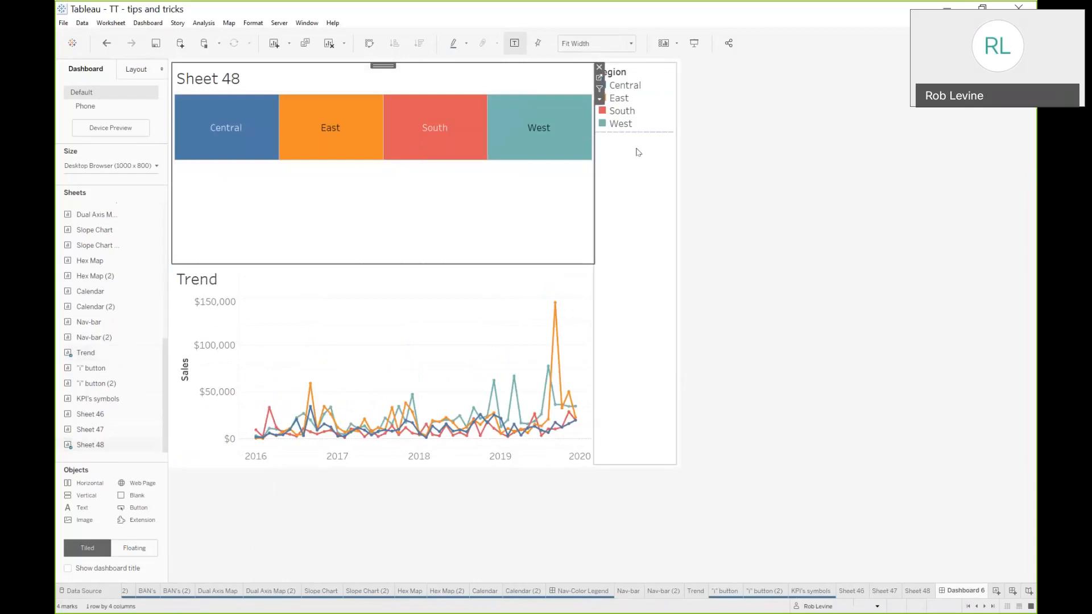
# Remove the Region color legend from the dashboard
pyautogui.click(643, 131)
pyautogui.click(681, 68)
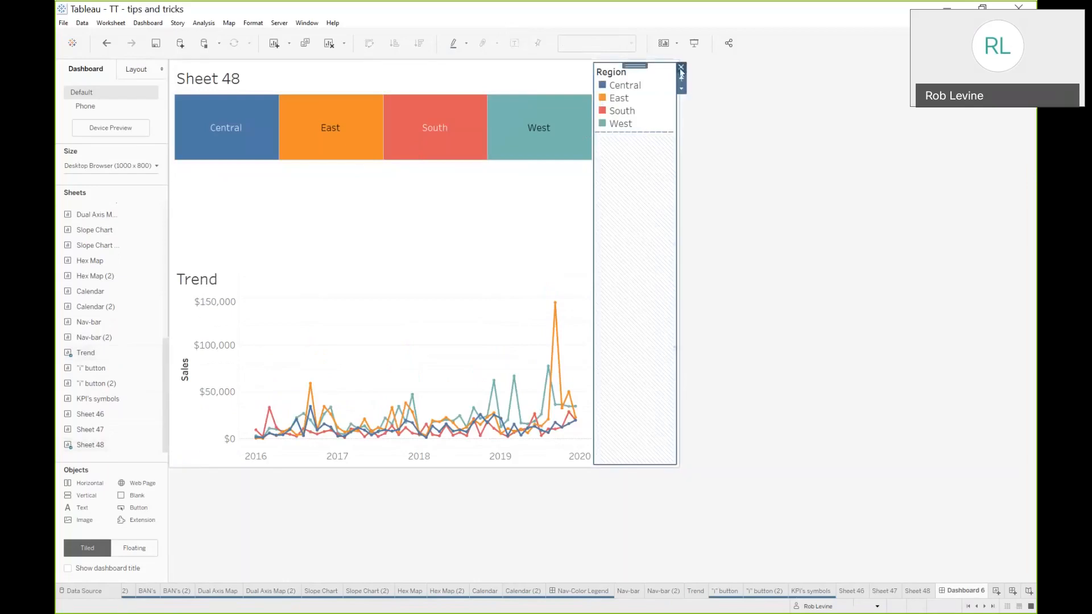
pyautogui.click(588, 330)
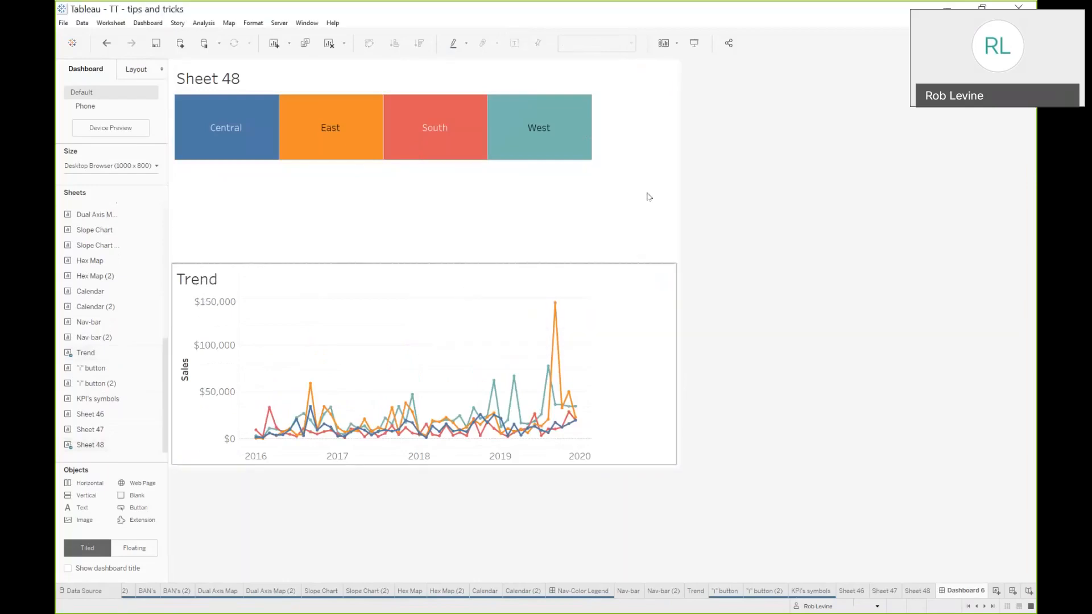
# Shrink Sheet 48 to a thin bar above the Trend chart and hide its title
pyautogui.moveTo(521, 260); pyautogui.dragTo(519, 137)
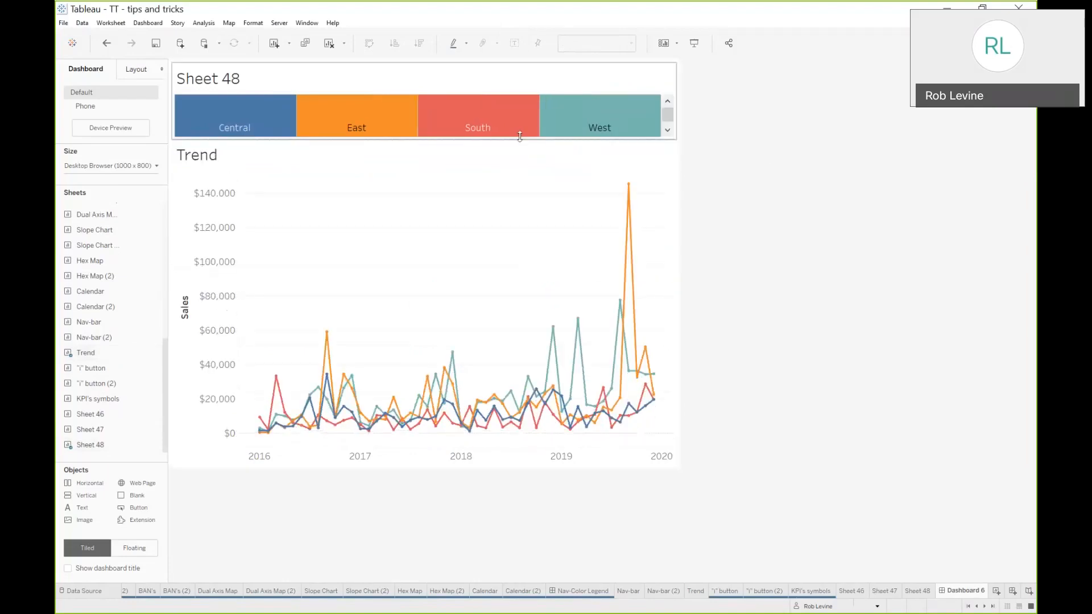
pyautogui.rightClick(461, 84)
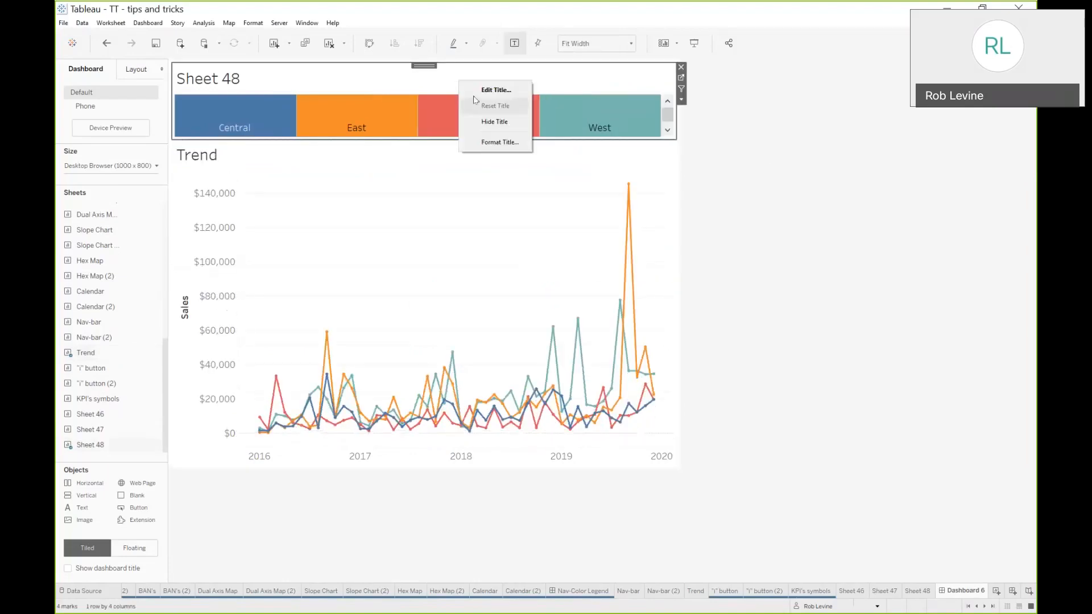
pyautogui.click(488, 122)
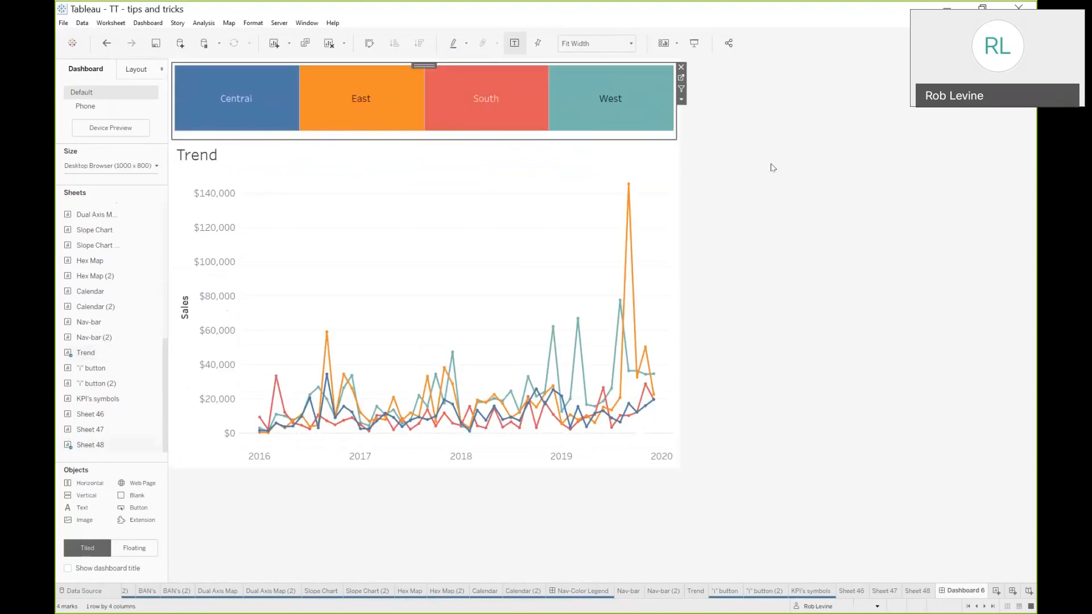
pyautogui.click(735, 162)
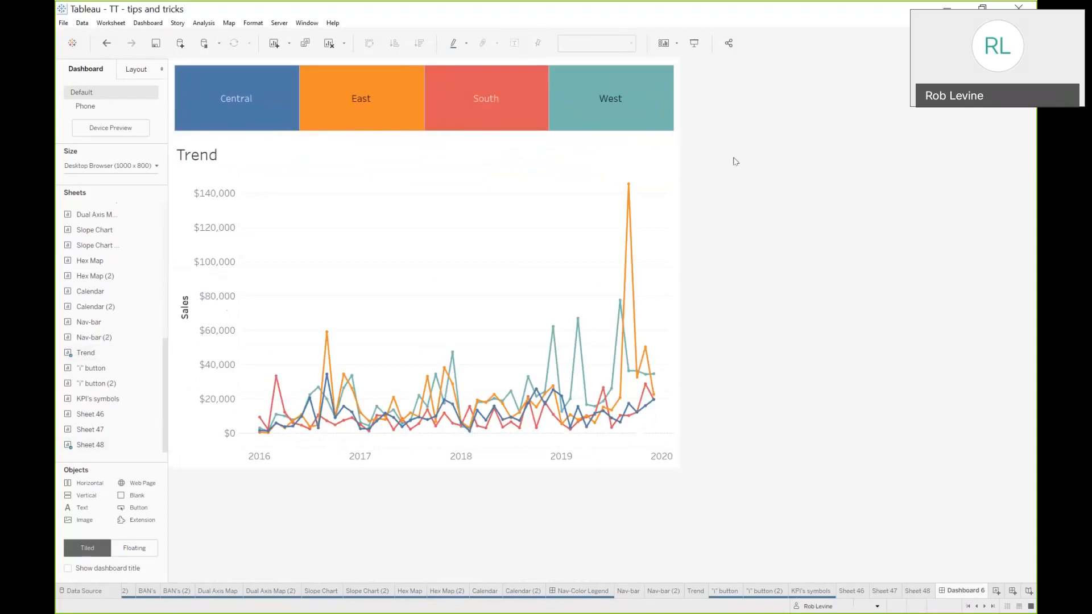
# Select West and turn on Use as Filter for Sheet 48 so it filters the Trend chart
pyautogui.click(619, 79)
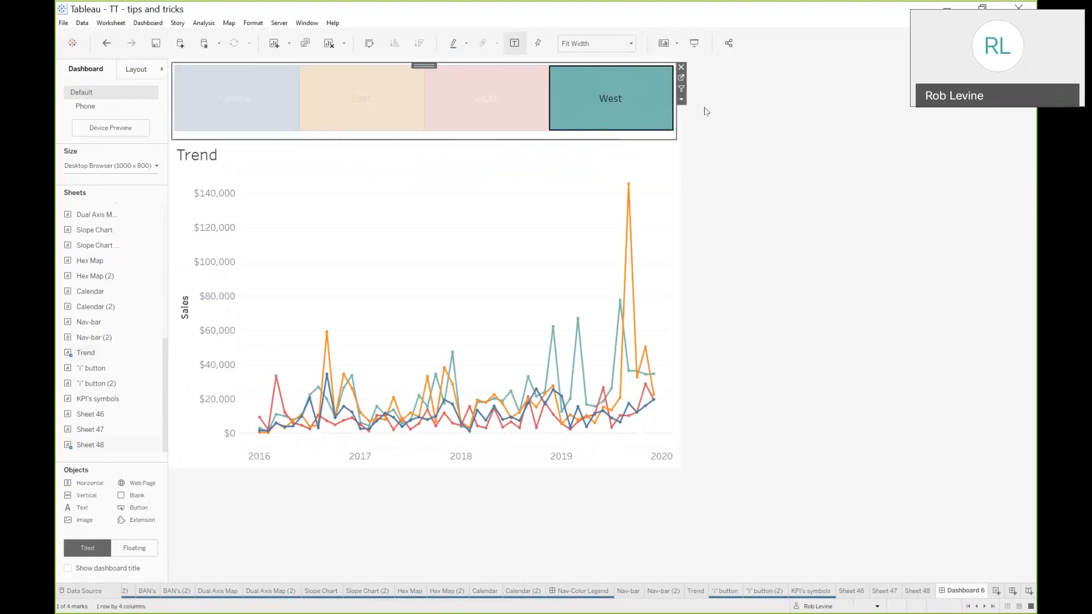
pyautogui.click(680, 89)
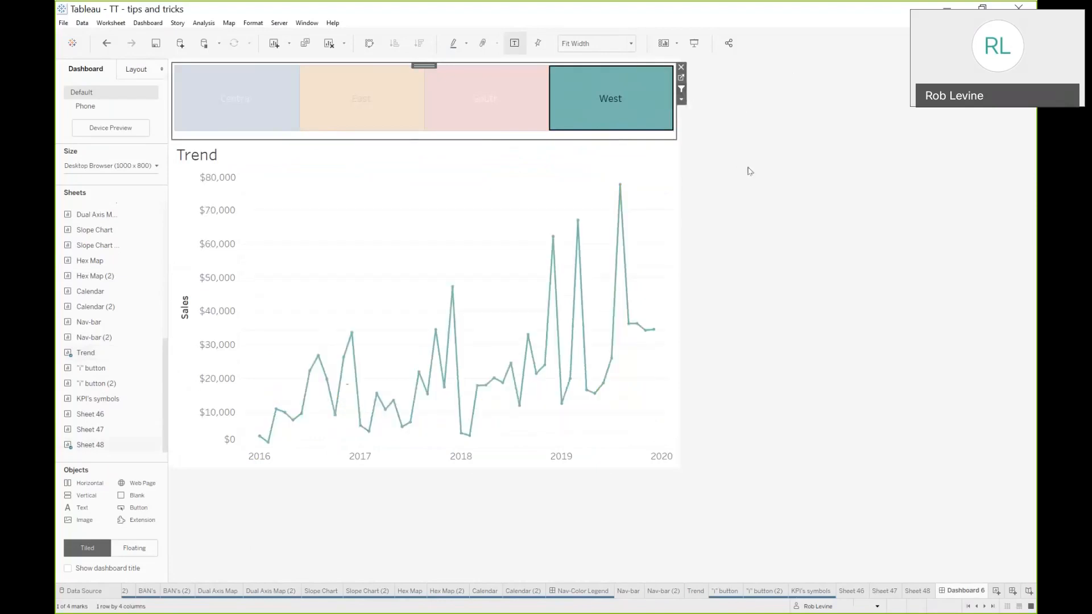
# Test the filter by selecting different region tiles and then clearing the selection
pyautogui.click(483, 109)
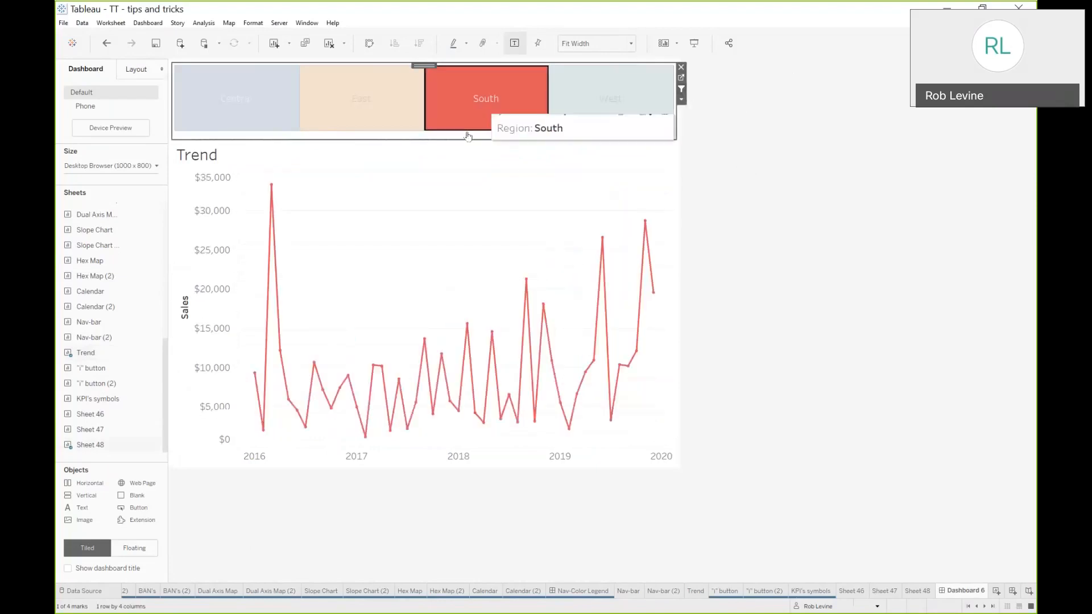
pyautogui.click(370, 127)
pyautogui.moveTo(365, 139); pyautogui.dragTo(377, 108)
pyautogui.moveTo(581, 109); pyautogui.dragTo(555, 130)
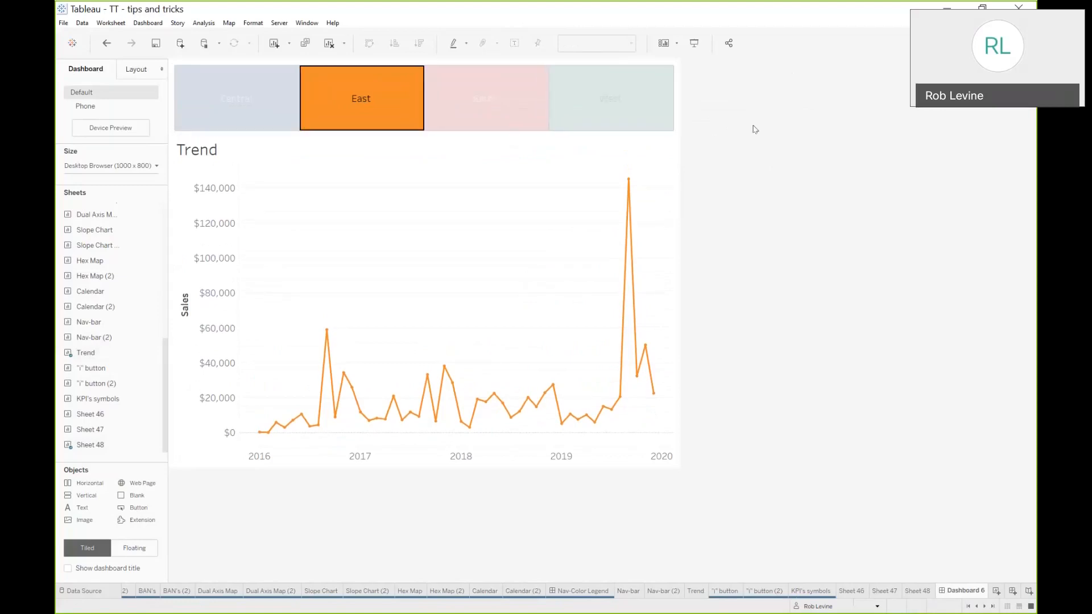
pyautogui.click(420, 86)
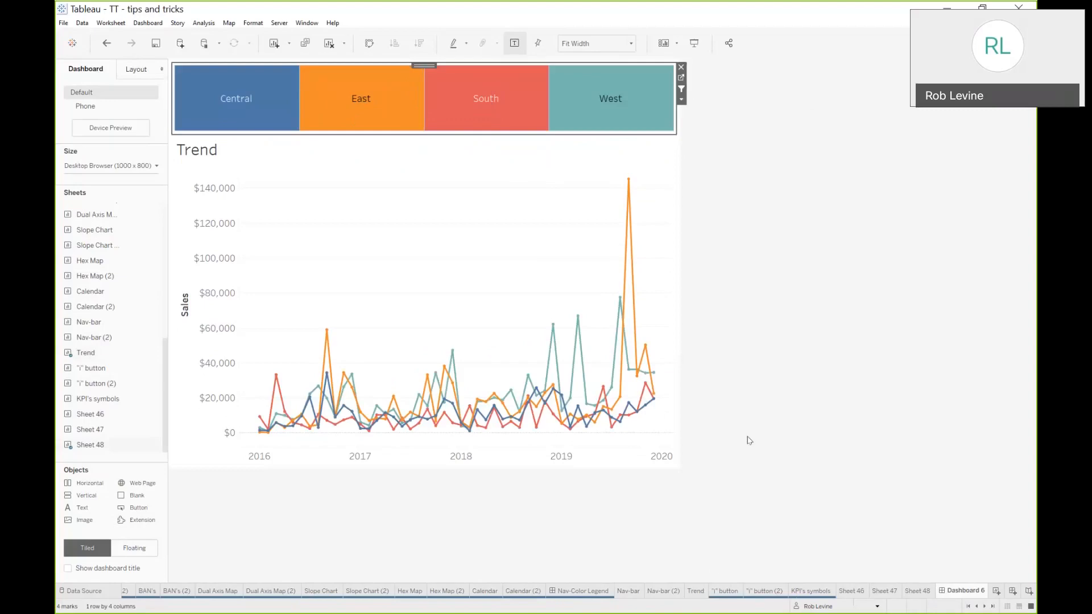
# Switch to the Nav-Color Legend dashboard
pyautogui.click(598, 593)
pyautogui.moveTo(918, 134)
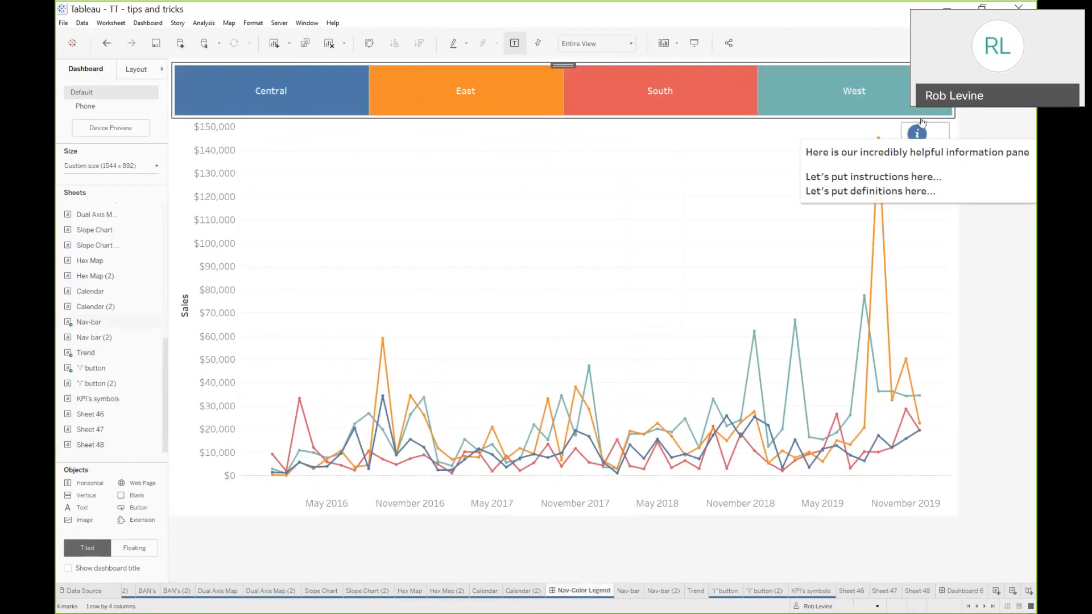
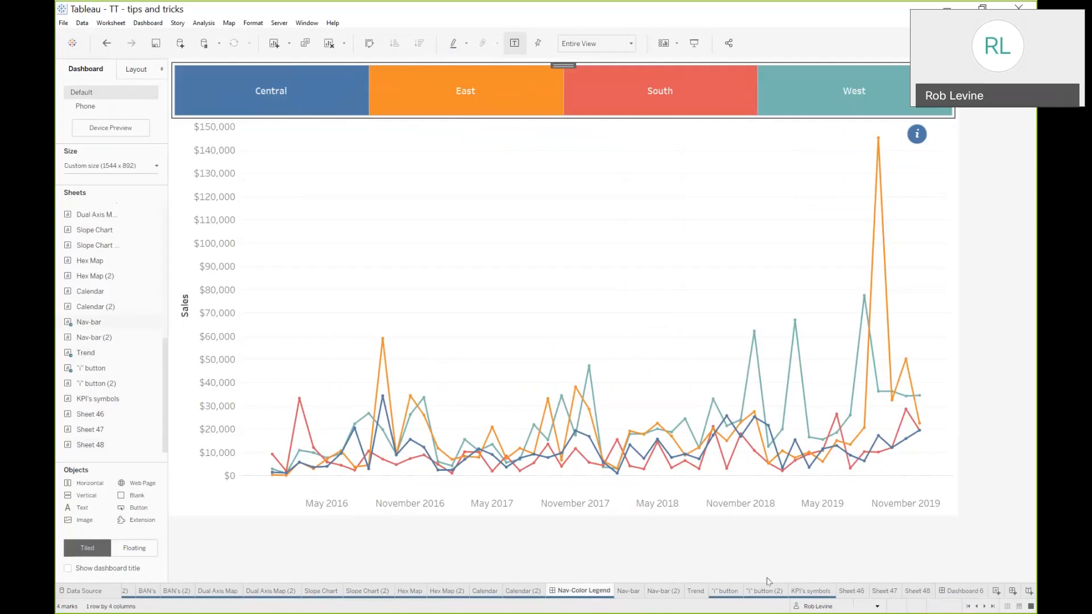
# Open the empty "i" button (2) sheet and add an ad-hoc calculation "i" to the marks as a single mark
pyautogui.click(732, 591)
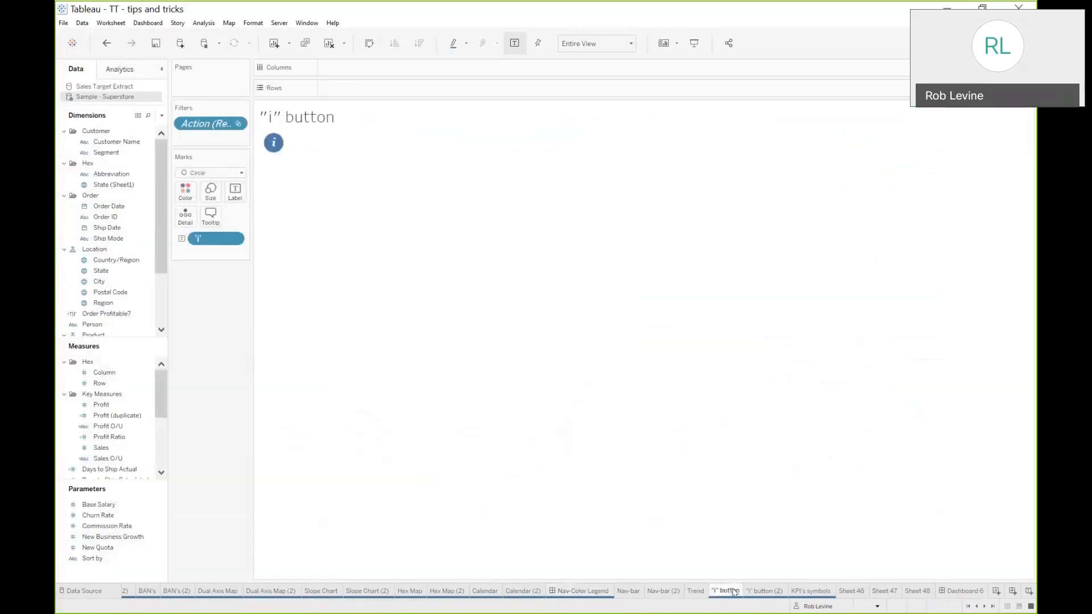
pyautogui.click(765, 591)
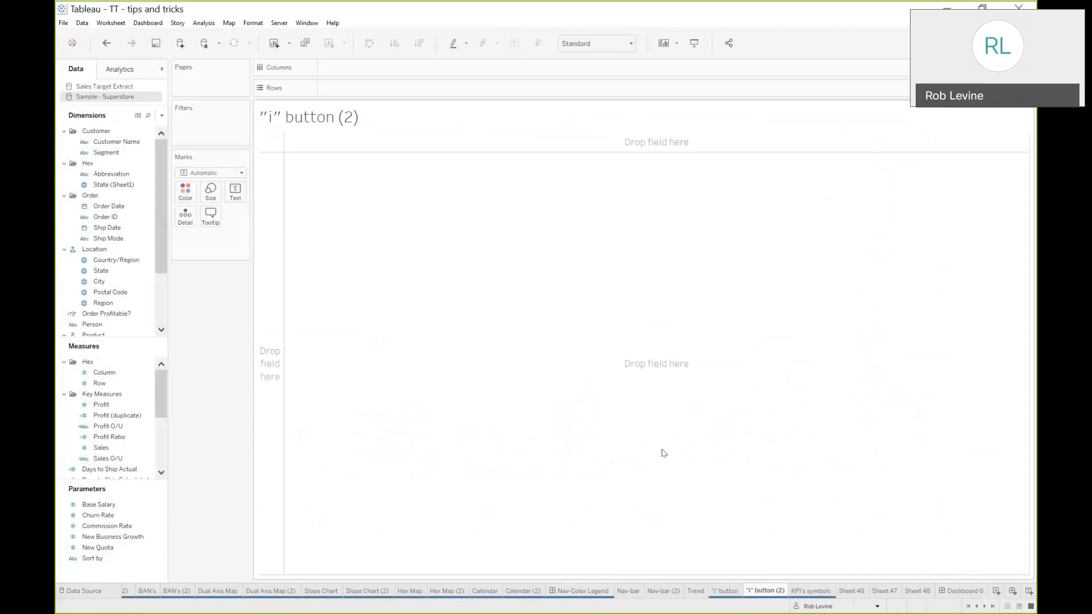
pyautogui.doubleClick(213, 238)
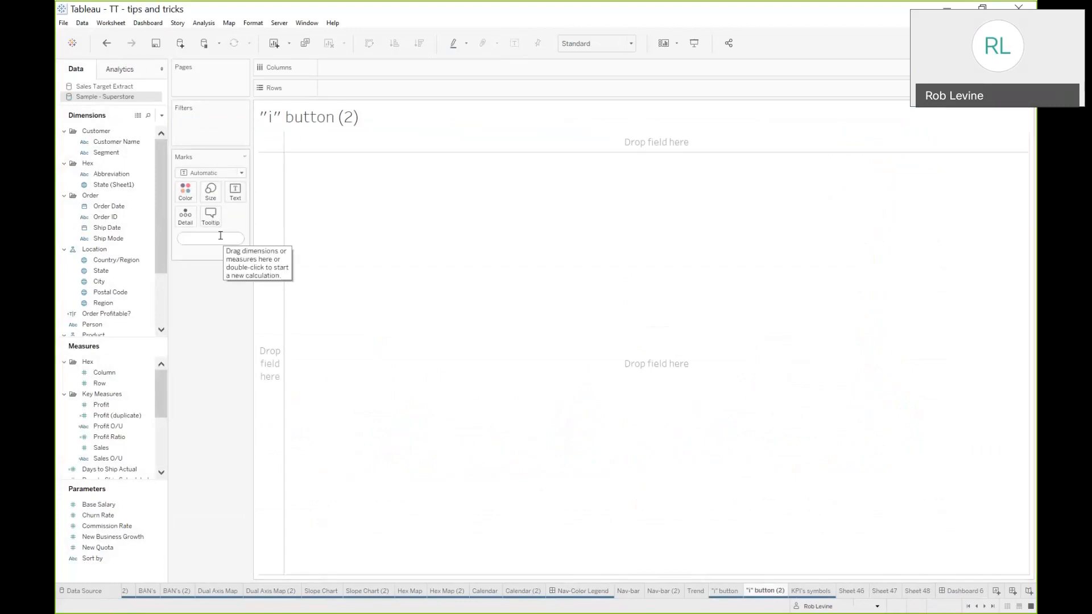
pyautogui.write('"i')
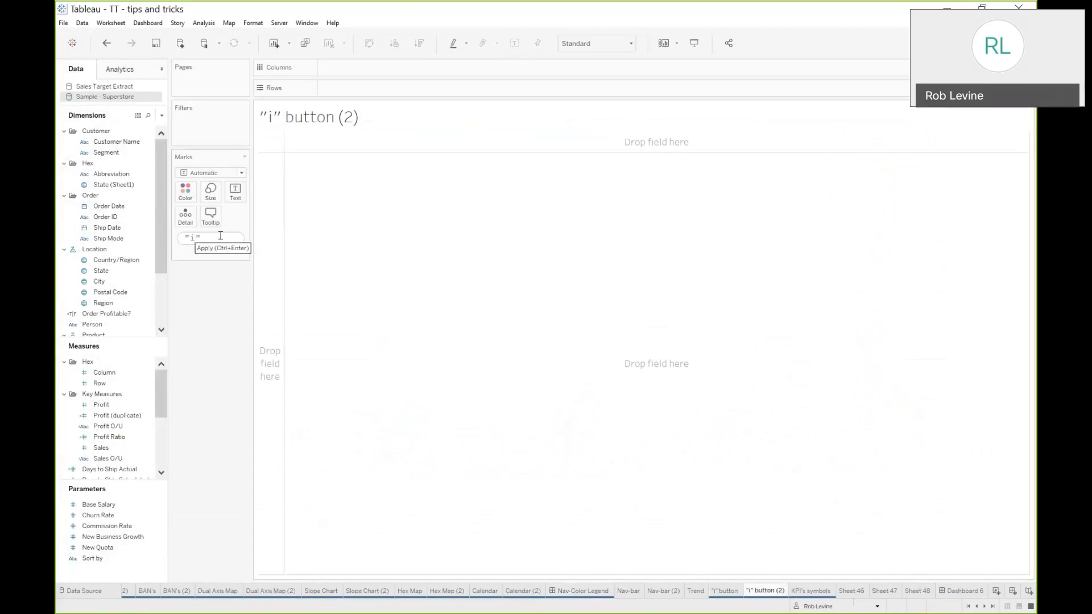
pyautogui.press('Return')
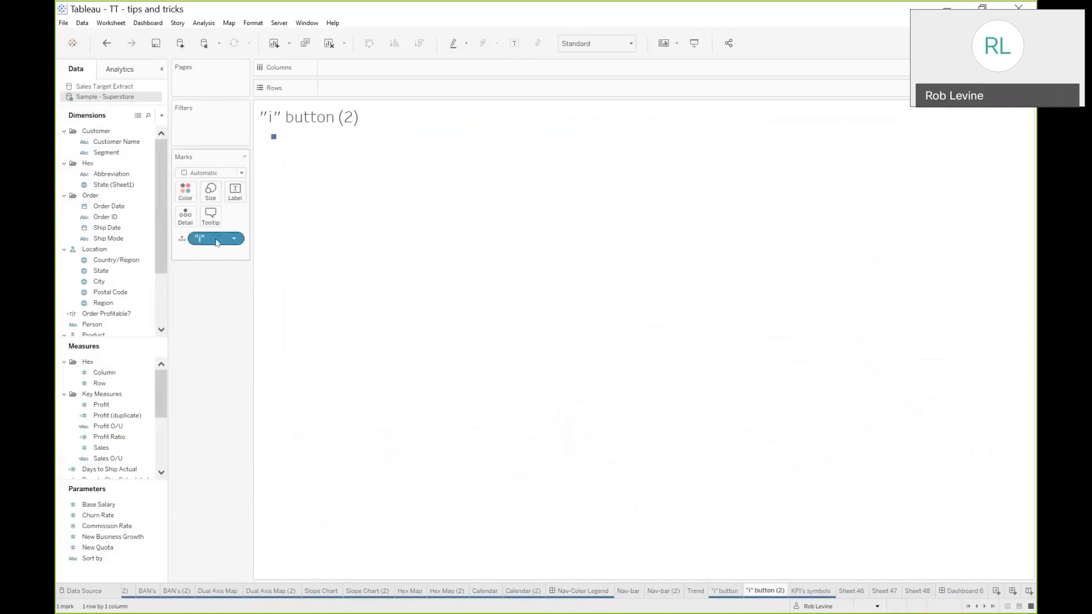
# Change the mark type to Circle and adjust the circle's size
pyautogui.click(219, 173)
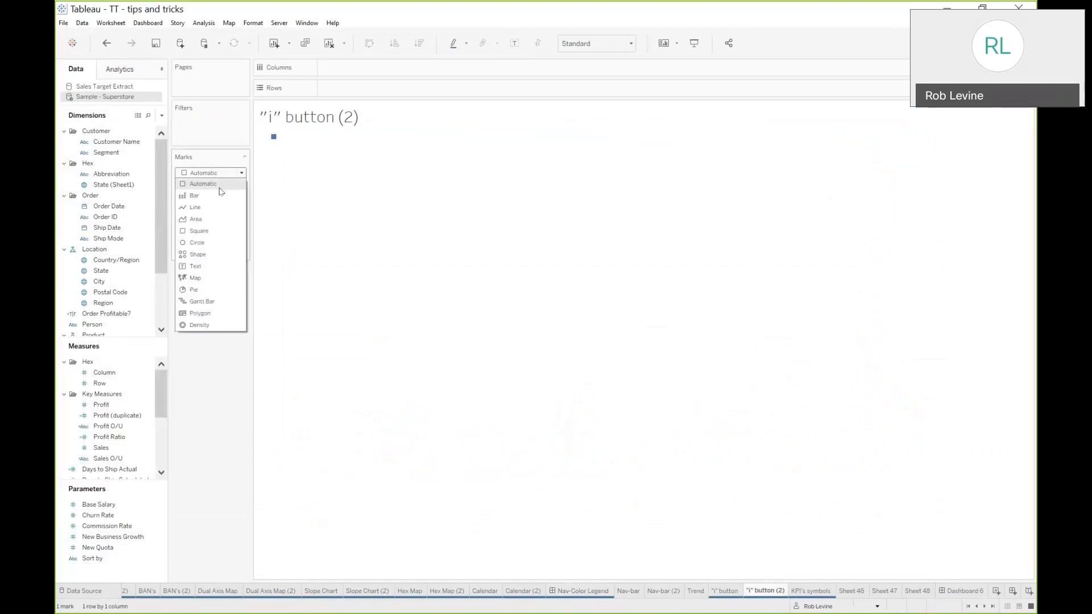
pyautogui.click(220, 242)
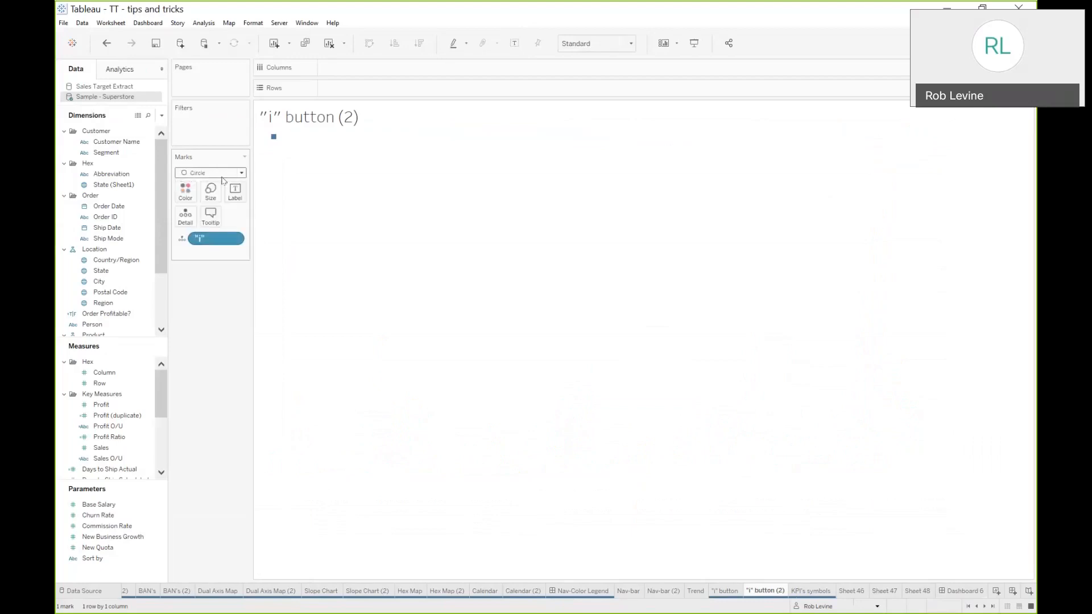
pyautogui.click(210, 191)
pyautogui.moveTo(232, 221); pyautogui.dragTo(268, 222)
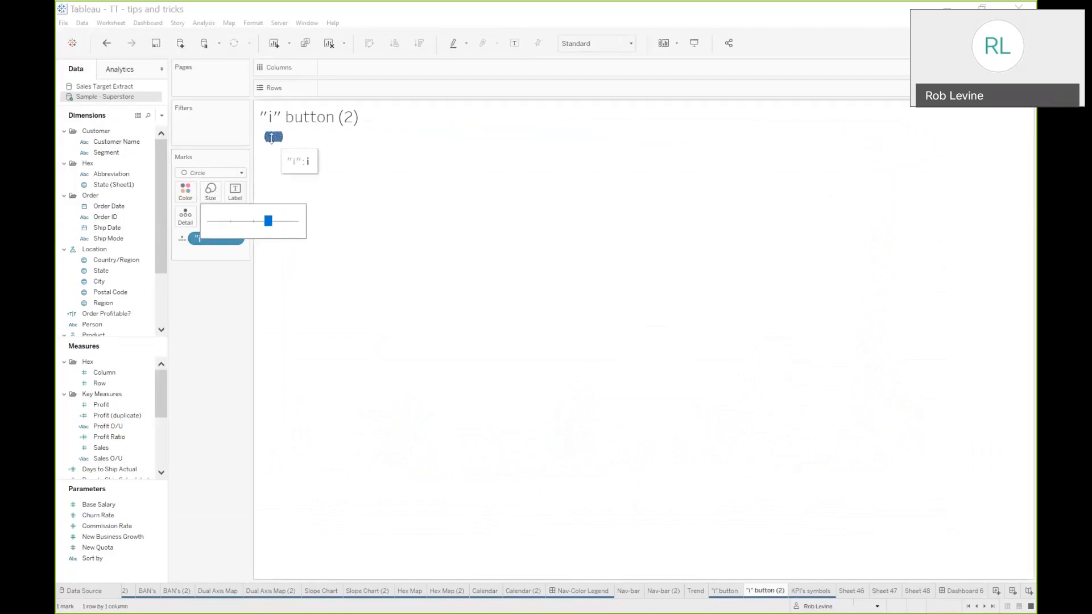
pyautogui.moveTo(272, 143)
pyautogui.moveTo(273, 143); pyautogui.dragTo(275, 152)
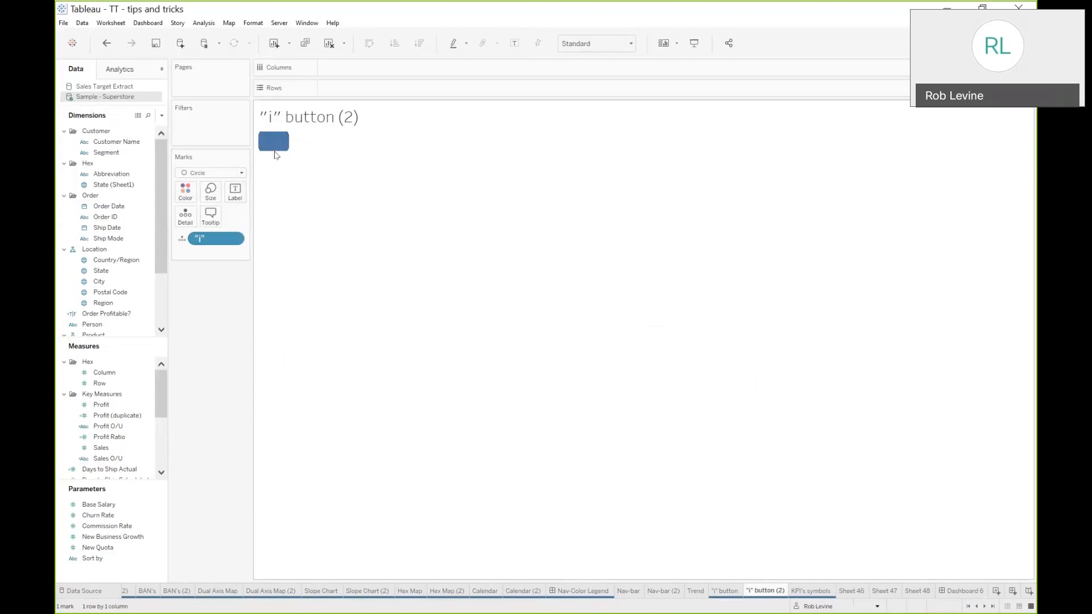
pyautogui.click(211, 192)
pyautogui.moveTo(268, 221); pyautogui.dragTo(253, 217)
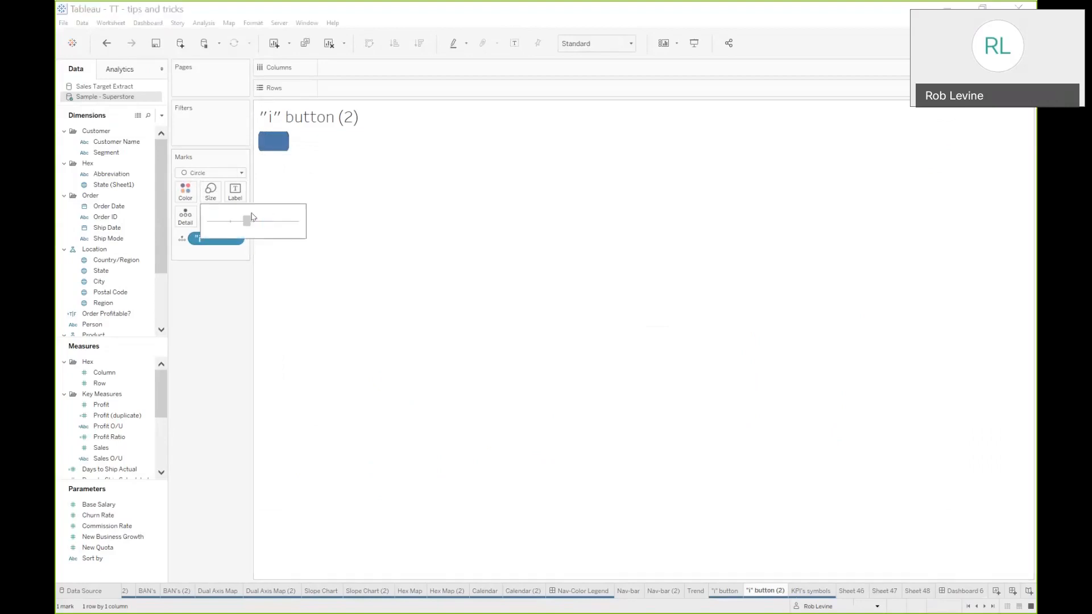
pyautogui.click(283, 180)
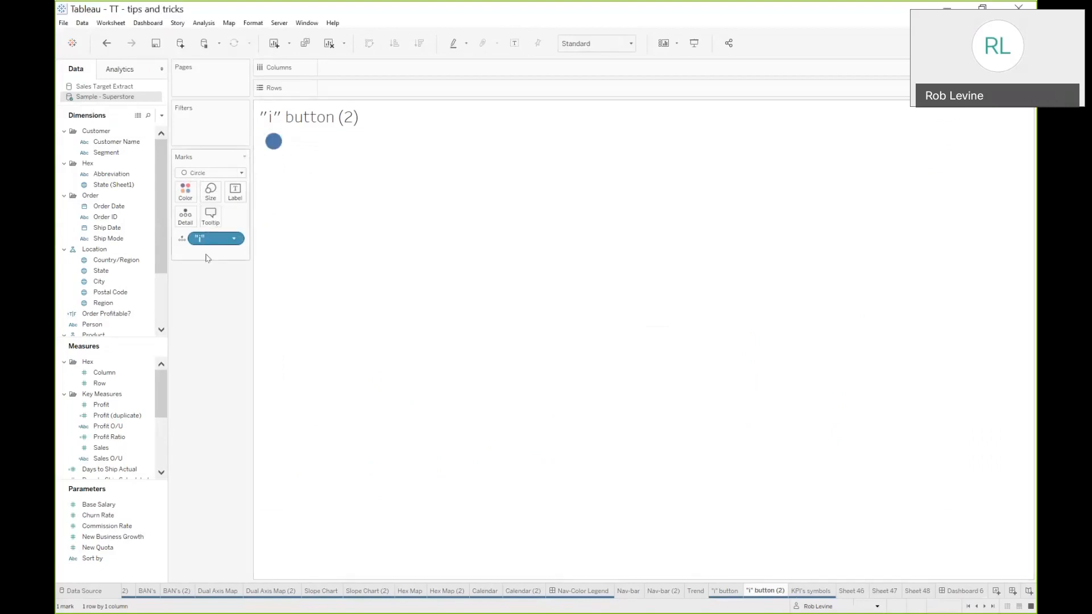
# Put the "i" field on Label and align the label Middle Center
pyautogui.moveTo(208, 241); pyautogui.dragTo(235, 199)
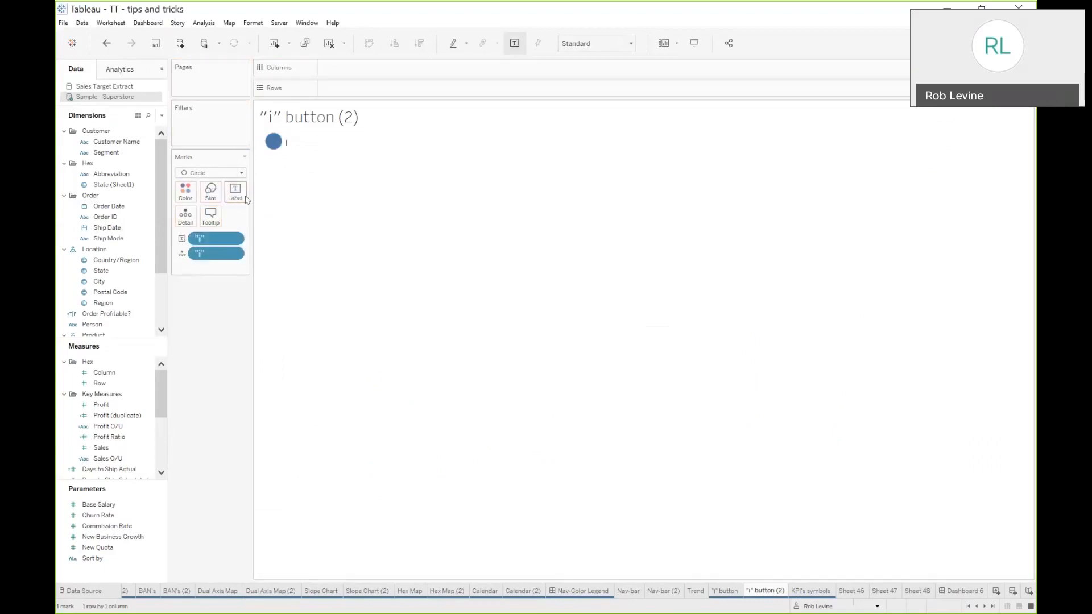
pyautogui.click(236, 193)
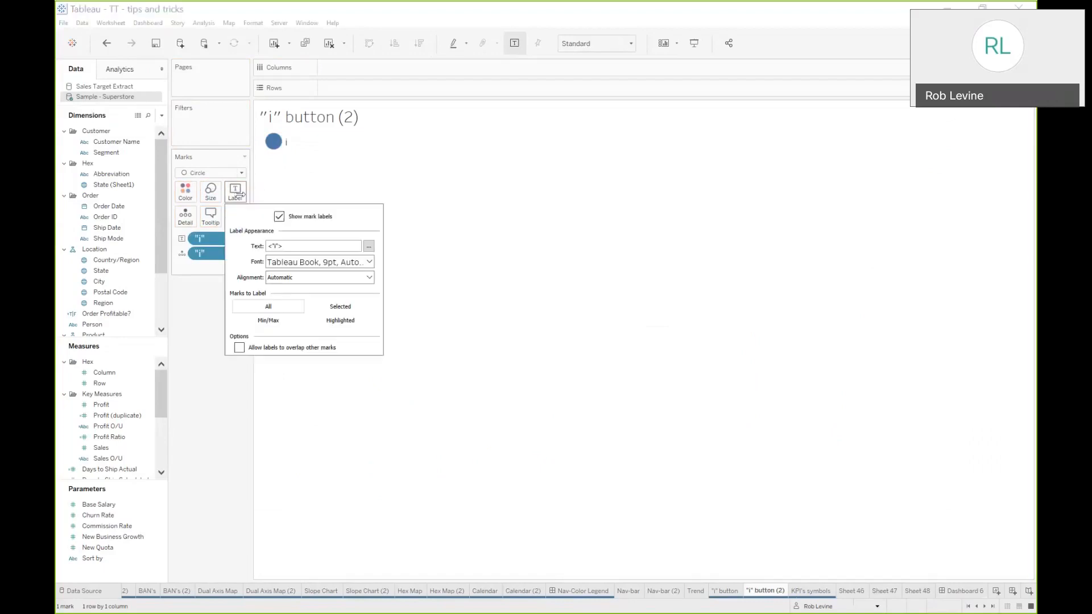
pyautogui.click(286, 277)
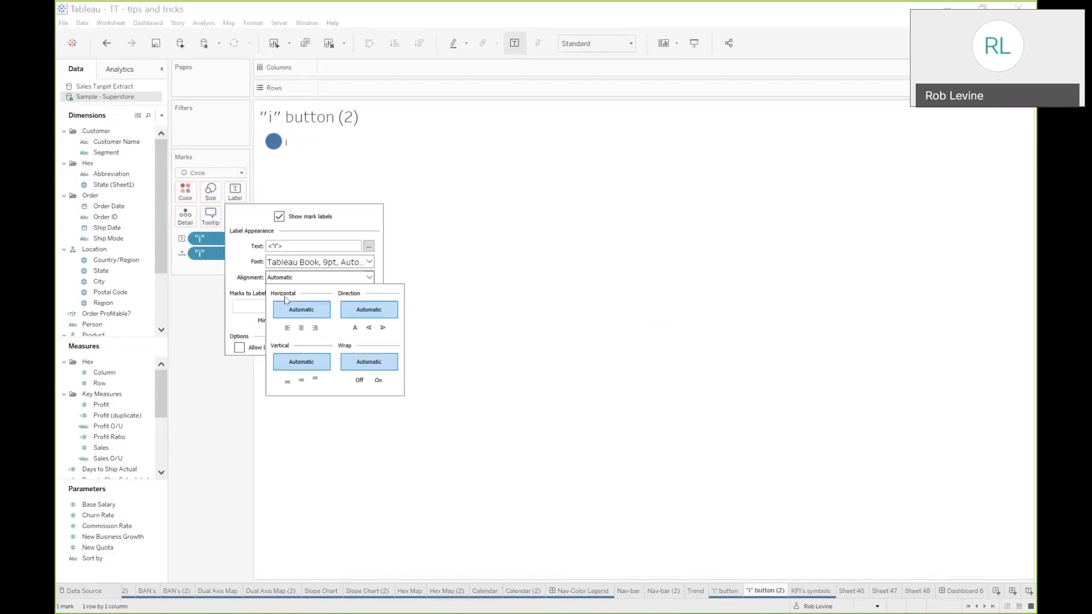
pyautogui.click(302, 328)
pyautogui.click(302, 380)
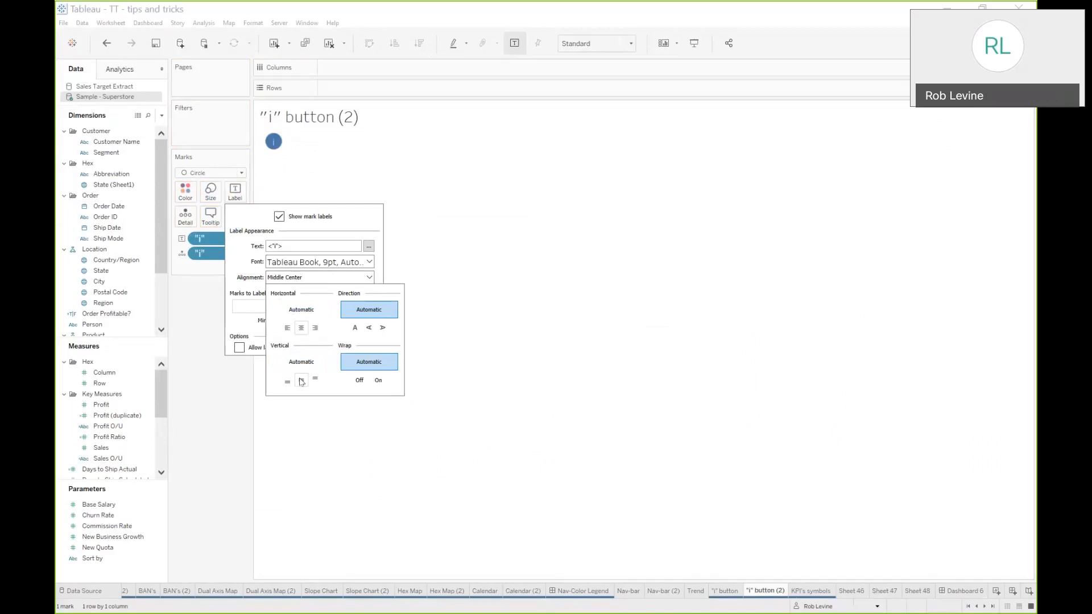
pyautogui.click(301, 249)
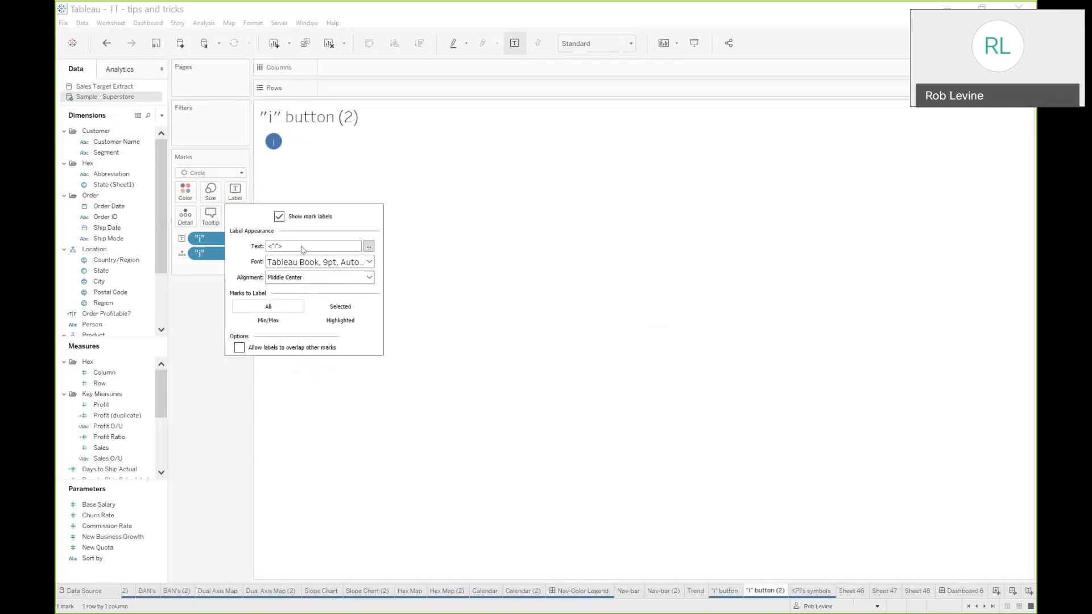
# Format the label font as bold, italic Georgia
pyautogui.click(369, 246)
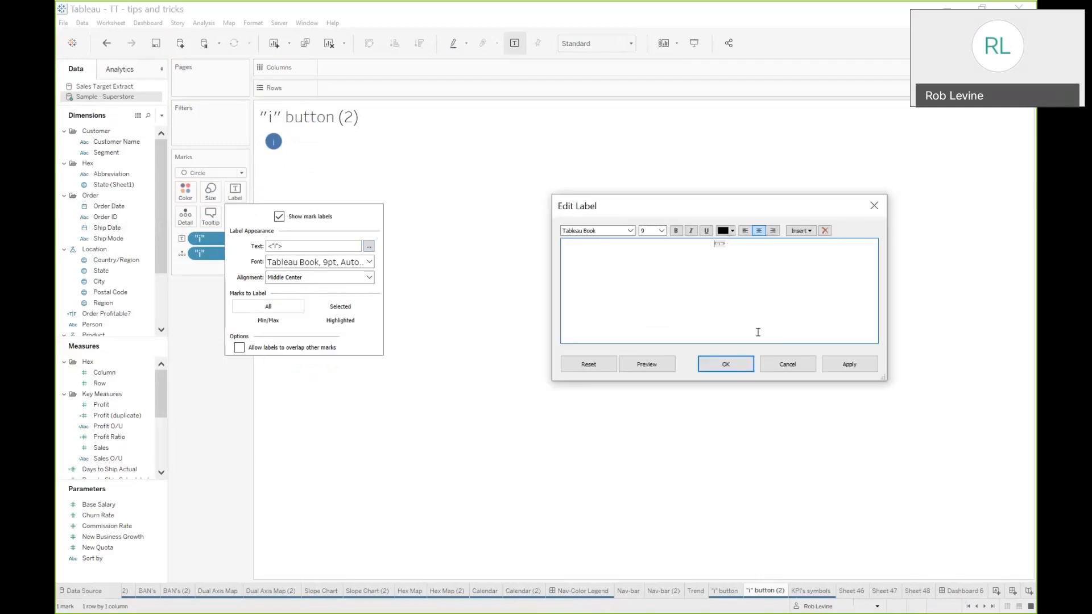
pyautogui.click(783, 365)
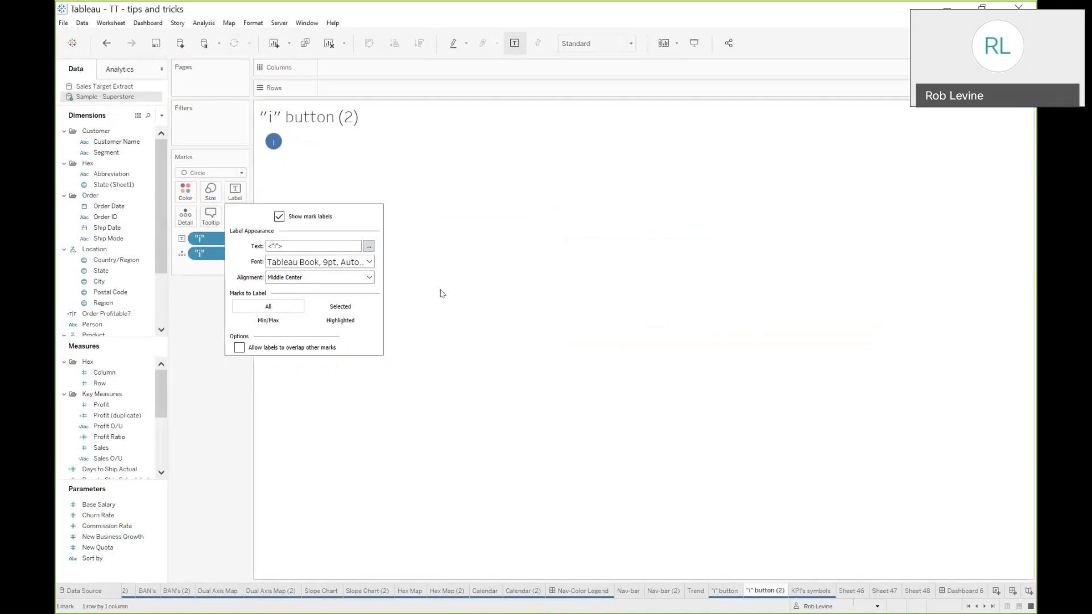
pyautogui.click(362, 263)
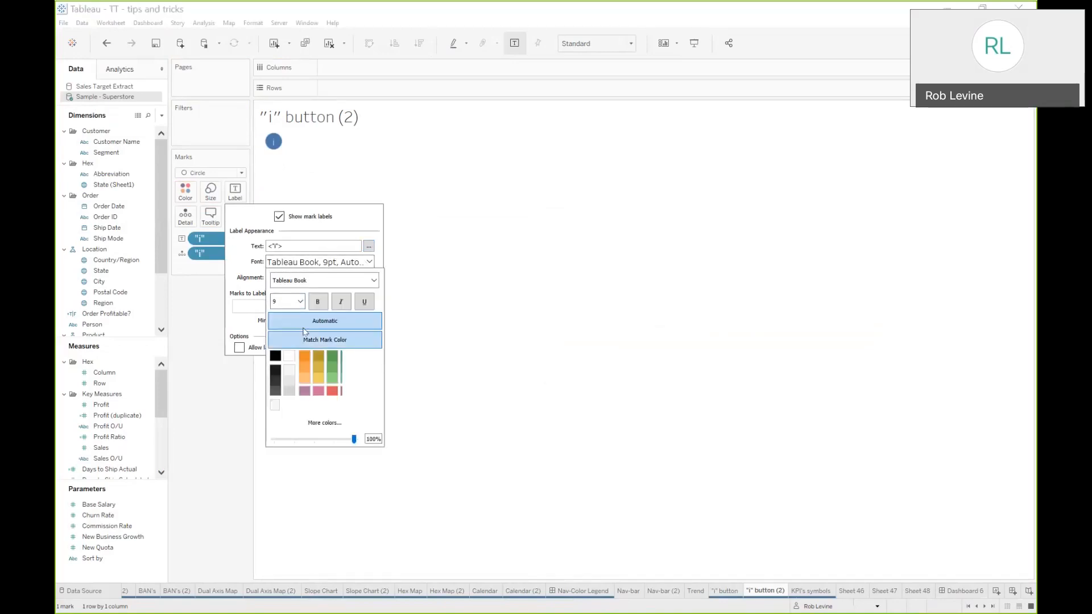
pyautogui.click(318, 301)
pyautogui.click(341, 302)
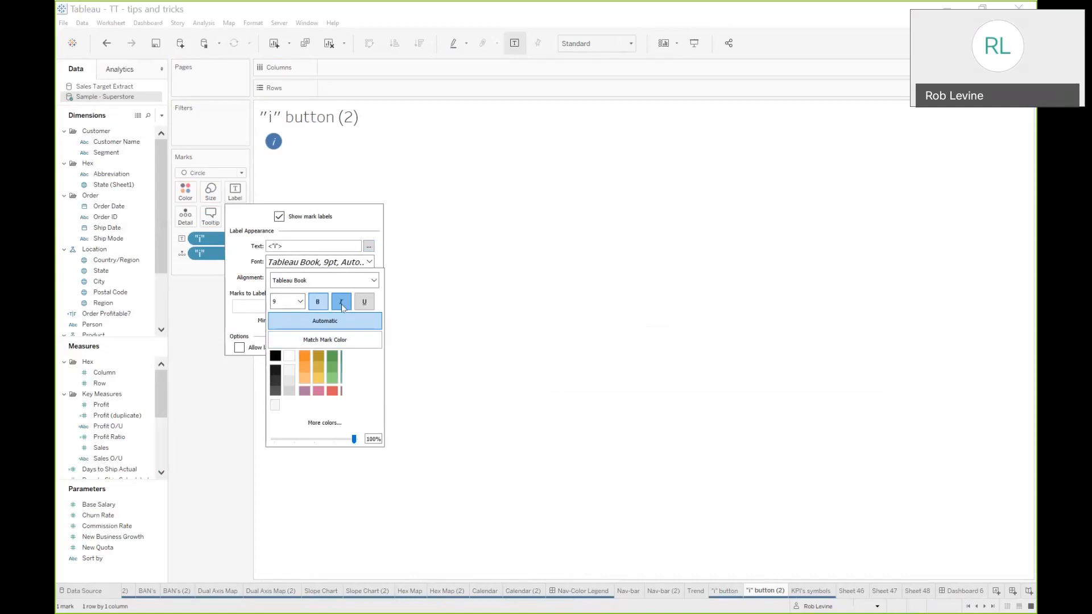
pyautogui.click(306, 275)
pyautogui.write('Georgia')
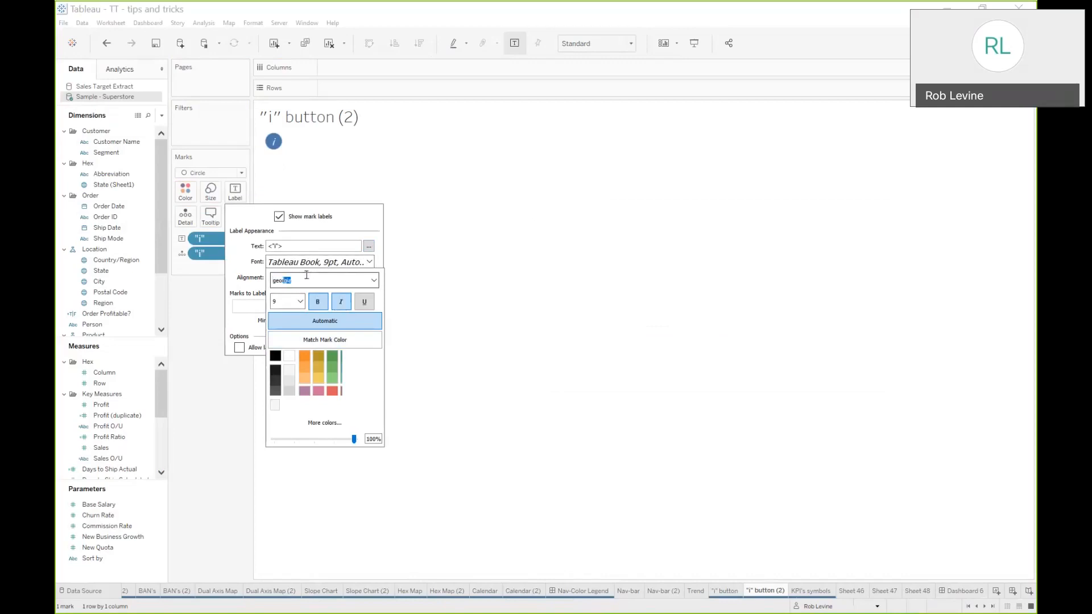
pyautogui.click(192, 416)
# Edit the tooltip to read "this is a great place for instructions" and "index of fields."
pyautogui.click(216, 220)
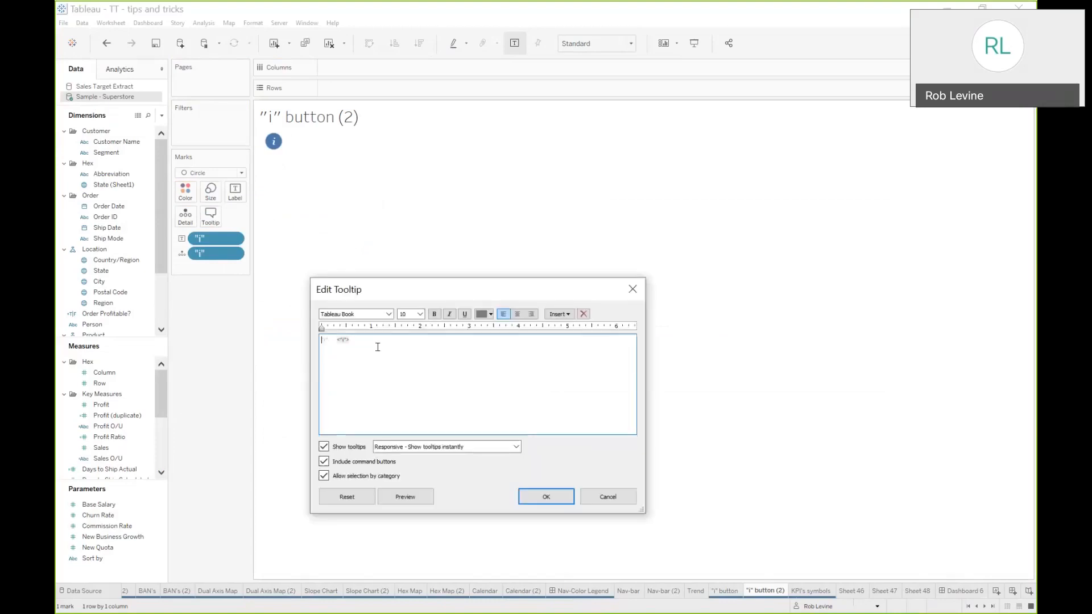
pyautogui.write('this')
pyautogui.write(' is s')
pyautogui.write(' great place for i')
pyautogui.write('nstructions')
pyautogui.write('index of')
pyautogui.write(' fields....')
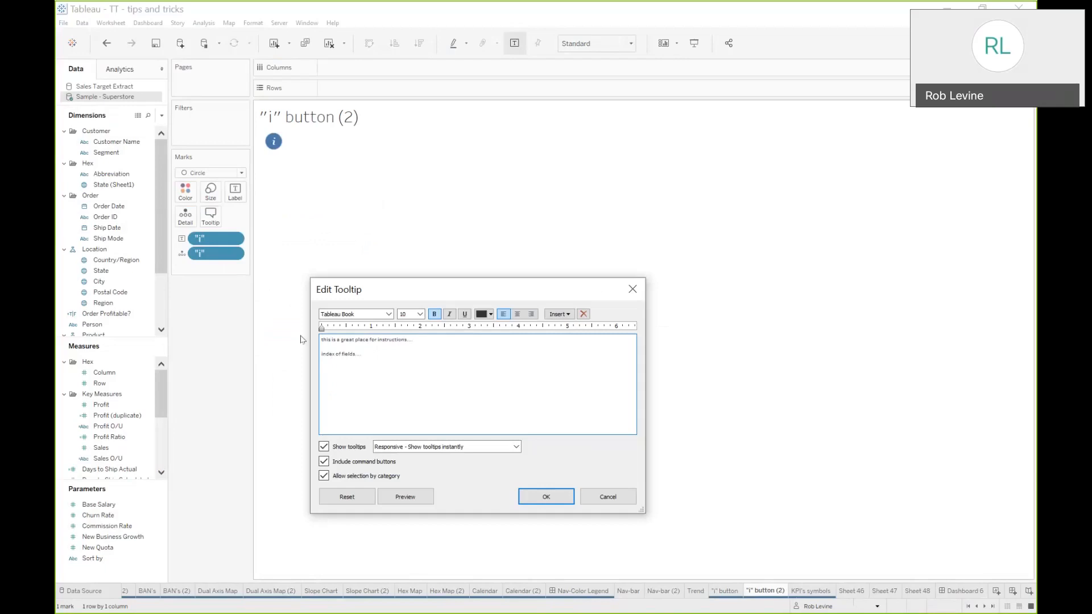
pyautogui.click(581, 502)
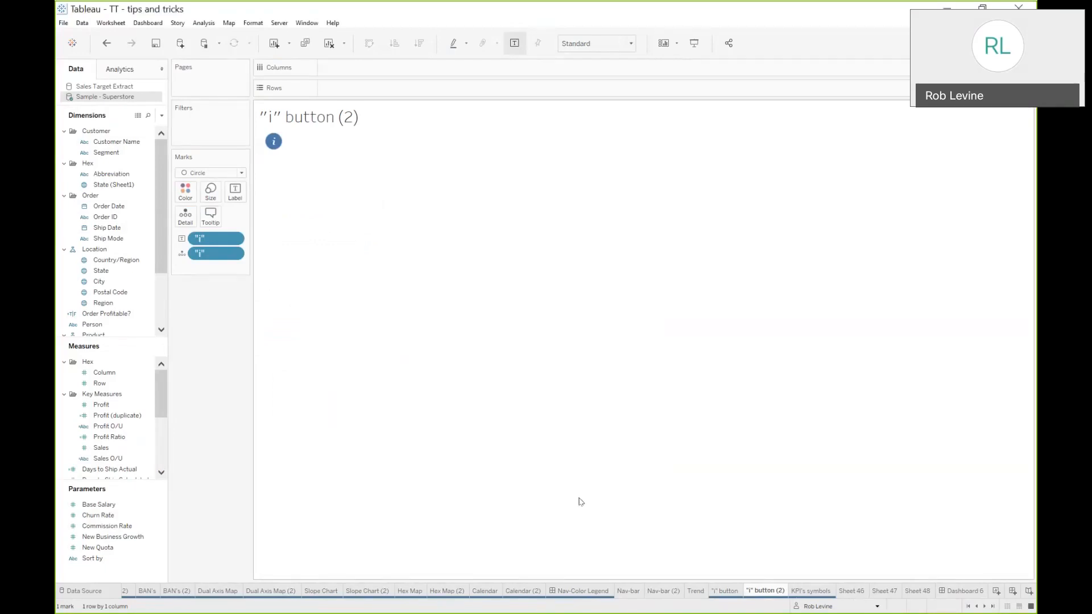
# Switch to Dashboard 6 and add the "i" button (2) sheet as a floating object over the Trend chart
pyautogui.click(980, 591)
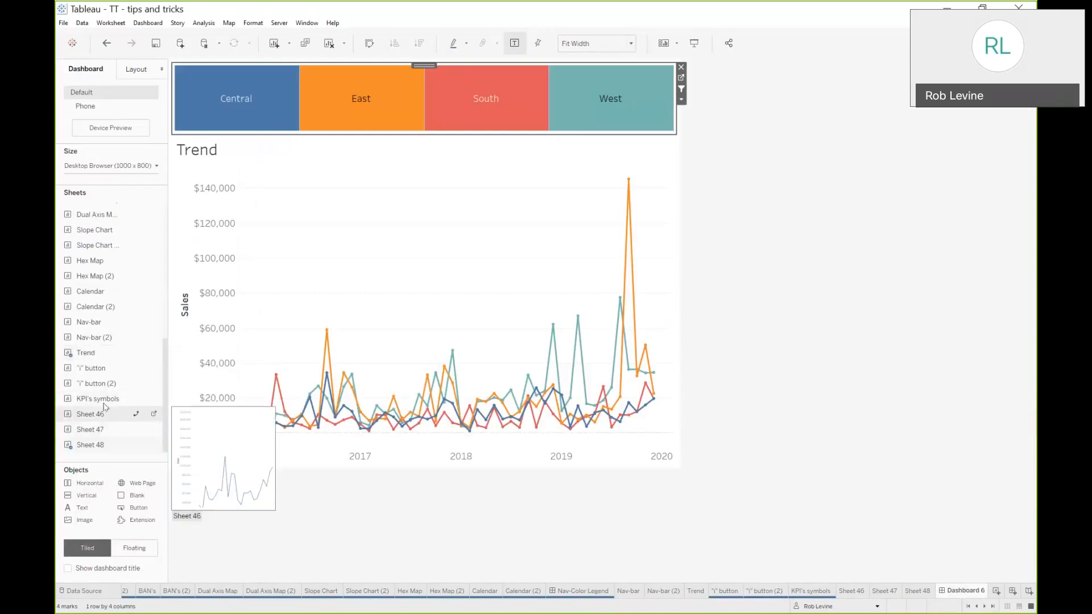
pyautogui.moveTo(109, 382); pyautogui.dragTo(85, 340)
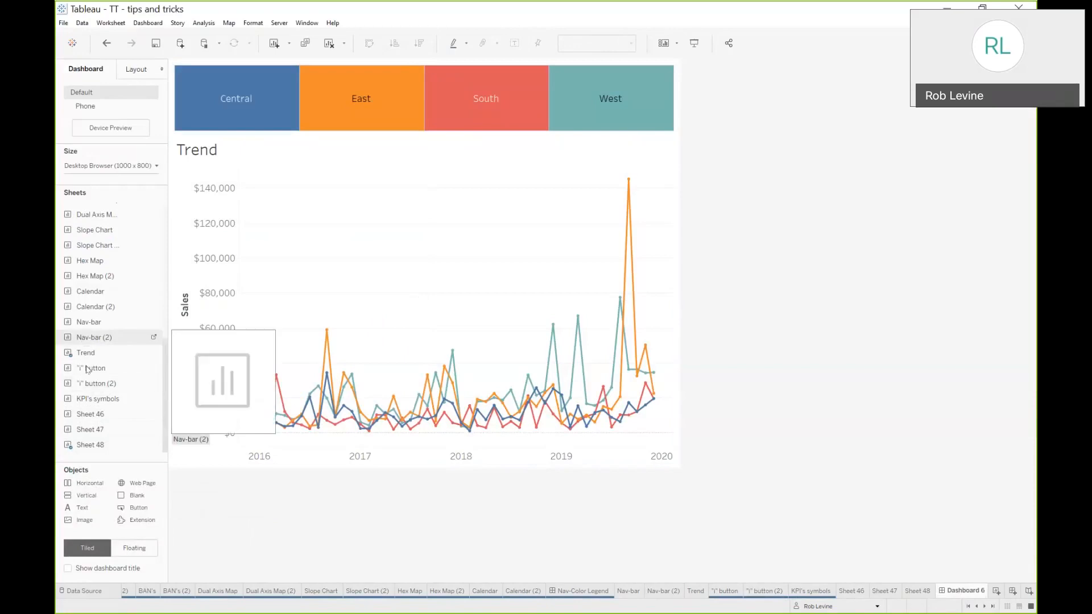
pyautogui.click(135, 549)
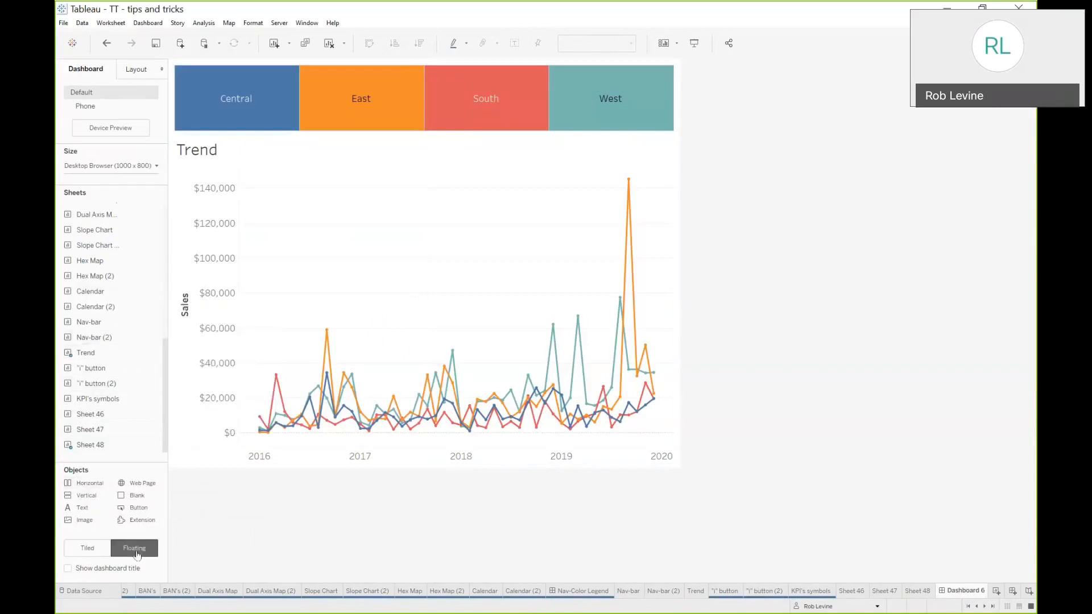
pyautogui.moveTo(94, 383); pyautogui.dragTo(493, 146)
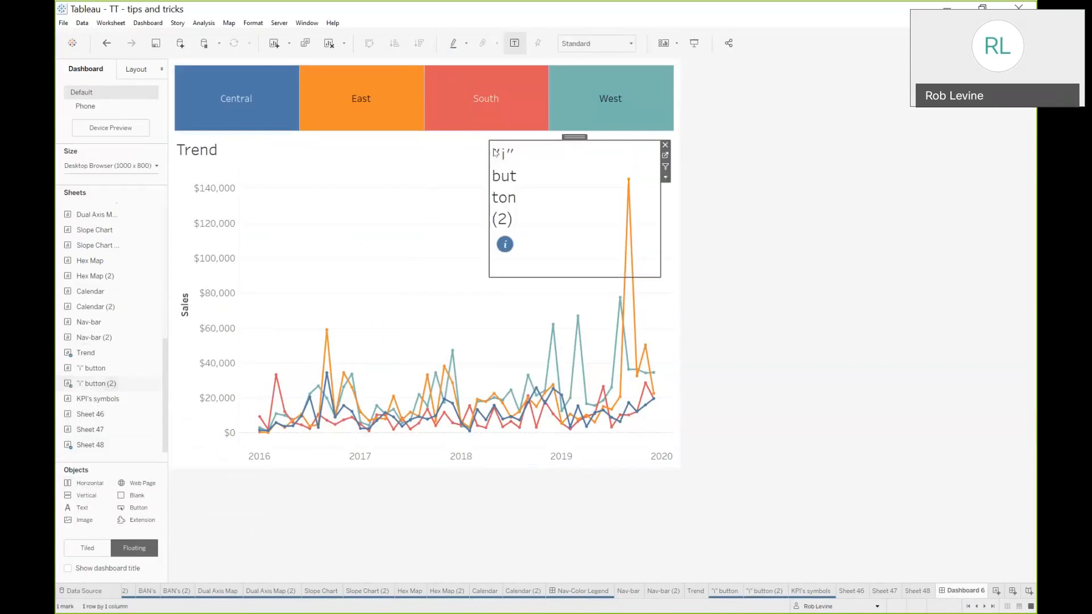
# Hide the info button's title, shrink it to fit the icon, and move it to the Trend chart's top-right corner
pyautogui.click(666, 178)
pyautogui.click(589, 237)
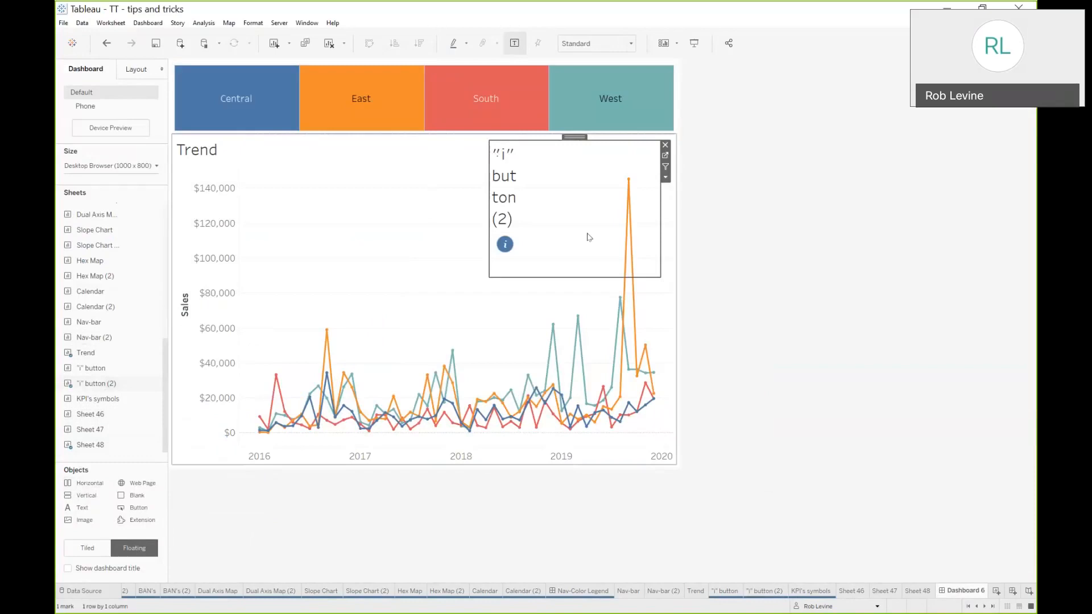
pyautogui.moveTo(658, 275); pyautogui.dragTo(519, 169)
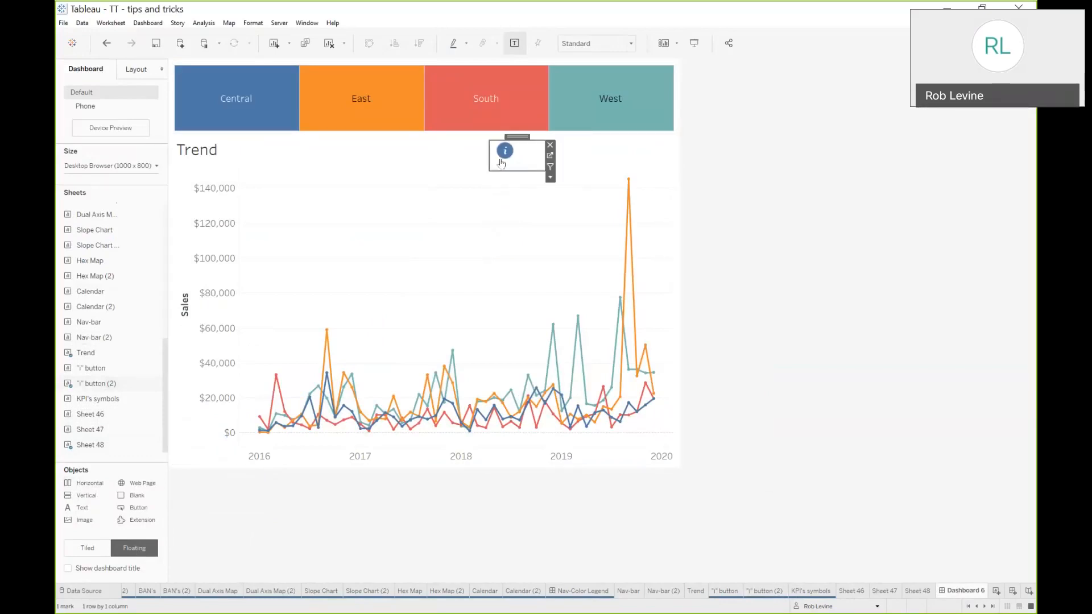
pyautogui.moveTo(516, 146); pyautogui.dragTo(642, 142)
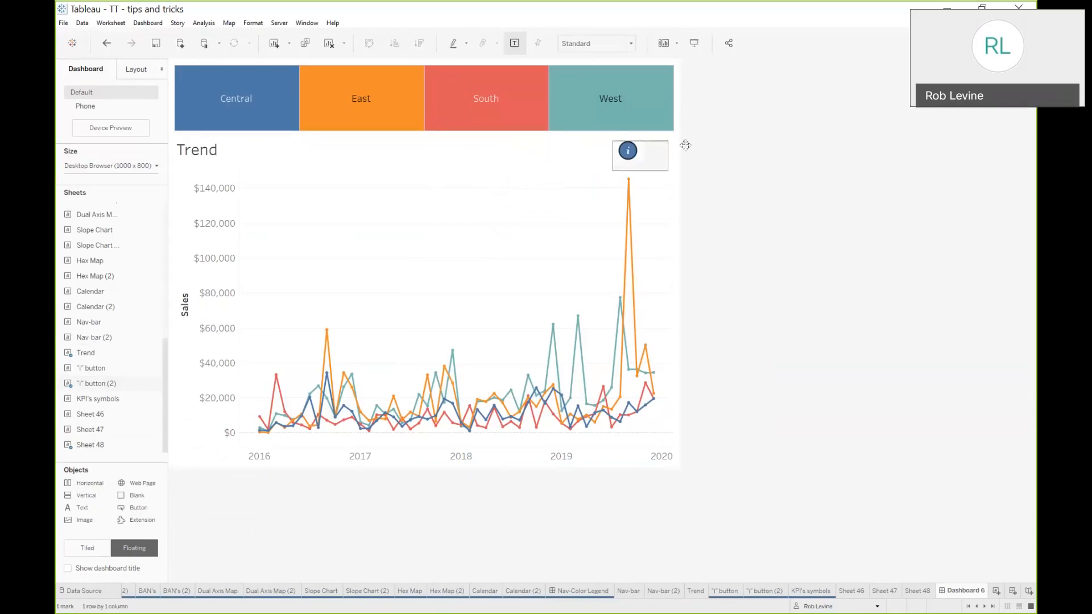
pyautogui.click(780, 290)
pyautogui.moveTo(626, 146)
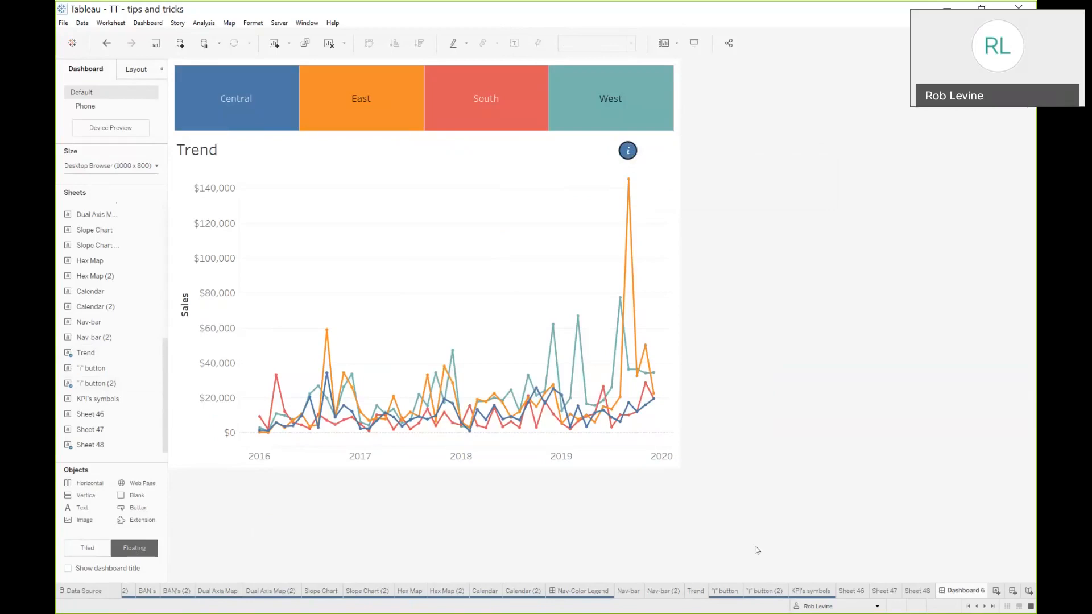
# Open the KPI's symbols sheet and examine the region tiles' tooltips
pyautogui.click(813, 592)
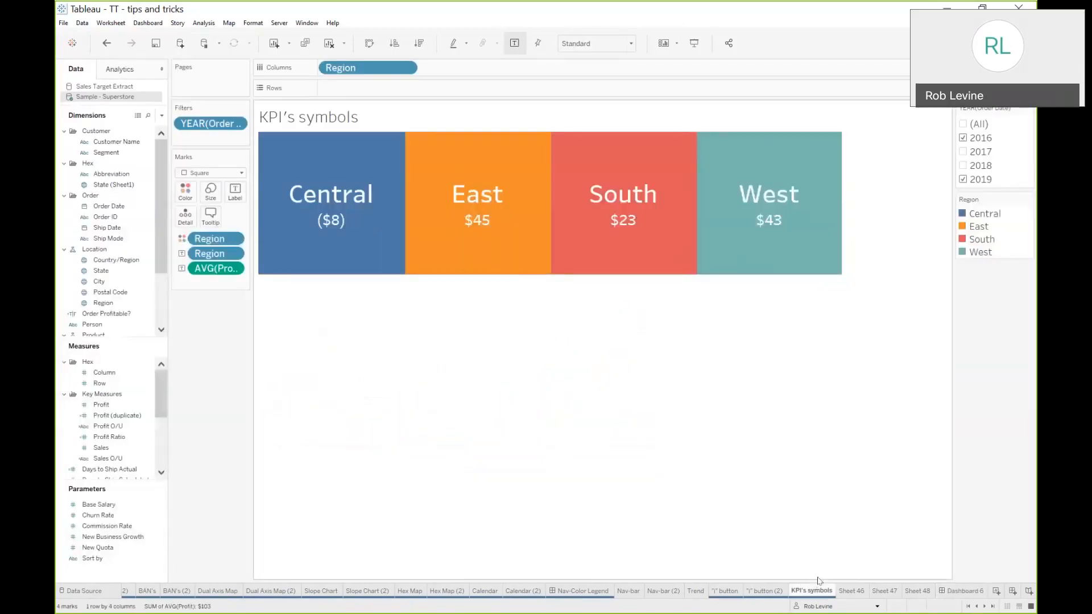
pyautogui.moveTo(413, 218)
pyautogui.moveTo(746, 211)
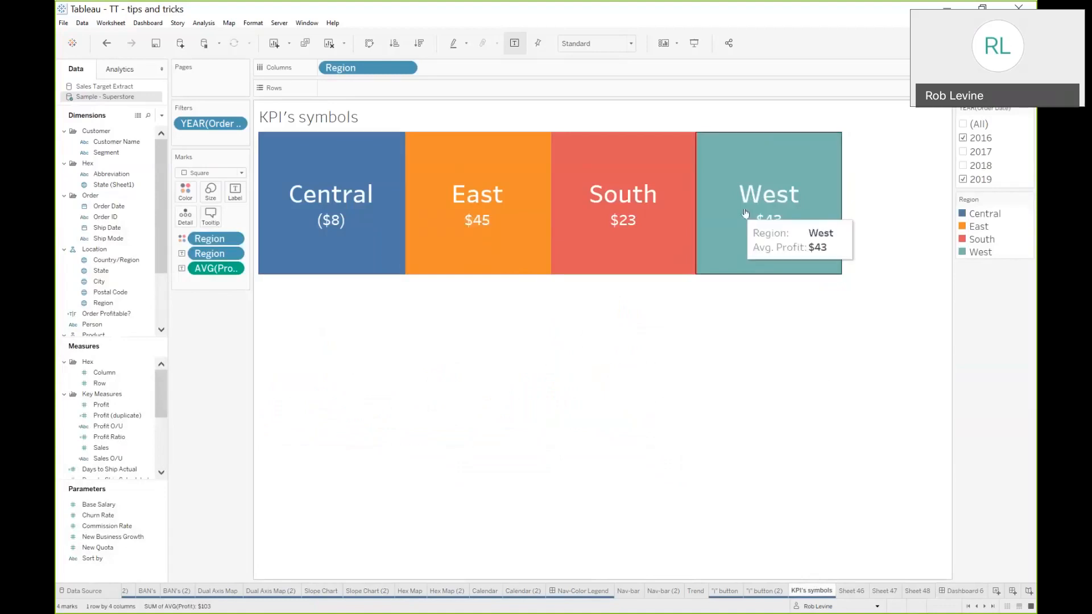
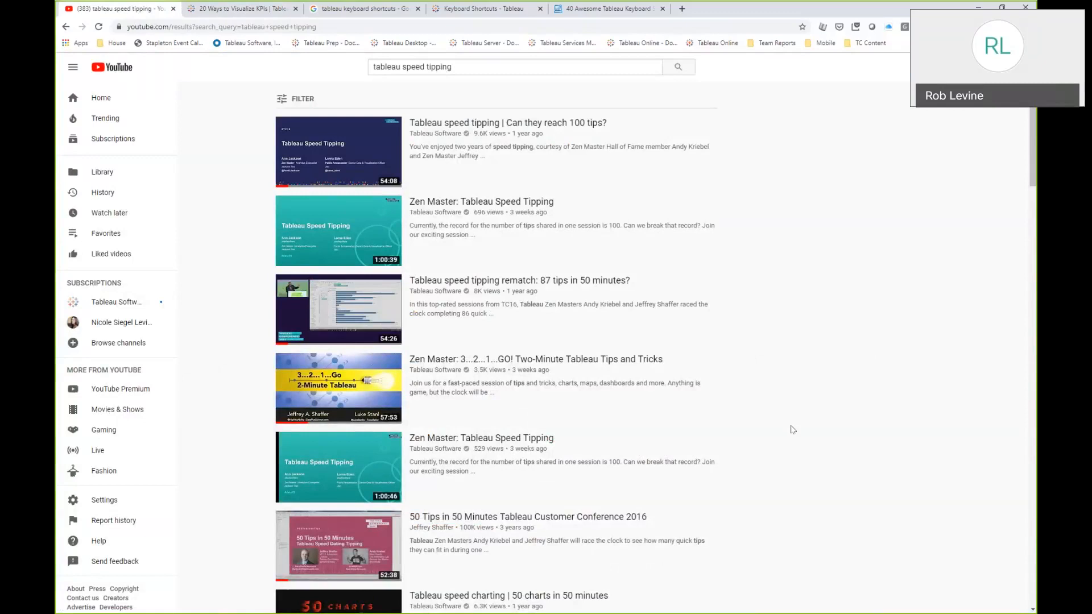
# Return to the Resources slide and open the Tableau Tuesday Site link
pyautogui.hotkey('alt', 'Tab')
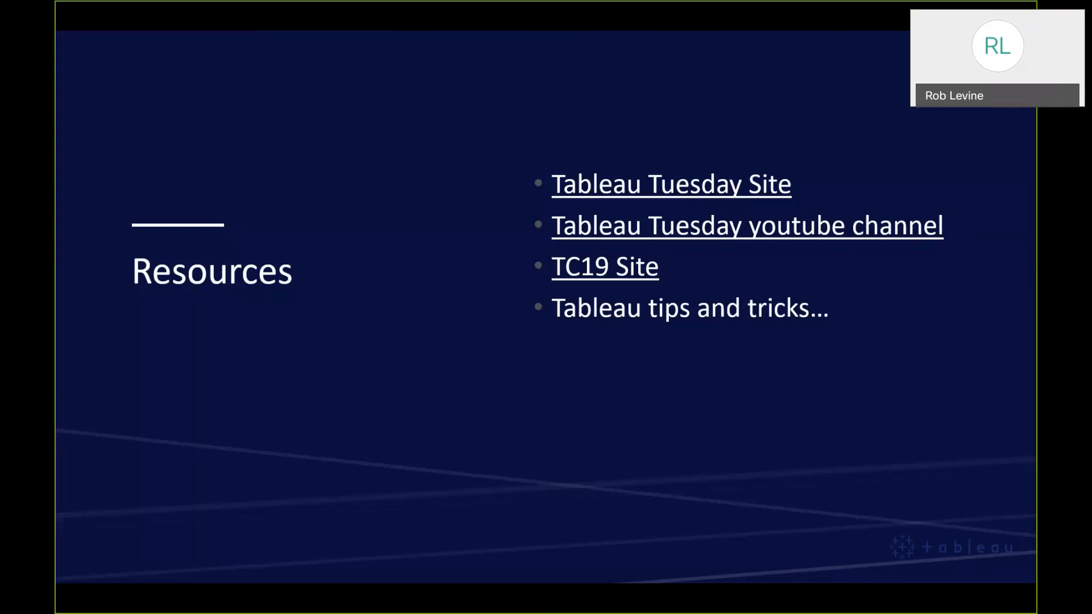
pyautogui.click(631, 188)
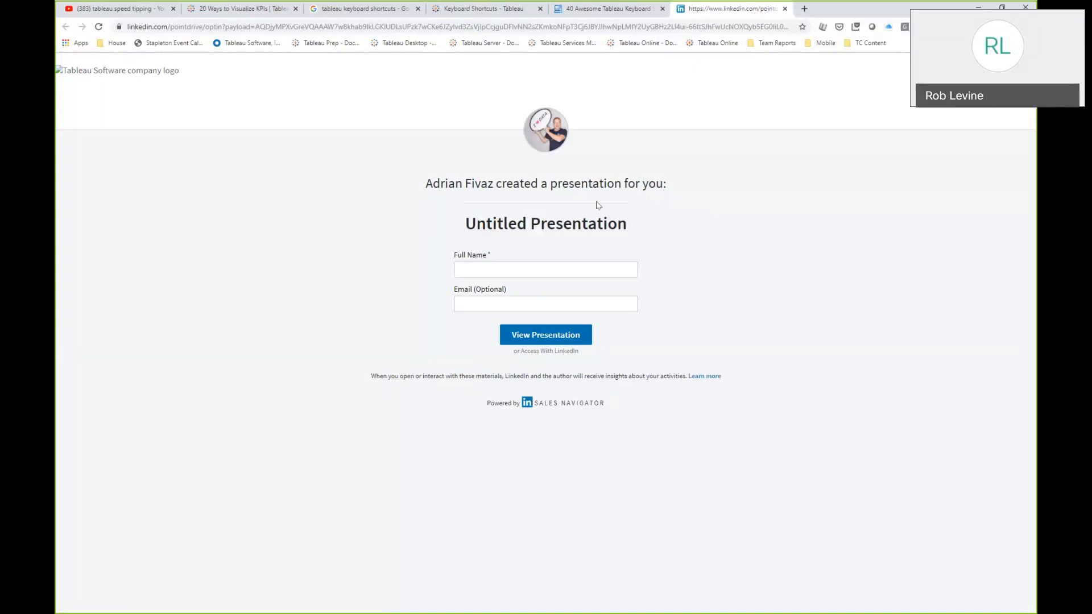
# Fill in the viewer's full name on the presentation sign-in form and open the presentation
pyautogui.click(538, 265)
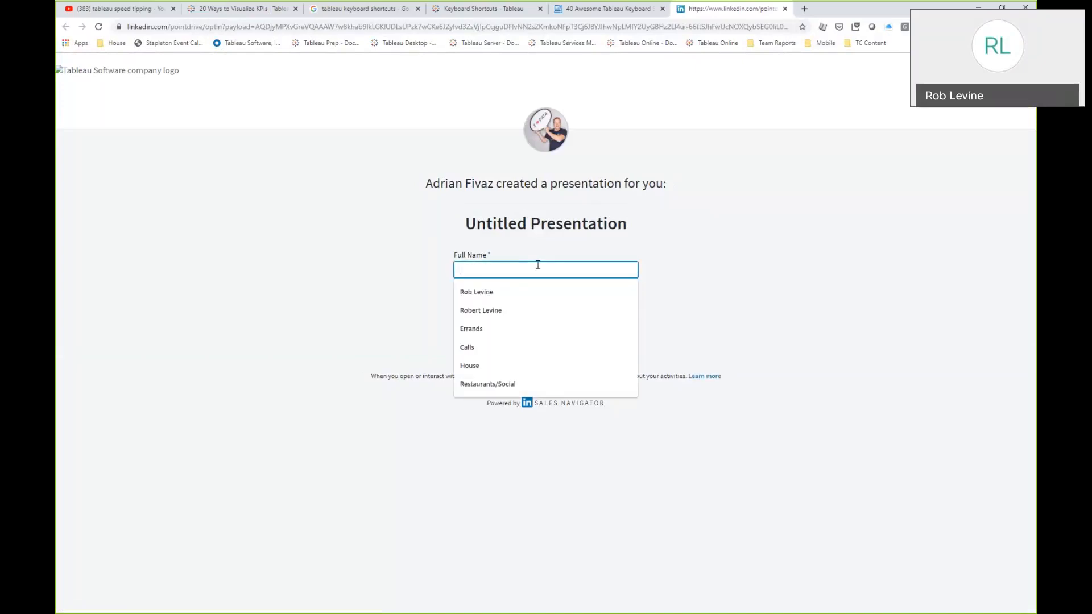
pyautogui.press('Down')
pyautogui.press('Return')
pyautogui.press('Tab')
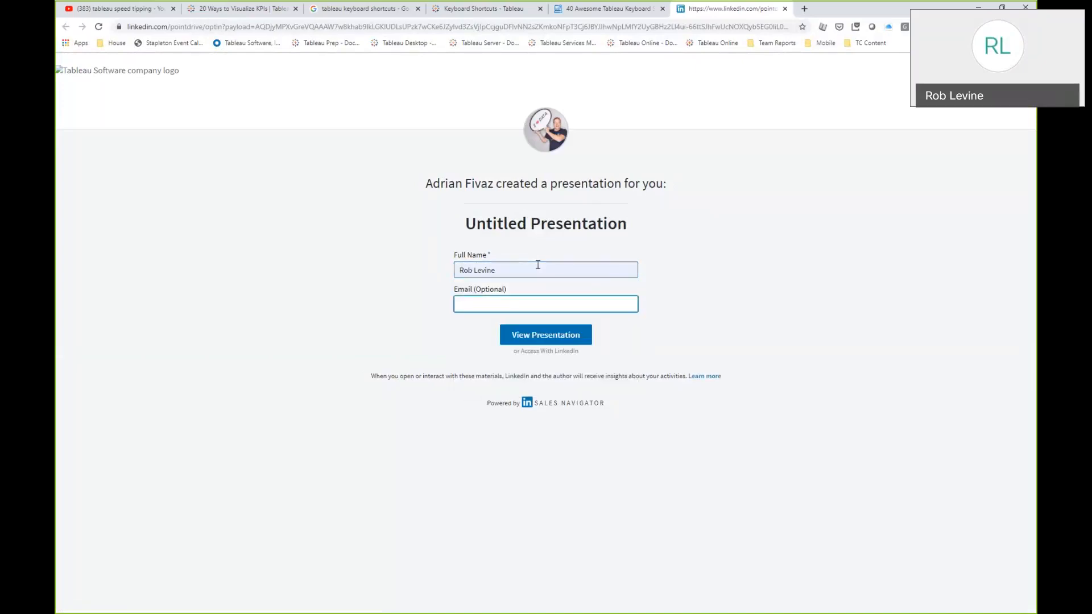
pyautogui.press('Return')
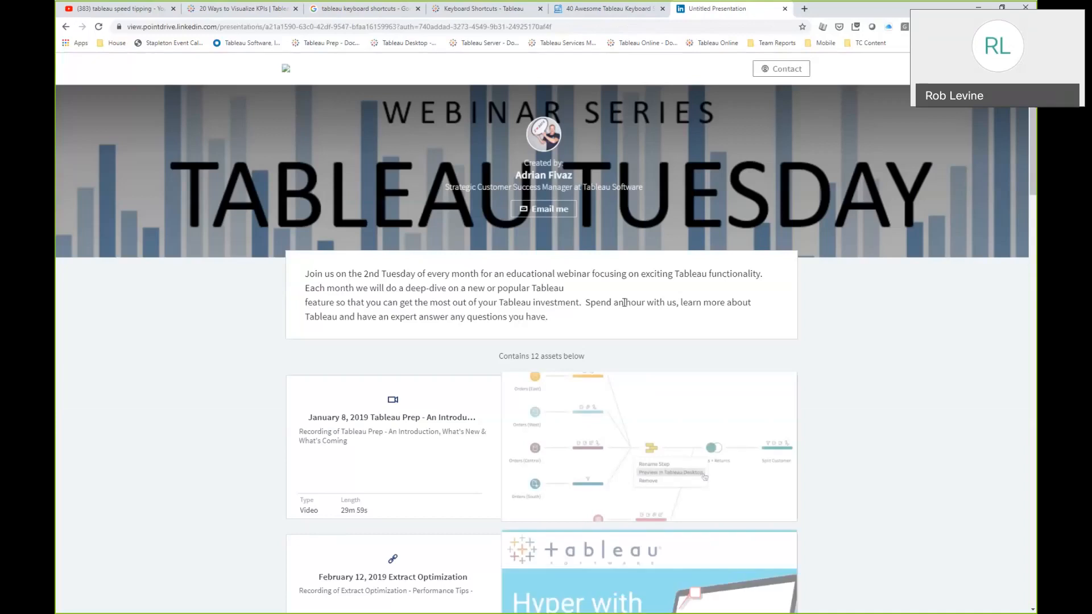
# Scroll through the Tableau Tuesday webinar recordings listed in the presentation
pyautogui.scroll(-5, 846, 378)
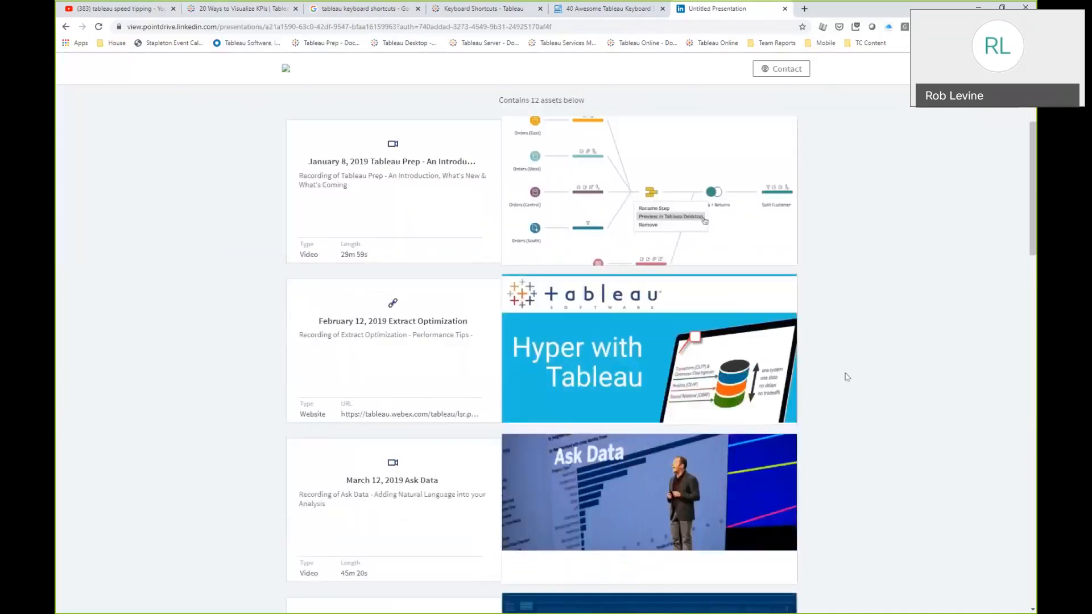
pyautogui.scroll(-3, 846, 377)
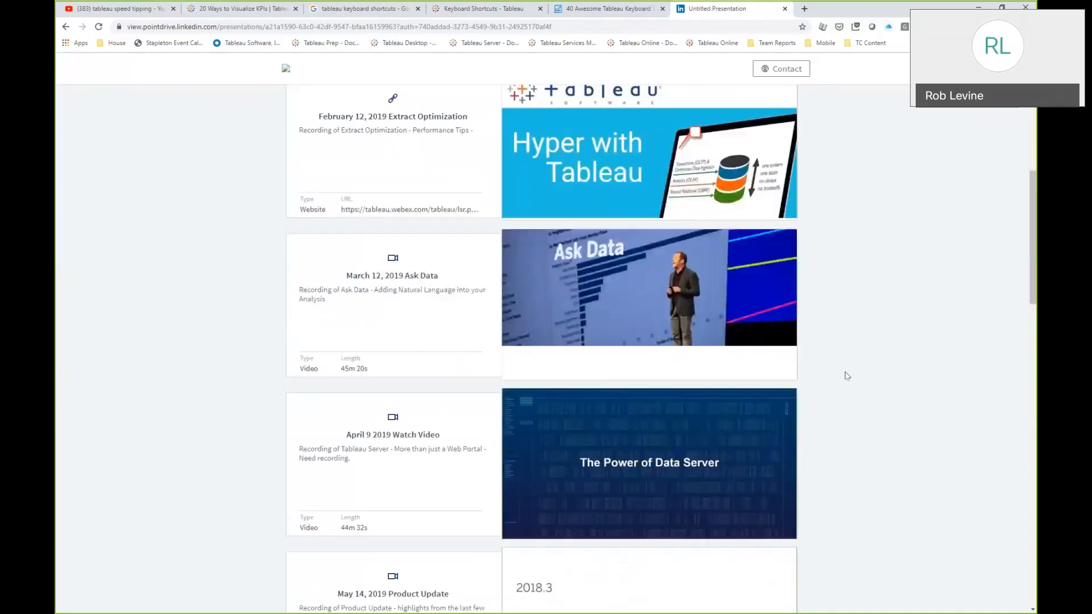
# Open the TC19 Site link, go to its Sessions page, and clear the session search box
pyautogui.hotkey('alt', 'Tab')
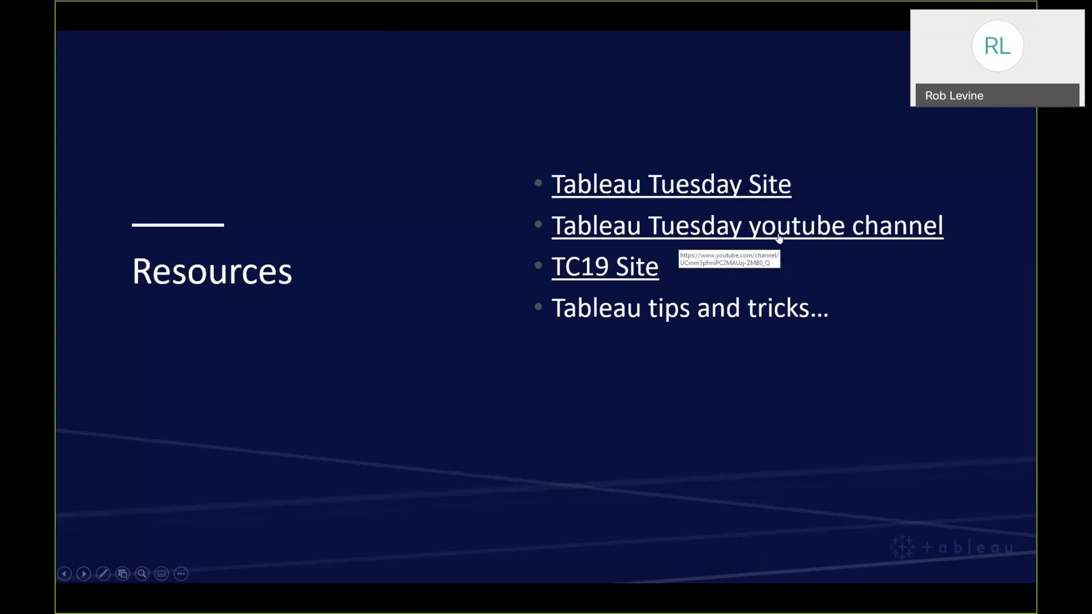
pyautogui.click(638, 277)
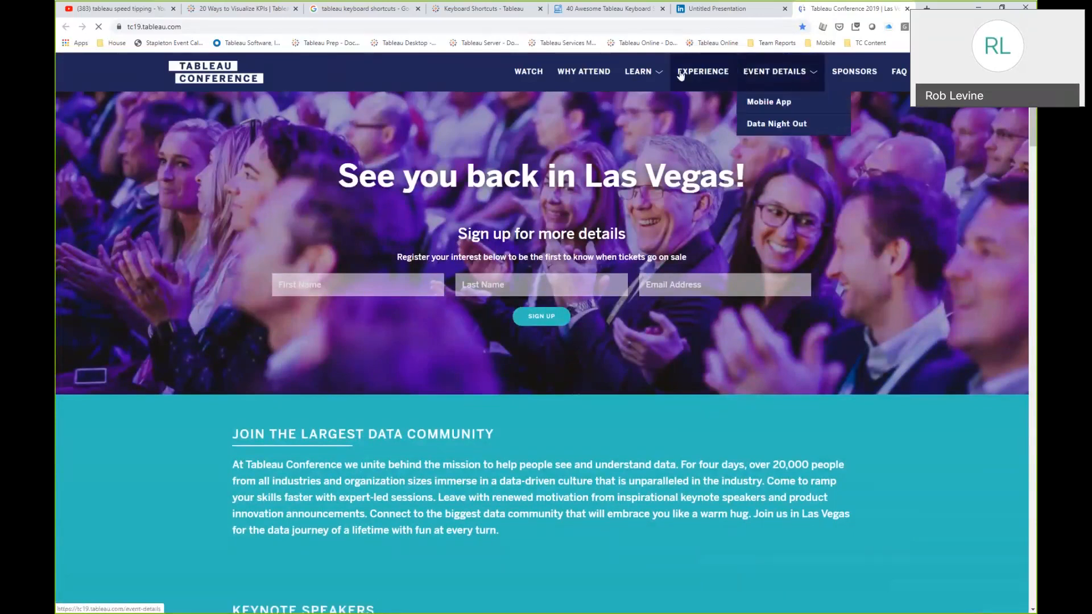
pyautogui.moveTo(654, 74)
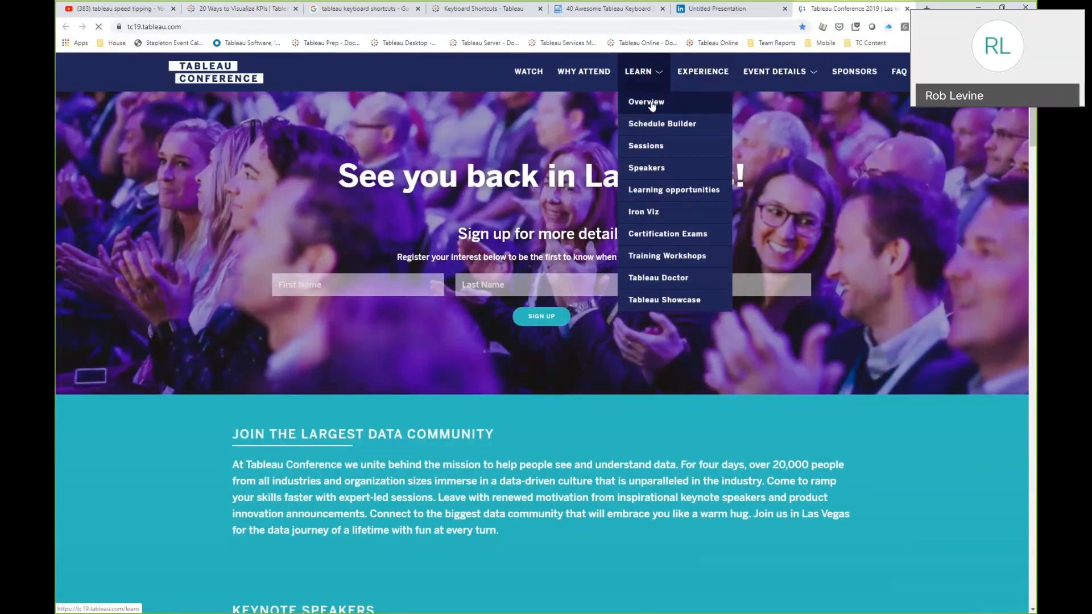
pyautogui.click(652, 153)
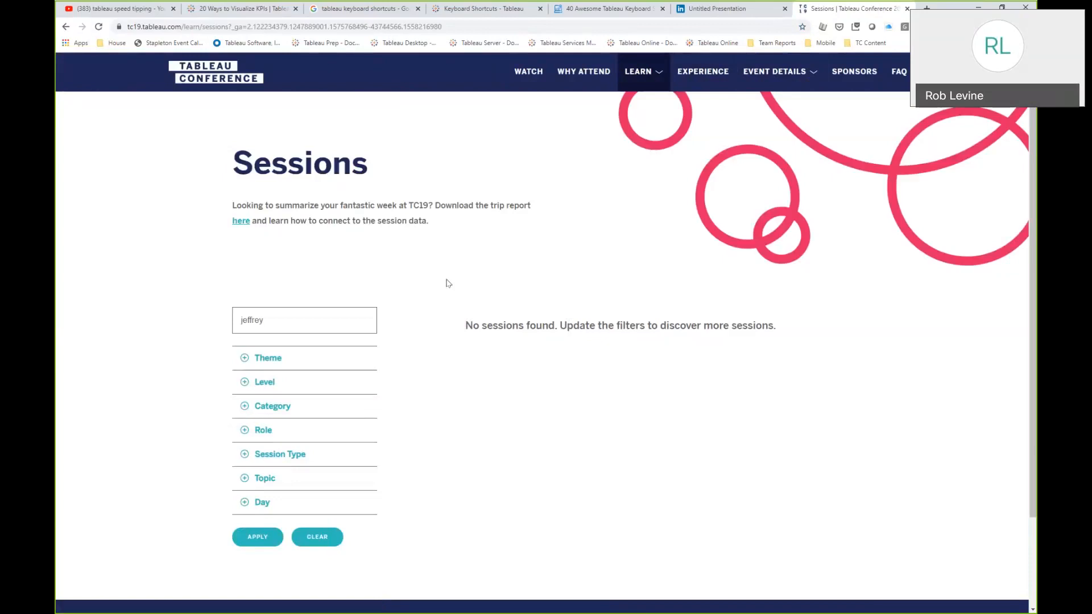
pyautogui.doubleClick(252, 320)
pyautogui.press('BackSpace')
# Return to the slides and advance through the closing Tableau Tuesday 2020 and Thank you slides
pyautogui.hotkey('alt', 'Tab')
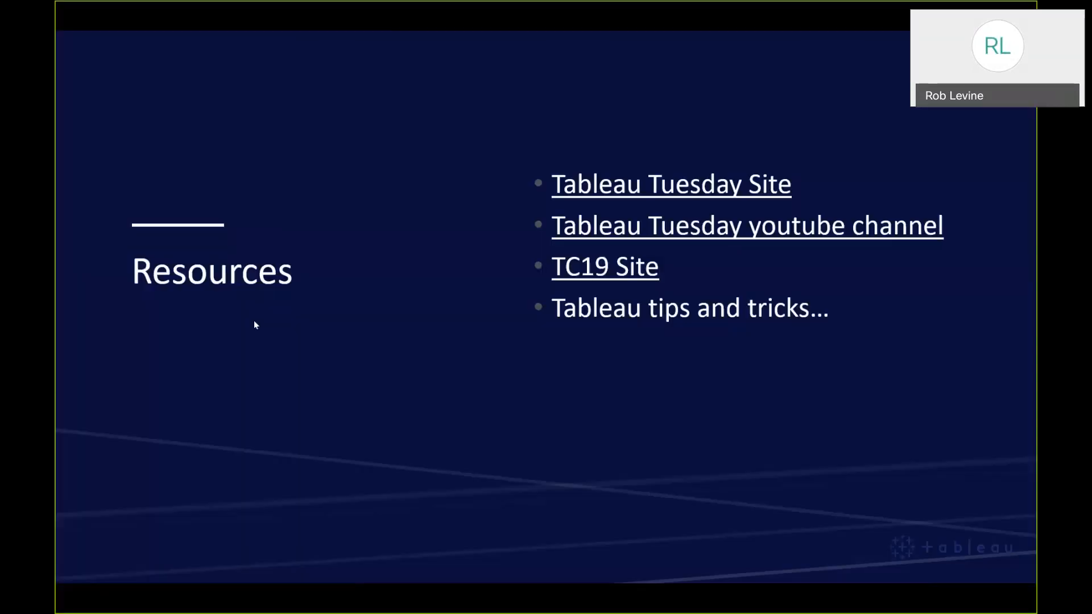
pyautogui.press('Right')
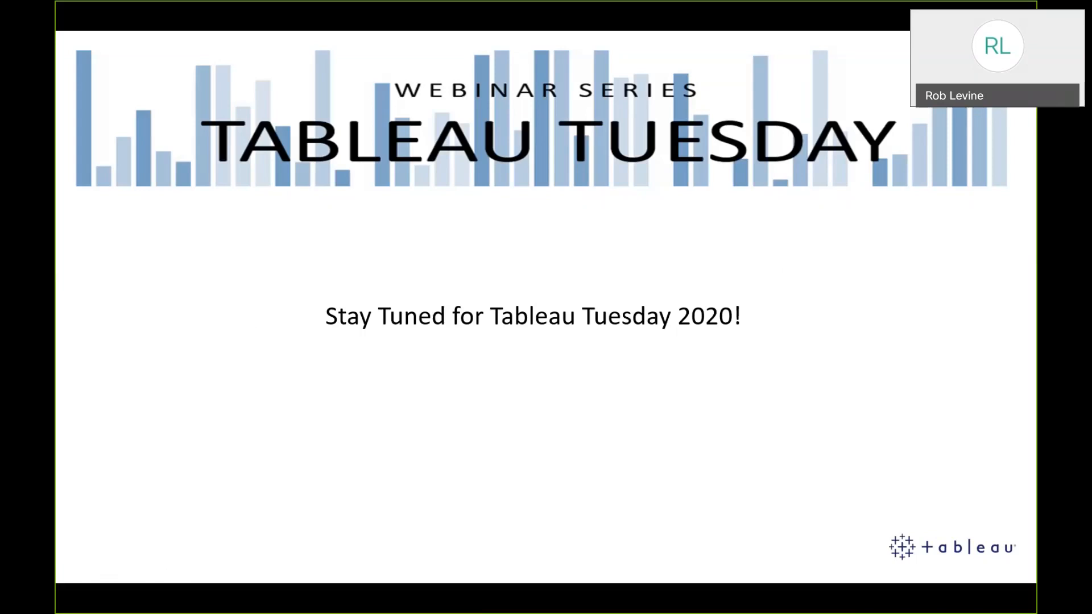
pyautogui.press('Right')
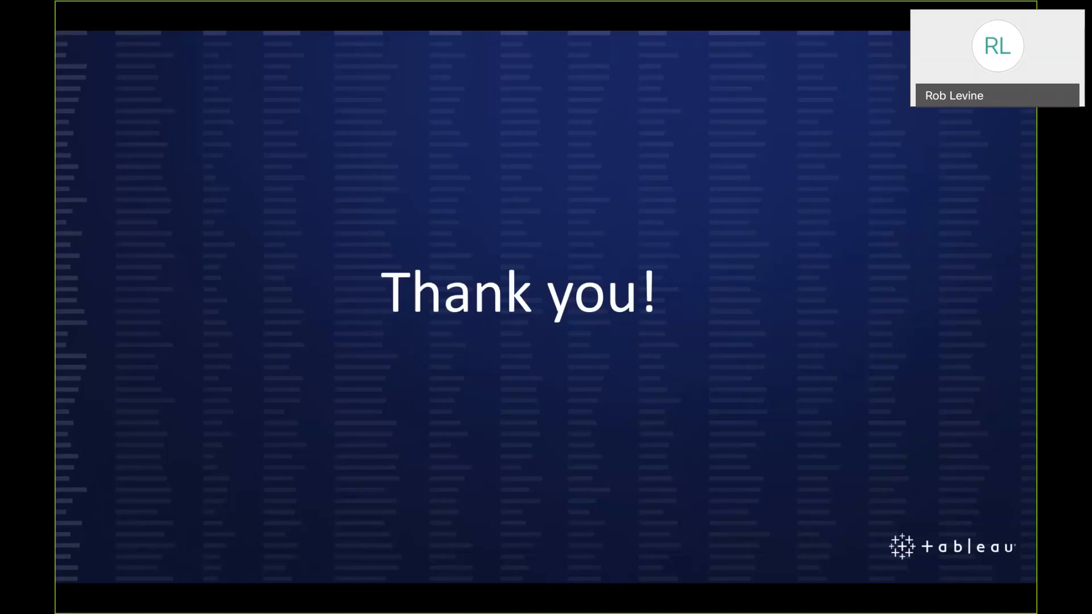
# Switch back to the Tableau workbook and start a new calculated field on the KPI's symbols sheet
pyautogui.hotkey('alt', 'Tab')
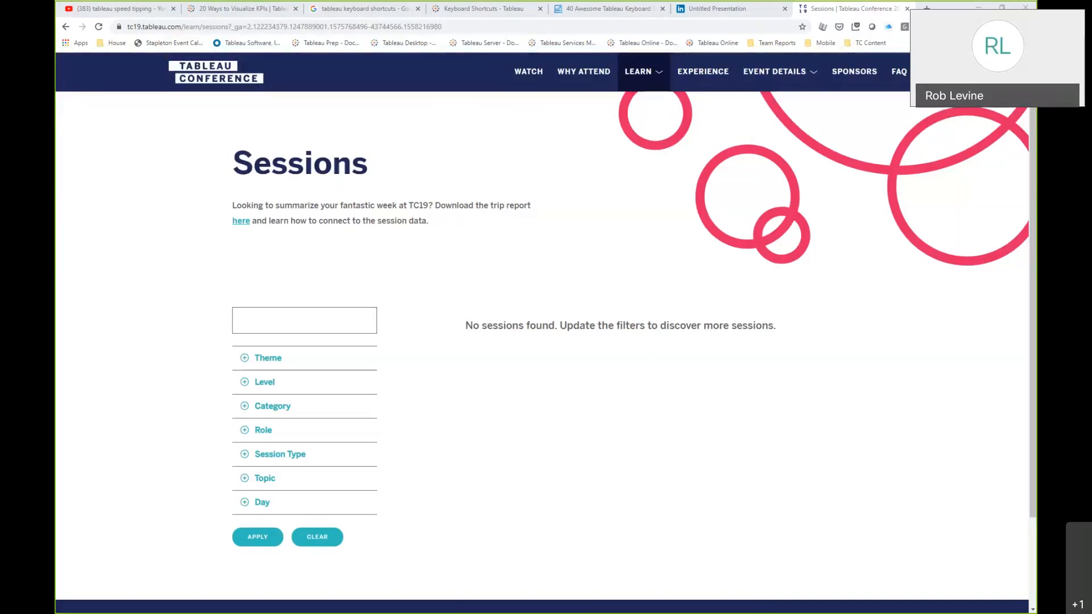
pyautogui.click(148, 11)
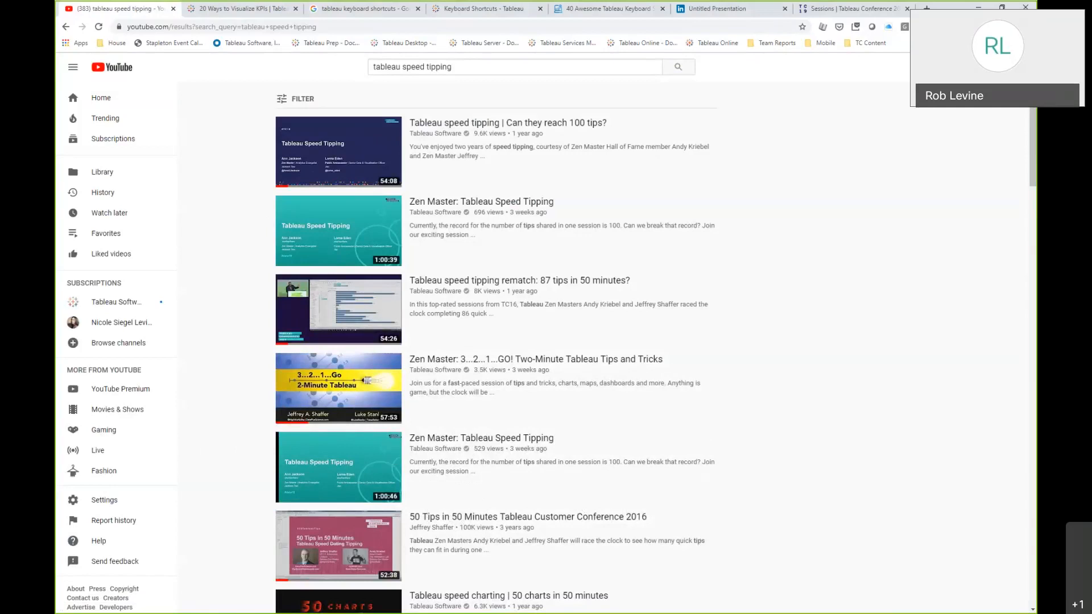
pyautogui.hotkey('alt', 'Tab')
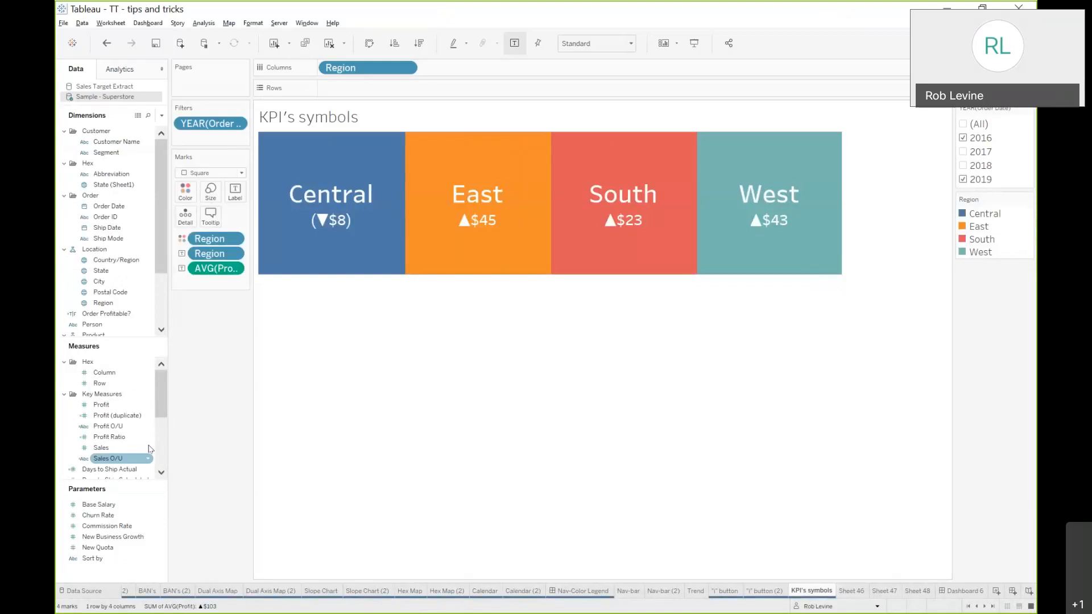
pyautogui.rightClick(144, 577)
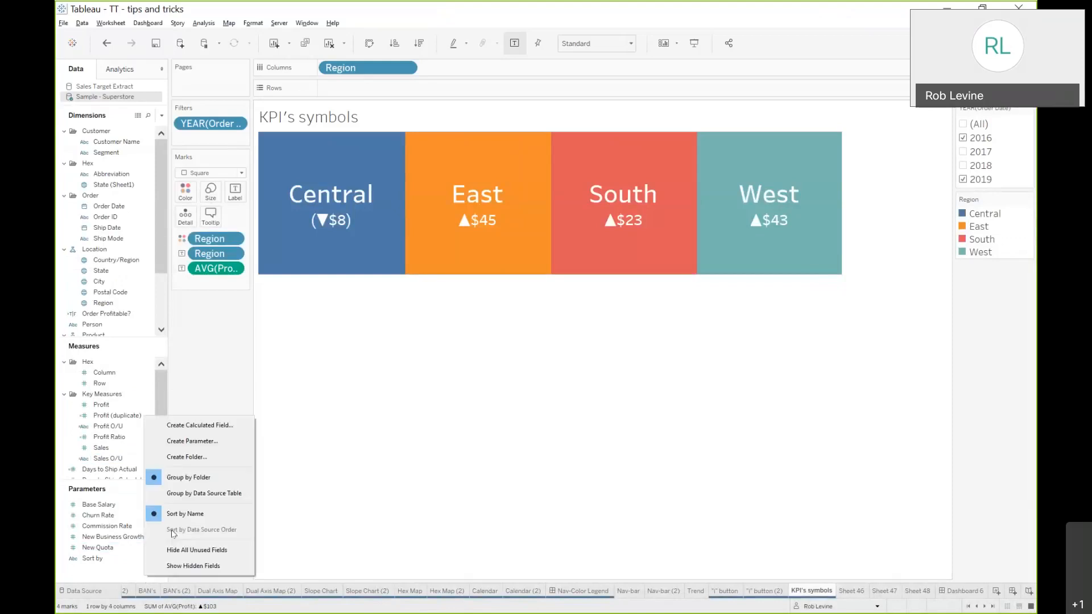
pyautogui.click(218, 426)
# Move the calculation editor aside and browse its function list down to DATEADD
pyautogui.moveTo(747, 166); pyautogui.dragTo(536, 161)
pyautogui.click(716, 230)
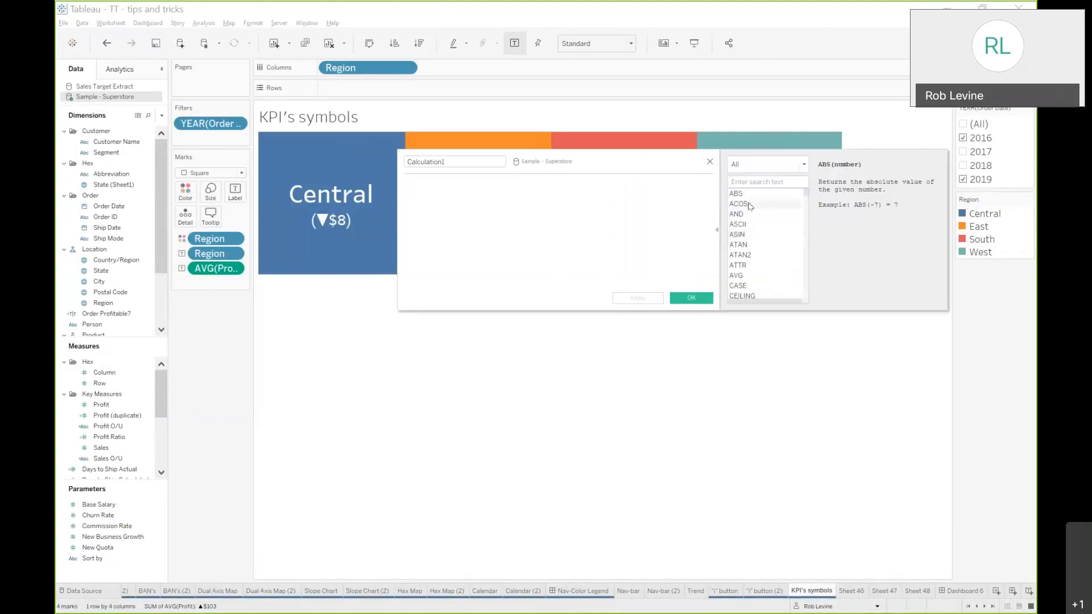
pyautogui.click(757, 276)
pyautogui.scroll(-4, 770, 270)
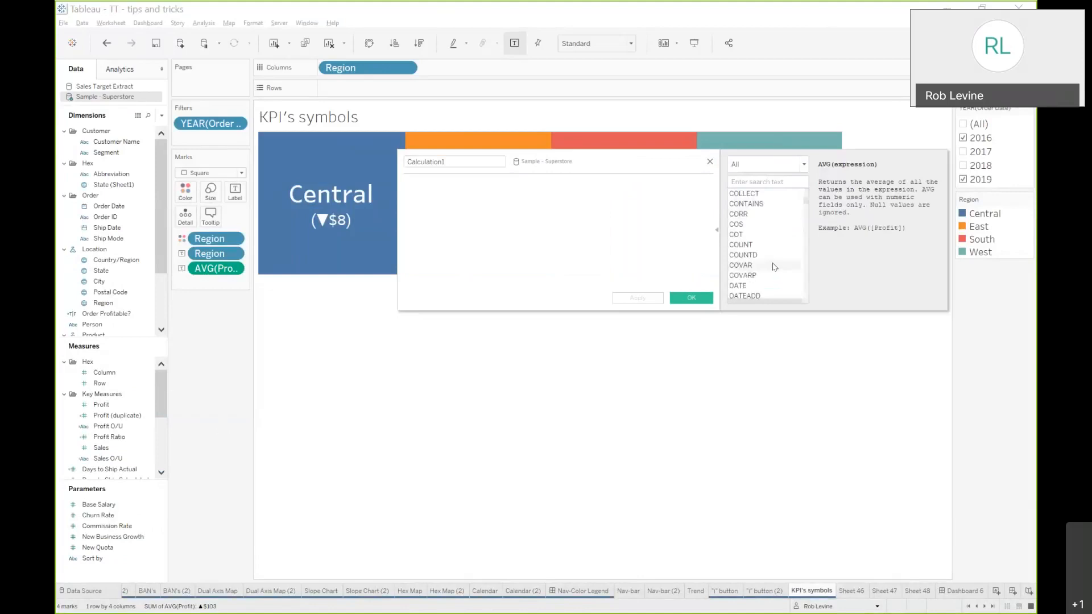
pyautogui.scroll(-1, 771, 288)
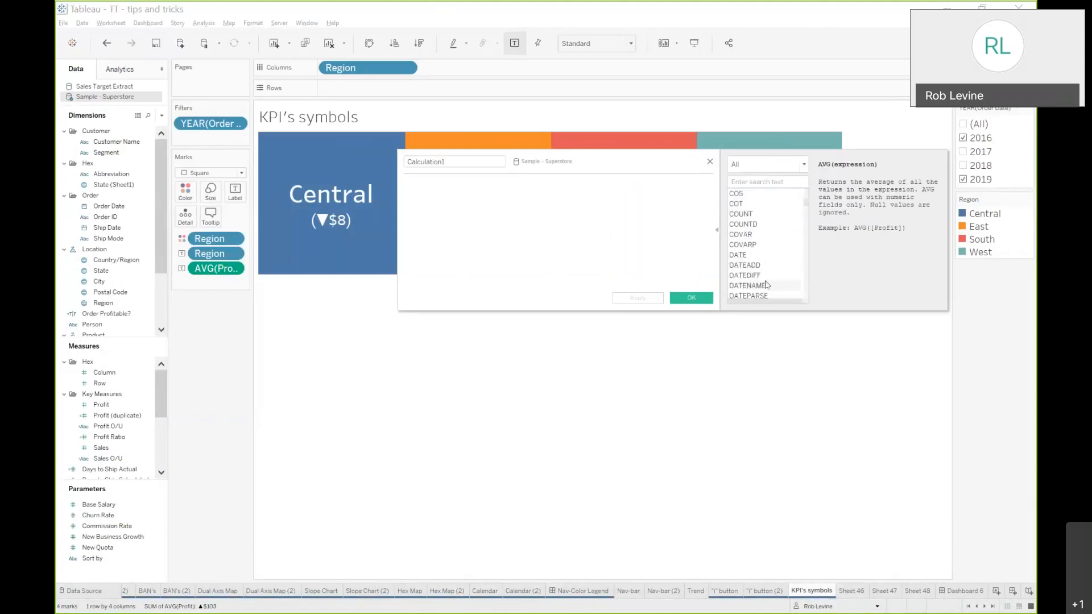
pyautogui.click(760, 267)
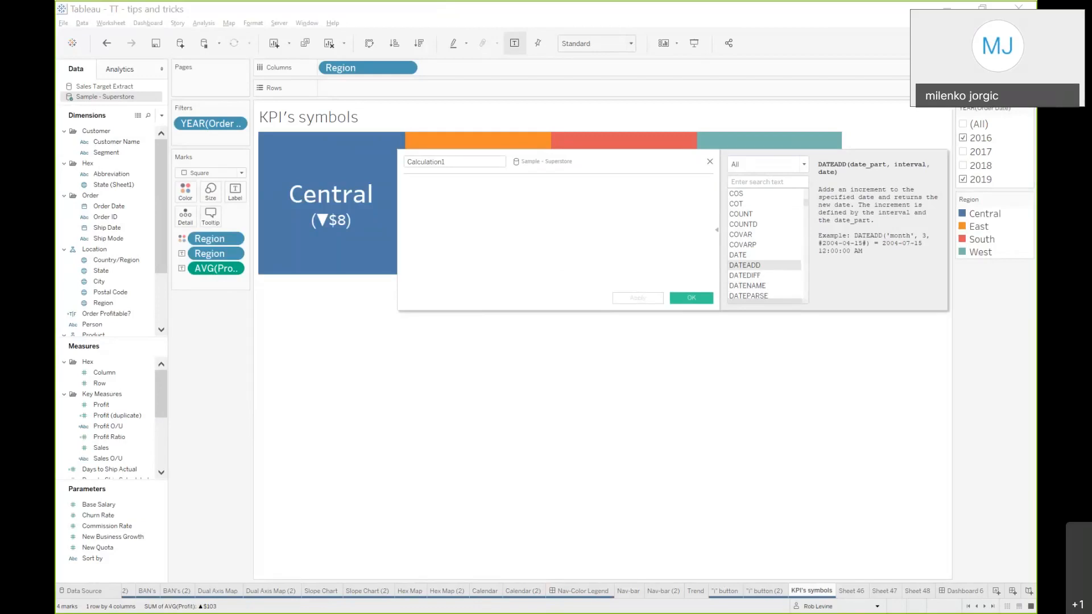
# Start a browser search for the ▲ triangle symbol, then abandon it
pyautogui.hotkey('alt', 'Tab')
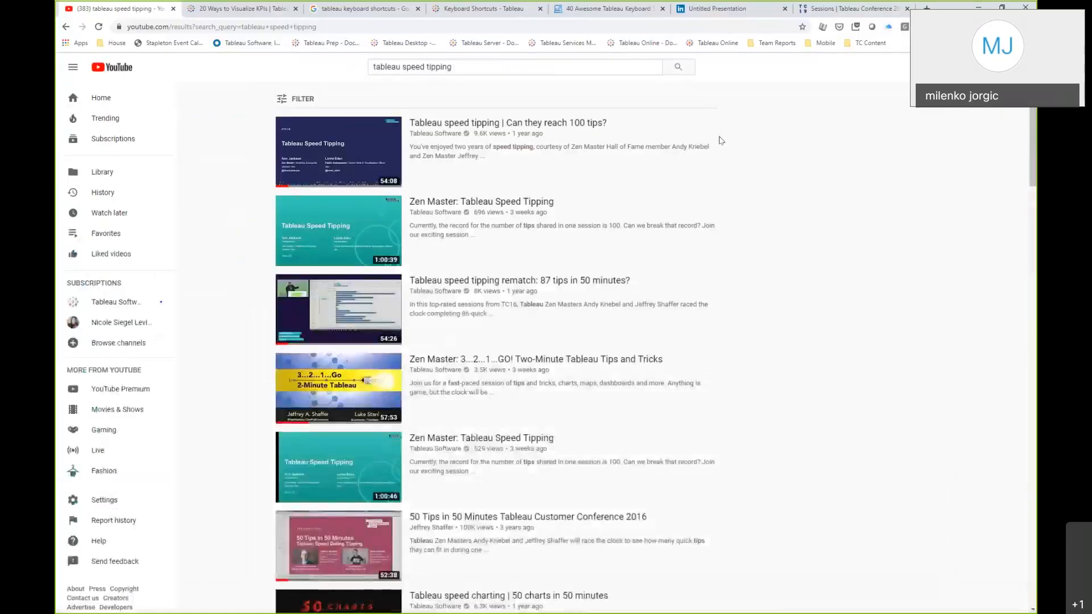
pyautogui.click(717, 11)
pyautogui.click(569, 26)
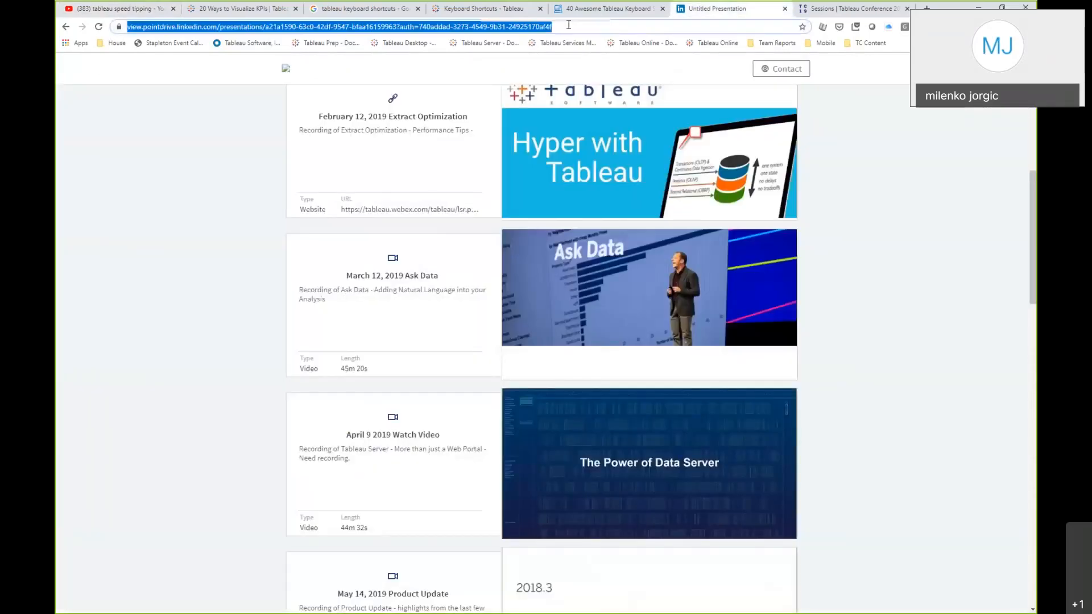
pyautogui.write('▲')
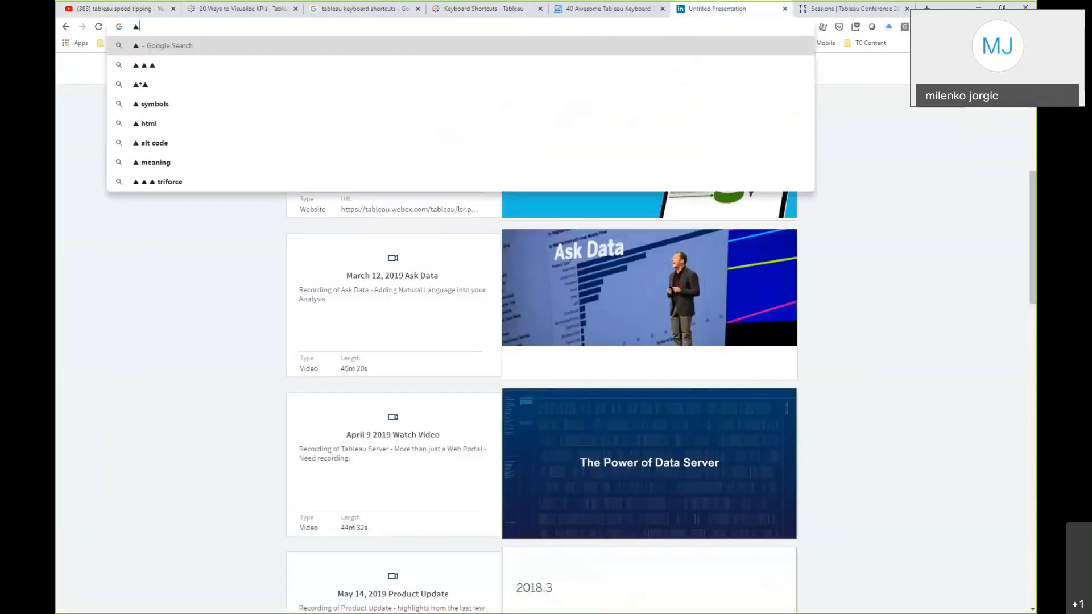
pyautogui.hotkey('alt', 'Tab')
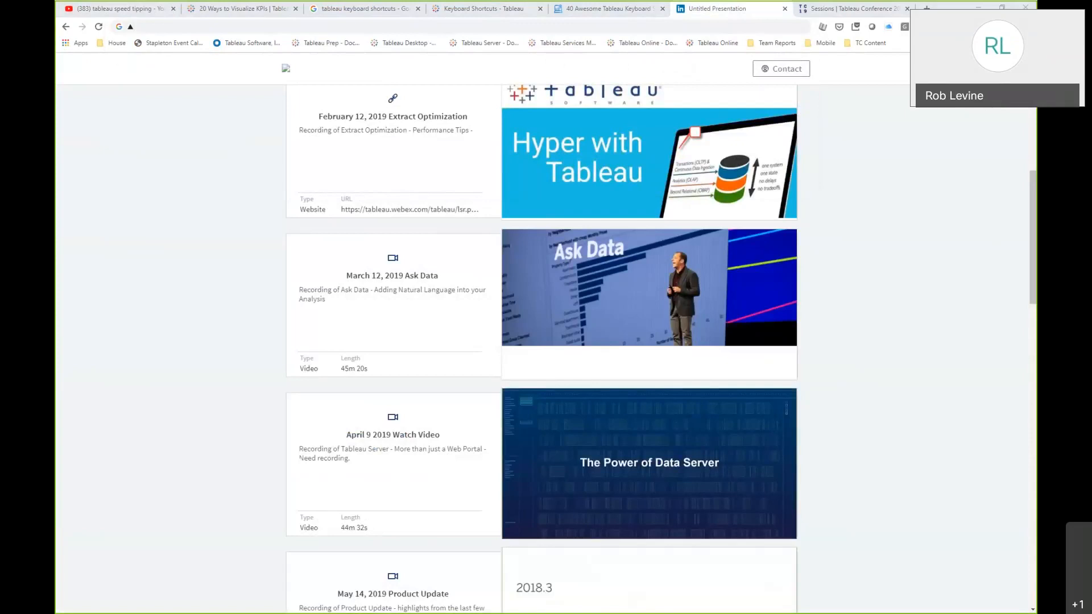
pyautogui.click(470, 22)
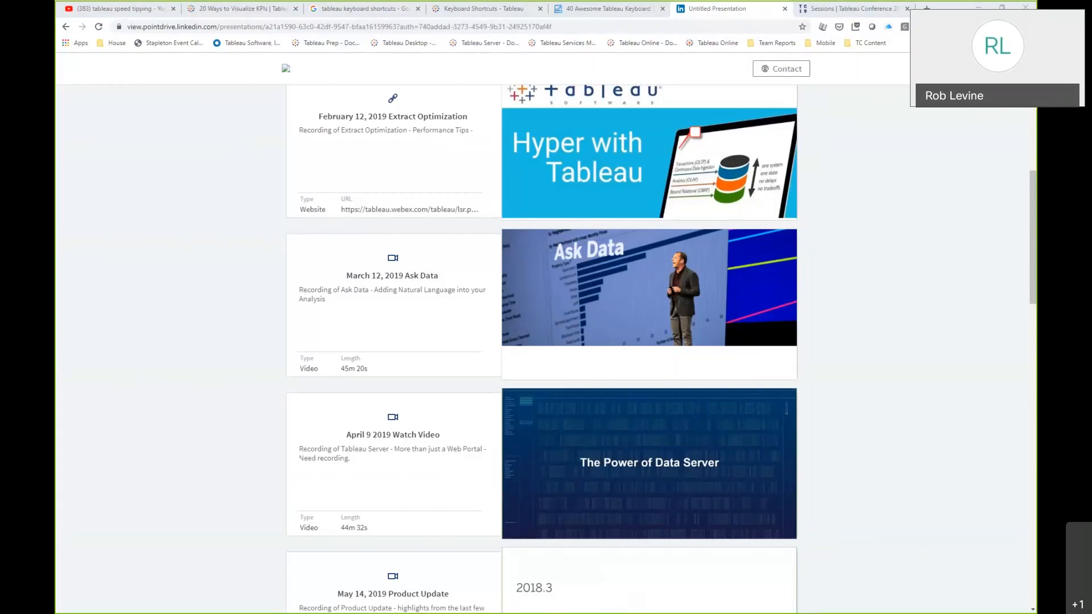
pyautogui.hotkey('alt', 'Tab')
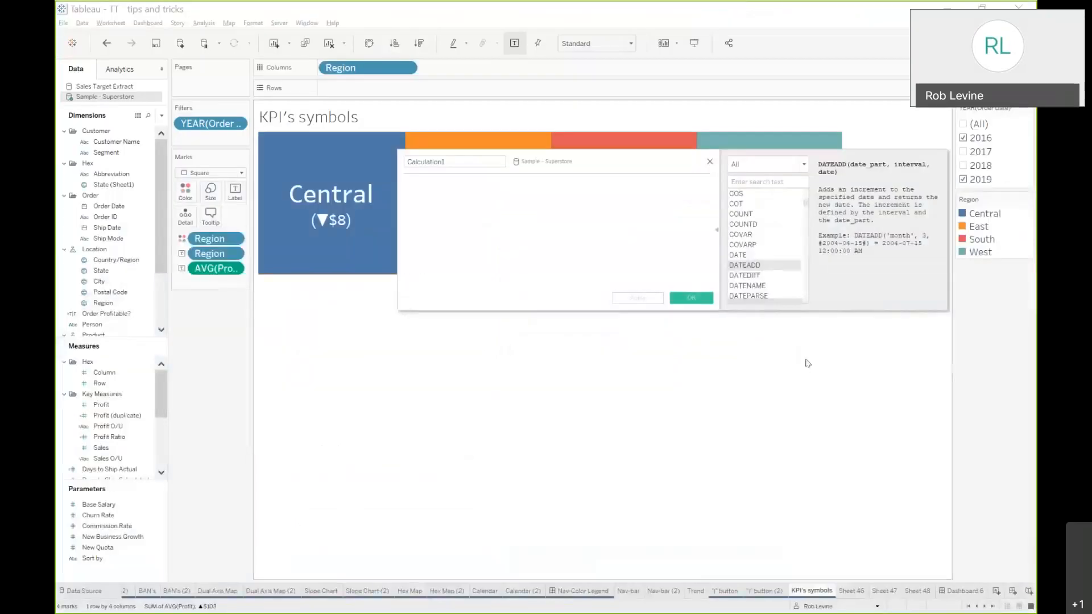
# Close the calculation editor without saving and select the Profit measure
pyautogui.click(710, 162)
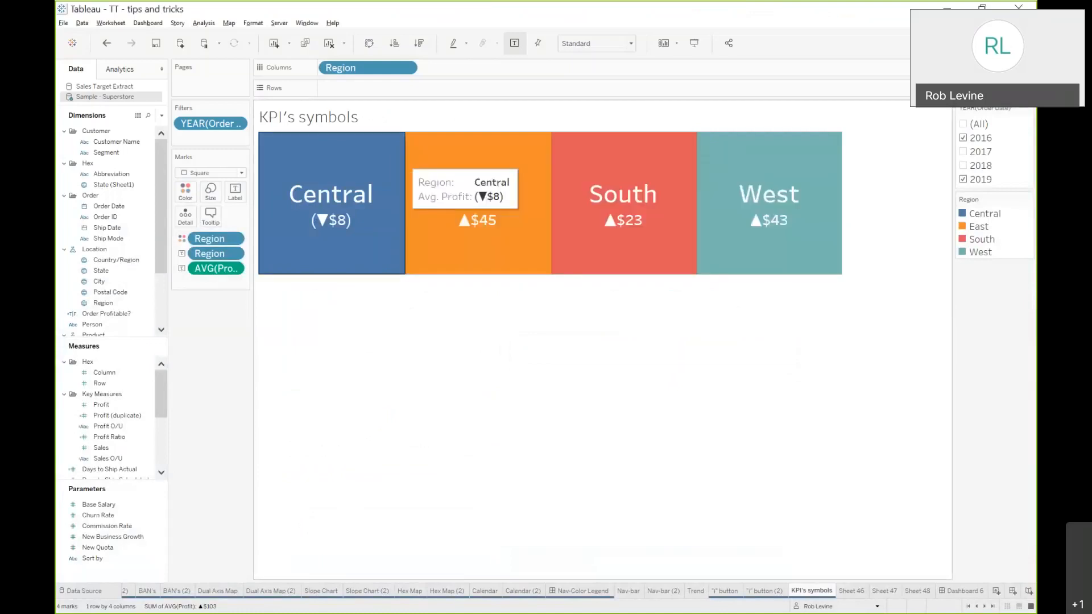
pyautogui.click(102, 404)
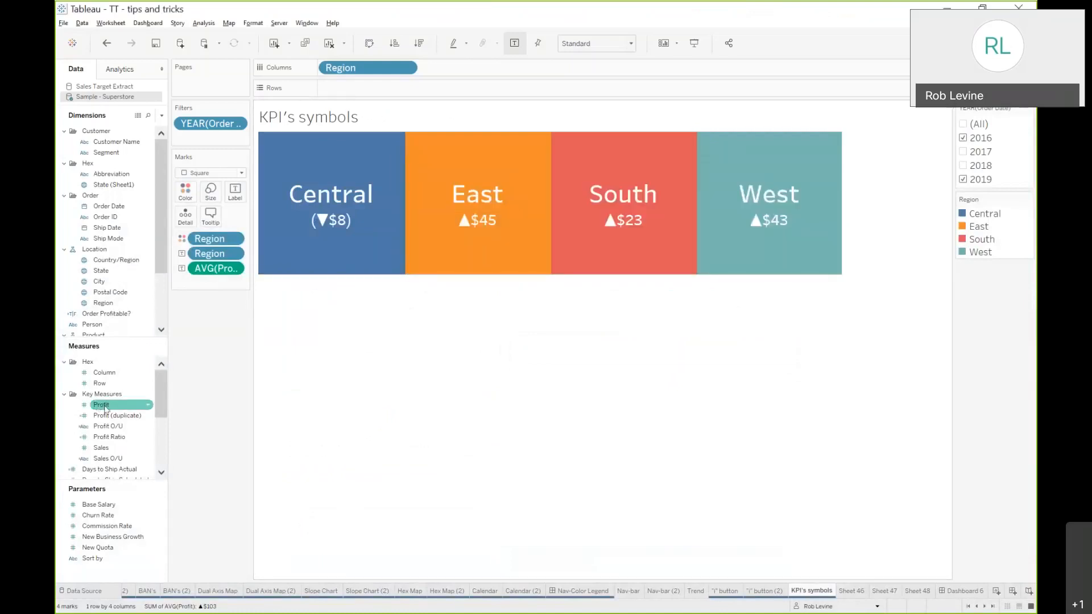